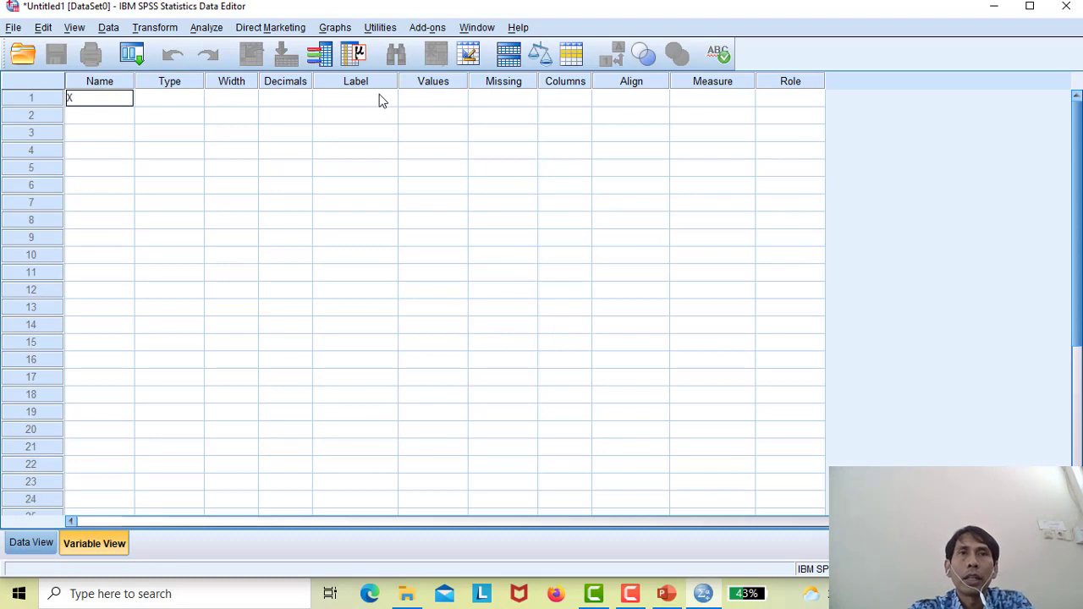
# Label variable X "IQ Mahasiswa" and show the data grid for entering cases
pyautogui.click(382, 100)
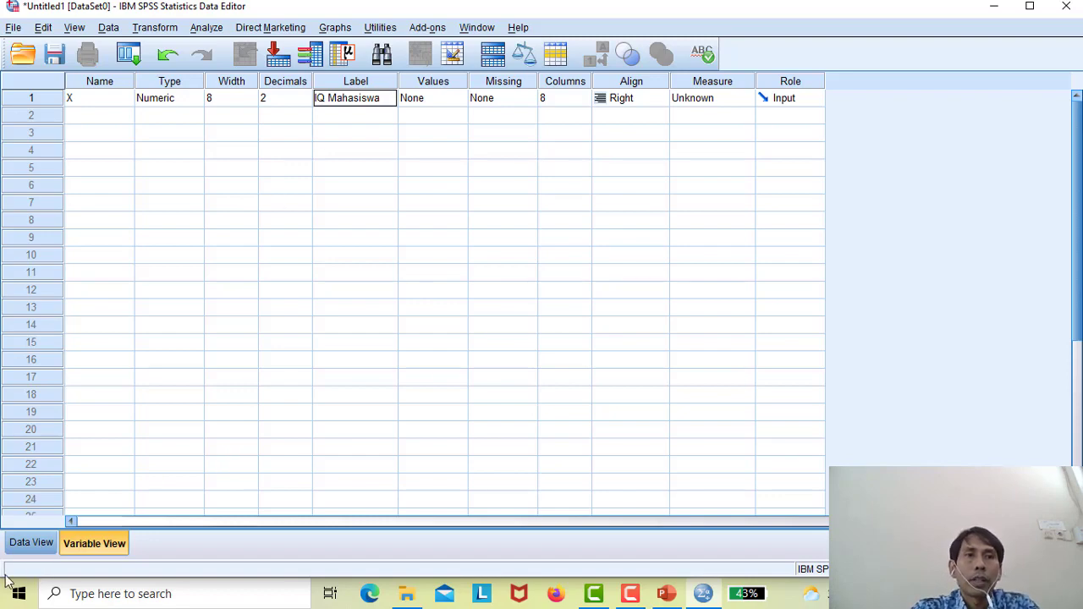
pyautogui.click(31, 544)
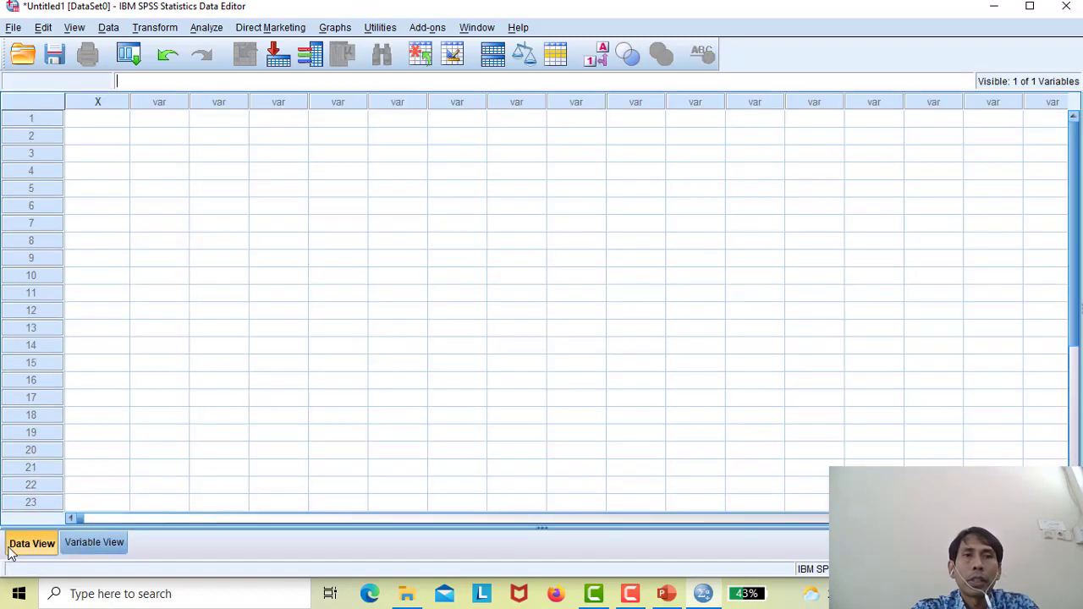
# Switch to PowerPoint and, on slide 6, replace the "Nilai Ujian" header with "IQ" in all three tables
pyautogui.click(661, 603)
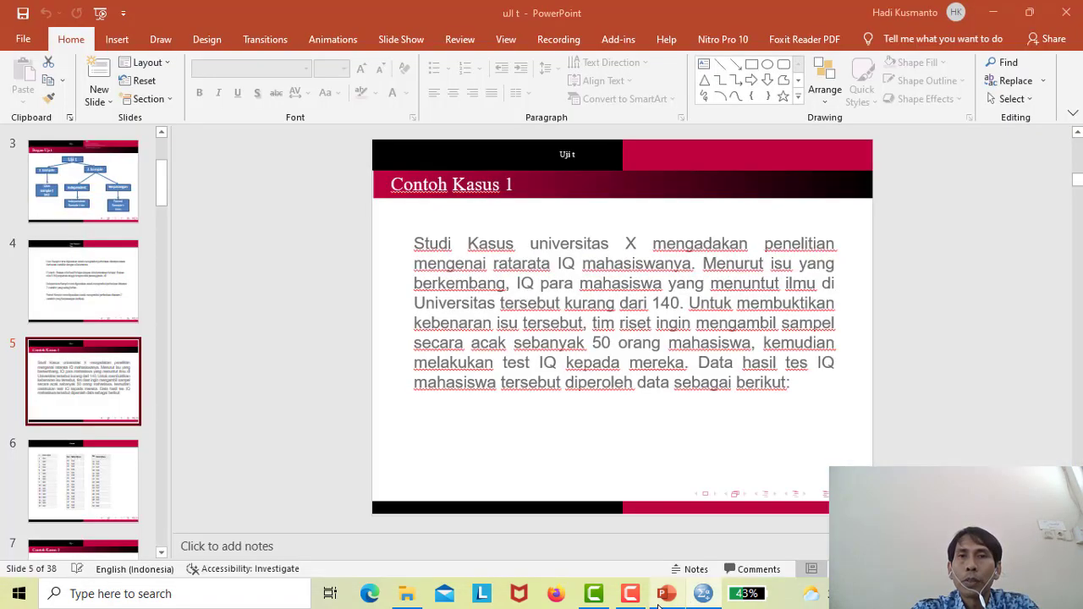
pyautogui.click(96, 497)
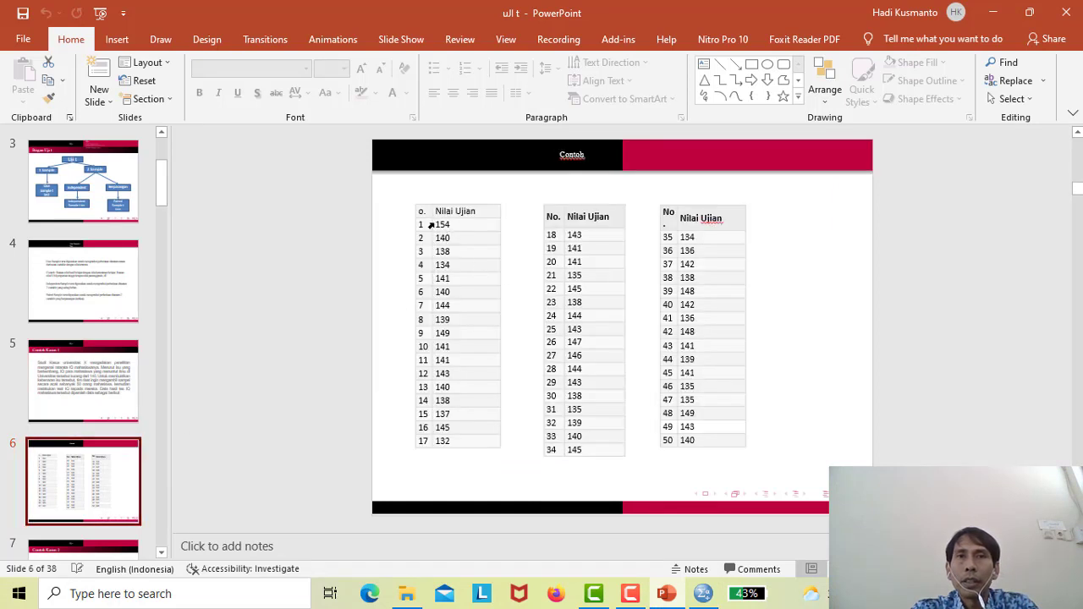
pyautogui.moveTo(433, 225); pyautogui.dragTo(471, 428)
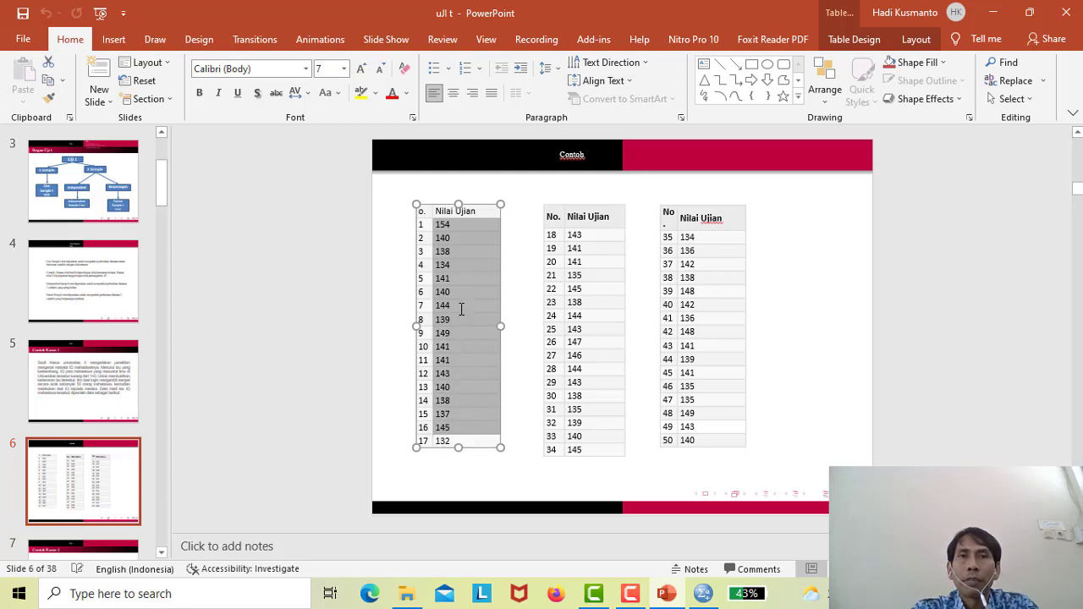
pyautogui.click(478, 216)
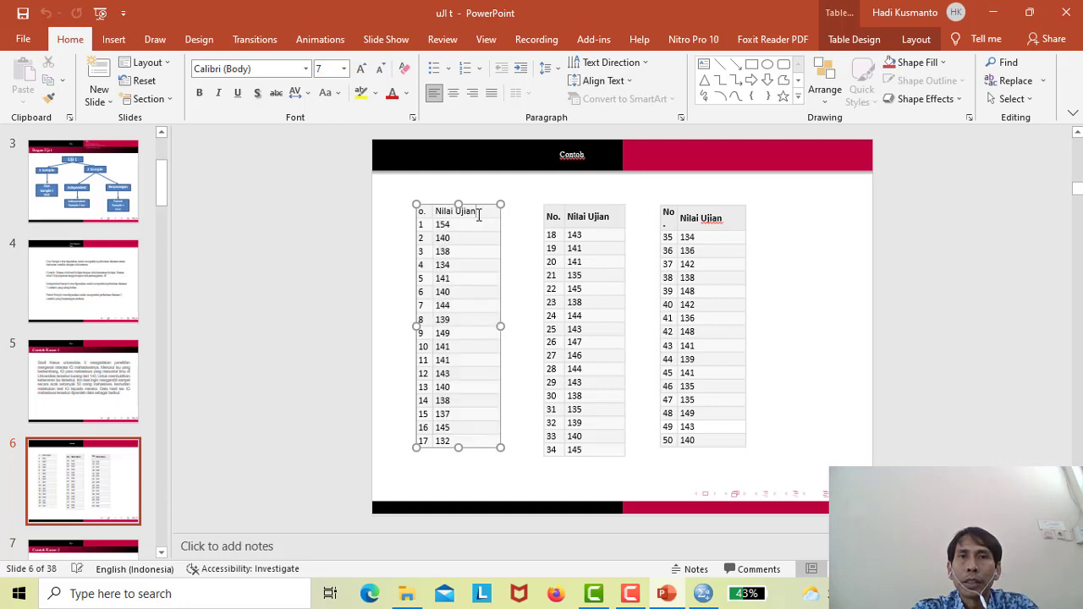
pyautogui.moveTo(457, 216); pyautogui.dragTo(438, 213)
pyautogui.write('IQ')
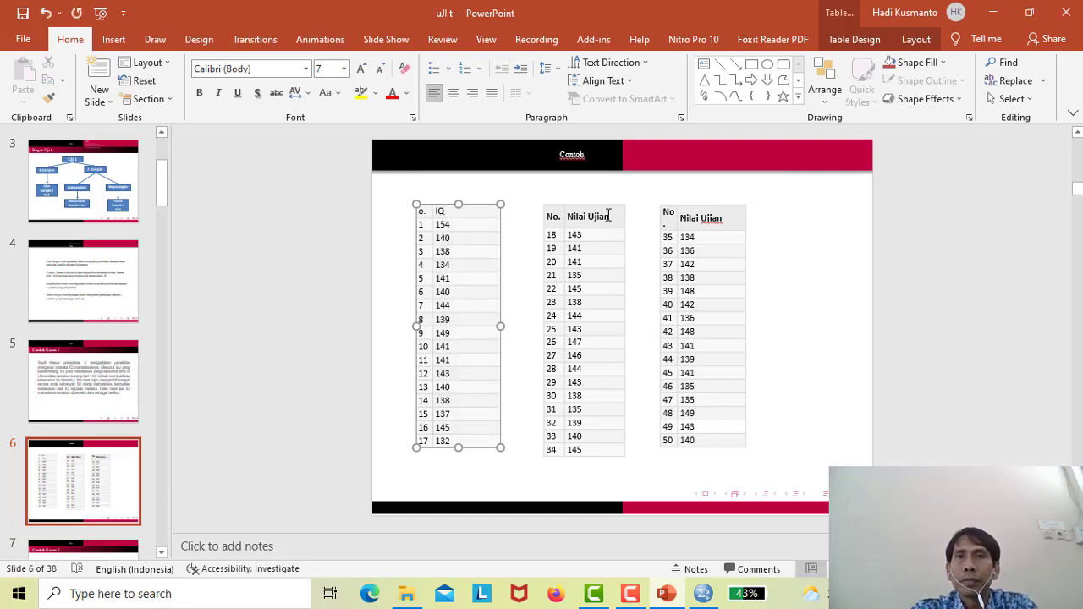
pyautogui.moveTo(608, 215); pyautogui.dragTo(579, 217)
pyautogui.press('BackSpace')
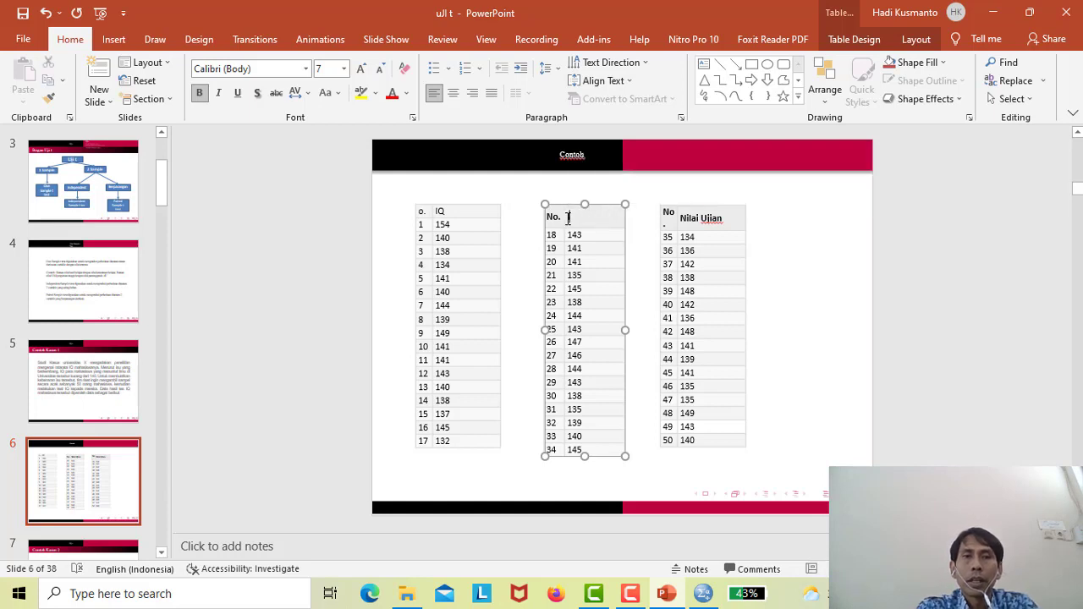
pyautogui.moveTo(725, 220); pyautogui.dragTo(682, 219)
pyautogui.press('BackSpace')
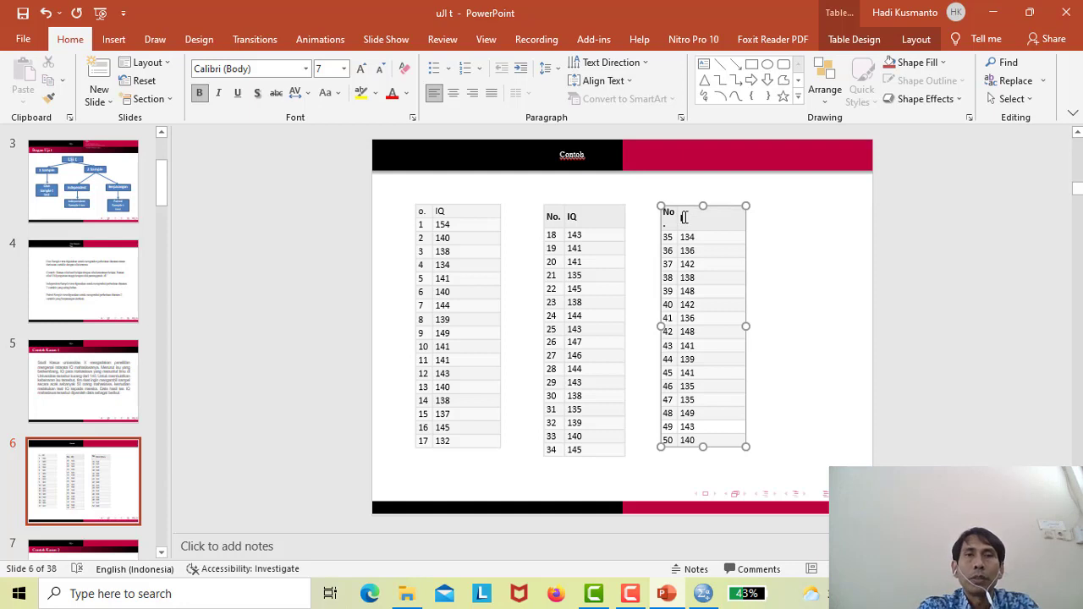
pyautogui.write('IQ')
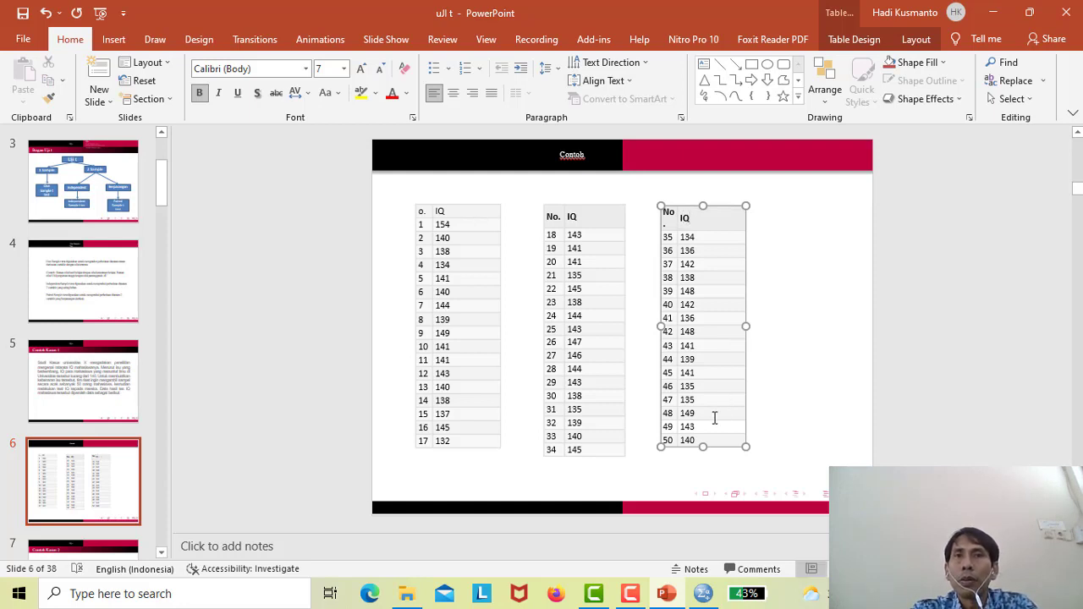
# Copy the IQ scores of numbers 1 to 17 from the first table on the slide
pyautogui.click(437, 224)
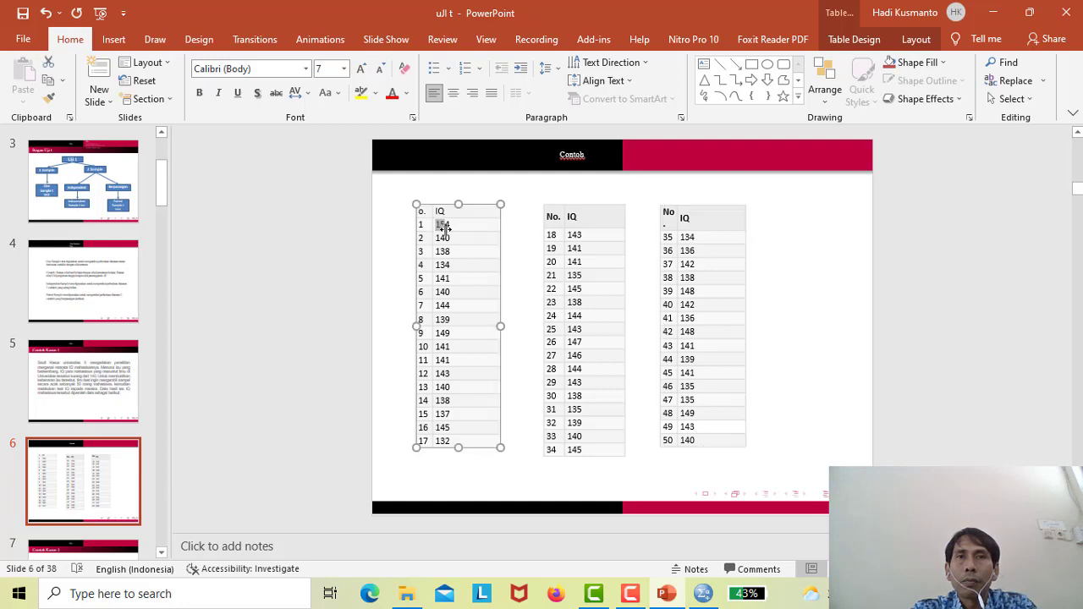
pyautogui.moveTo(448, 224); pyautogui.dragTo(486, 439)
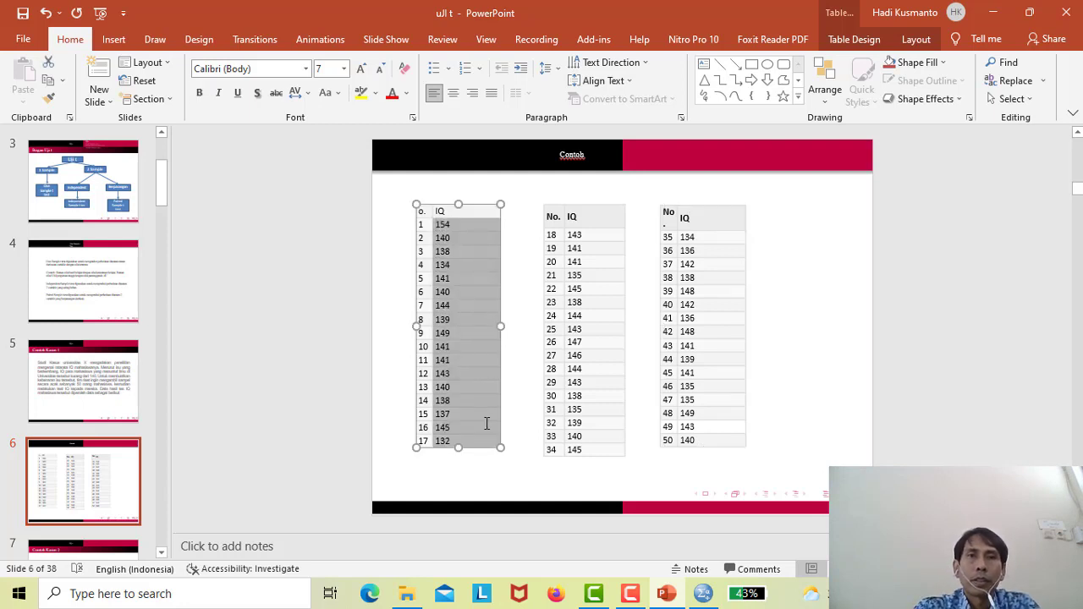
pyautogui.rightClick(474, 330)
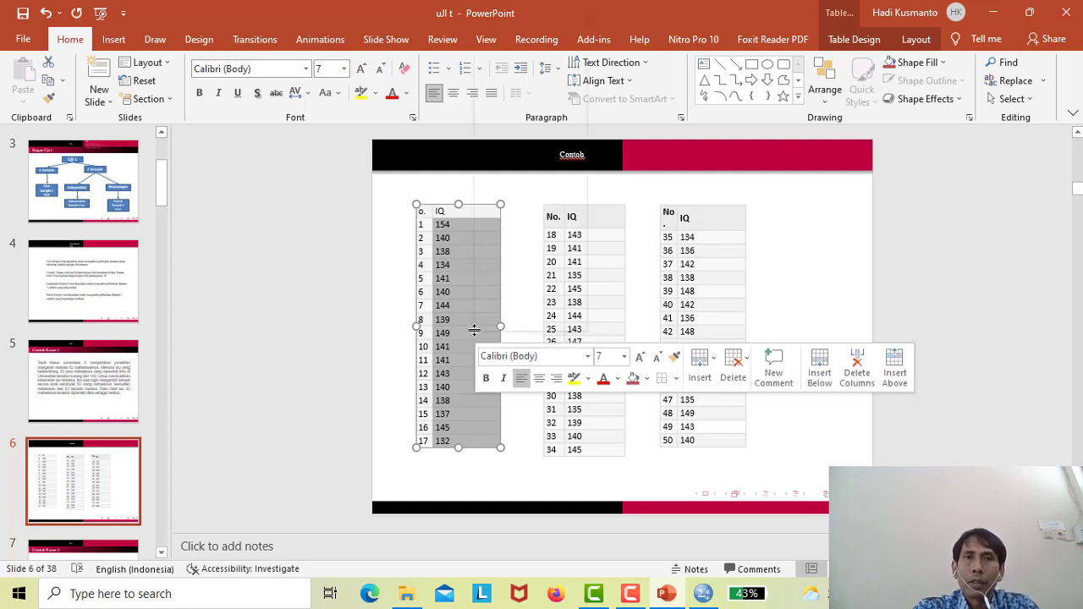
pyautogui.click(513, 38)
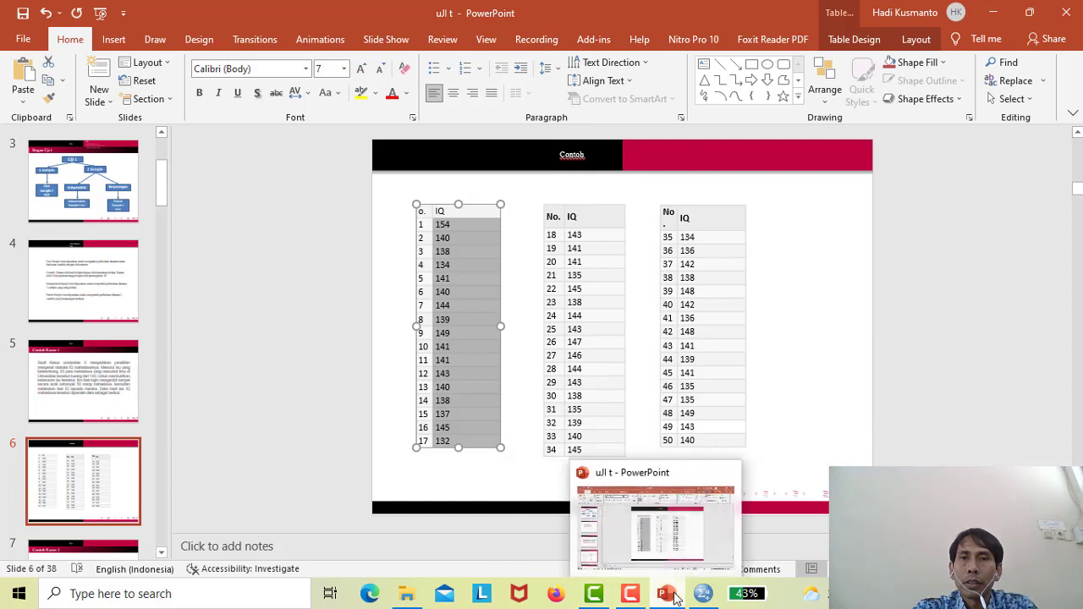
# Switch to SPSS and try to paste the copied scores into the first cell of variable X
pyautogui.moveTo(696, 597)
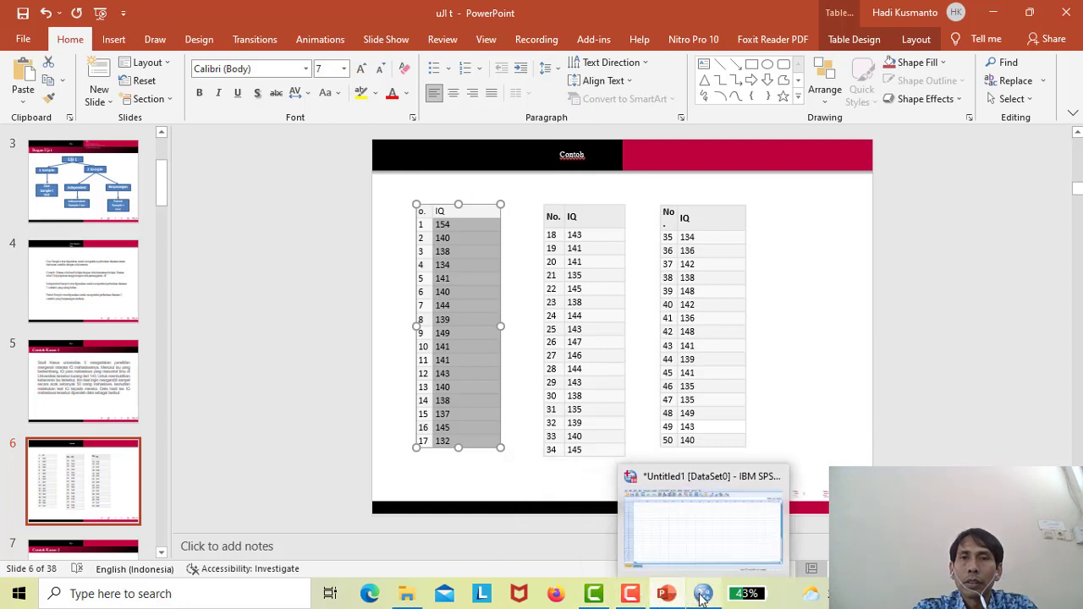
pyautogui.click(700, 534)
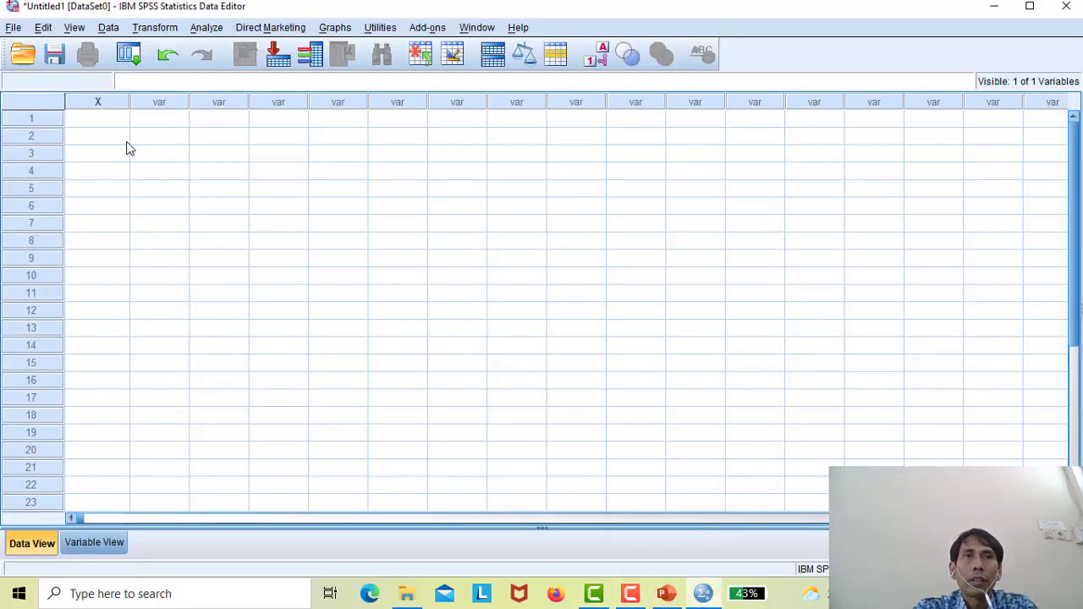
pyautogui.click(89, 126)
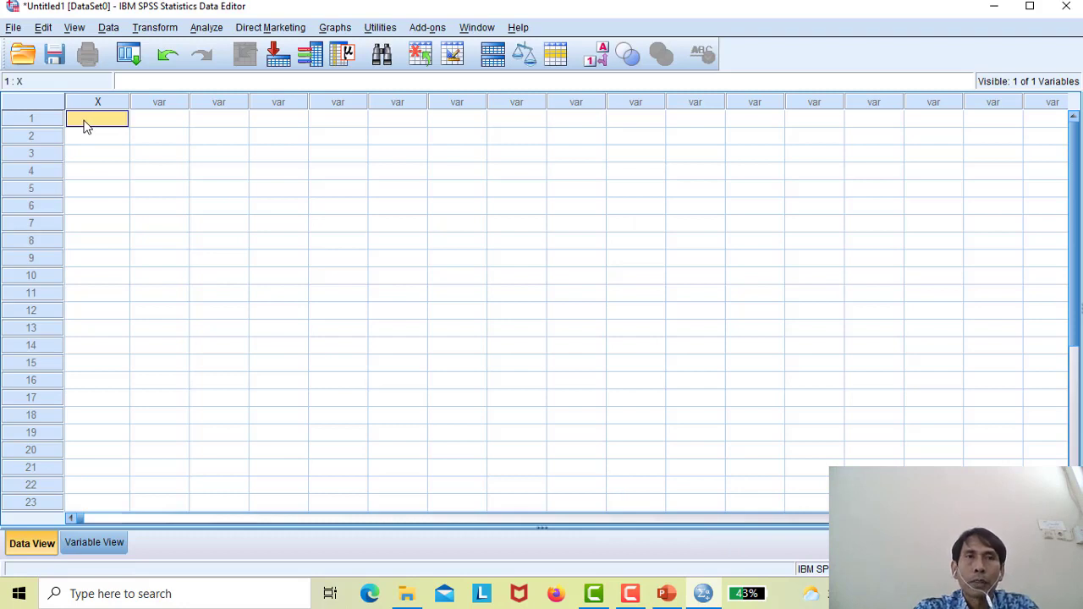
pyautogui.rightClick(86, 125)
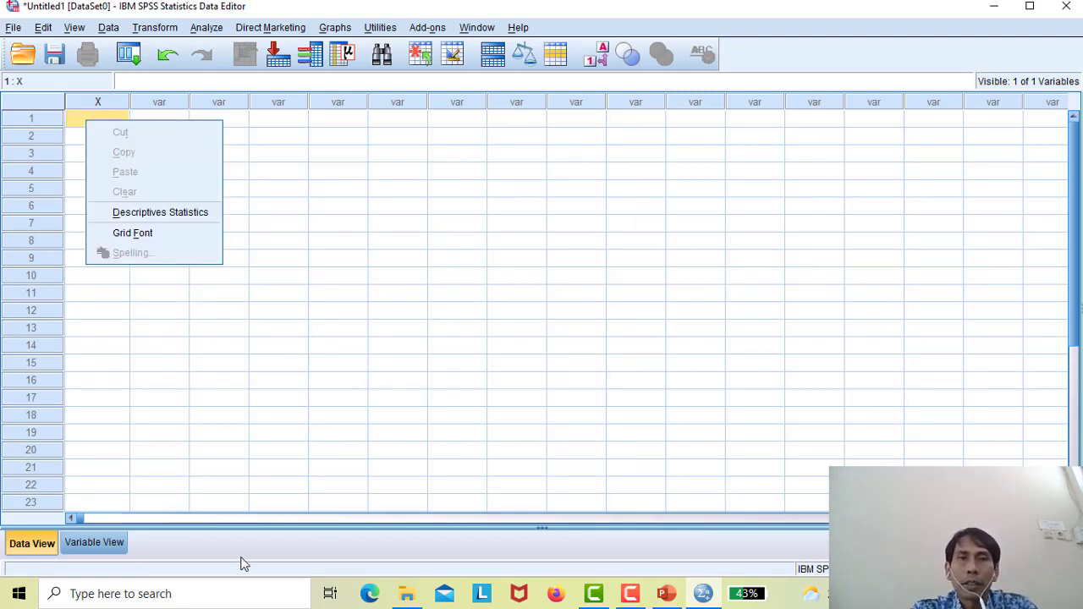
# Open a blank workbook in Excel and paste the copied scores into column B starting at cell B2
pyautogui.click(203, 597)
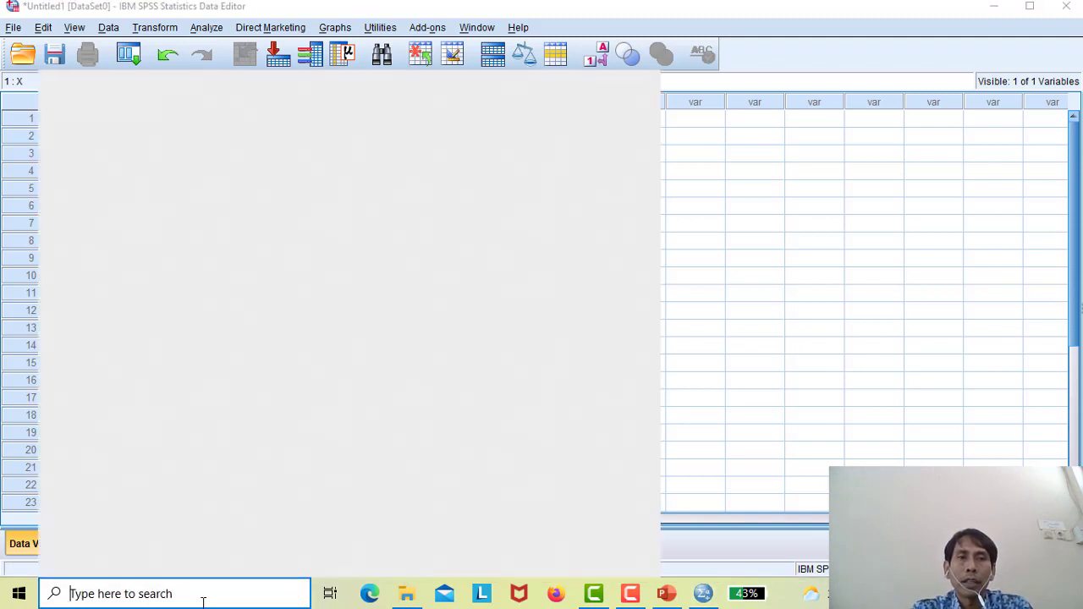
pyautogui.write('ex')
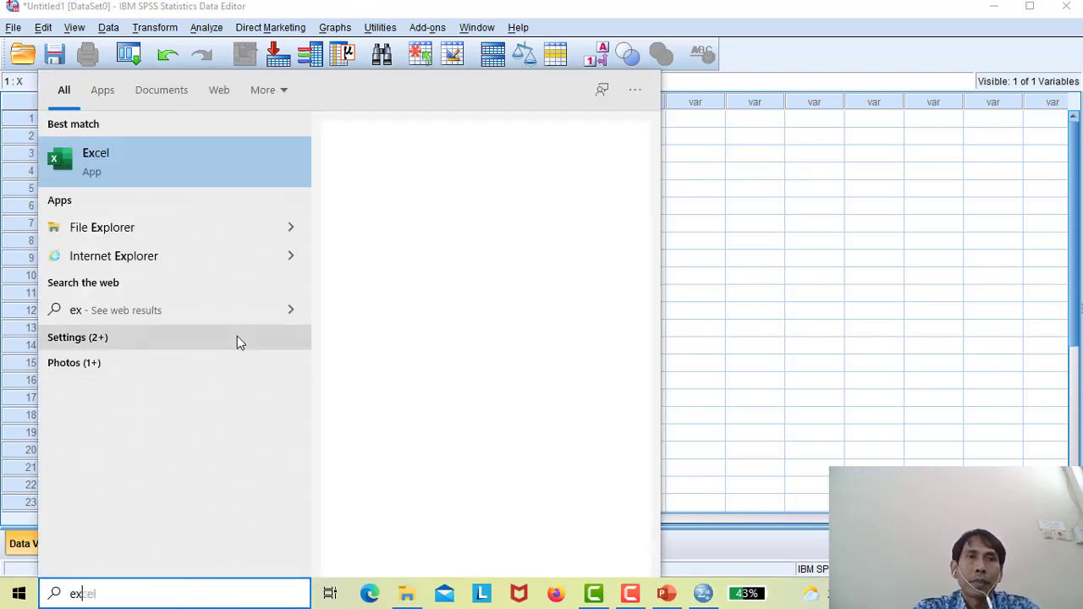
pyautogui.click(121, 169)
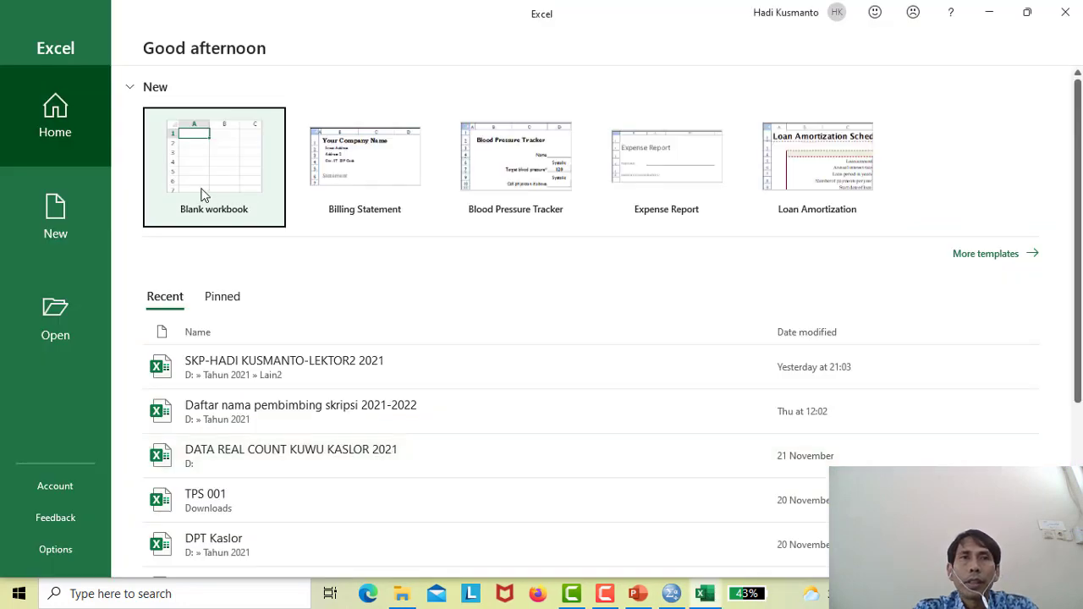
pyautogui.click(203, 195)
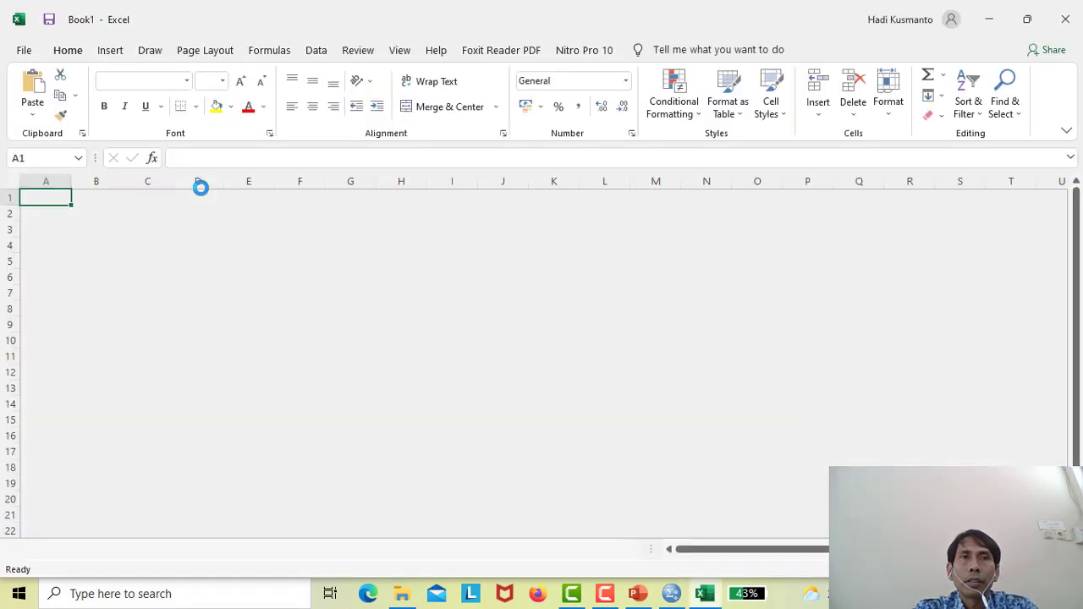
pyautogui.click(98, 217)
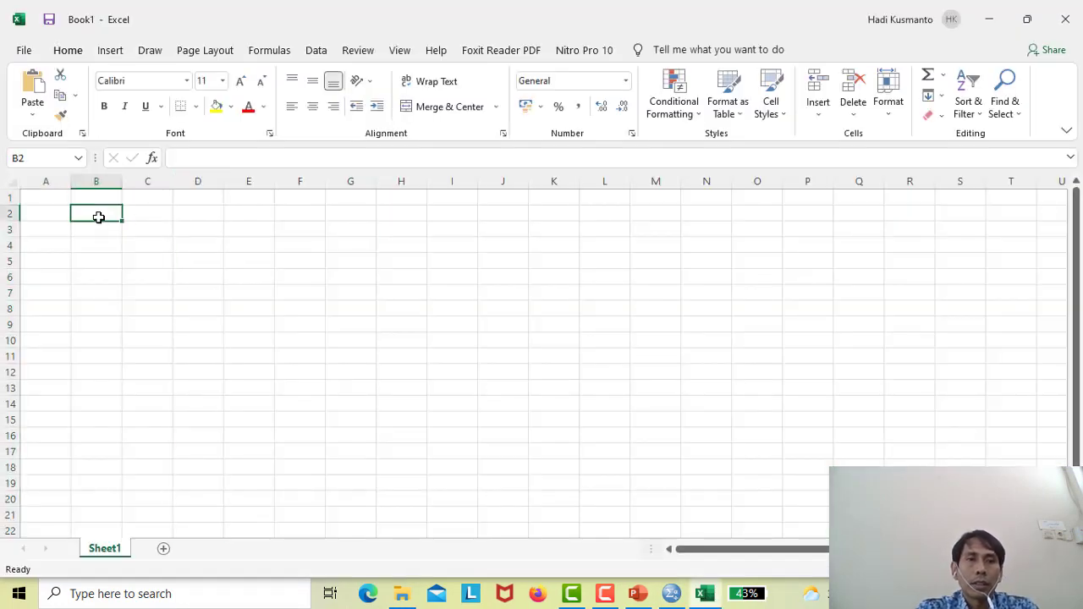
pyautogui.hotkey('ctrl', 'v')
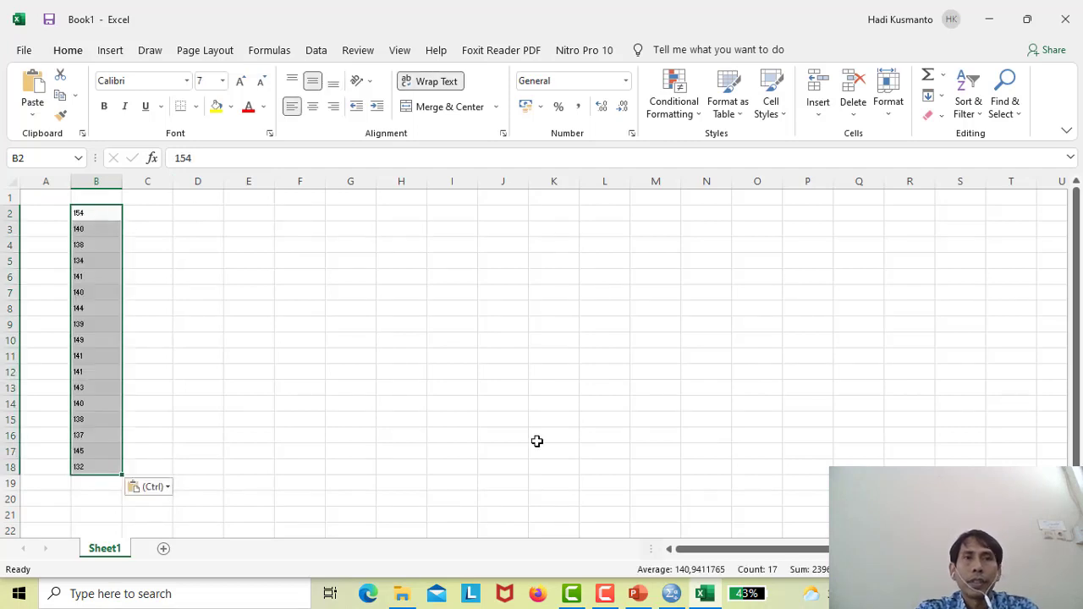
# Copy the IQ scores of numbers 18 to 34 from the second table in PowerPoint into Excel starting at cell B19
pyautogui.click(715, 597)
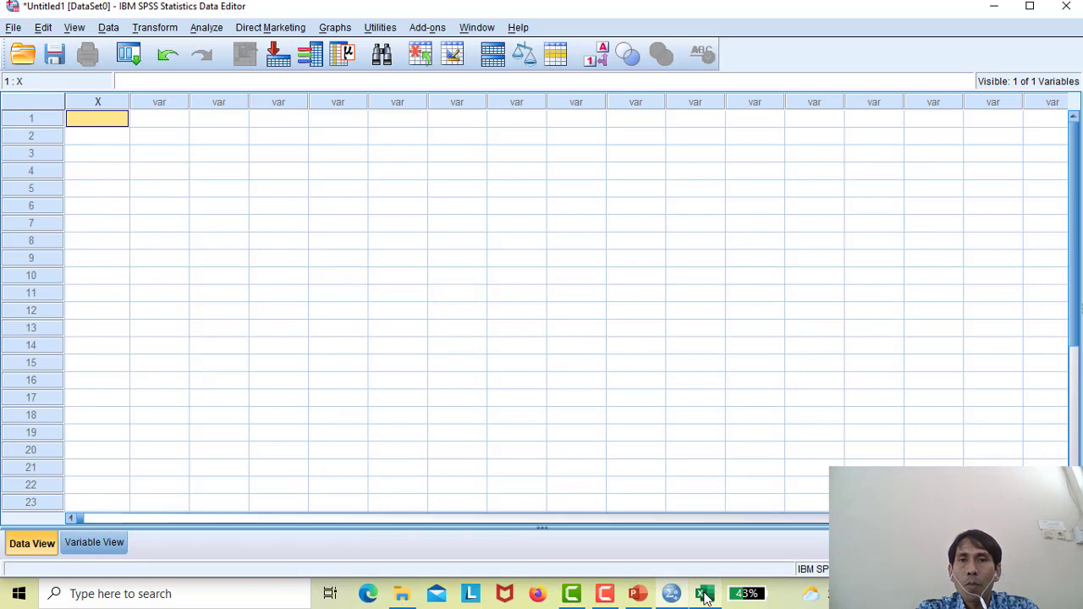
pyautogui.click(637, 593)
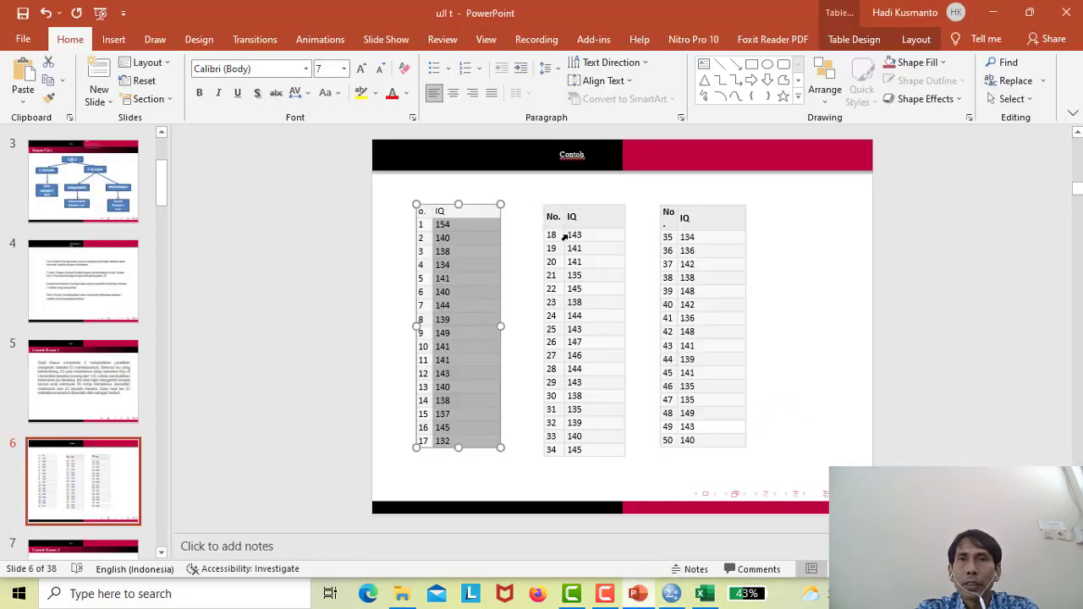
pyautogui.moveTo(564, 238); pyautogui.dragTo(586, 447)
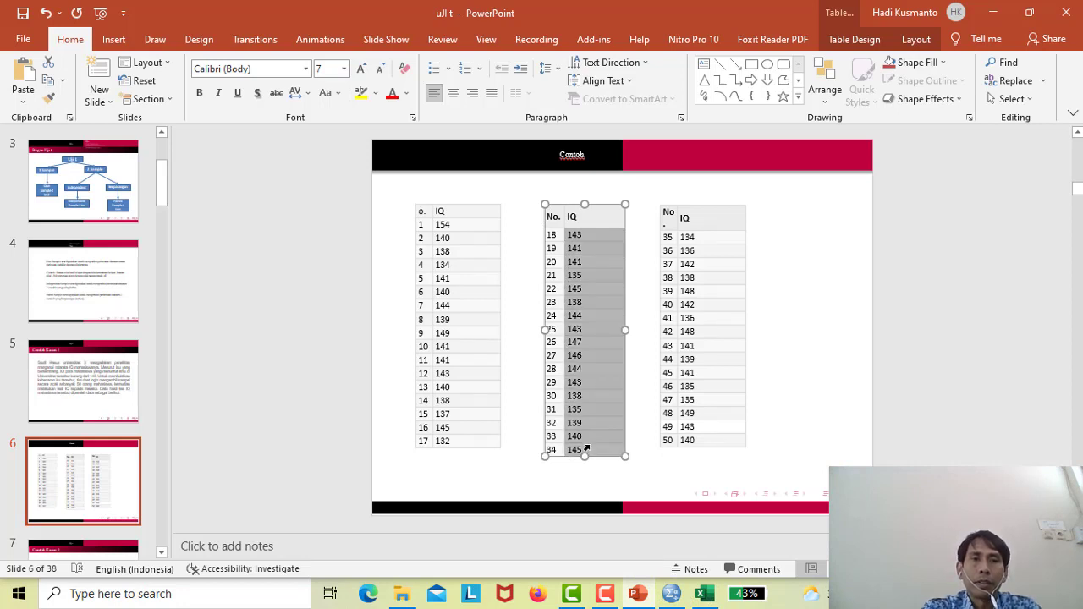
pyautogui.click(700, 593)
pyautogui.click(93, 484)
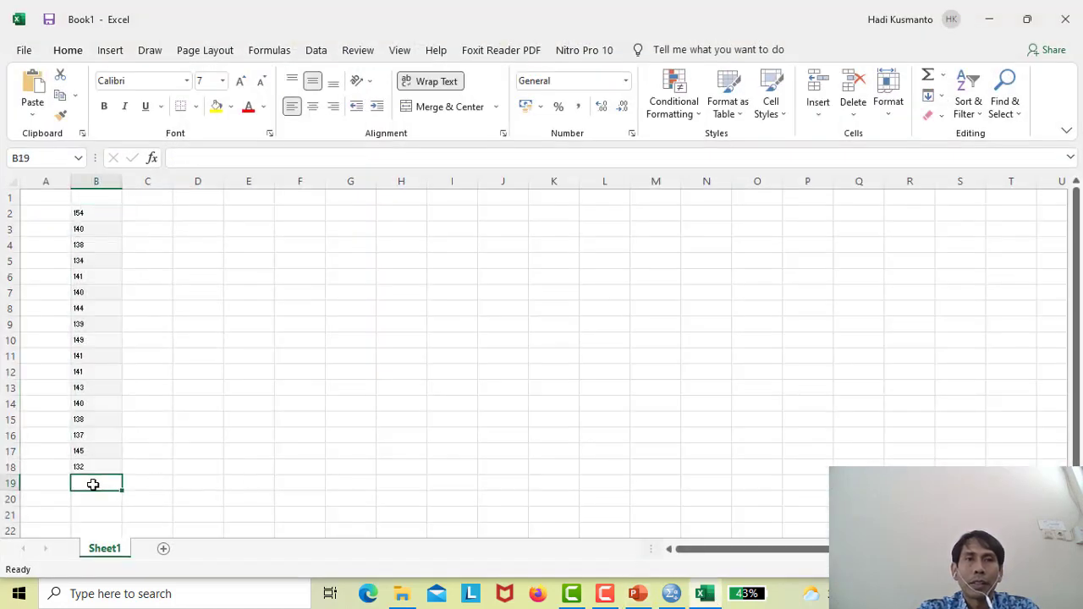
pyautogui.hotkey('ctrl', 'v')
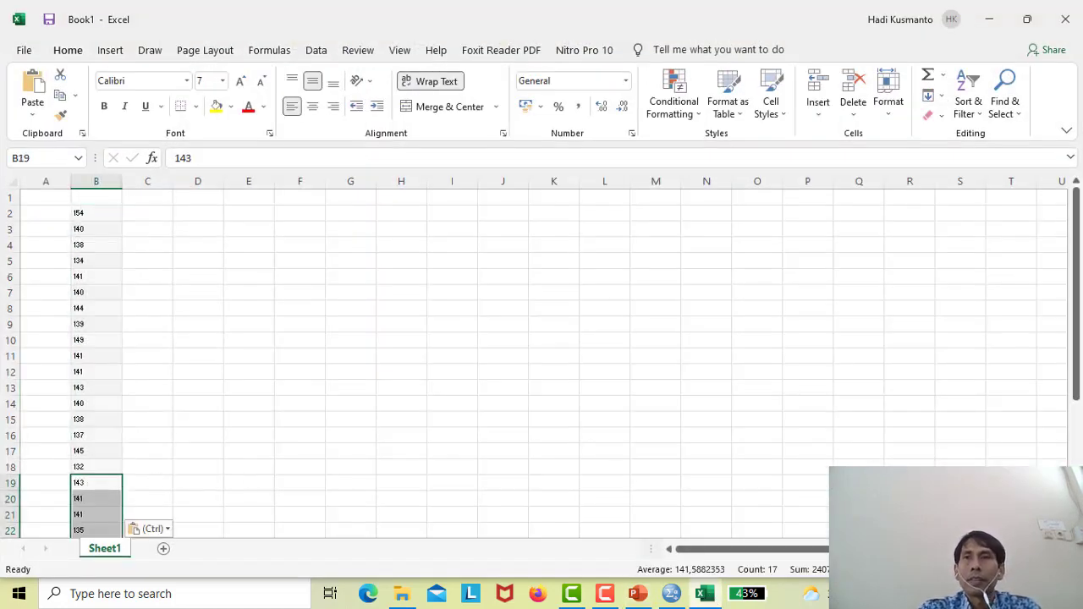
# Copy the IQ scores of numbers 35 to 50 from the third table in PowerPoint into Excel starting at cell B36
pyautogui.moveTo(1075, 279); pyautogui.dragTo(1075, 407)
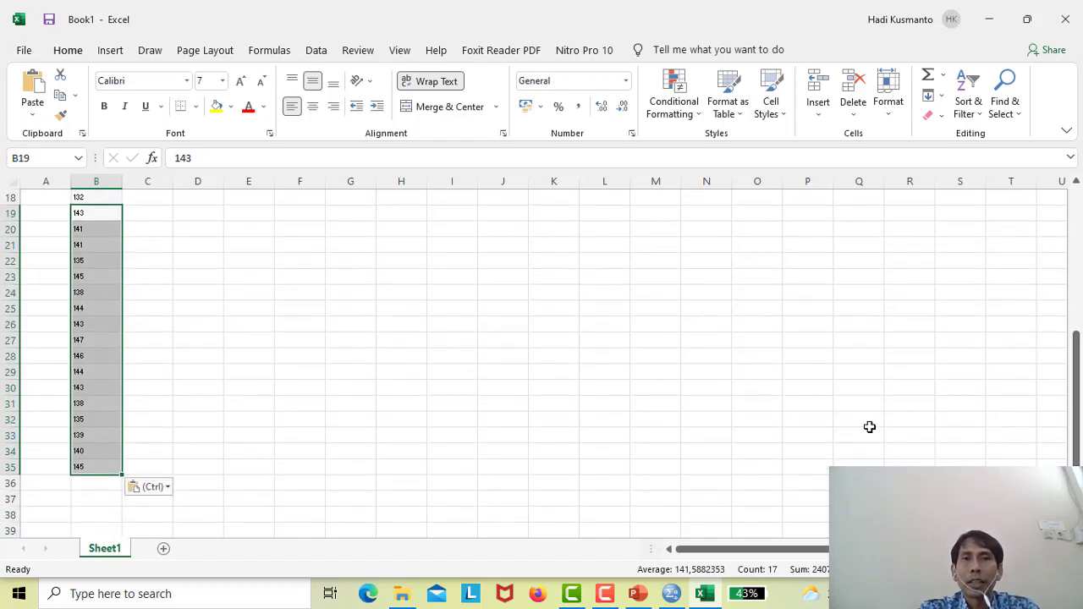
pyautogui.click(711, 592)
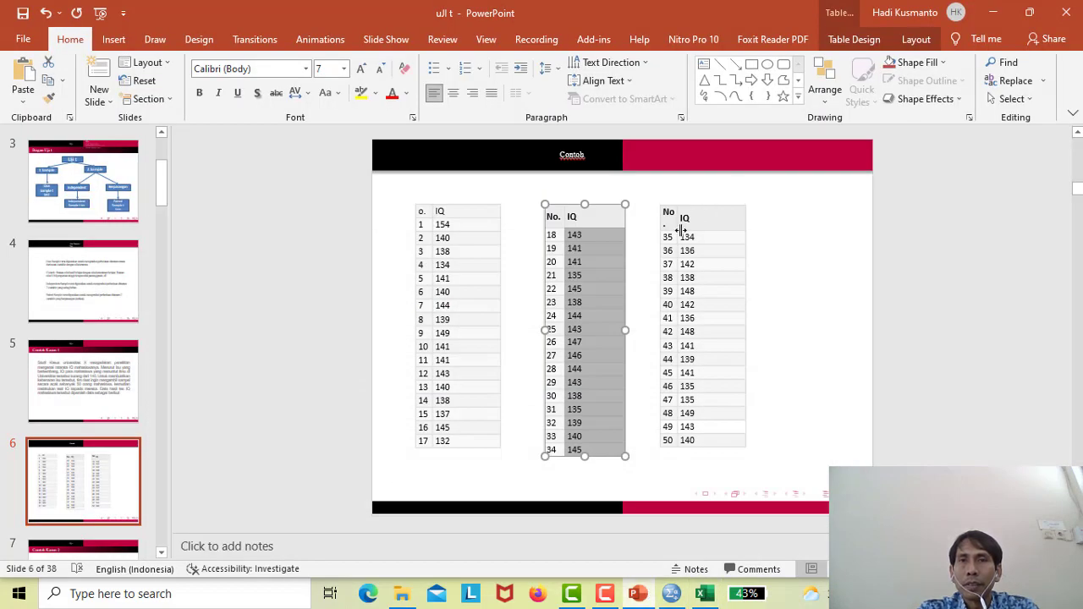
pyautogui.moveTo(677, 238); pyautogui.dragTo(696, 443)
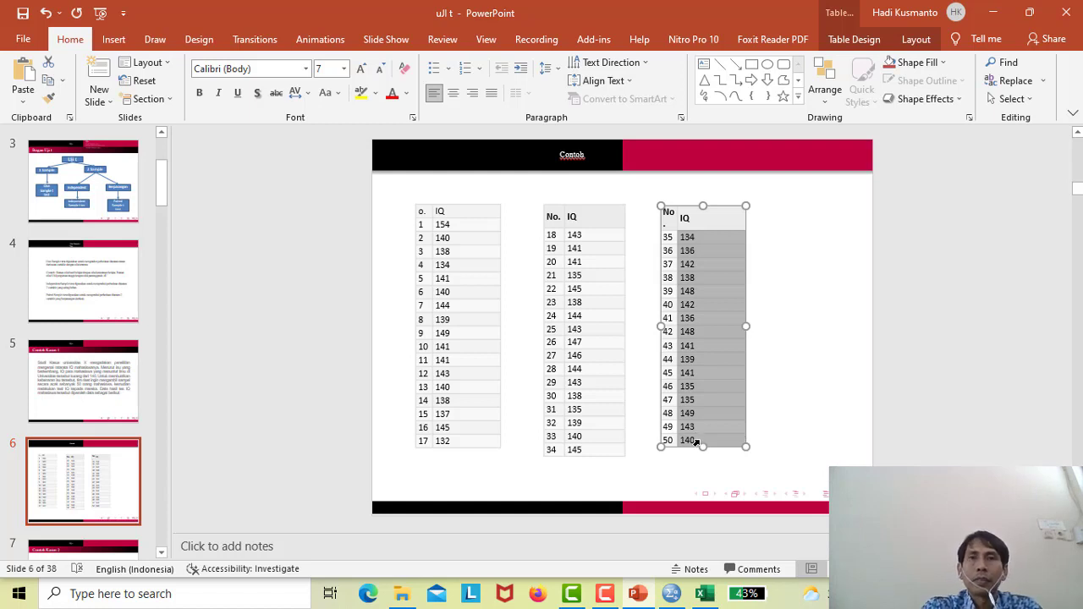
pyautogui.moveTo(676, 597)
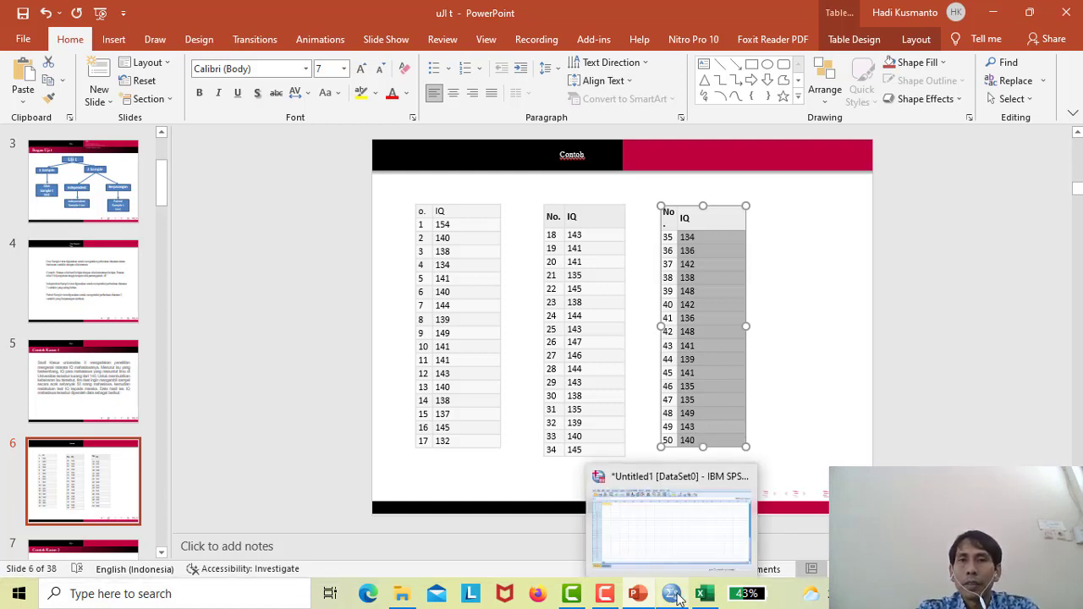
pyautogui.click(696, 545)
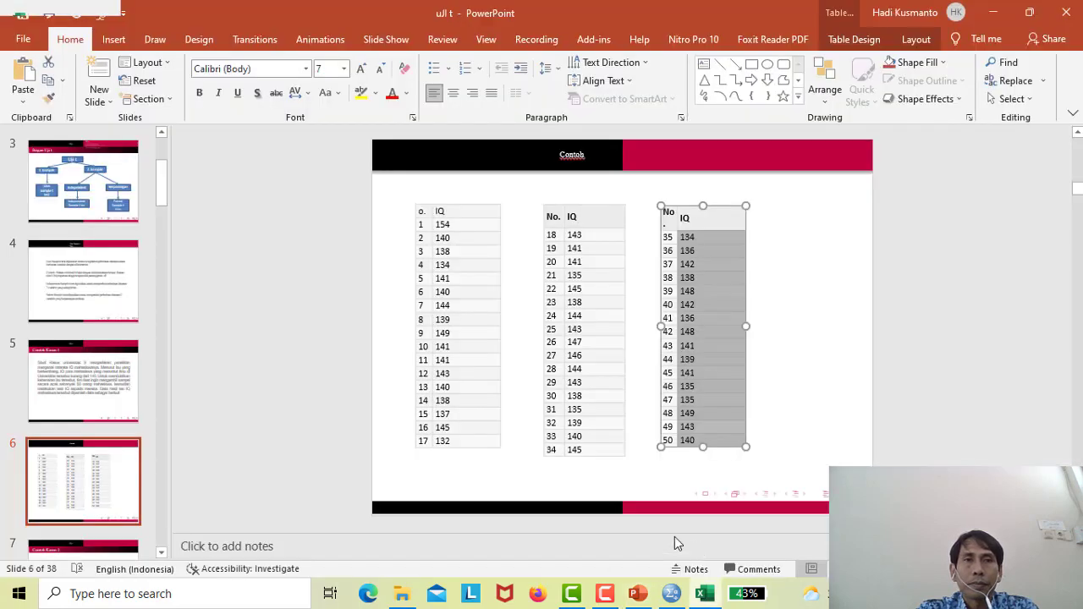
pyautogui.click(81, 484)
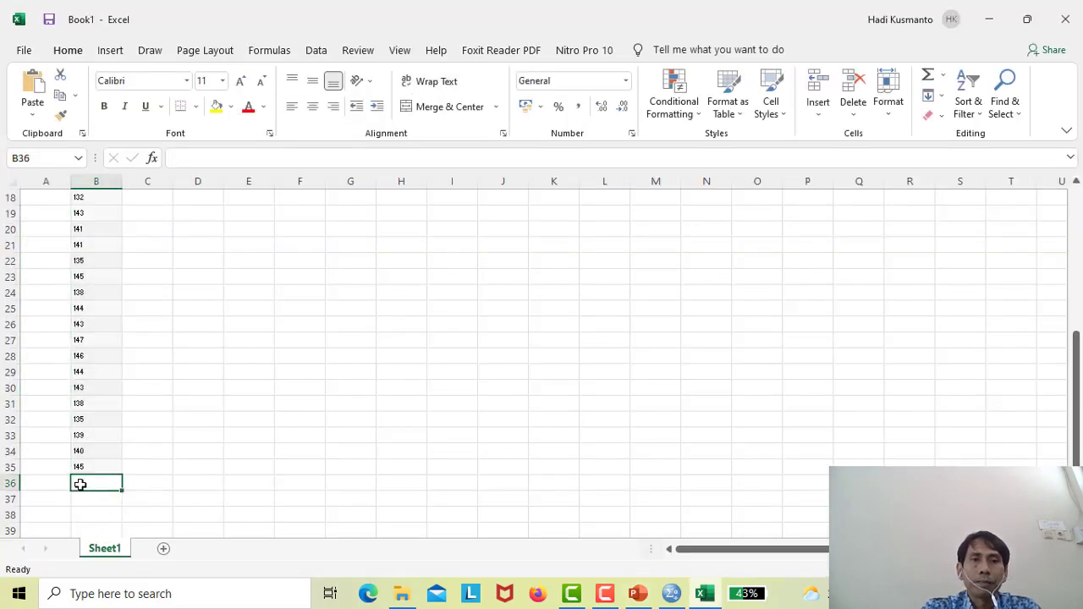
pyautogui.hotkey('ctrl', 'v')
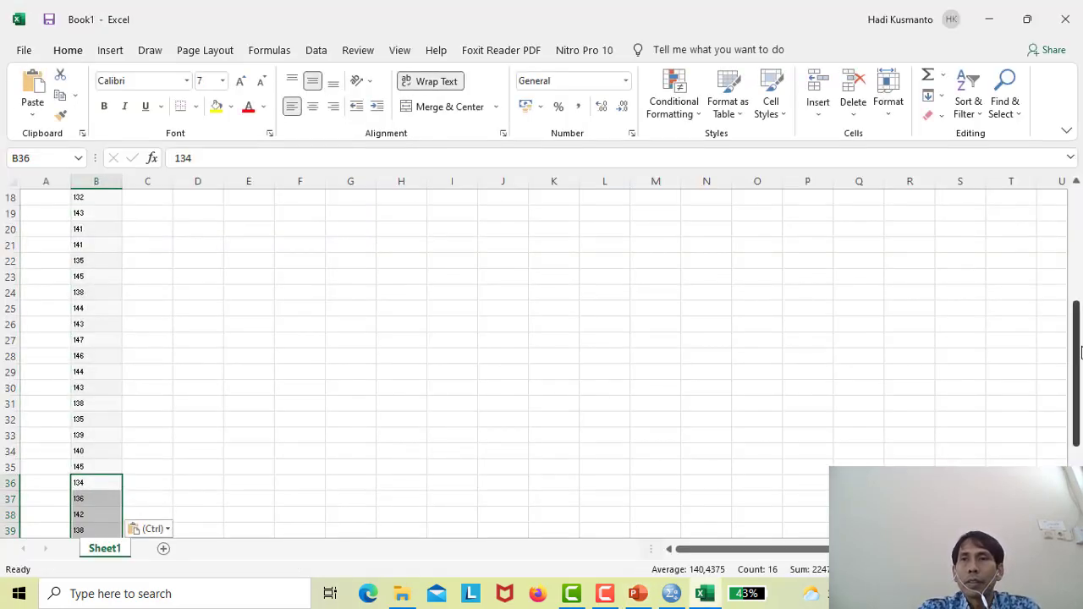
# Copy the IQ scores in B2:B51 from Excel and paste them into variable X in SPSS starting at row 1
pyautogui.moveTo(1077, 351); pyautogui.dragTo(1078, 189)
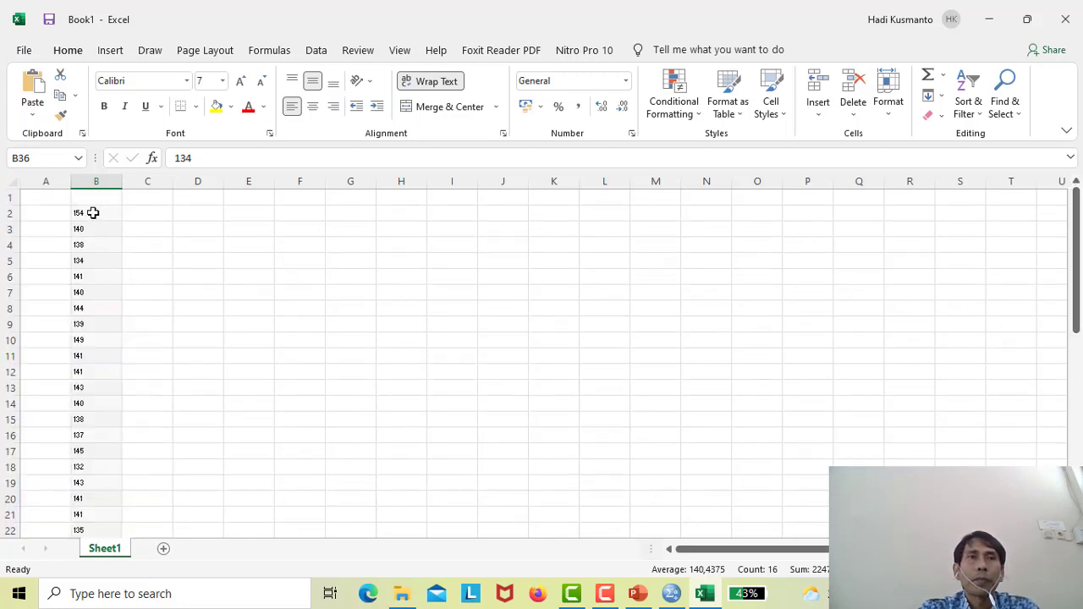
pyautogui.moveTo(93, 213); pyautogui.dragTo(87, 513)
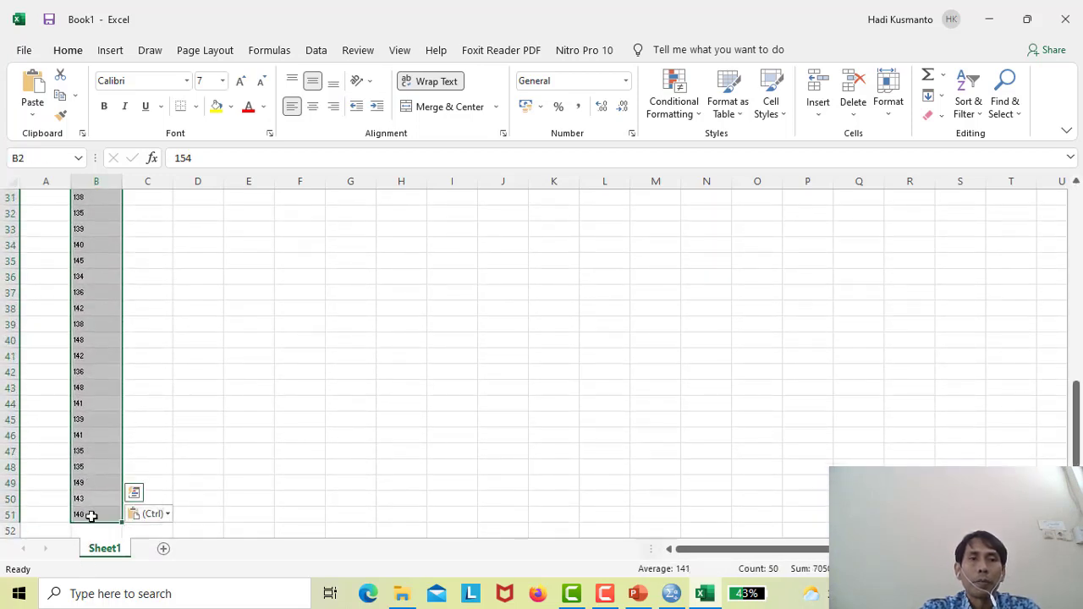
pyautogui.hotkey('ctrl', 'c')
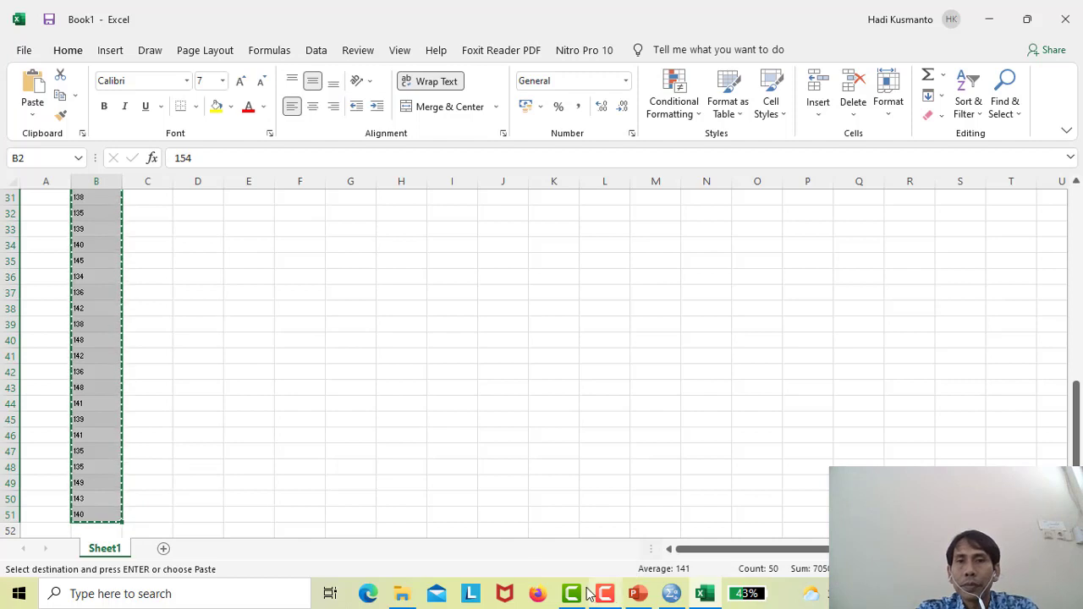
pyautogui.click(677, 594)
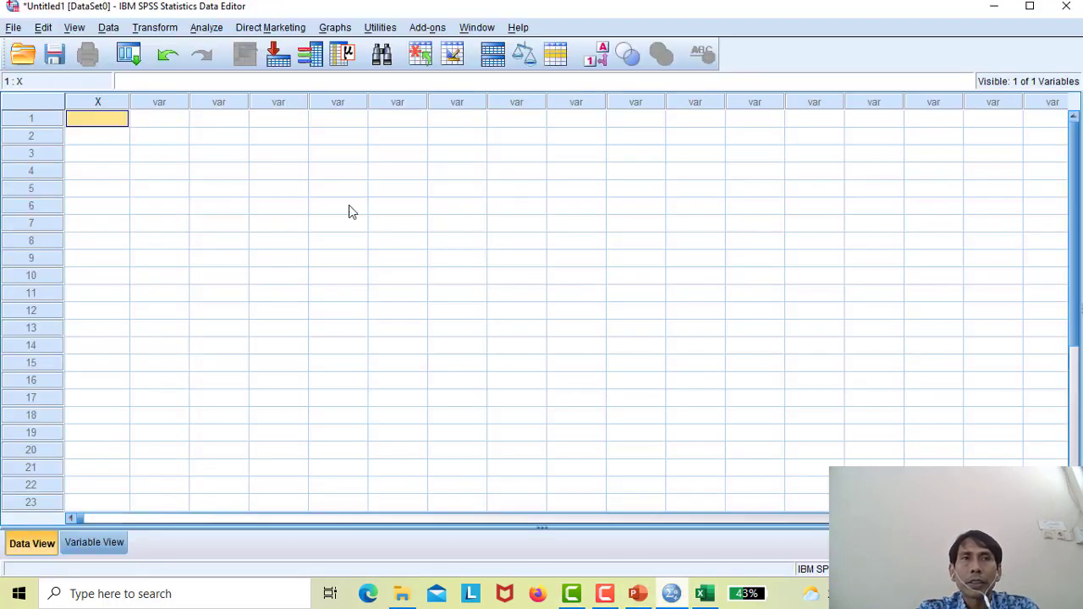
pyautogui.click(99, 121)
pyautogui.hotkey('ctrl', 'v')
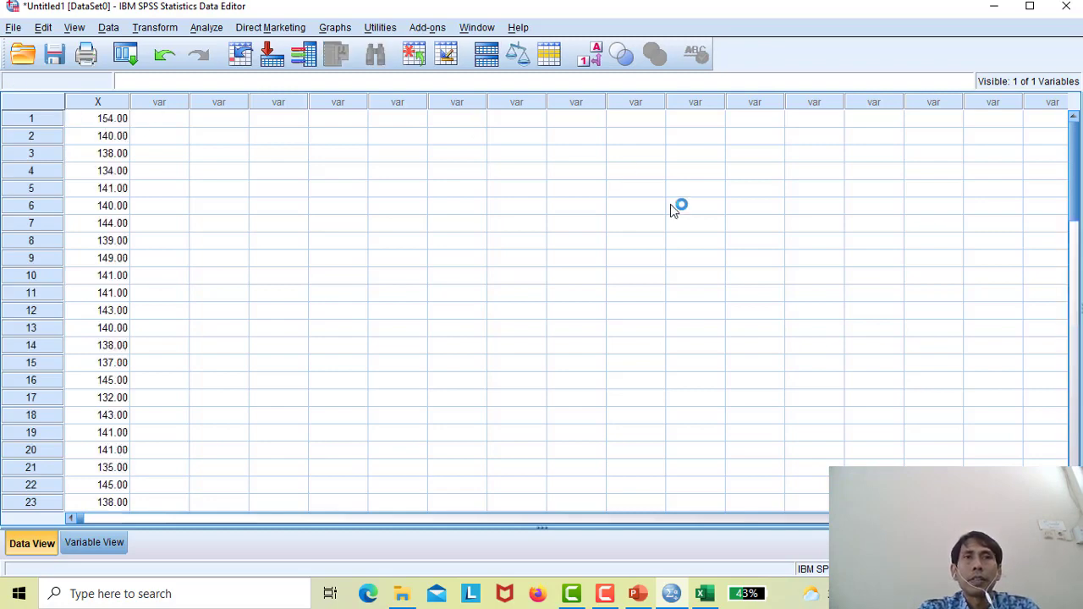
pyautogui.moveTo(1077, 180); pyautogui.dragTo(667, 149)
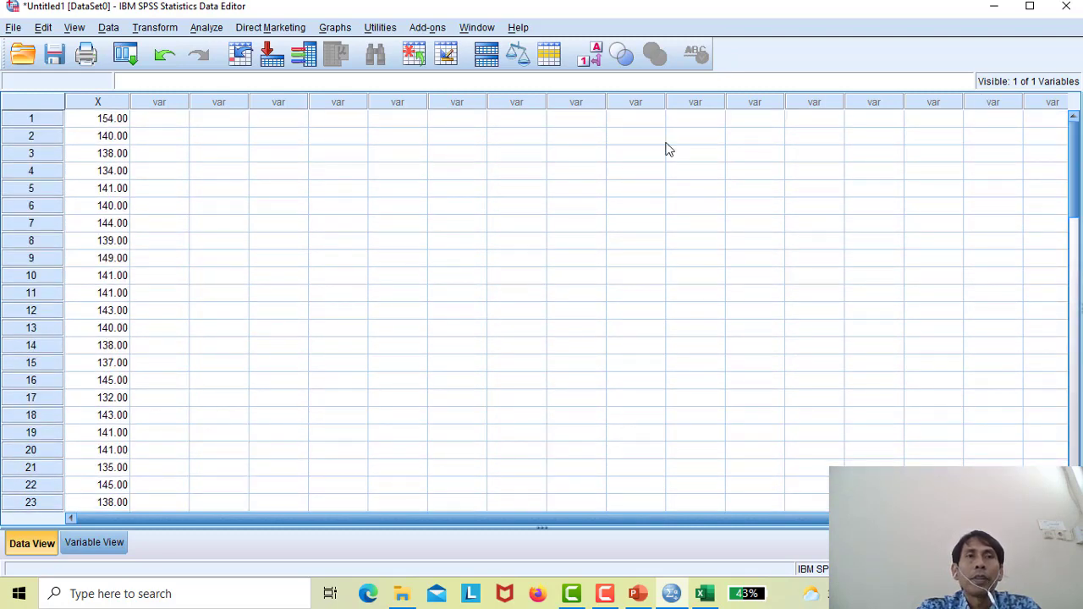
# Set up a One-Sample T Test with IQ Mahasiswa [X] as the test variable
pyautogui.click(78, 543)
pyautogui.click(30, 544)
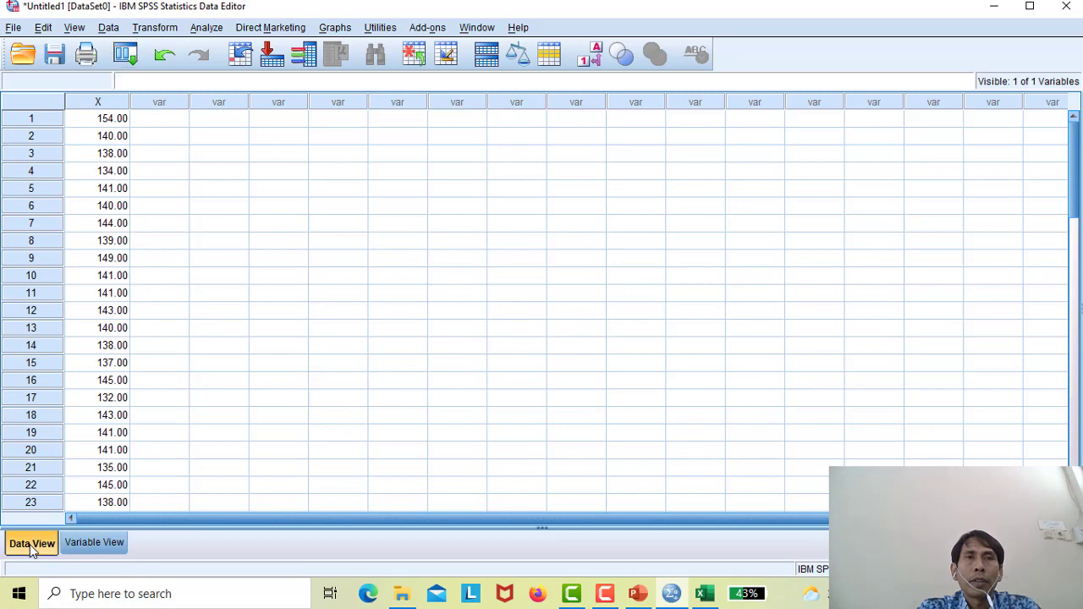
pyautogui.click(203, 28)
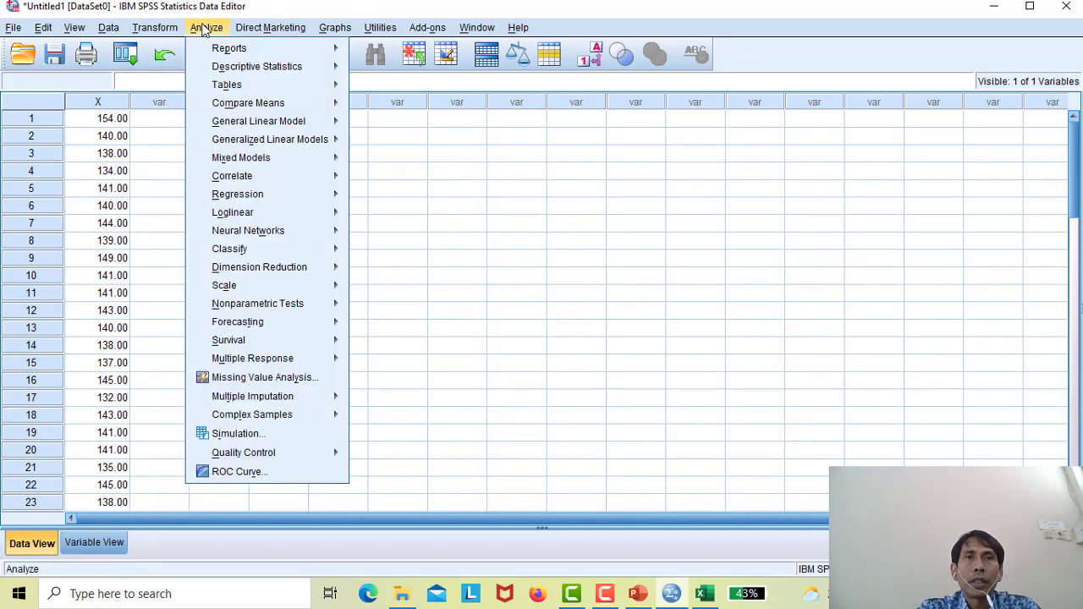
pyautogui.moveTo(246, 107)
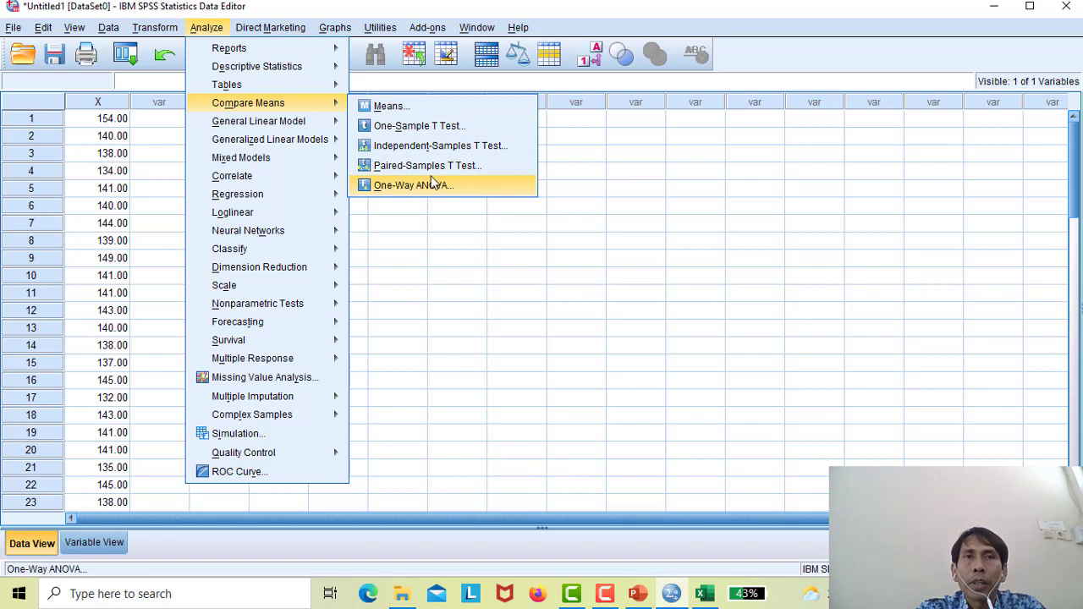
pyautogui.click(404, 129)
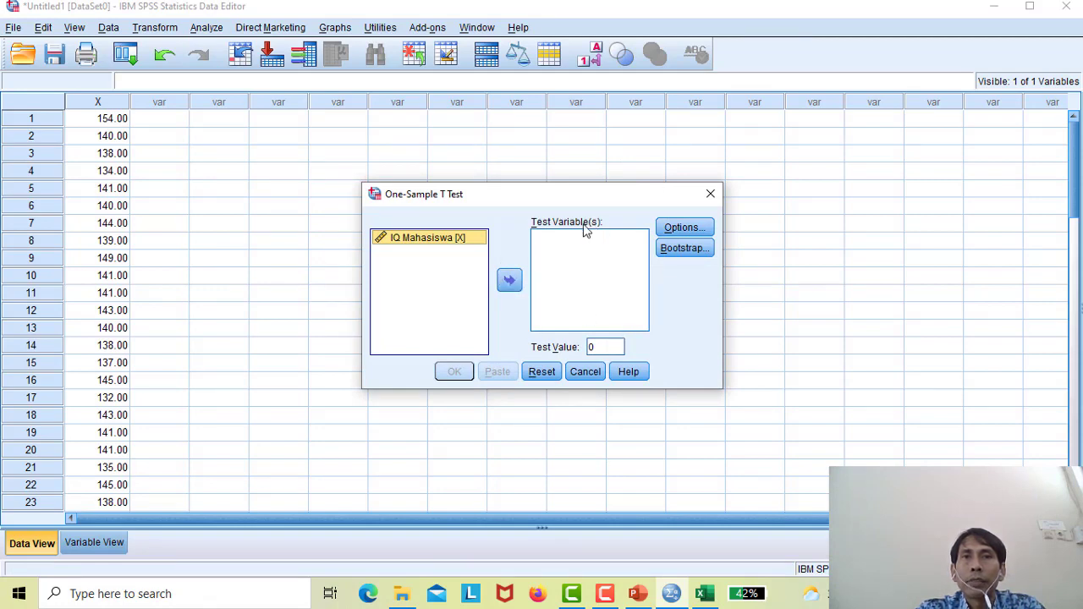
pyautogui.click(508, 279)
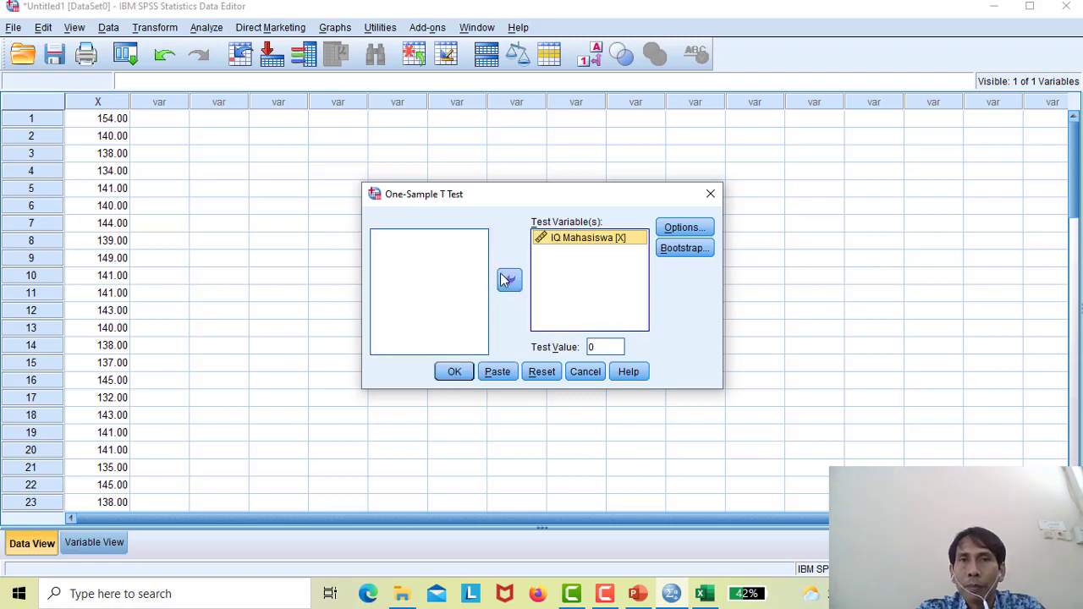
# Consult the Contoh Kasus 1 slide in PowerPoint for the claimed mean, then set the test value to 140 in SPSS and run the test
pyautogui.click(607, 346)
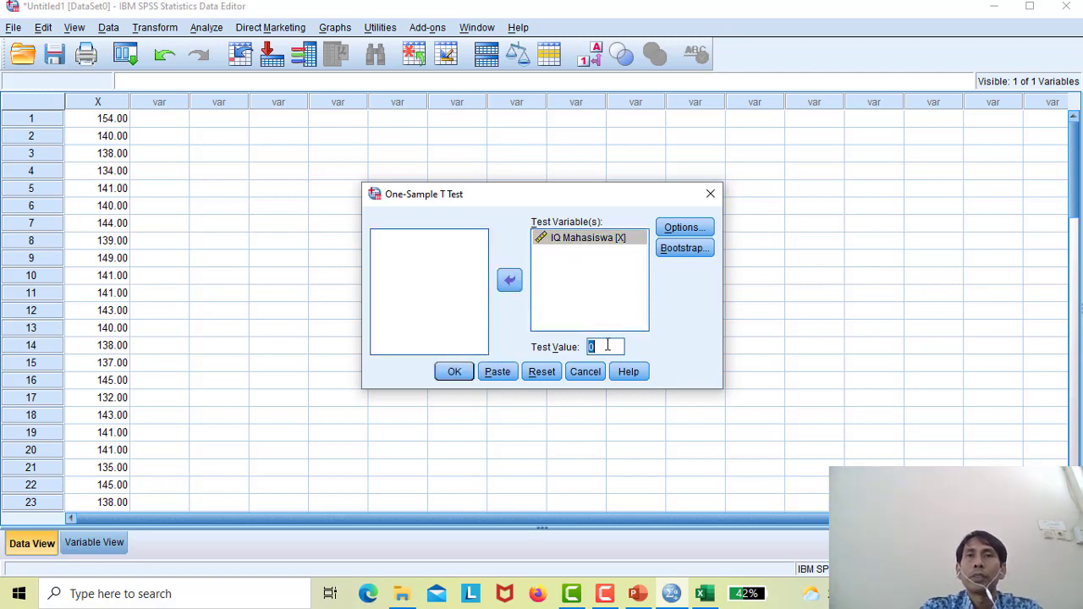
pyautogui.moveTo(648, 590)
pyautogui.click(643, 557)
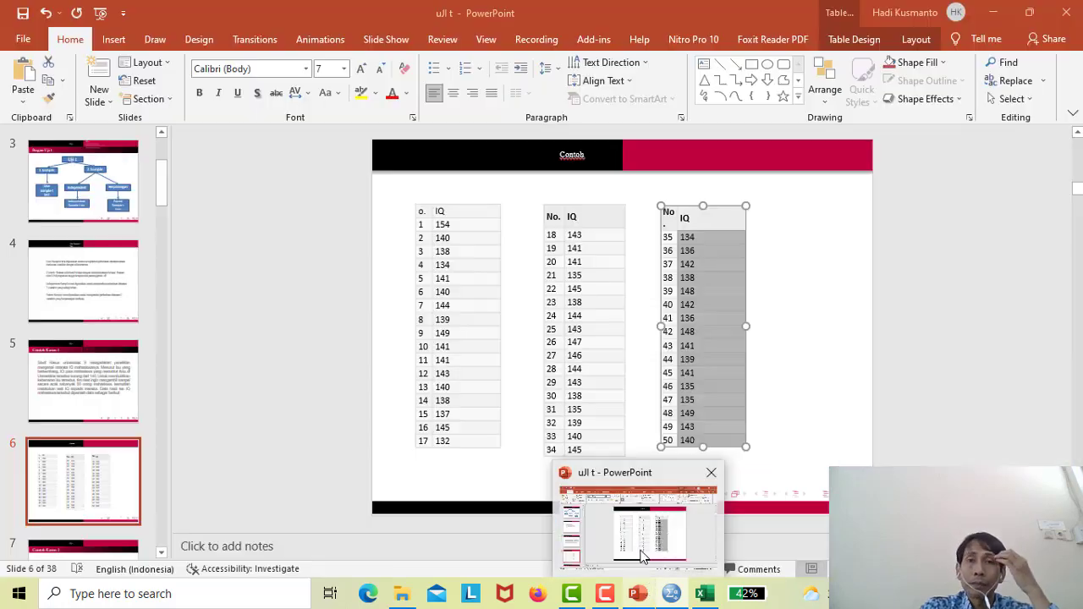
pyautogui.click(92, 386)
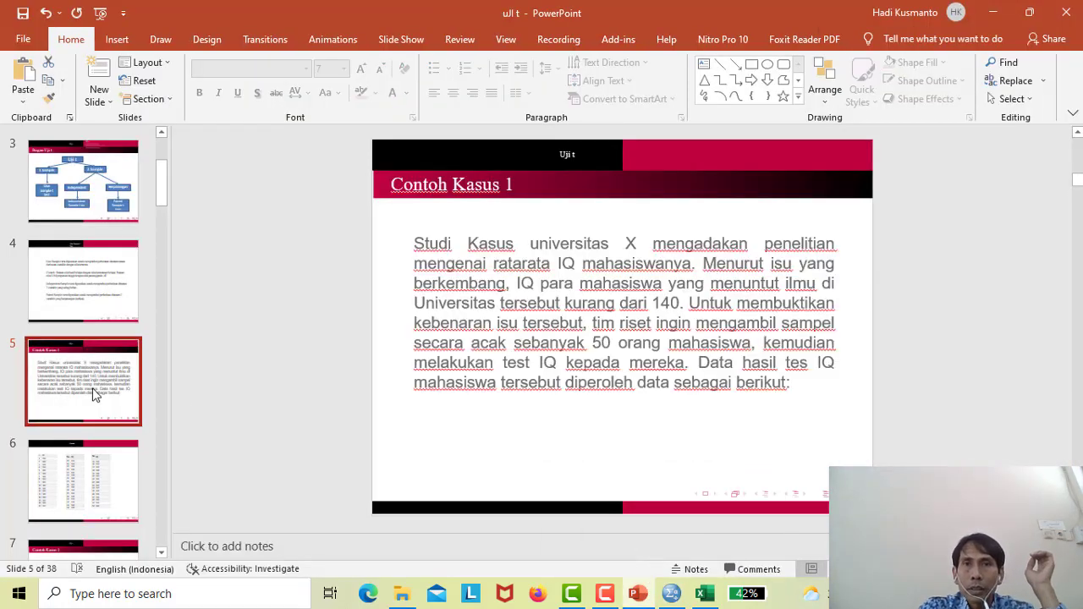
pyautogui.moveTo(674, 601)
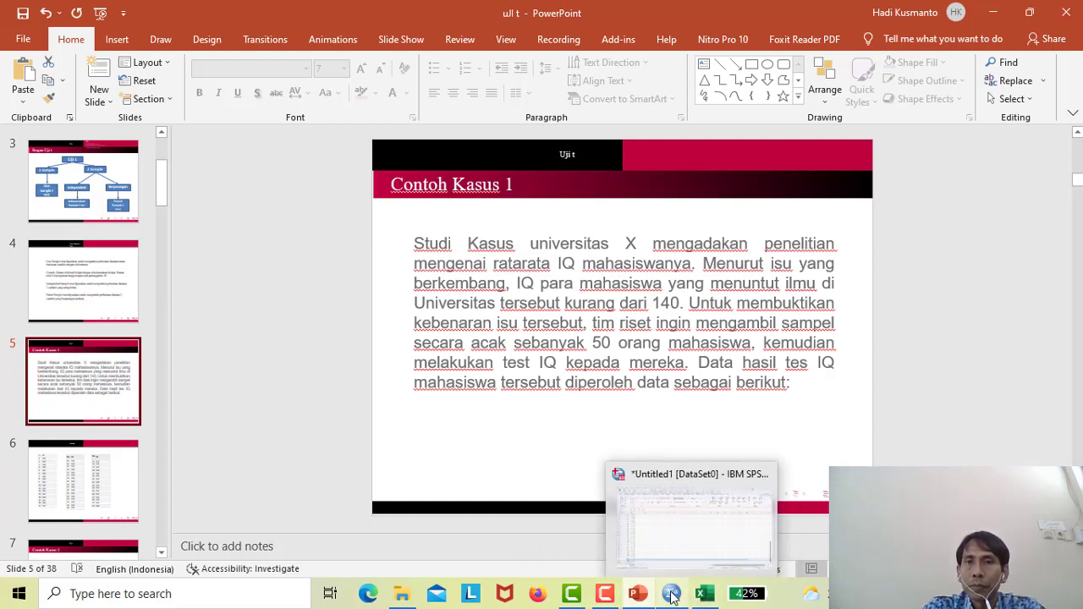
pyautogui.click(677, 551)
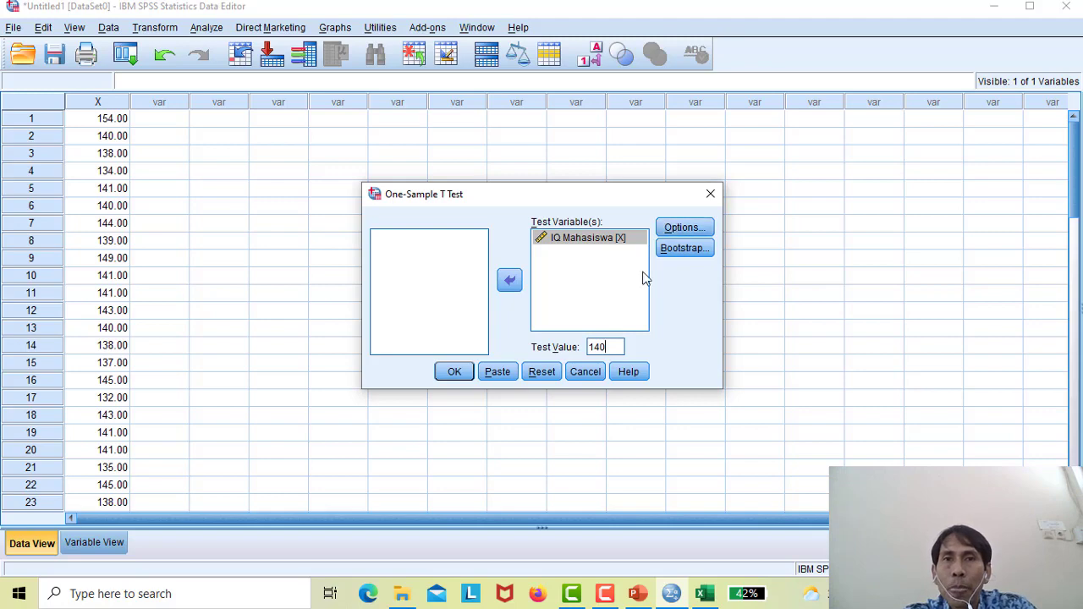
pyautogui.click(452, 373)
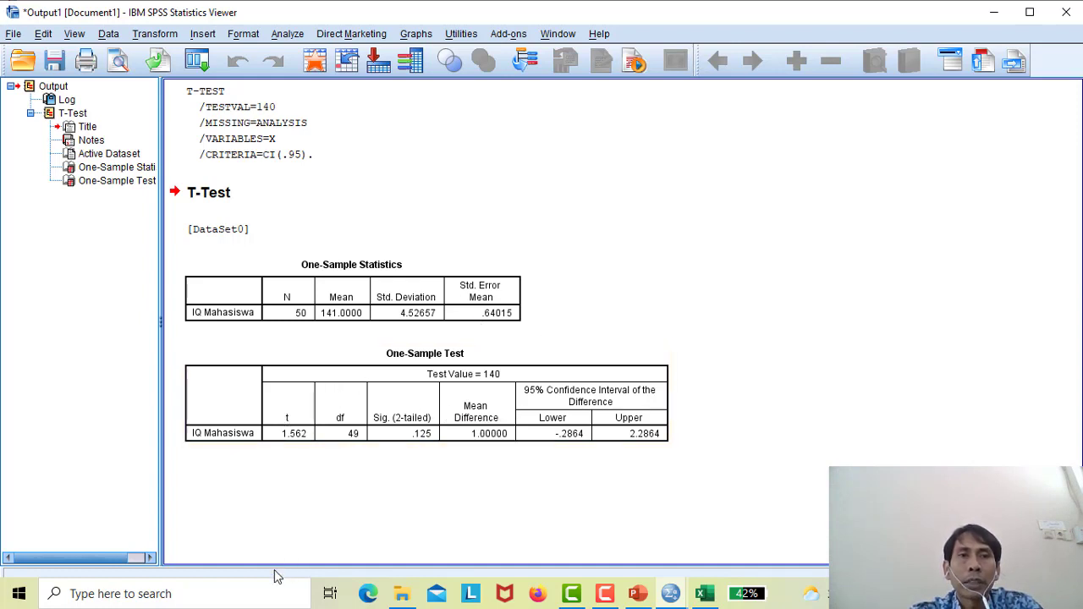
# Create a blank document in Word and set its page orientation to portrait
pyautogui.click(249, 605)
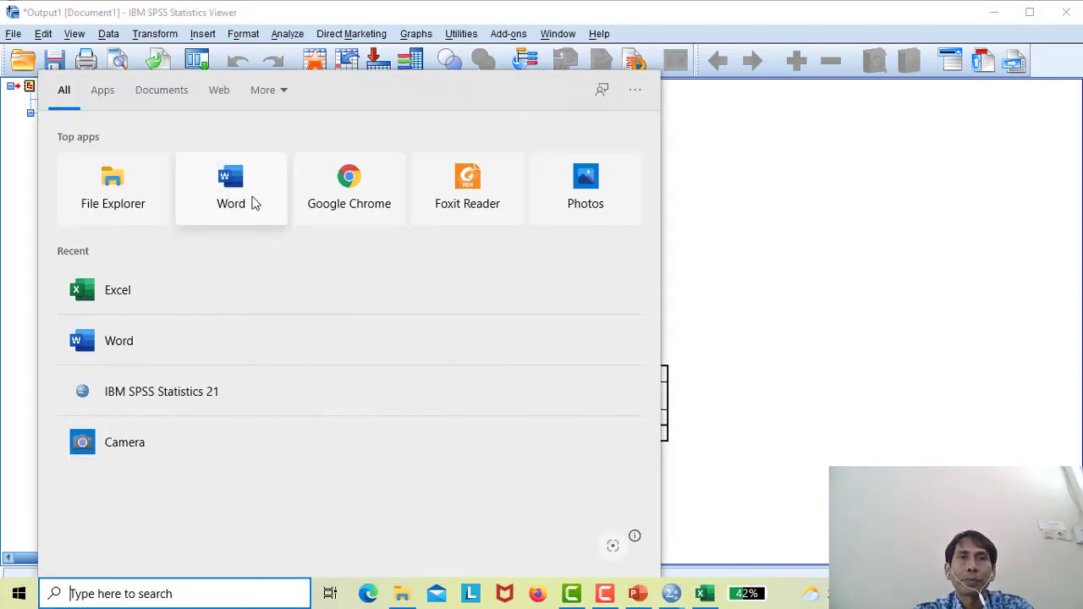
pyautogui.click(253, 202)
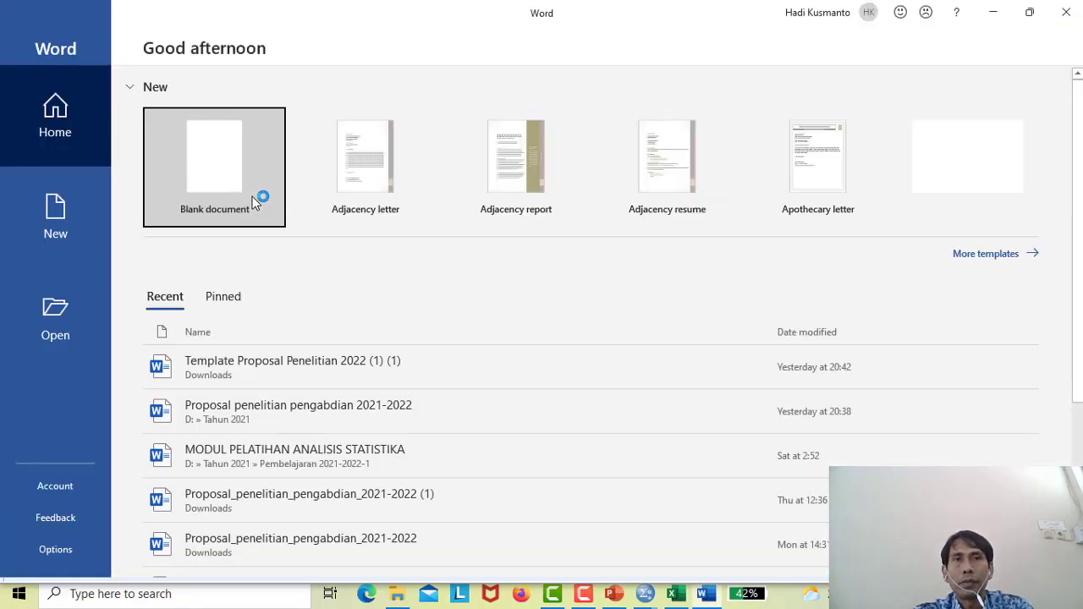
pyautogui.click(254, 201)
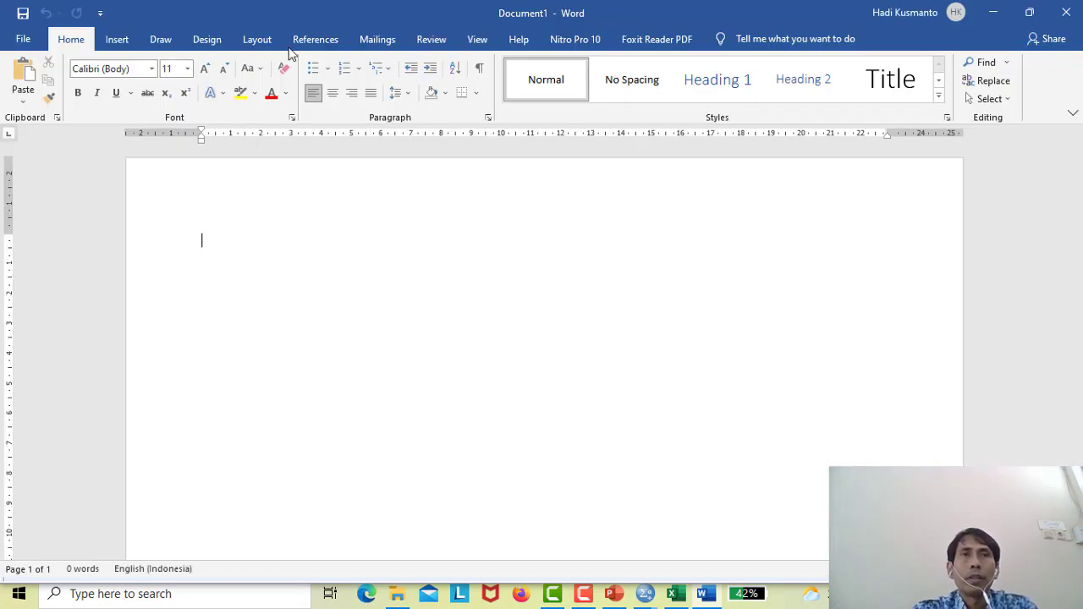
pyautogui.click(256, 39)
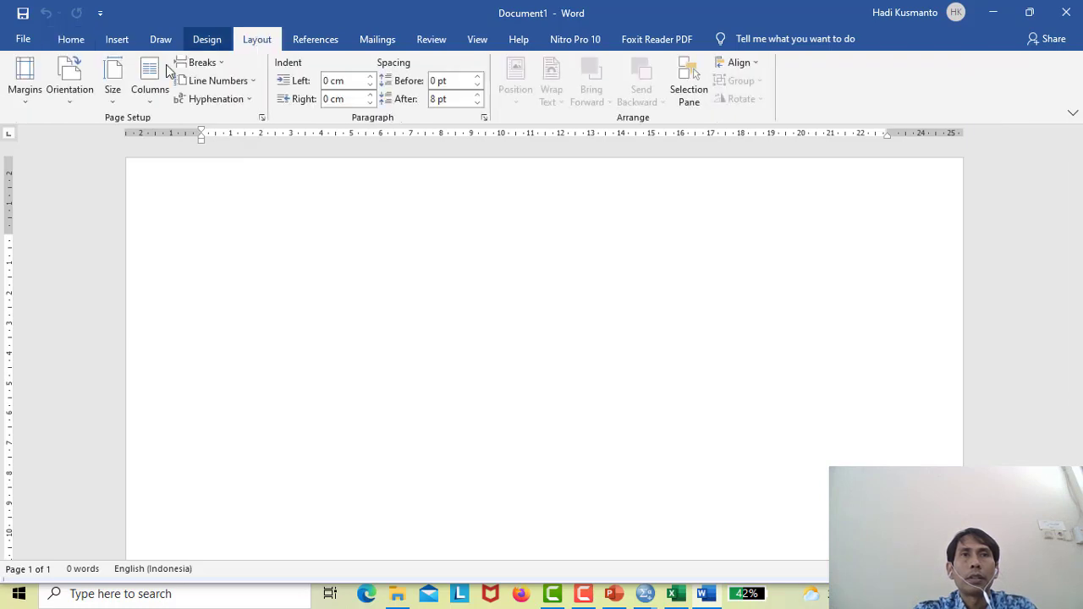
pyautogui.click(71, 97)
pyautogui.click(85, 125)
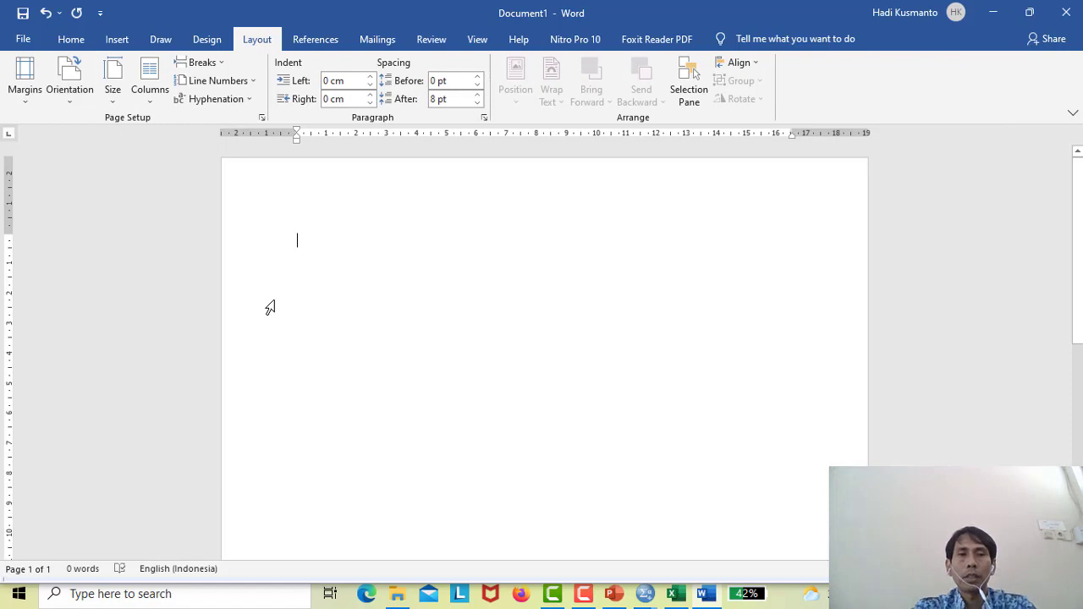
# Write the heading "Perumusan Hipotesis" on the document's first line and start a new line below it
pyautogui.write('Per')
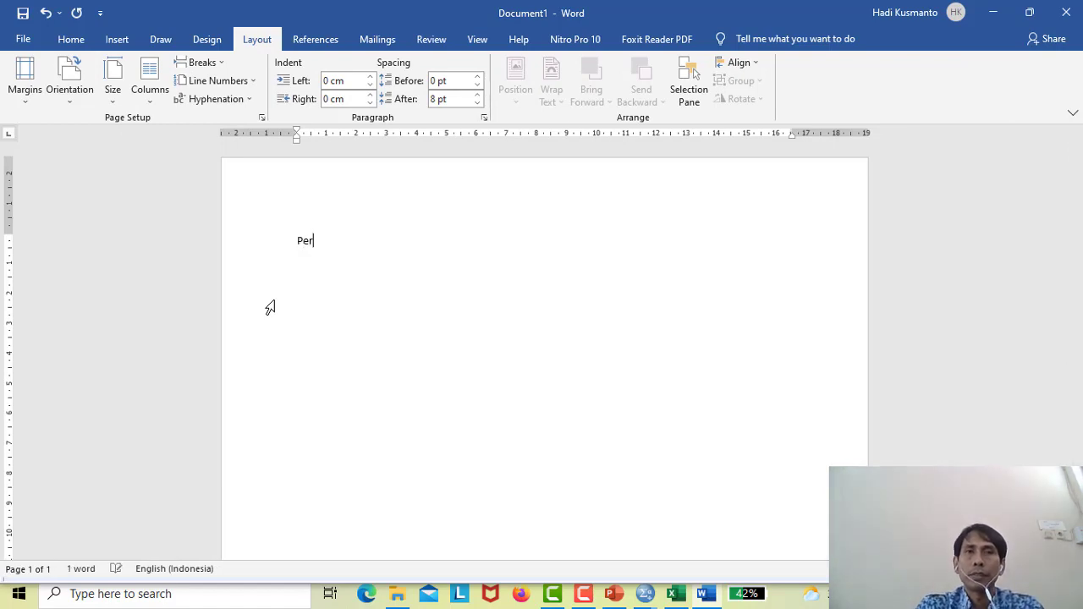
pyautogui.write('umusan H')
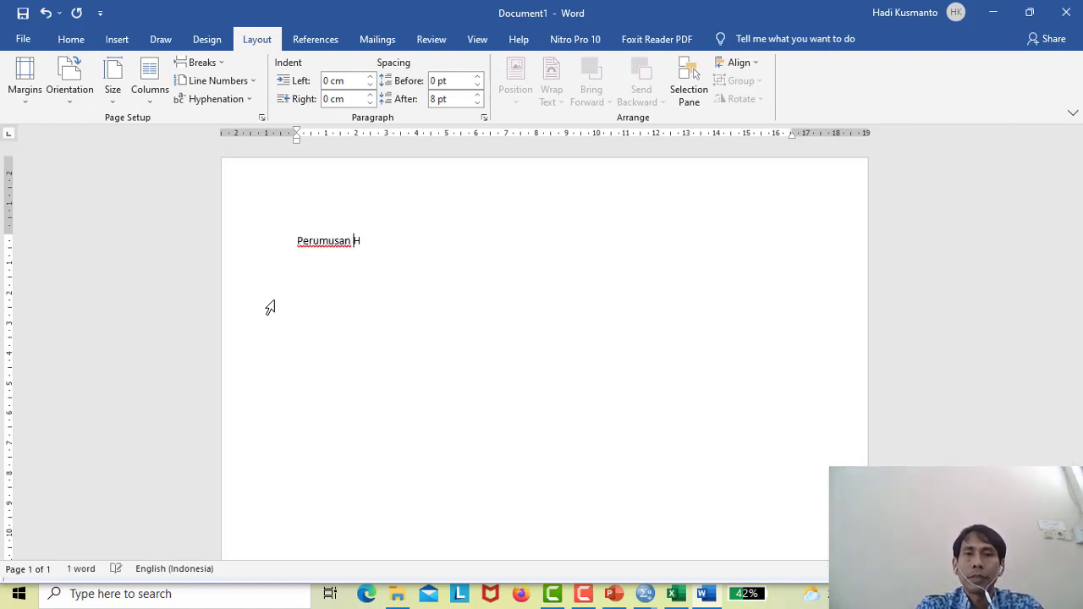
pyautogui.write('ipotesis')
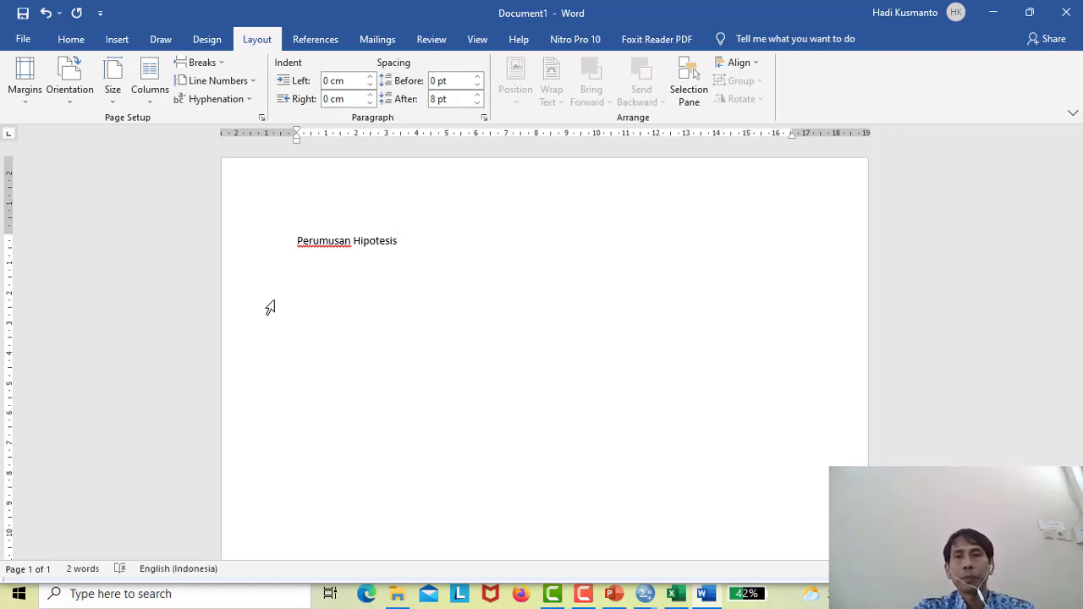
pyautogui.press('Return')
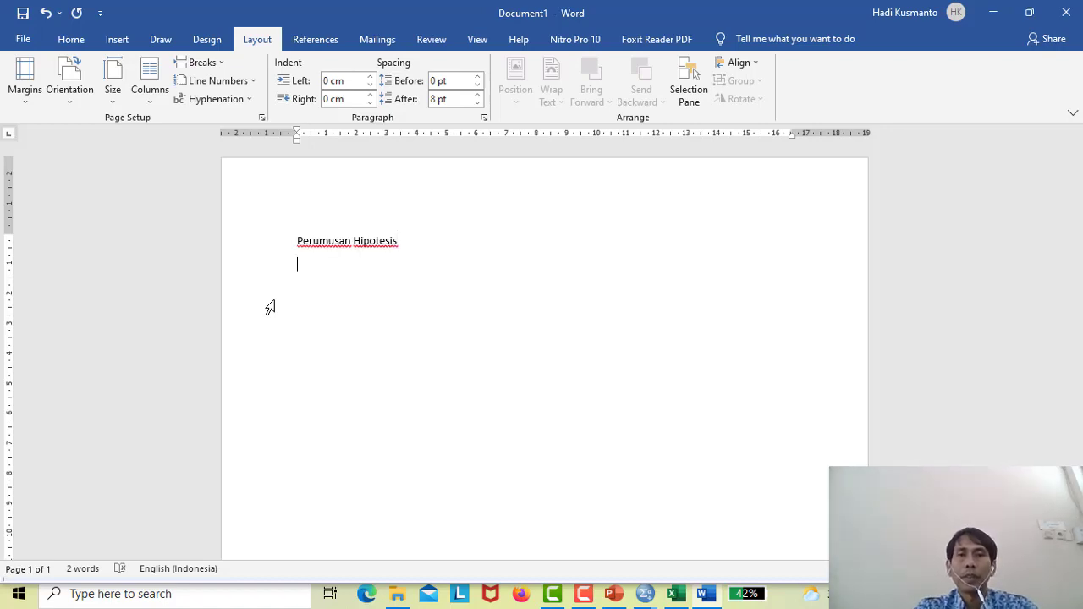
# Write the null hypothesis under the heading: "Ho : Mahasiswa universitas X memiliki IQ dibawah 140"
pyautogui.write('Ho')
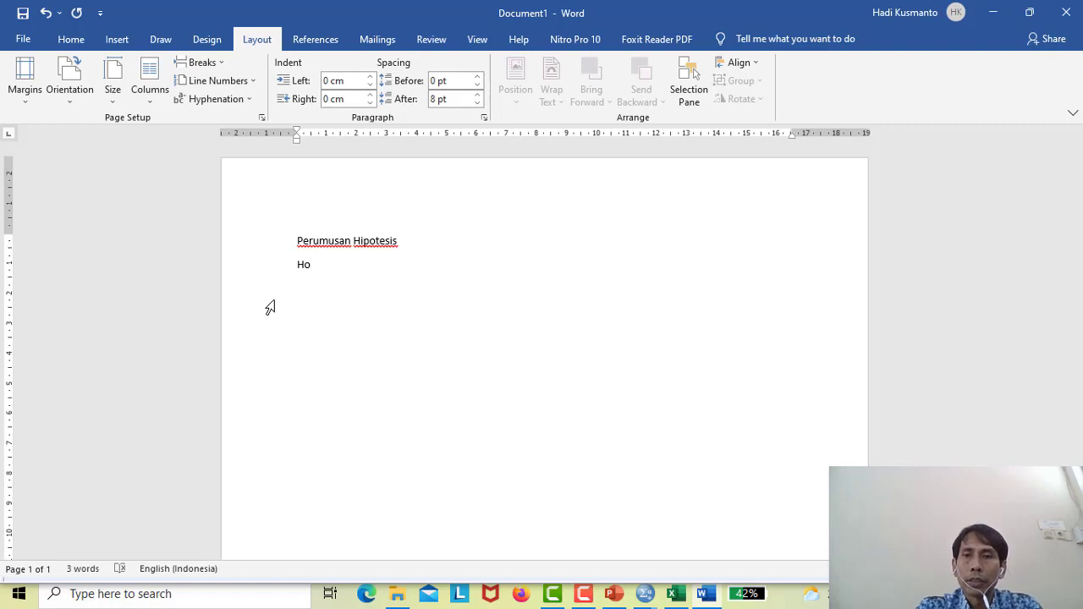
pyautogui.write(' : ')
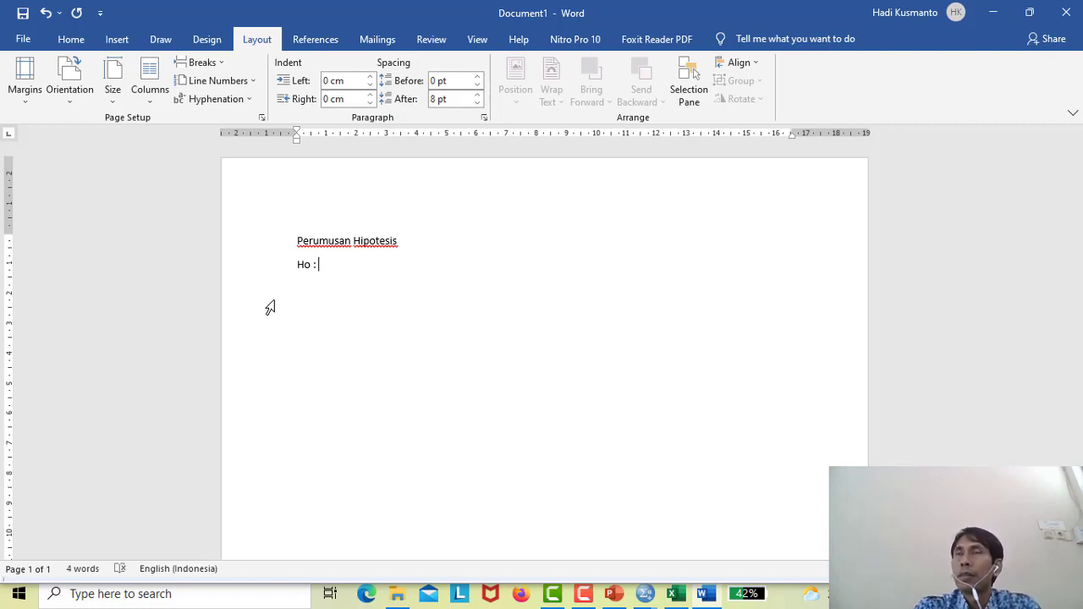
pyautogui.write('Ma')
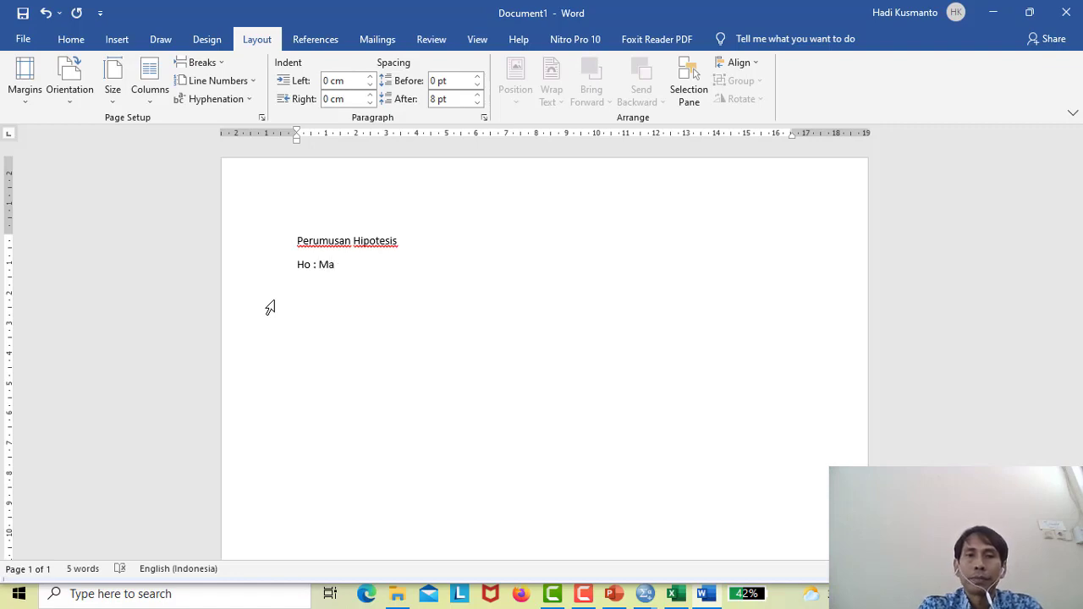
pyautogui.write('hasiswa ')
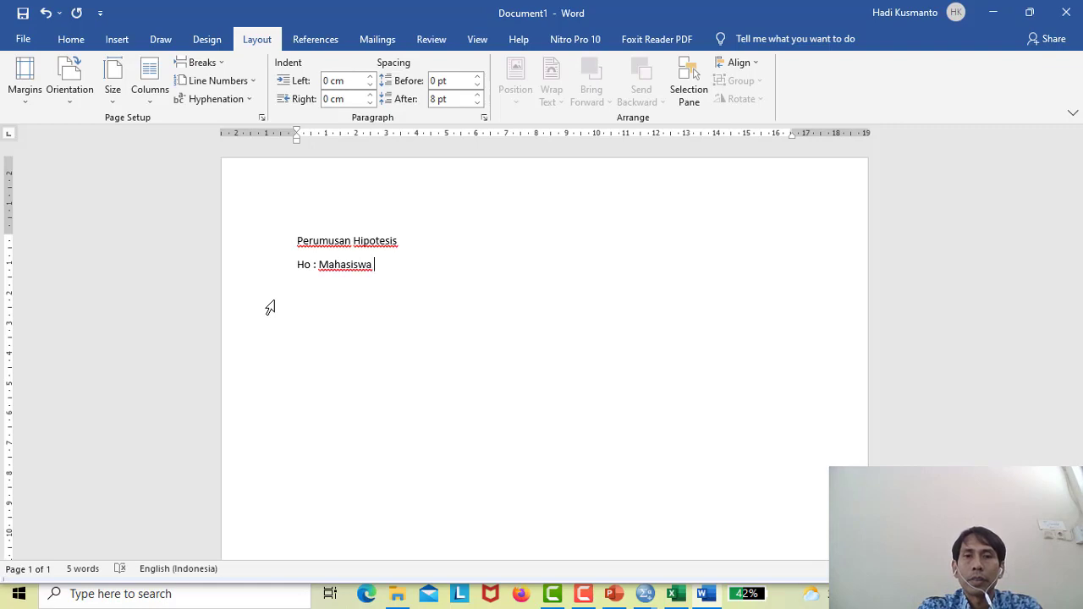
pyautogui.write('univer')
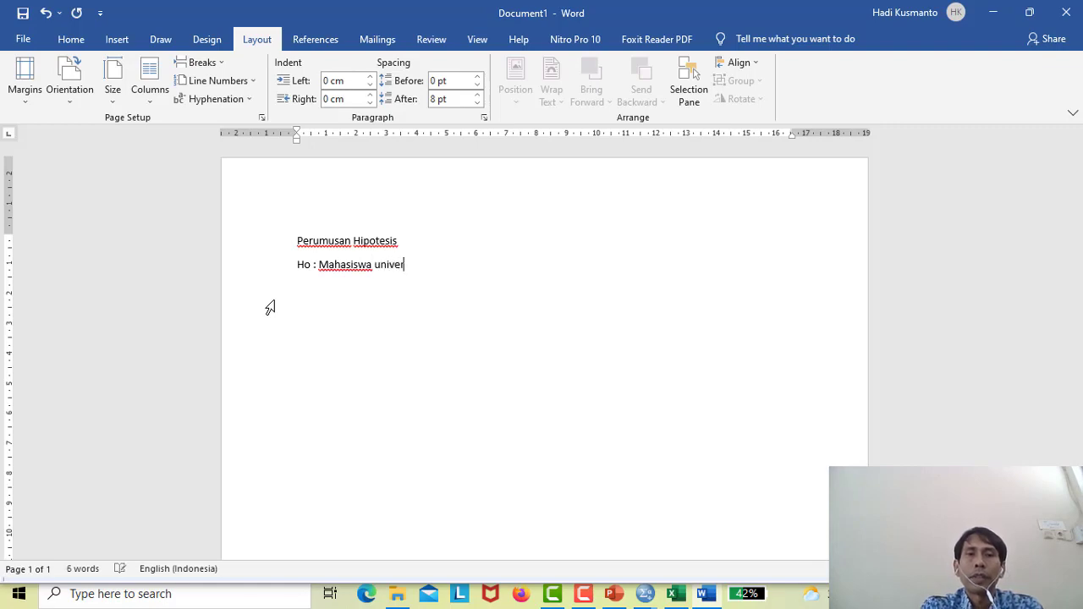
pyautogui.write('sitas ')
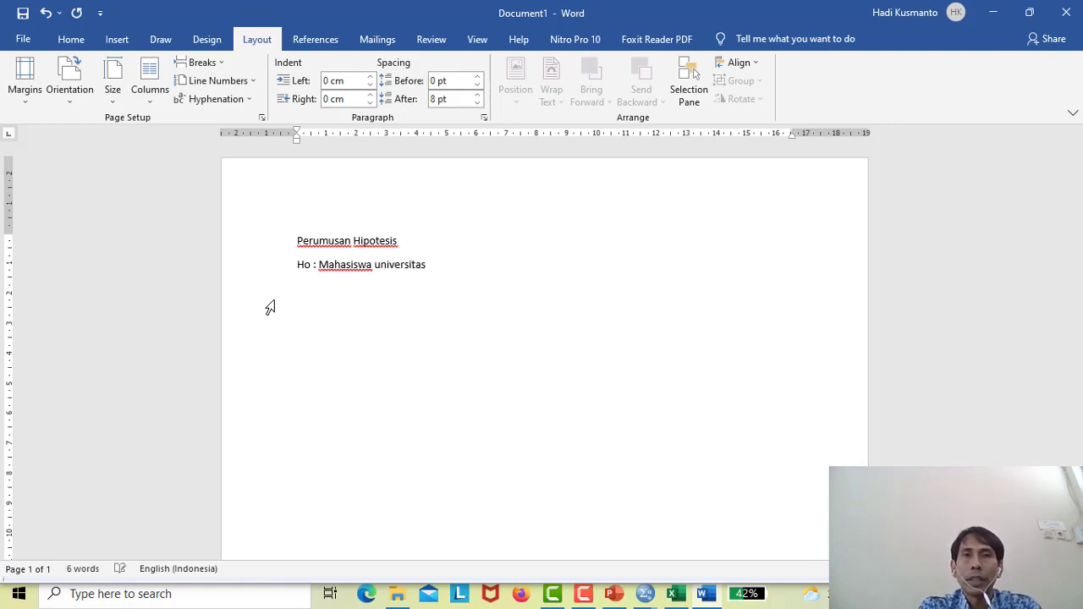
pyautogui.write('X memi')
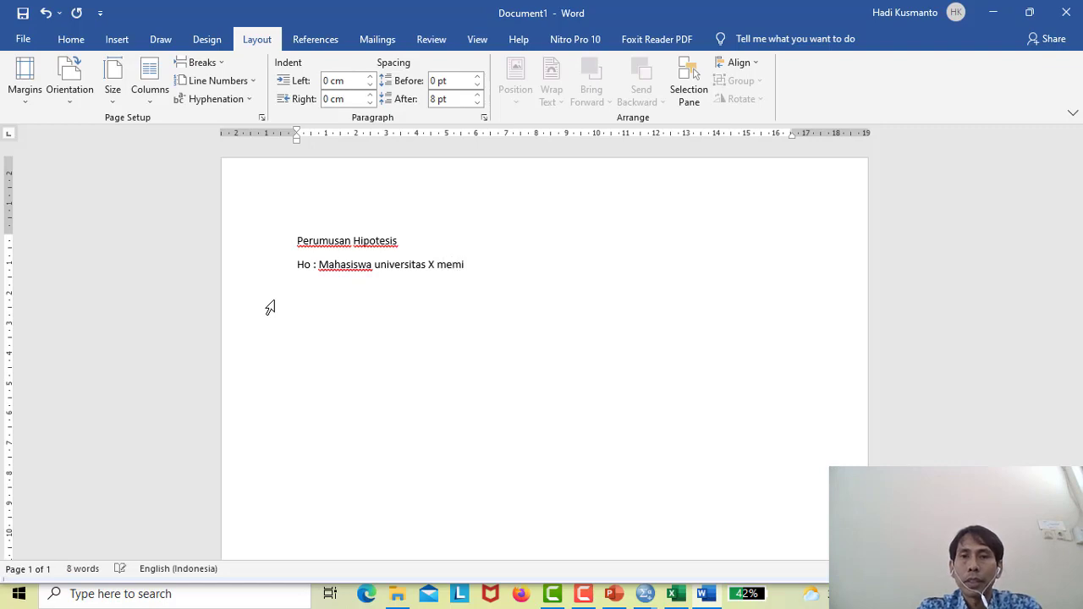
pyautogui.write('lik')
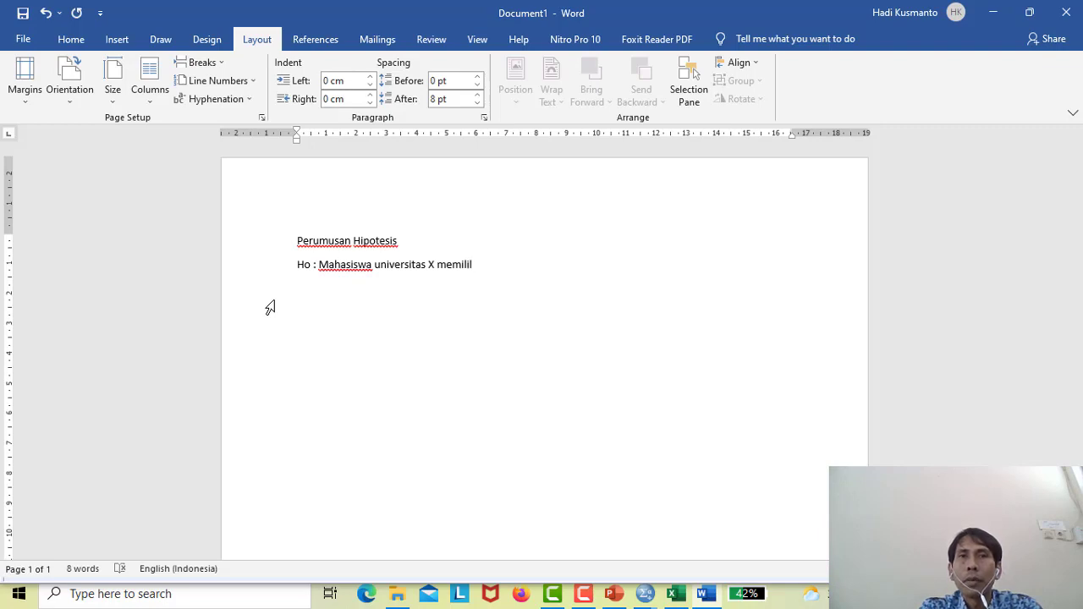
pyautogui.write('ki ')
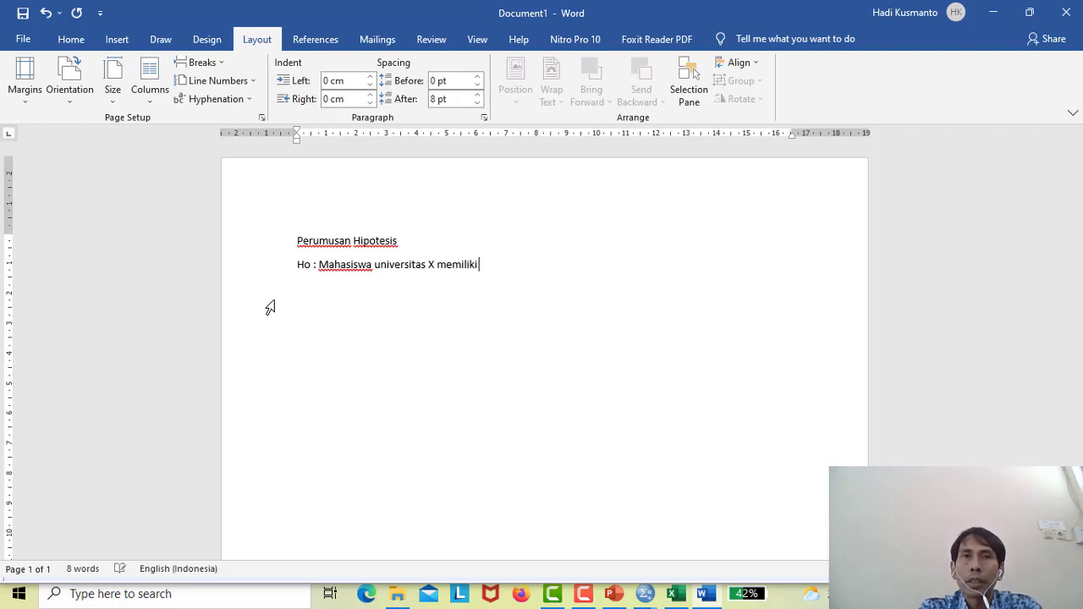
pyautogui.write('IQ ')
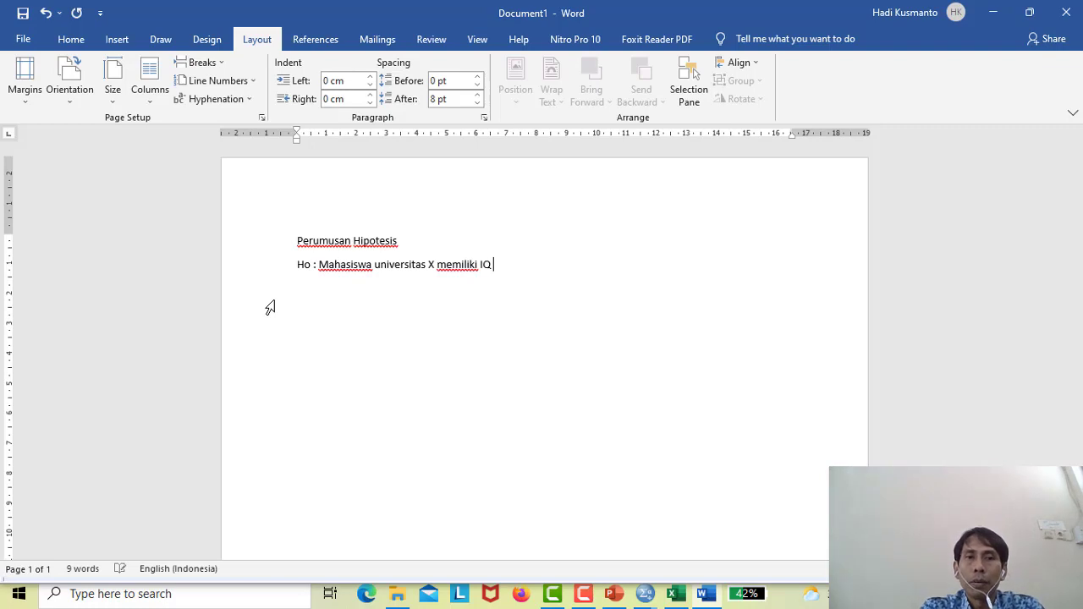
pyautogui.write('dilawa')
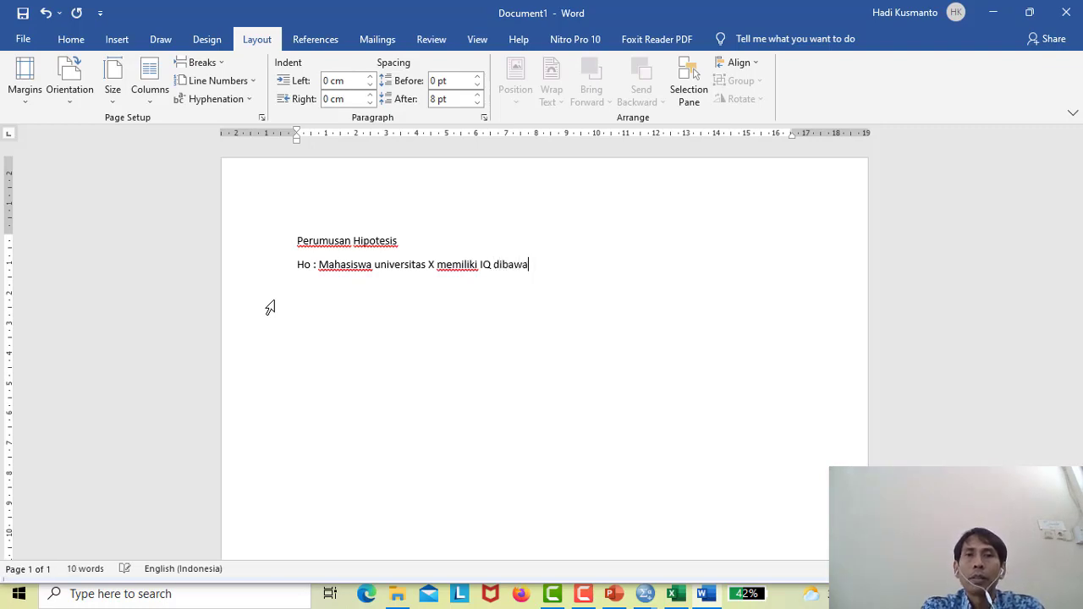
pyautogui.write('h 14')
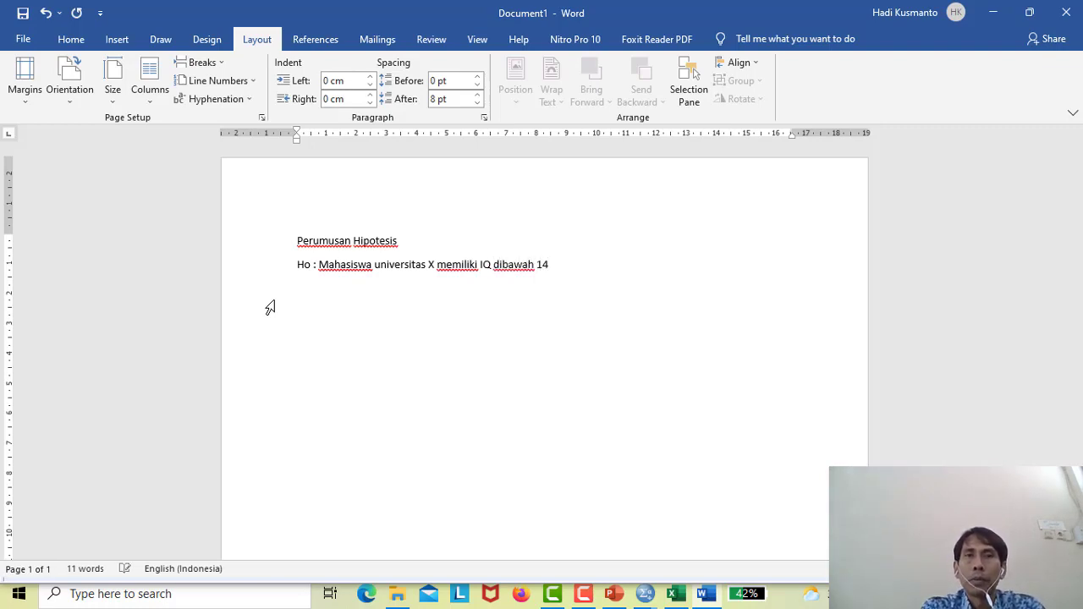
pyautogui.write('0')
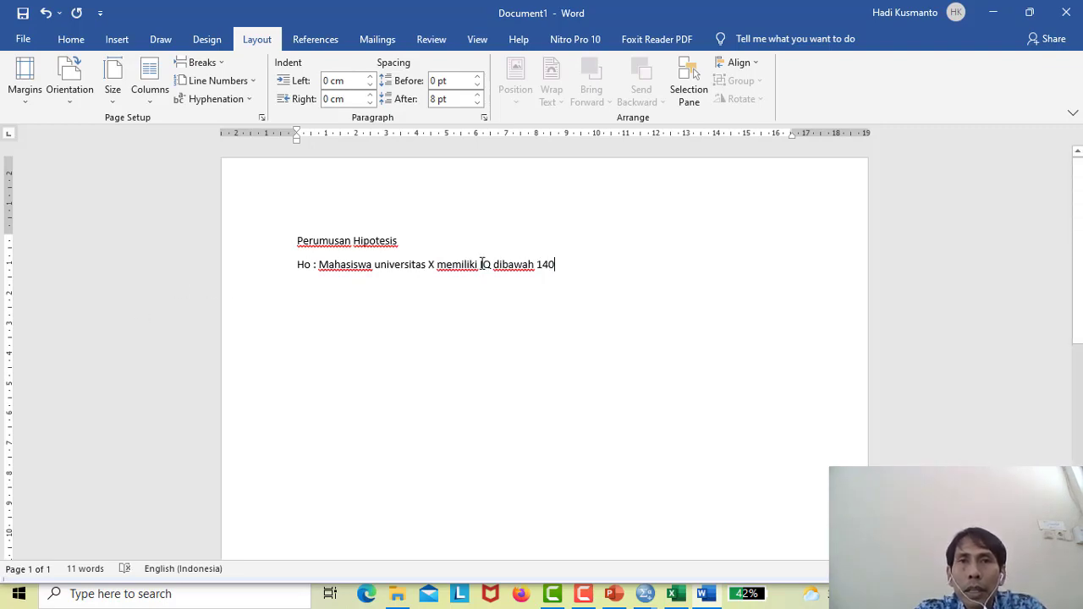
# Insert "rata-rata" before "IQ" in the Ho line
pyautogui.write('ra')
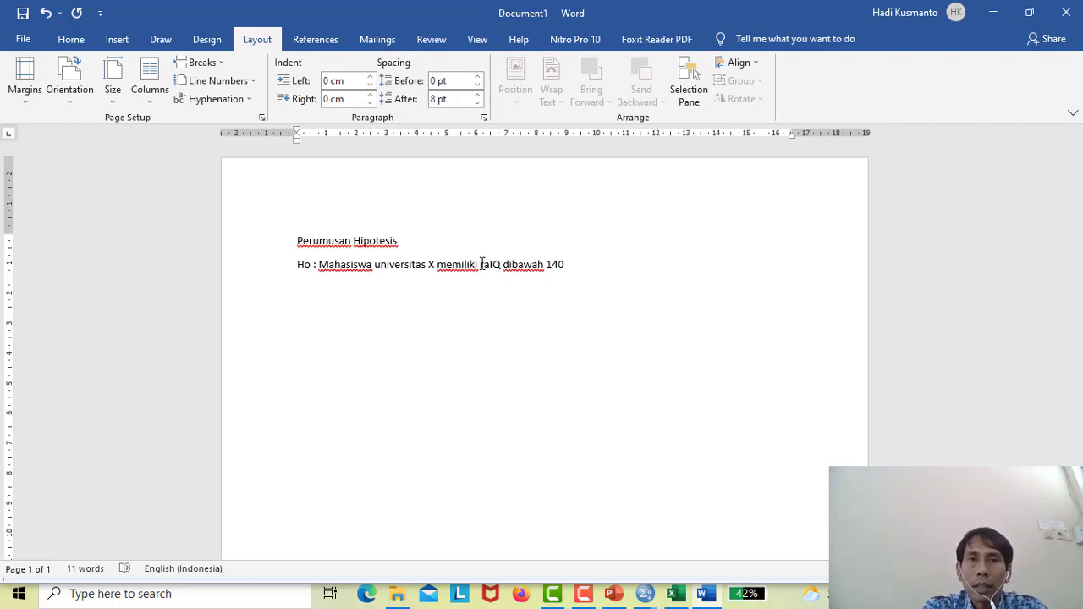
pyautogui.write('ta-')
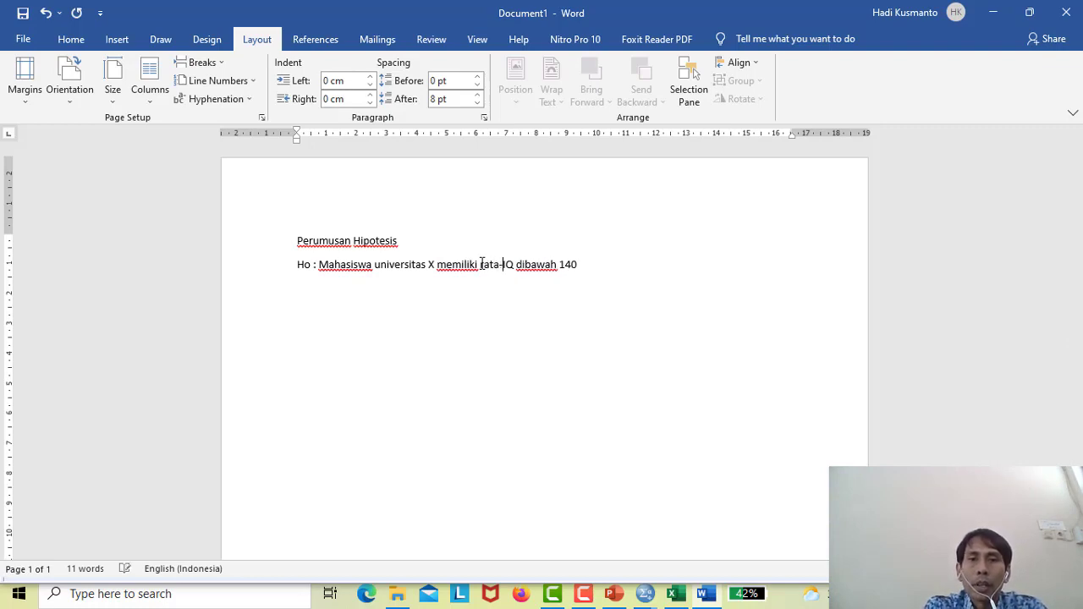
pyautogui.write('rata')
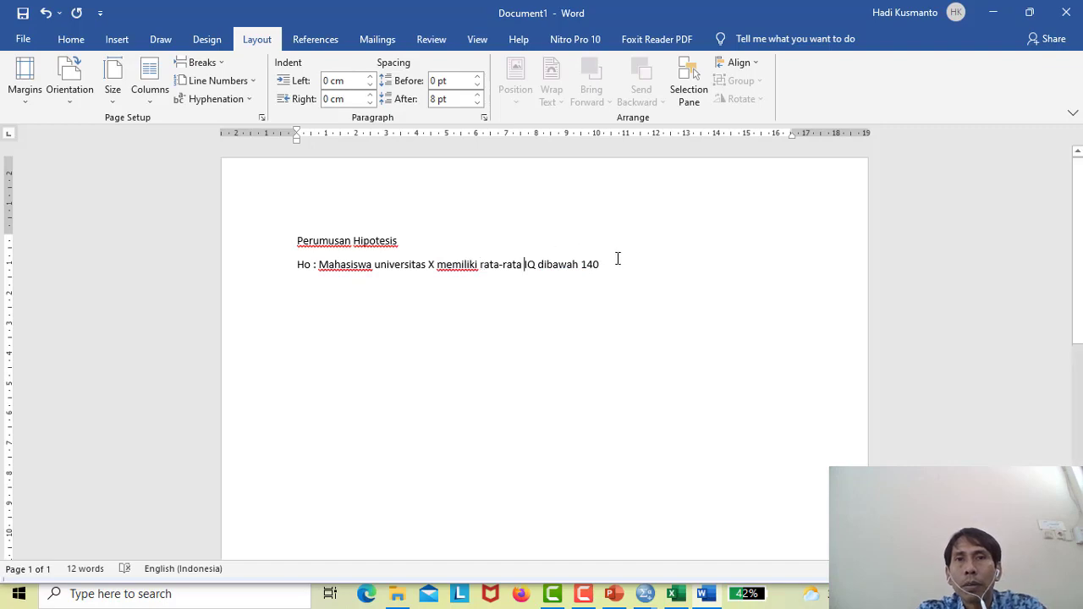
# Add the alternative hypothesis on a new line below Ho: "Ha : Mahasiswa universitas X tidak memiliki rata-rata IQ dibawah 140"
pyautogui.click(618, 266)
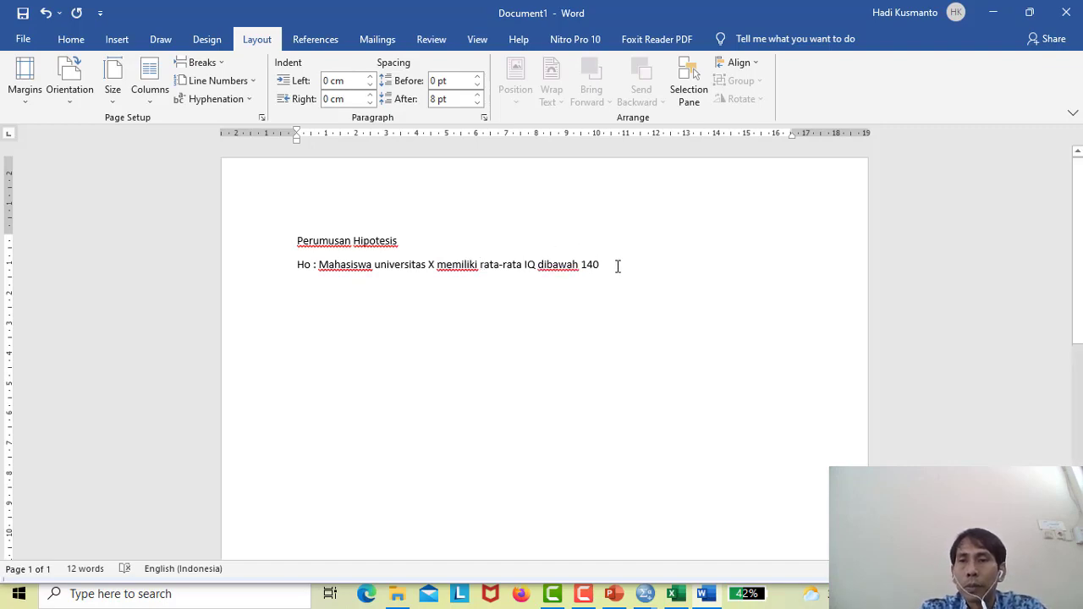
pyautogui.press('Return')
pyautogui.write('Ha')
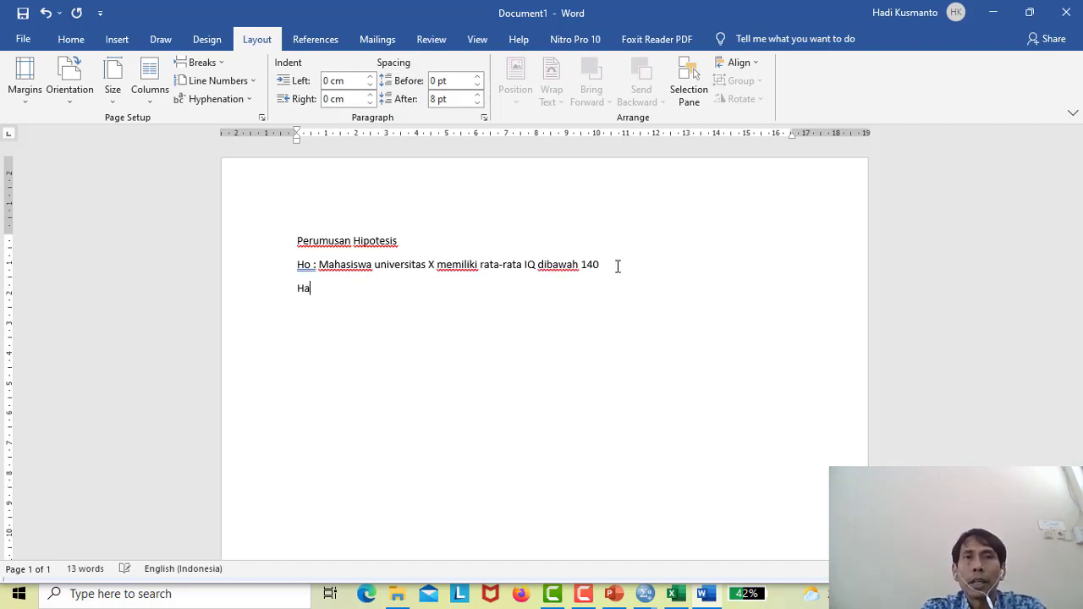
pyautogui.write(' : ')
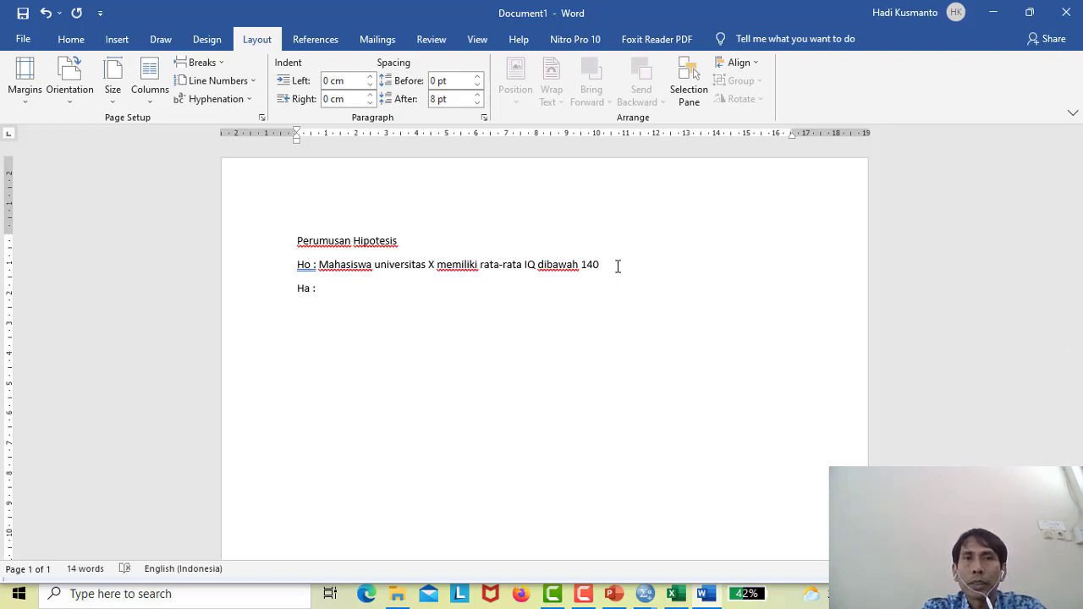
pyautogui.write('M')
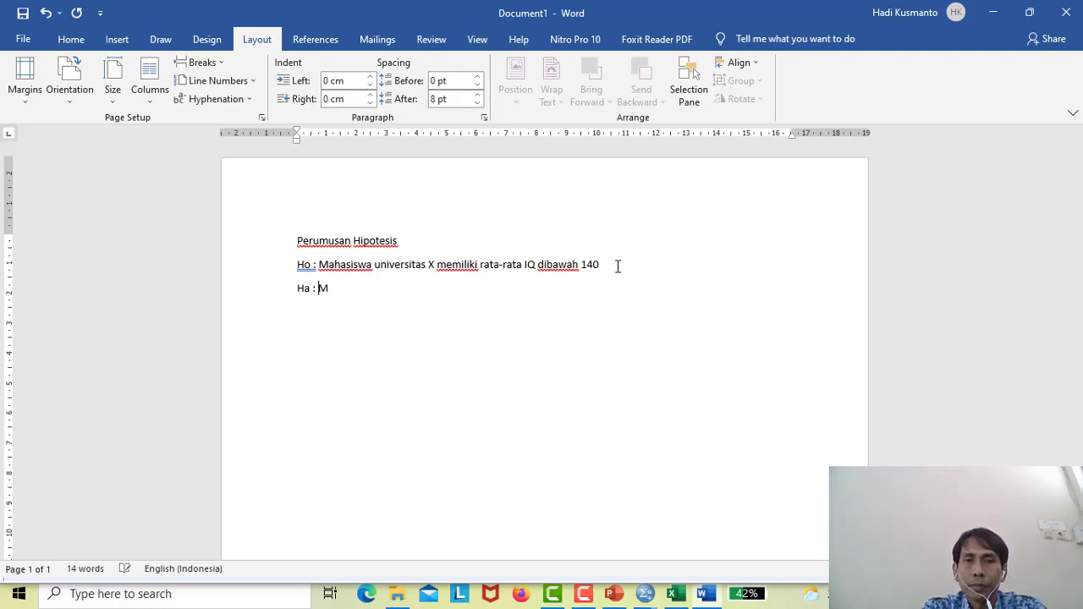
pyautogui.write('ahasiswa ')
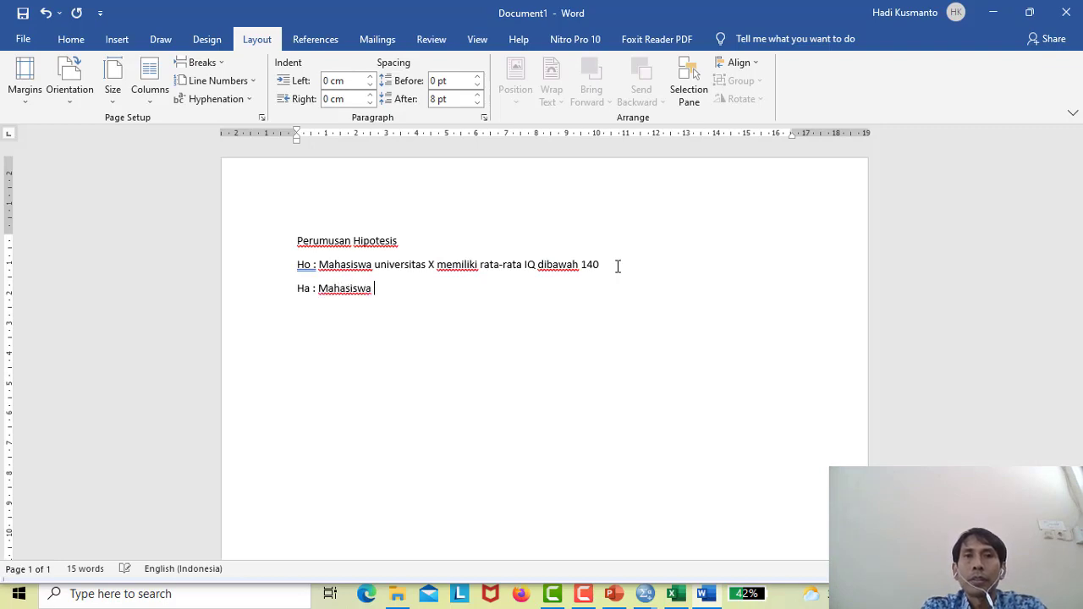
pyautogui.write('univer')
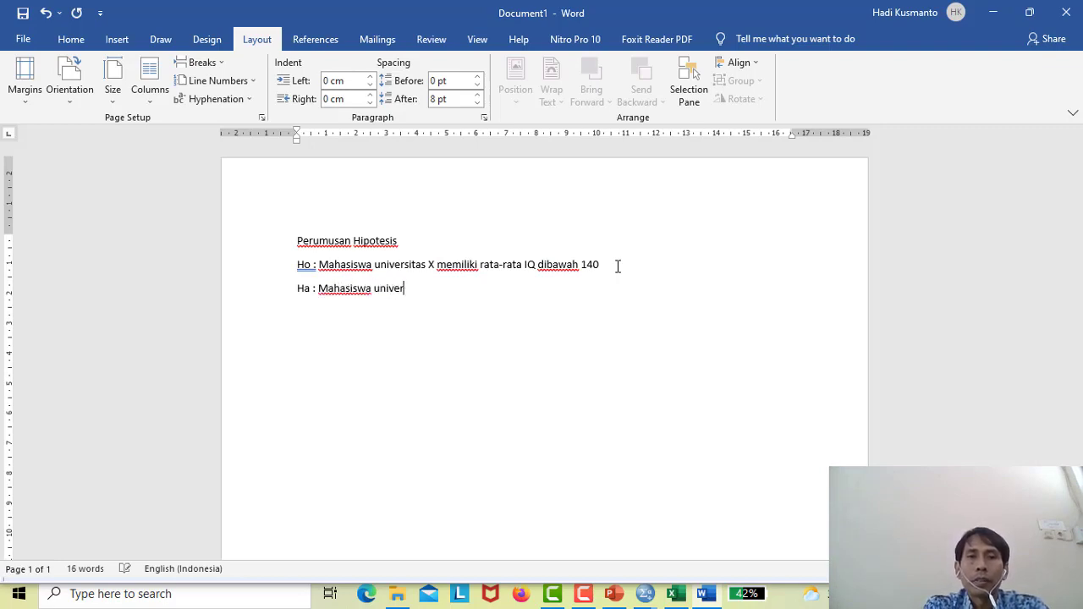
pyautogui.write('sitas')
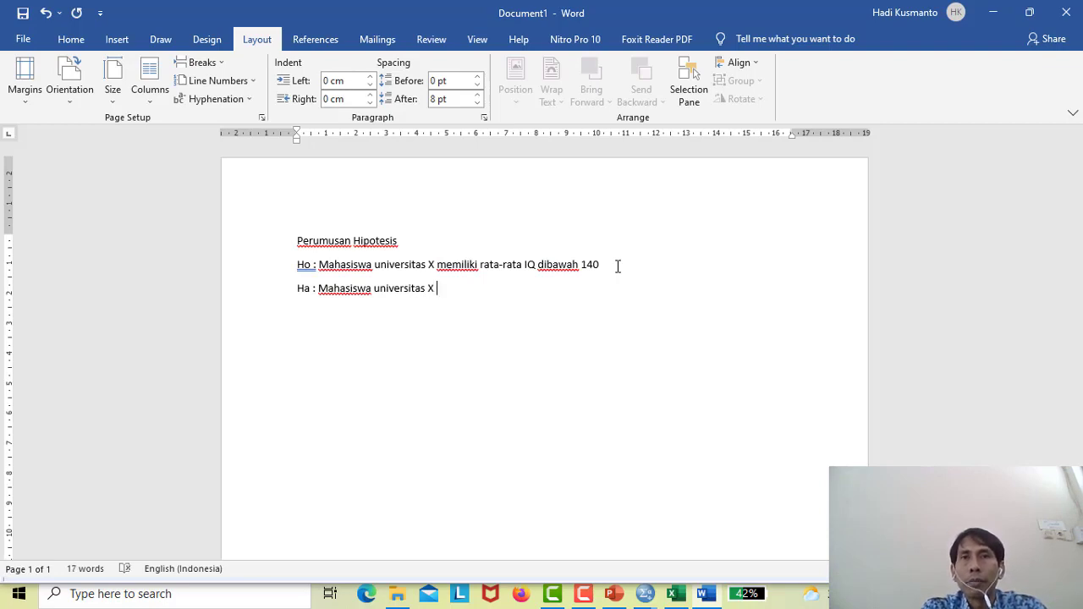
pyautogui.write('X tidak')
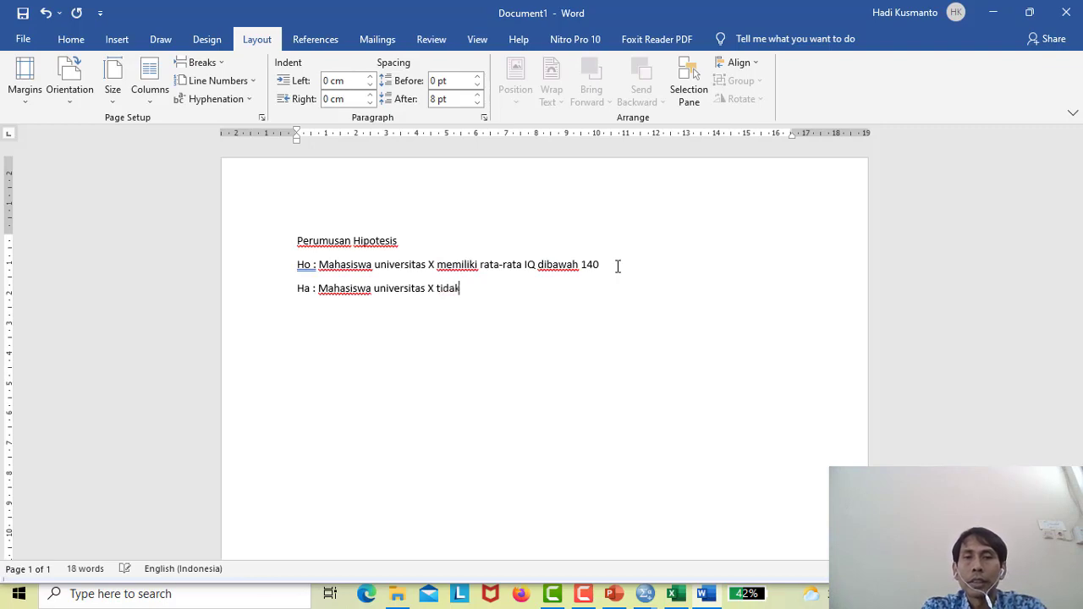
pyautogui.write(' mem')
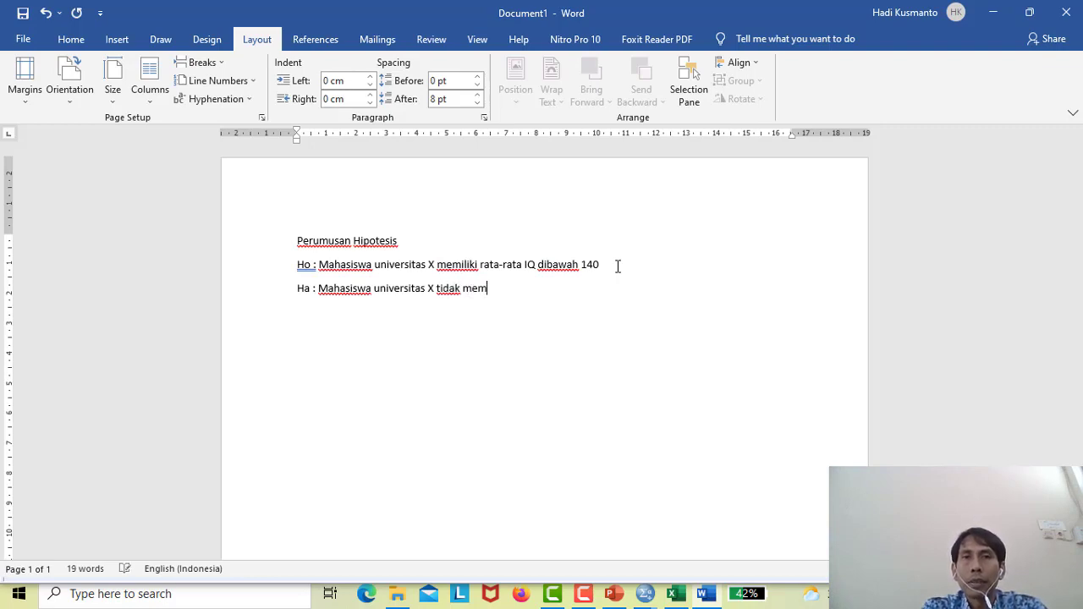
pyautogui.write('iliki')
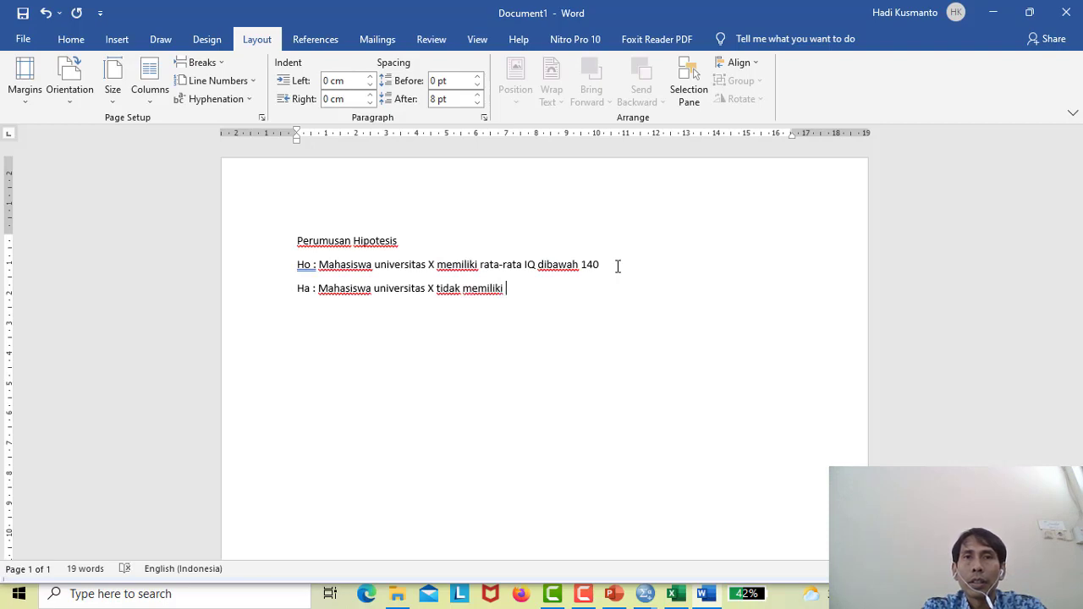
pyautogui.write(' rata')
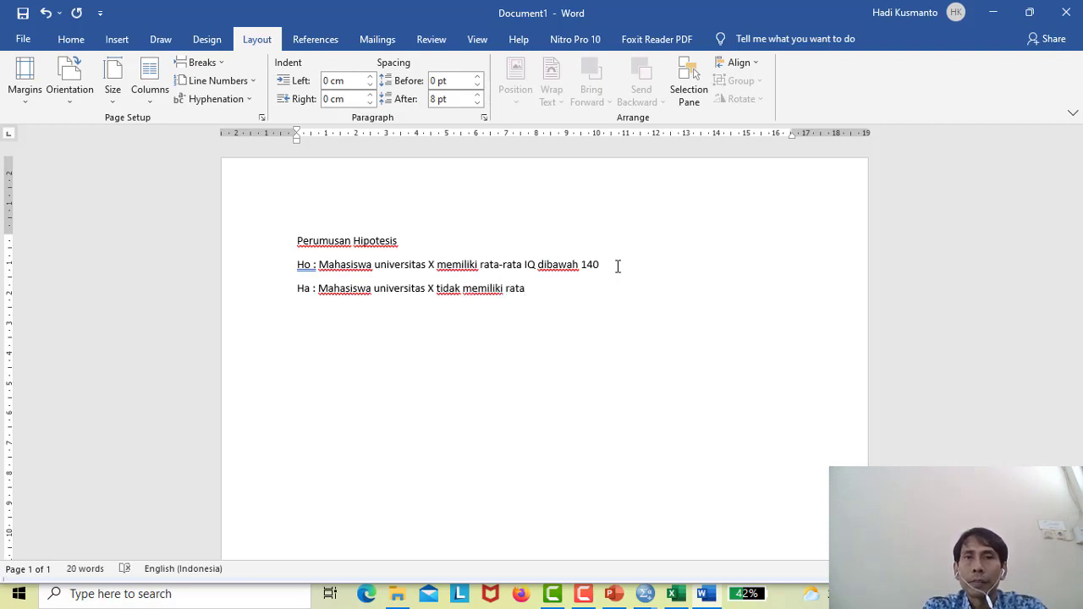
pyautogui.write('-rata')
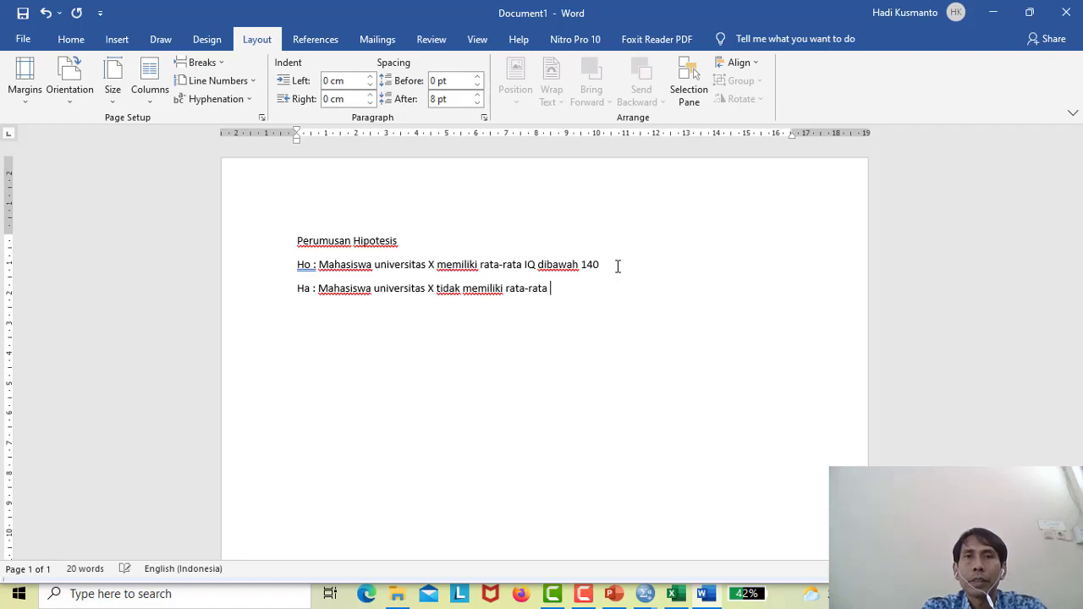
pyautogui.write(' IQ')
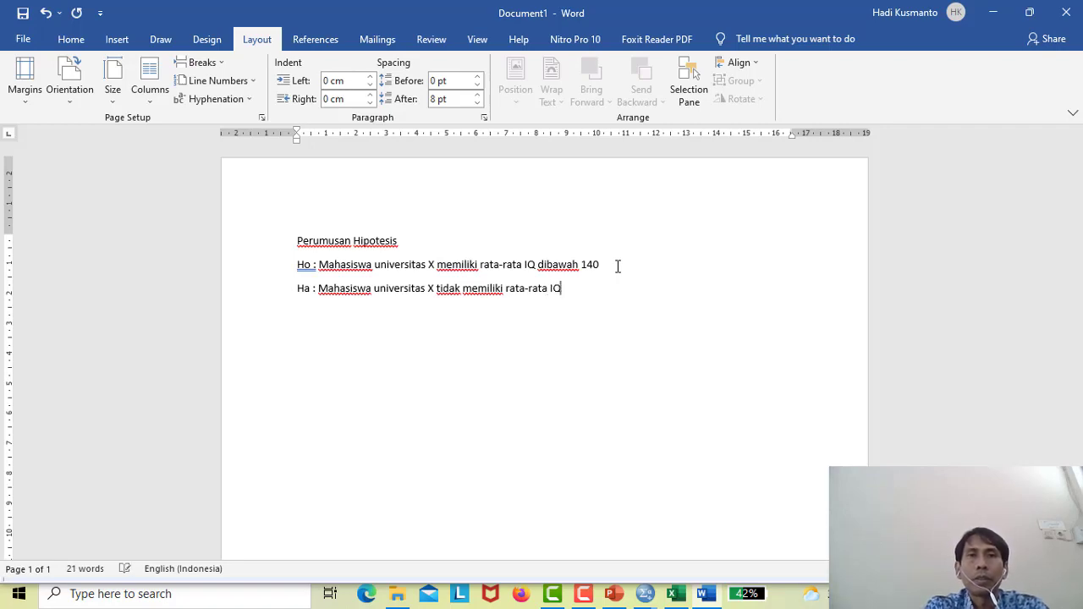
pyautogui.write(' dibaw')
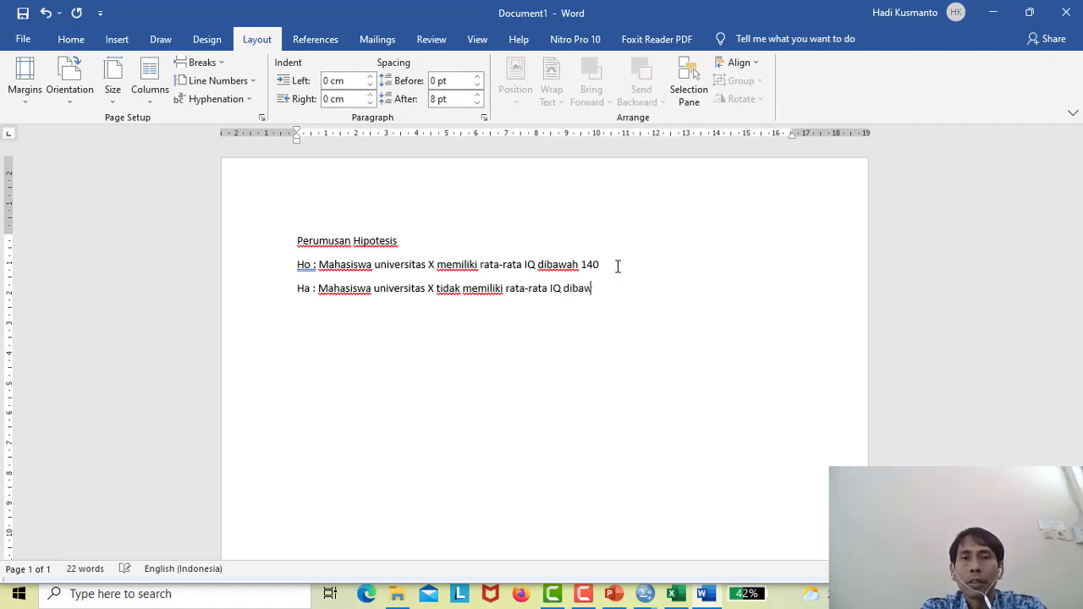
pyautogui.write('ah 140')
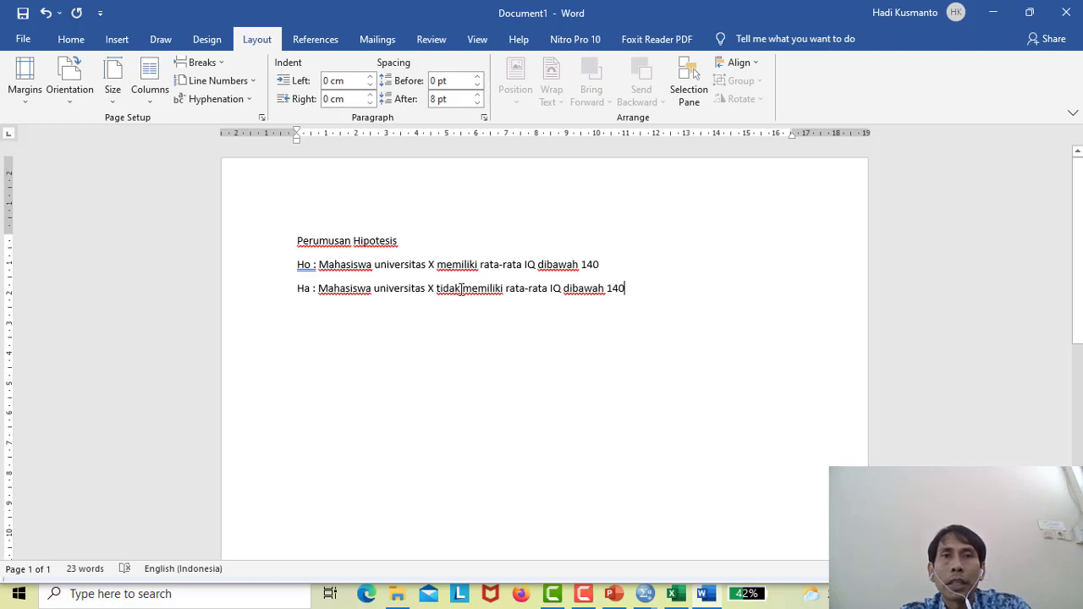
# Delete "tidak" from the Ha line and replace "dibawah" in the Ho line with "<"
pyautogui.moveTo(462, 288); pyautogui.dragTo(437, 288)
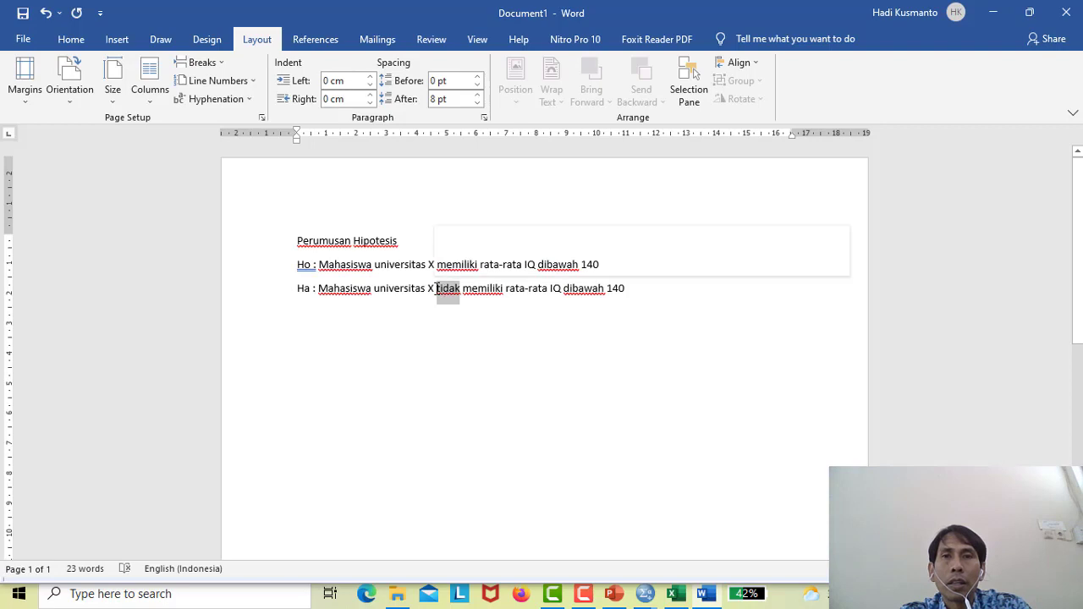
pyautogui.press('Delete')
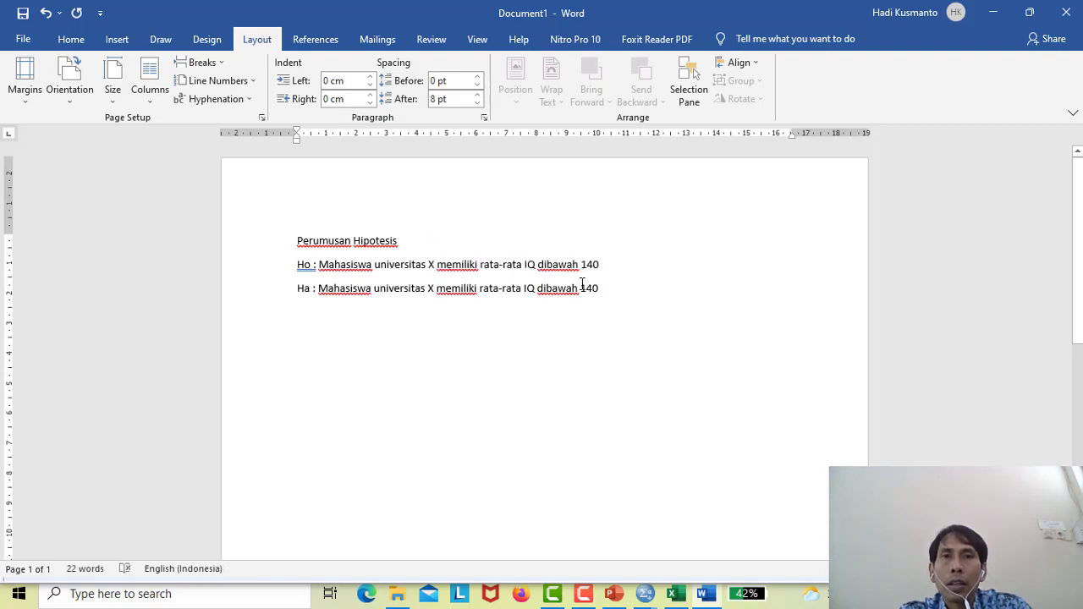
pyautogui.click(578, 289)
pyautogui.moveTo(576, 288); pyautogui.dragTo(536, 289)
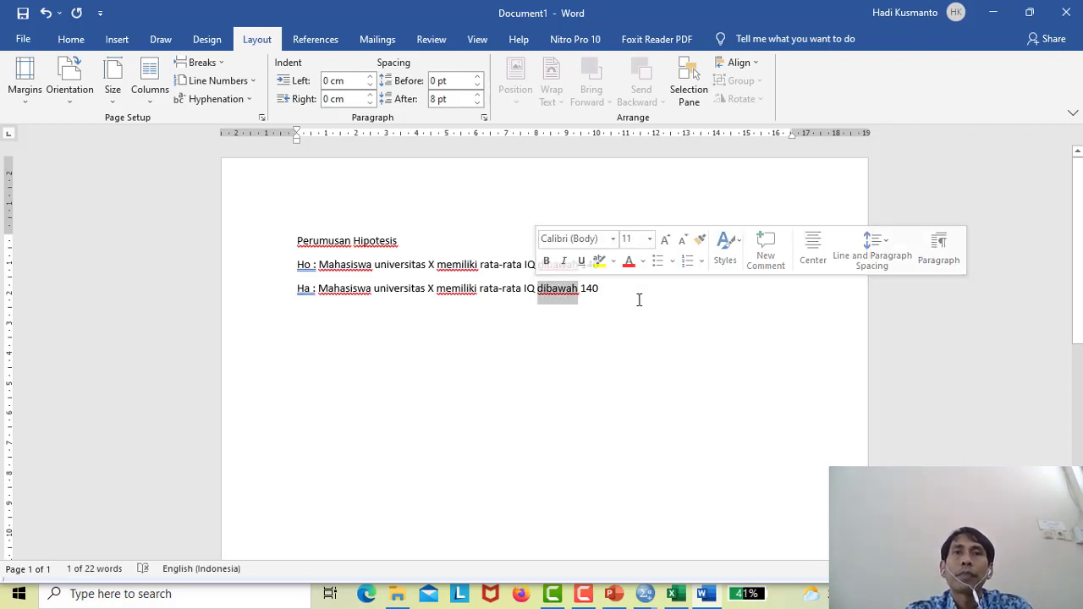
pyautogui.click(539, 211)
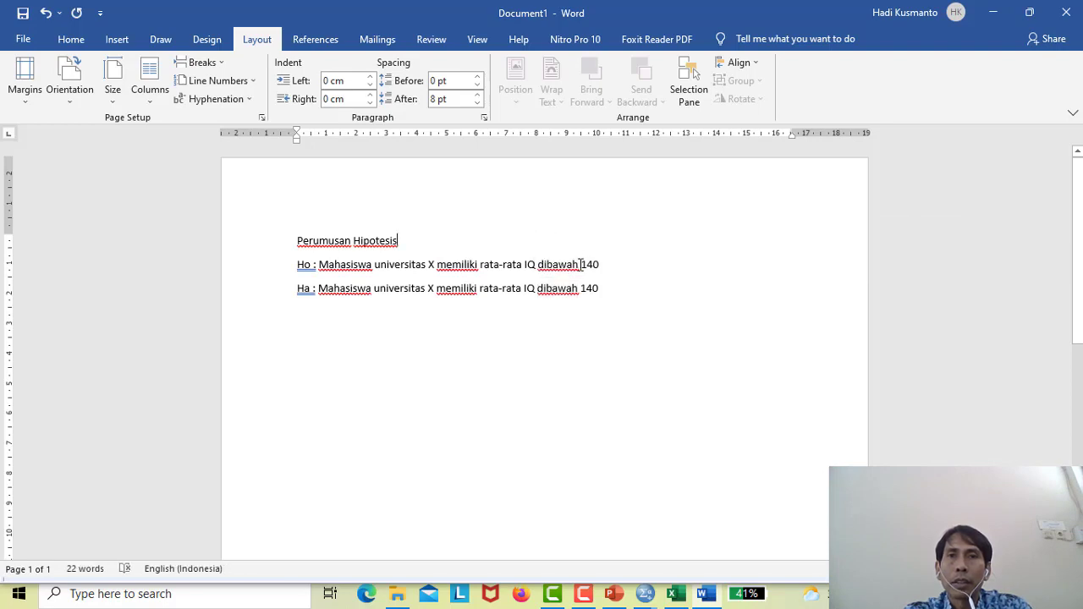
pyautogui.moveTo(579, 263); pyautogui.dragTo(540, 263)
pyautogui.write('s')
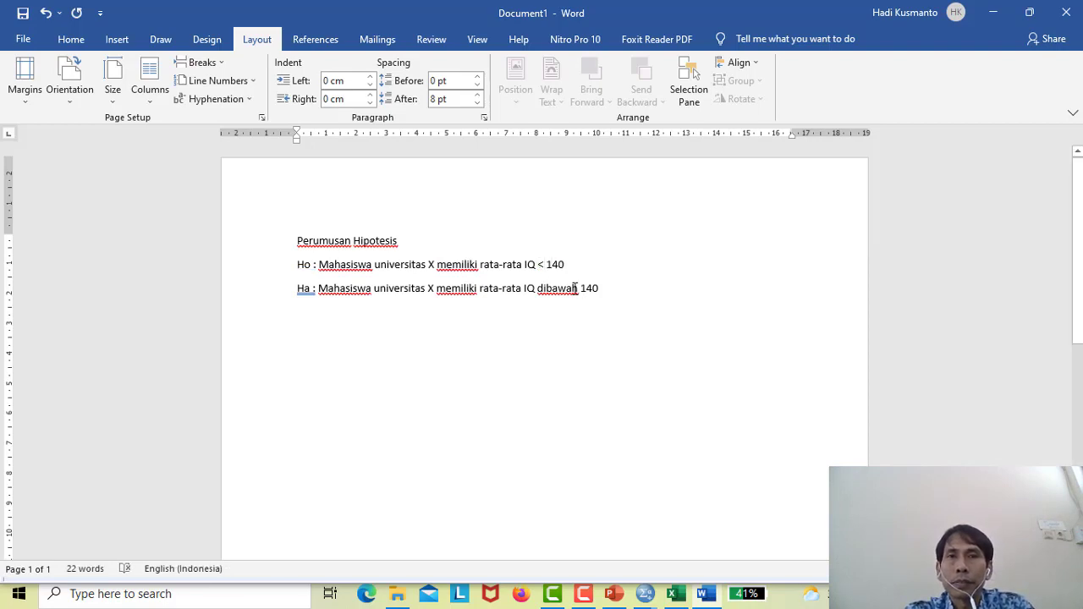
# Replace "dibawah" in the Ha line with the "≥" symbol
pyautogui.moveTo(575, 287); pyautogui.dragTo(539, 289)
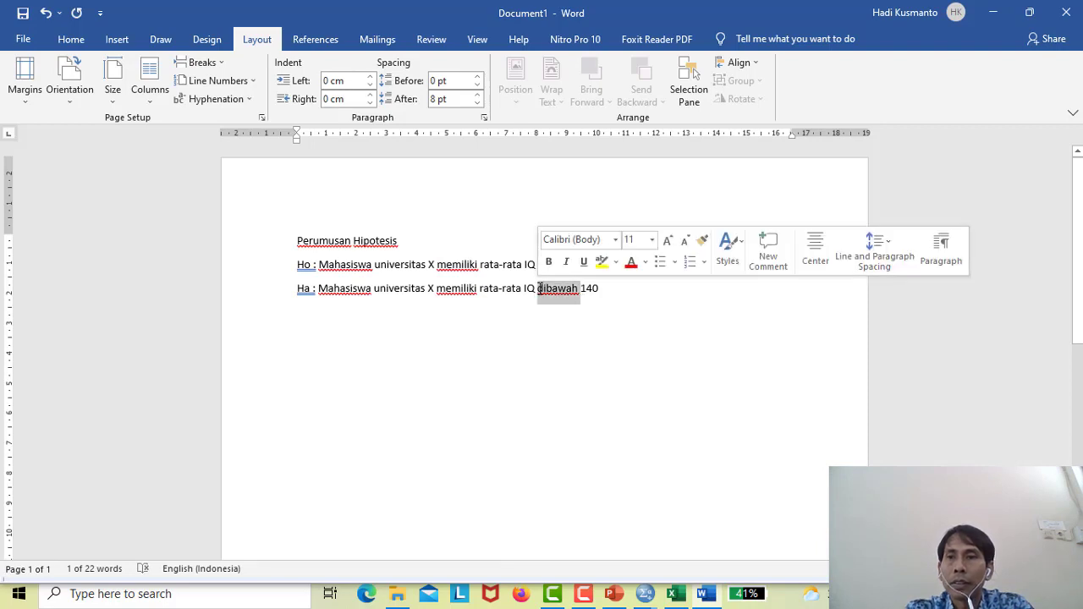
pyautogui.press('Delete')
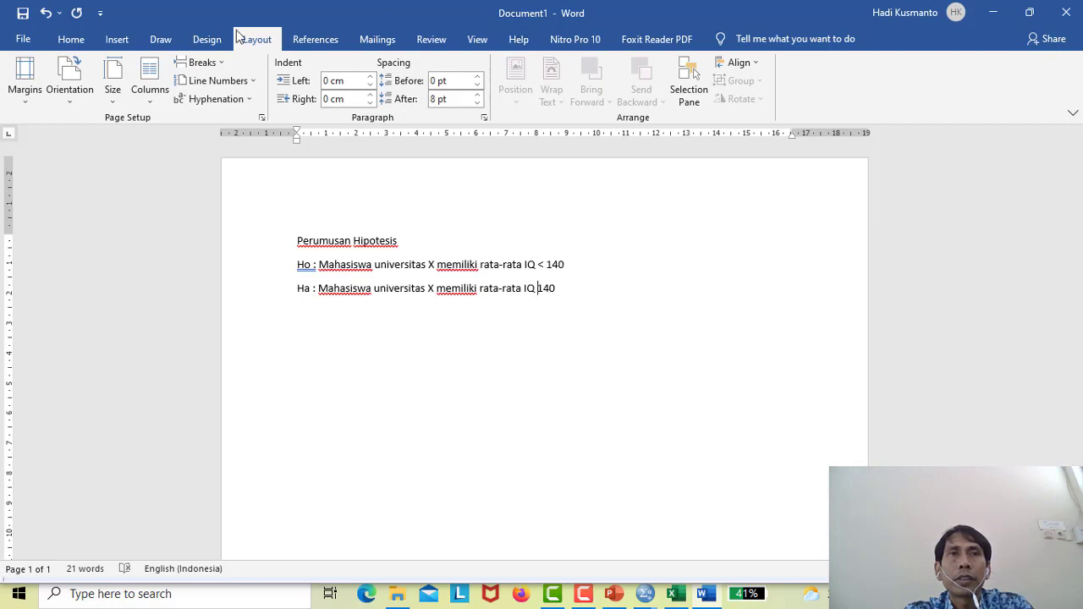
pyautogui.click(121, 40)
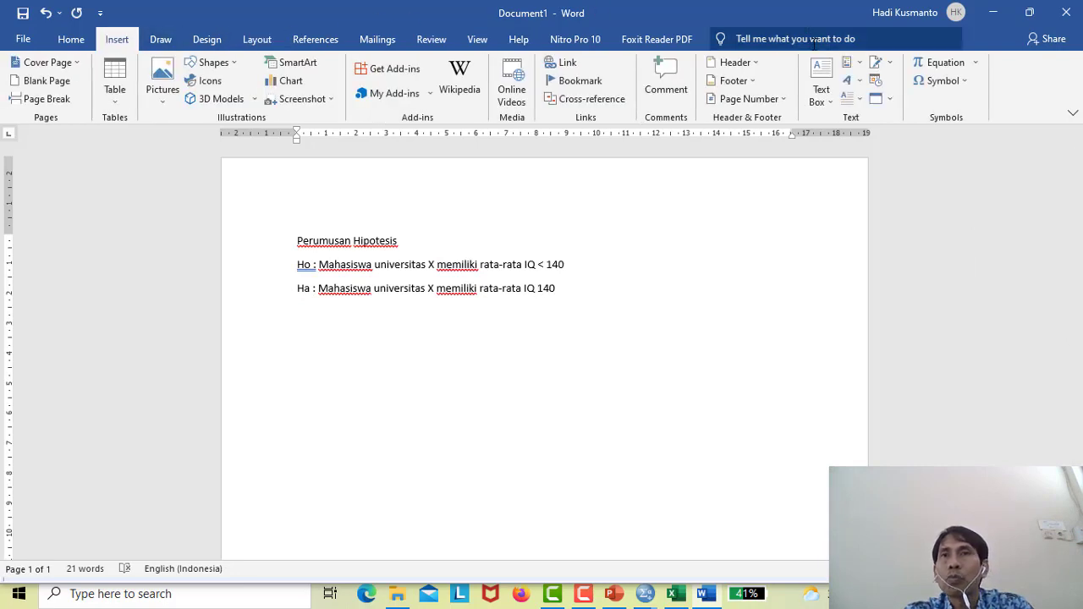
pyautogui.click(955, 85)
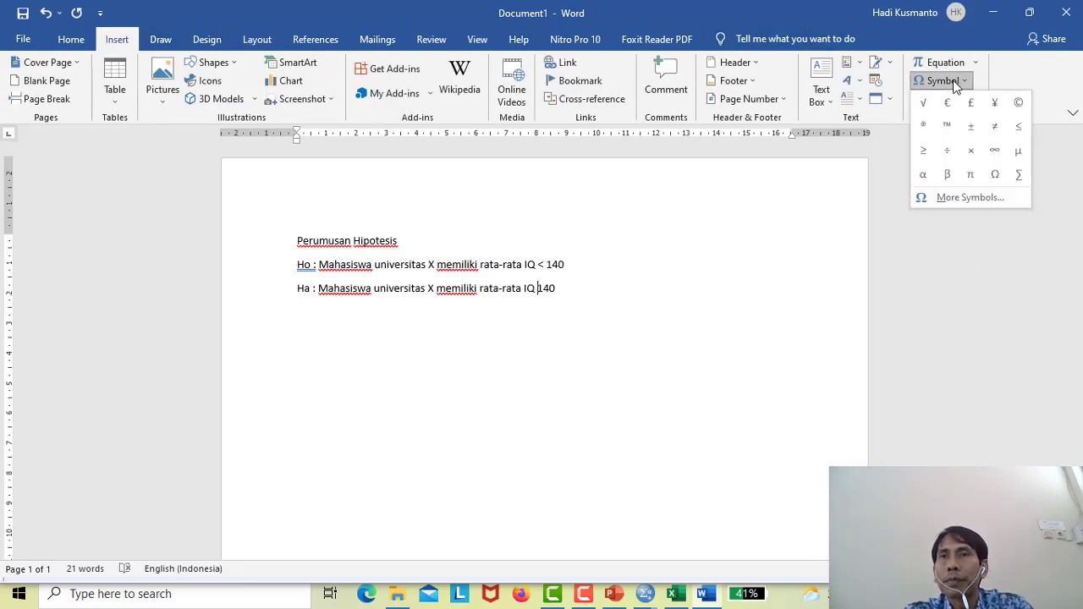
pyautogui.click(926, 158)
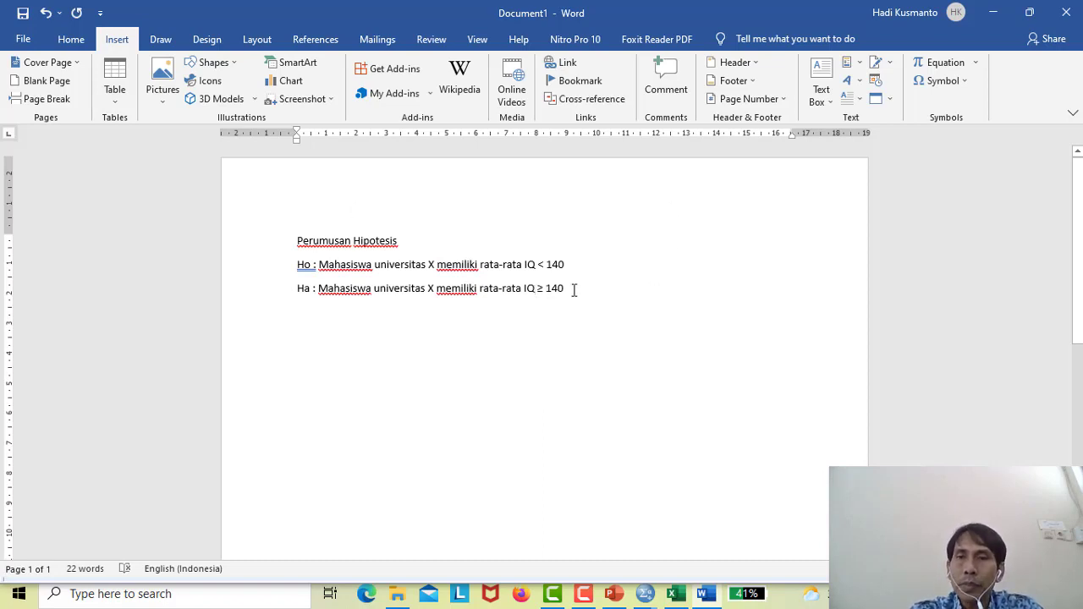
# Add the heading "Kriteria pengambilan keputusan" below the Ha line, leaving one blank line between them
pyautogui.press('Return')
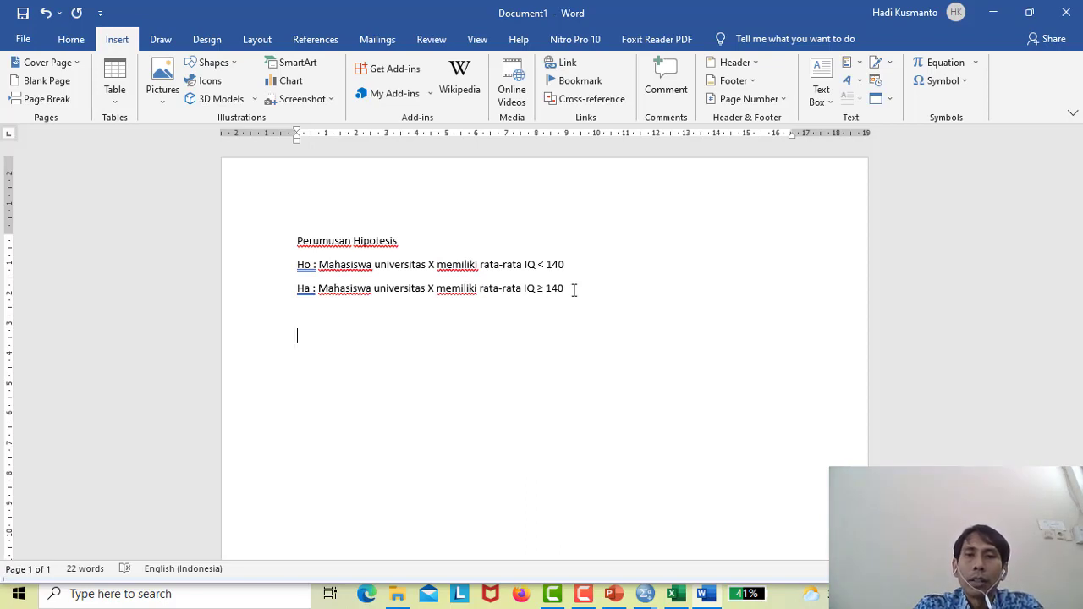
pyautogui.press('Return')
pyautogui.write('Kr')
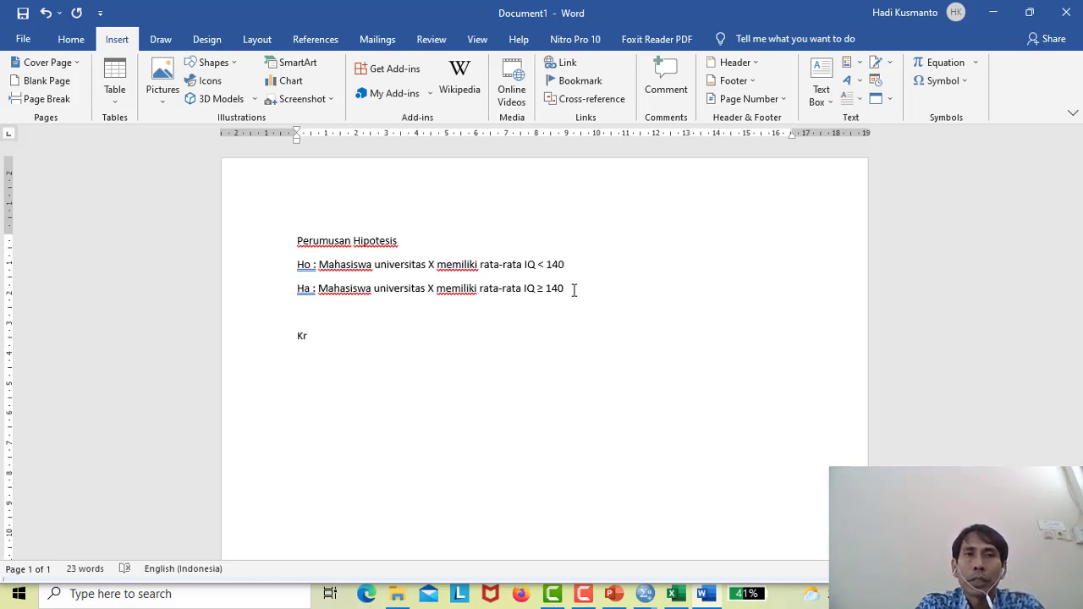
pyautogui.write('iteria ')
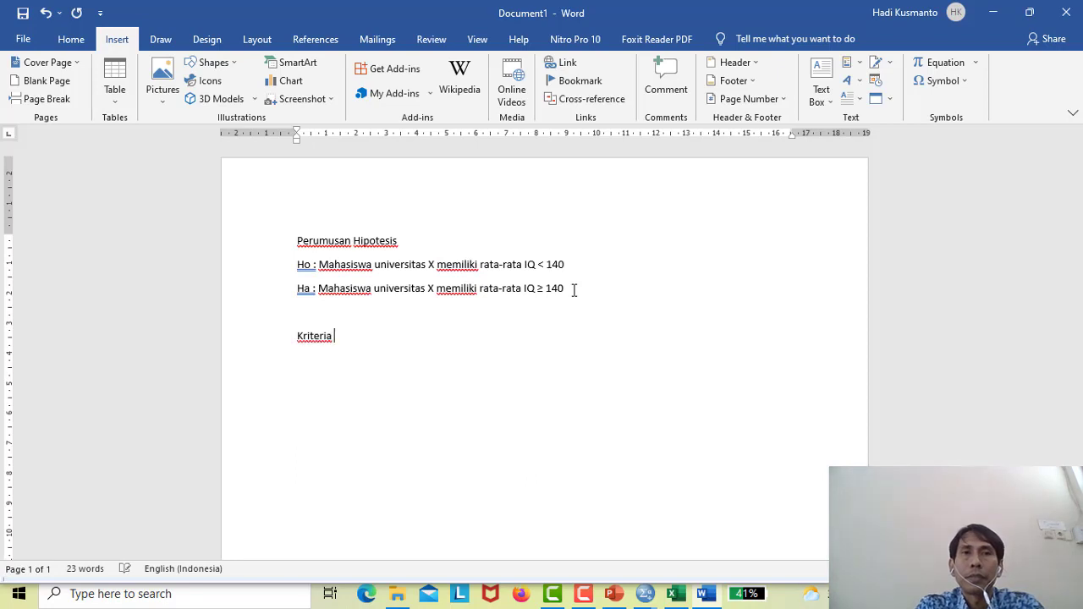
pyautogui.write('pengamb')
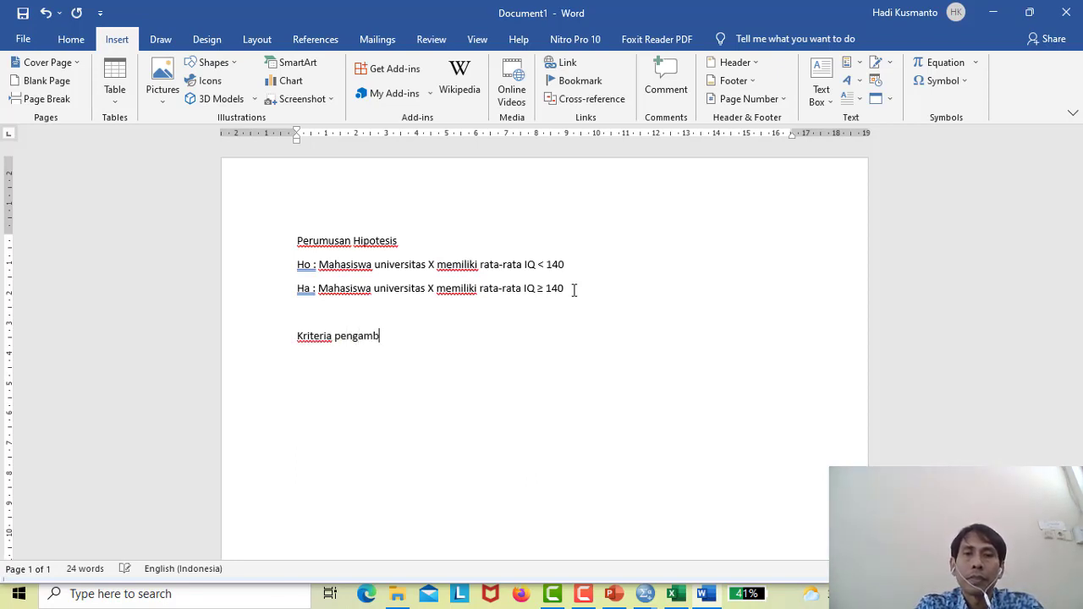
pyautogui.write('ilan keput')
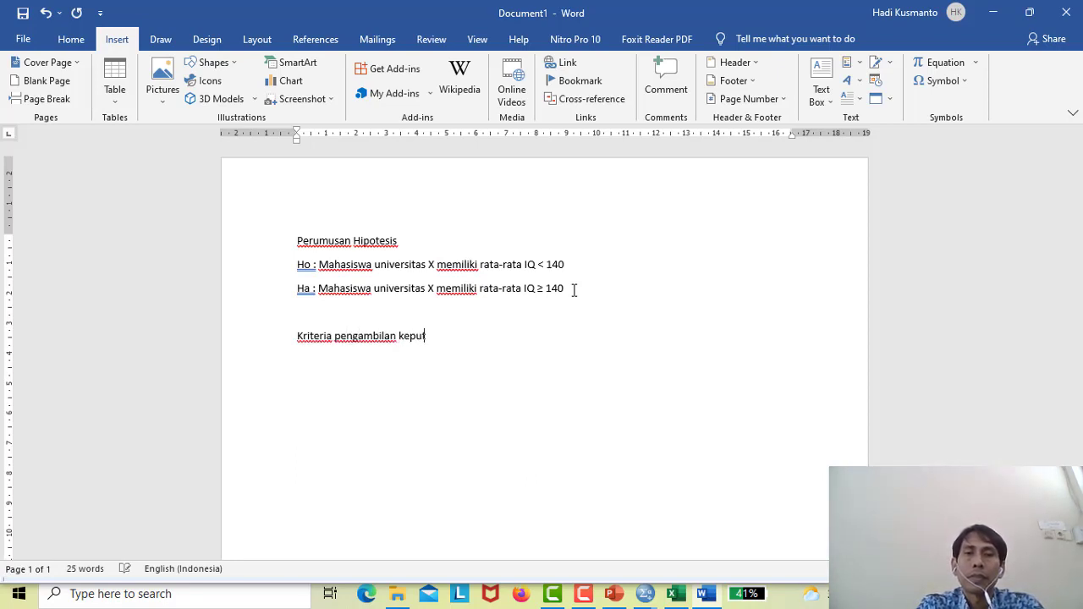
pyautogui.write('usan')
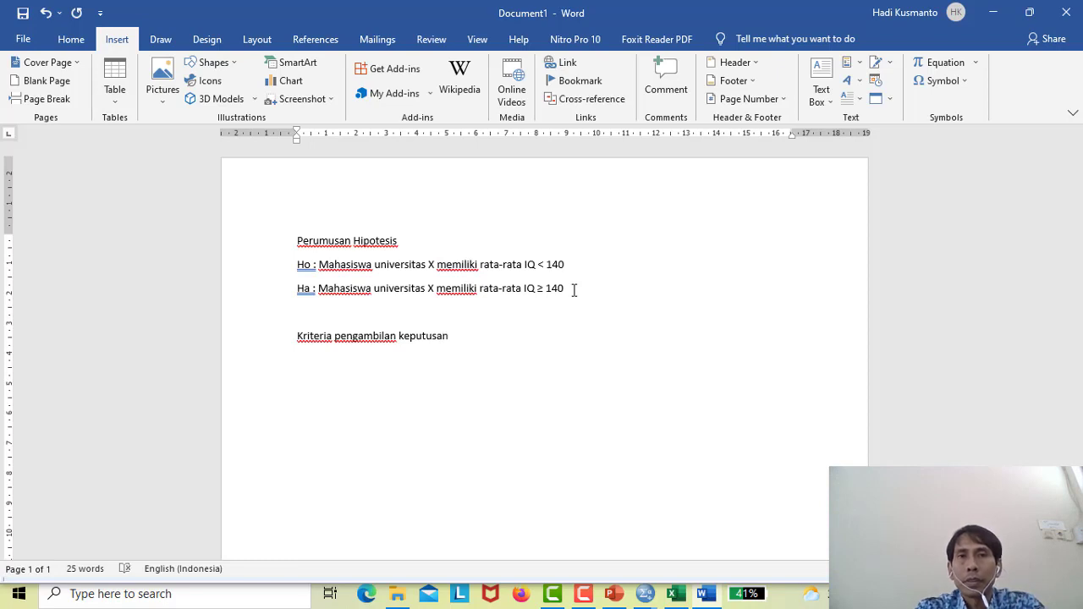
# Write the acceptance criterion on a new line under the heading: "Ho diterima, jika nilai sig. > 0.05"
pyautogui.press('Return')
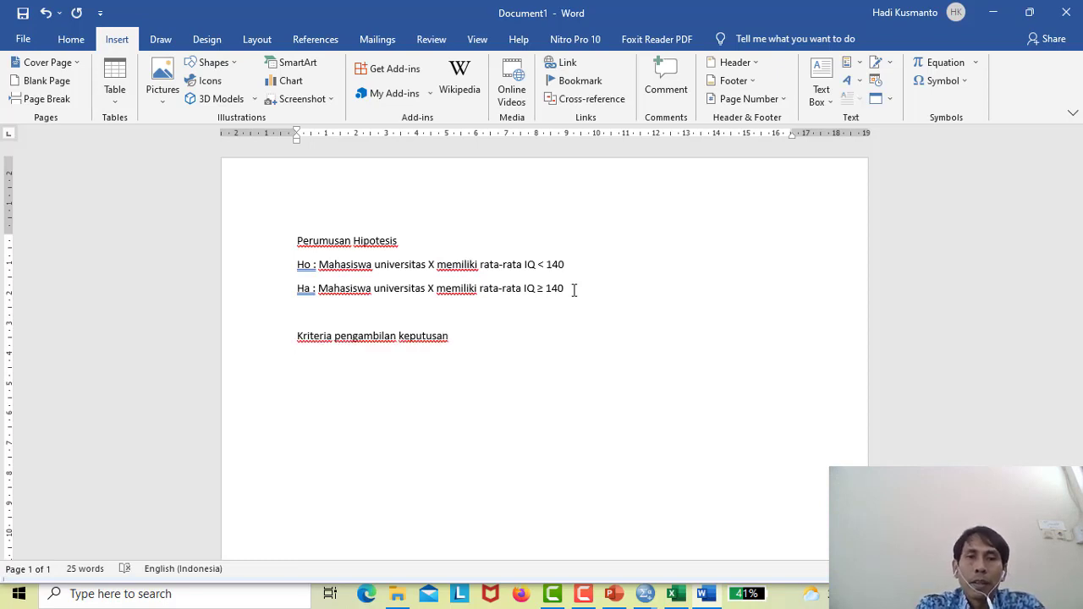
pyautogui.write('Ho dit')
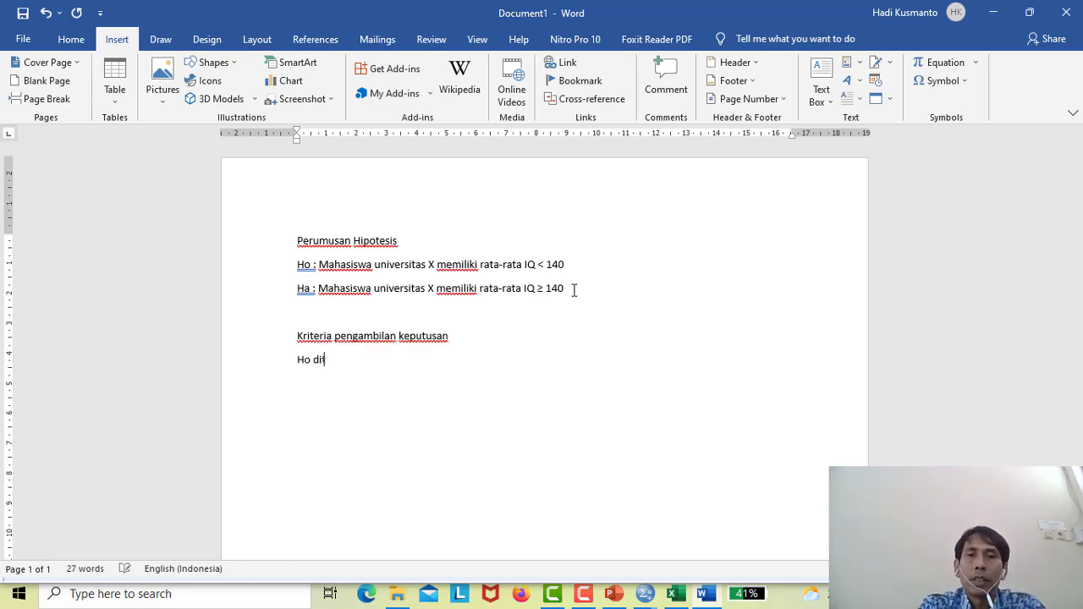
pyautogui.write('eri')
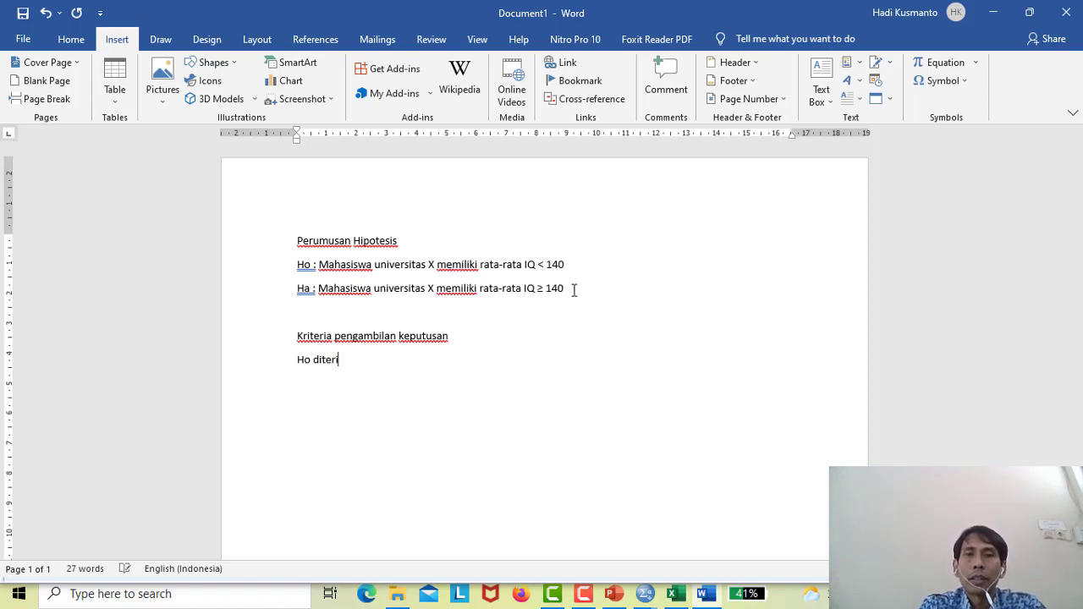
pyautogui.write('ma, j')
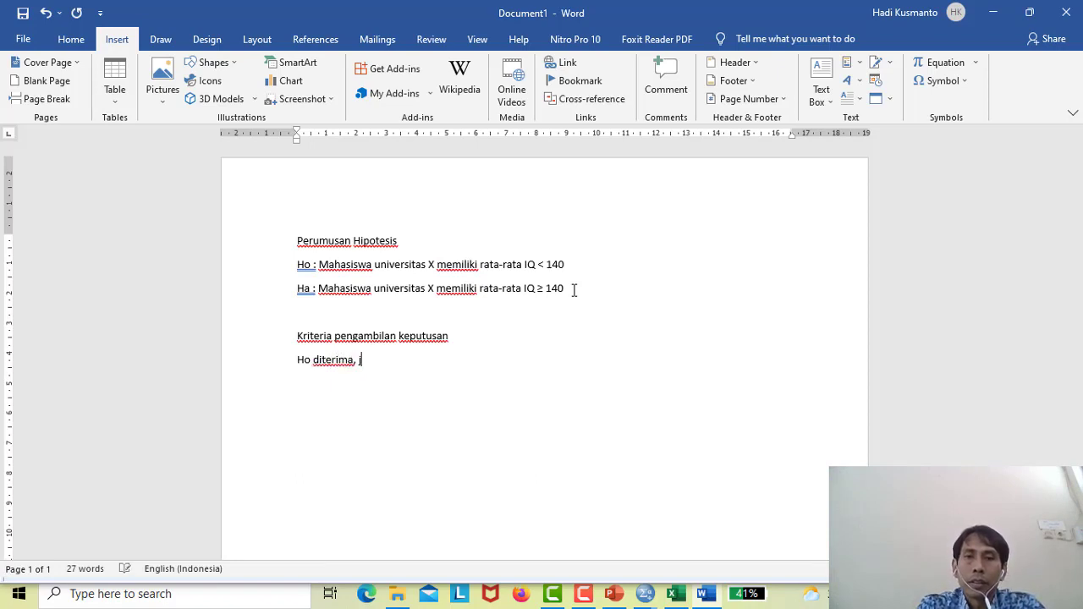
pyautogui.write('ika nila')
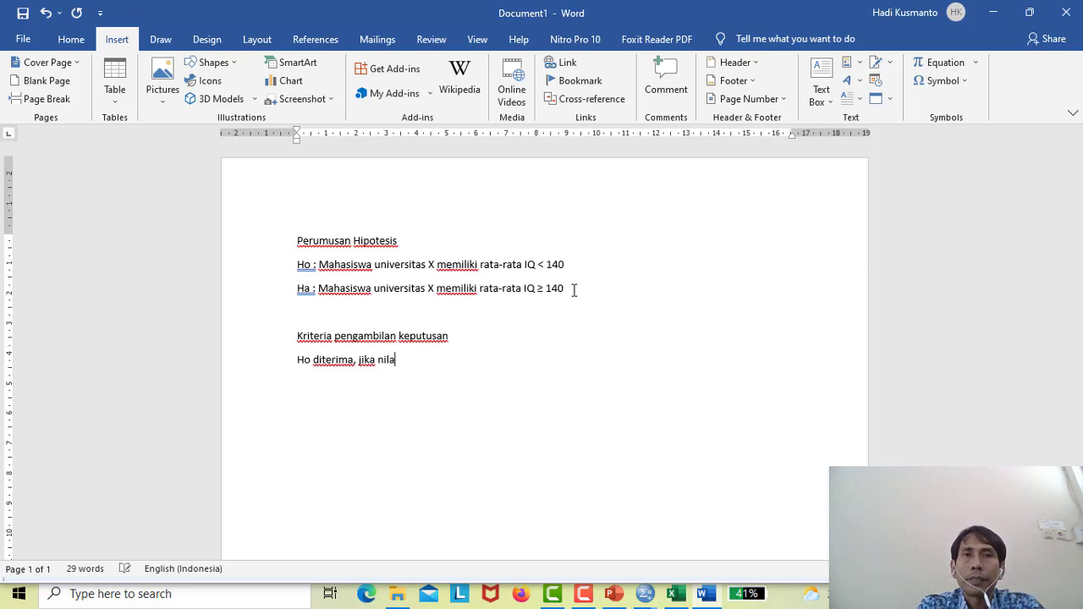
pyautogui.write('i sig')
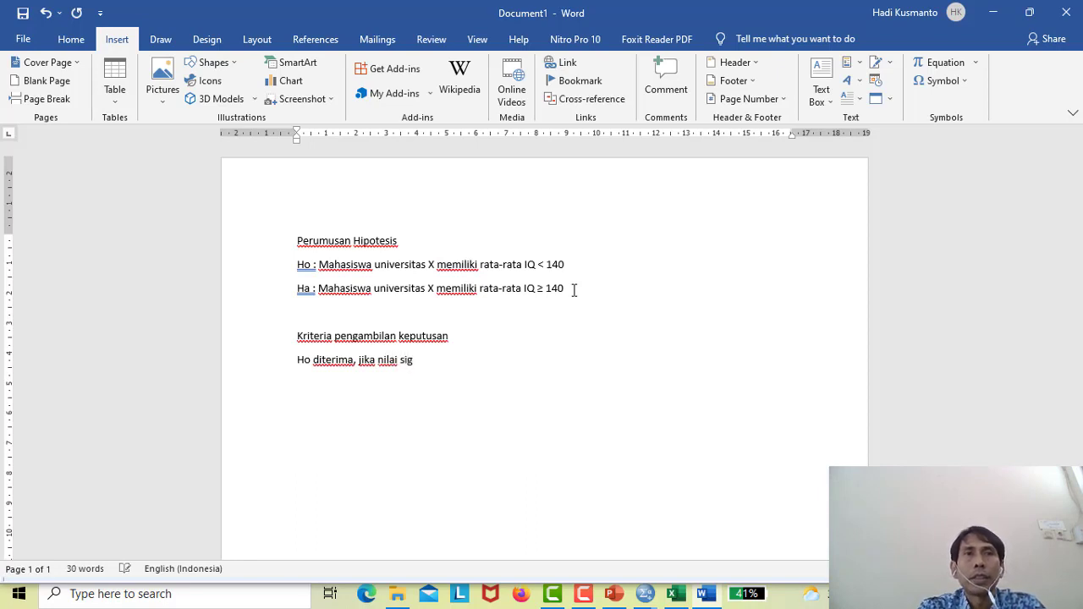
pyautogui.write('.')
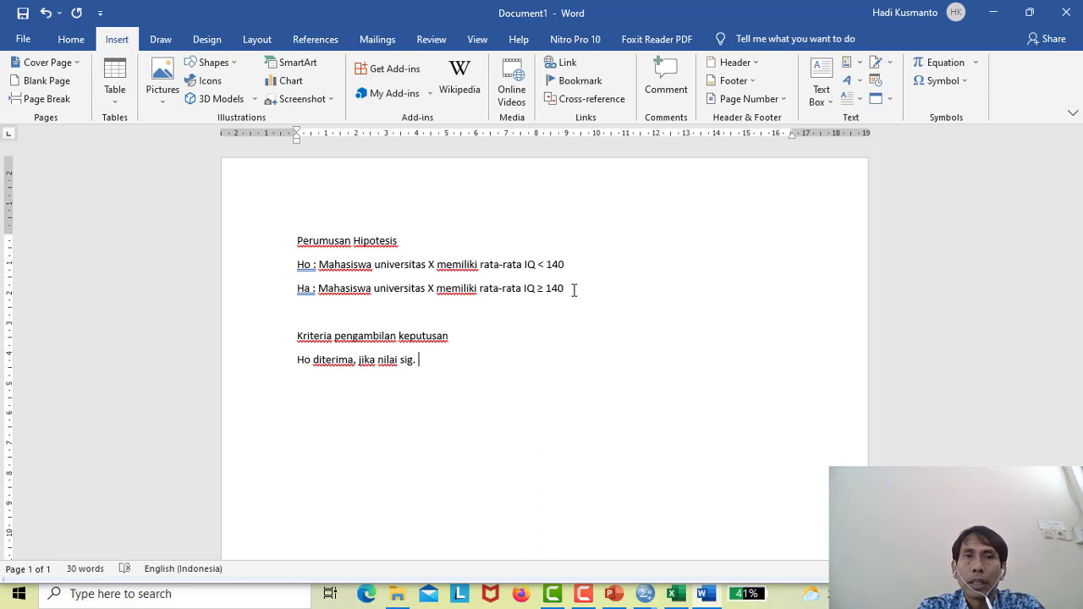
pyautogui.write(' > 0.')
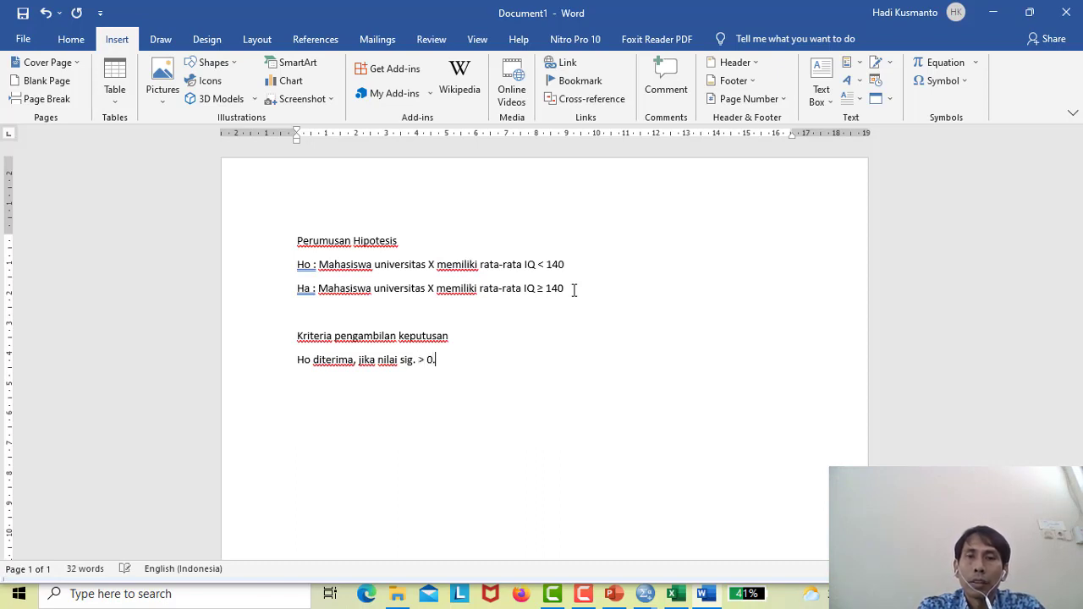
pyautogui.write('05')
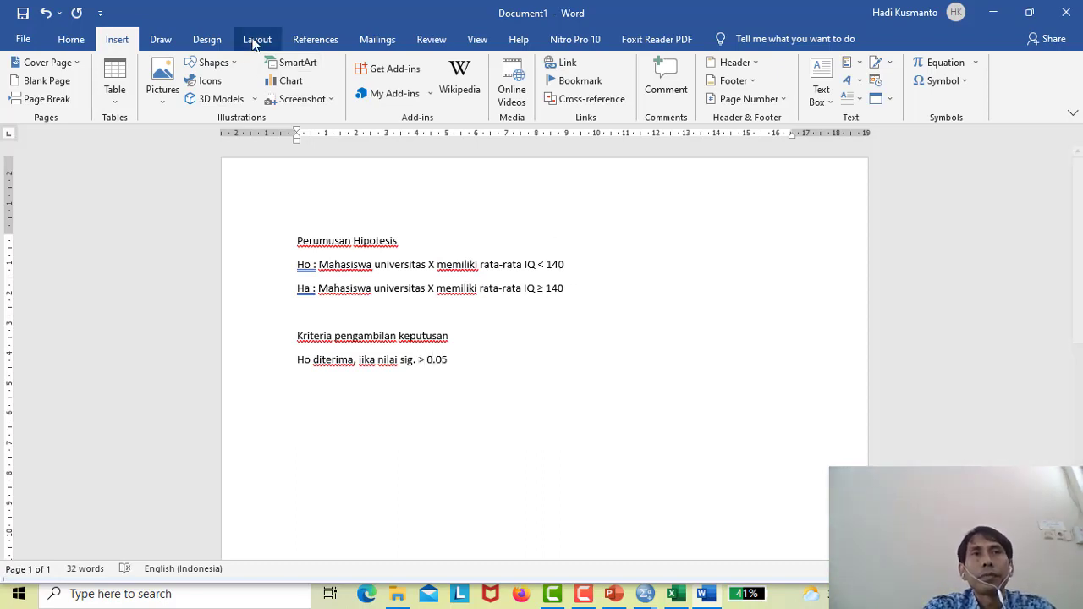
# Set the font size of all the text in the document to 12
pyautogui.click(69, 40)
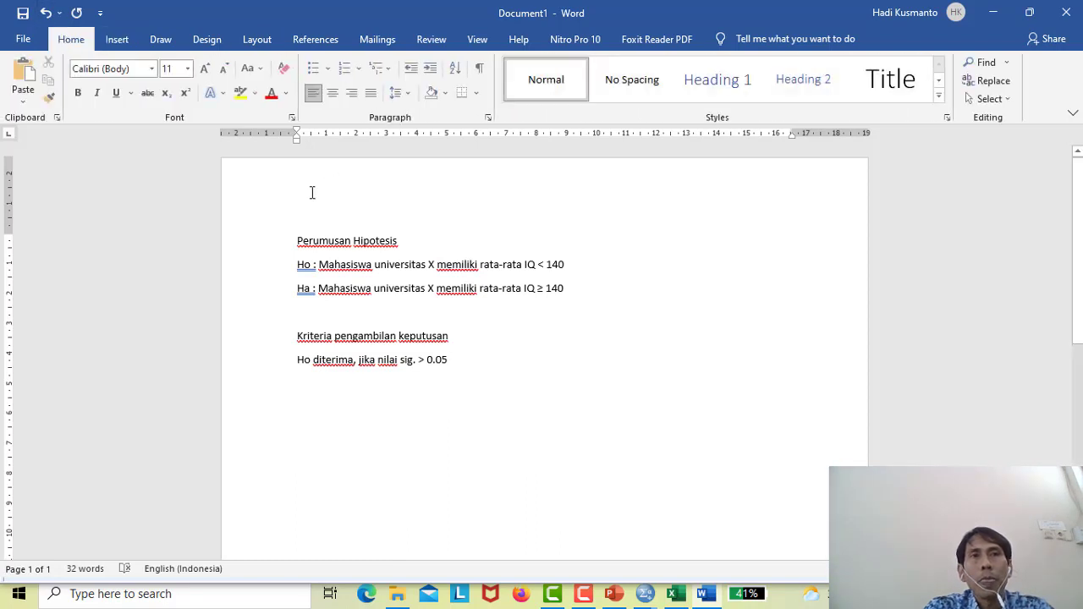
pyautogui.moveTo(292, 242); pyautogui.dragTo(543, 368)
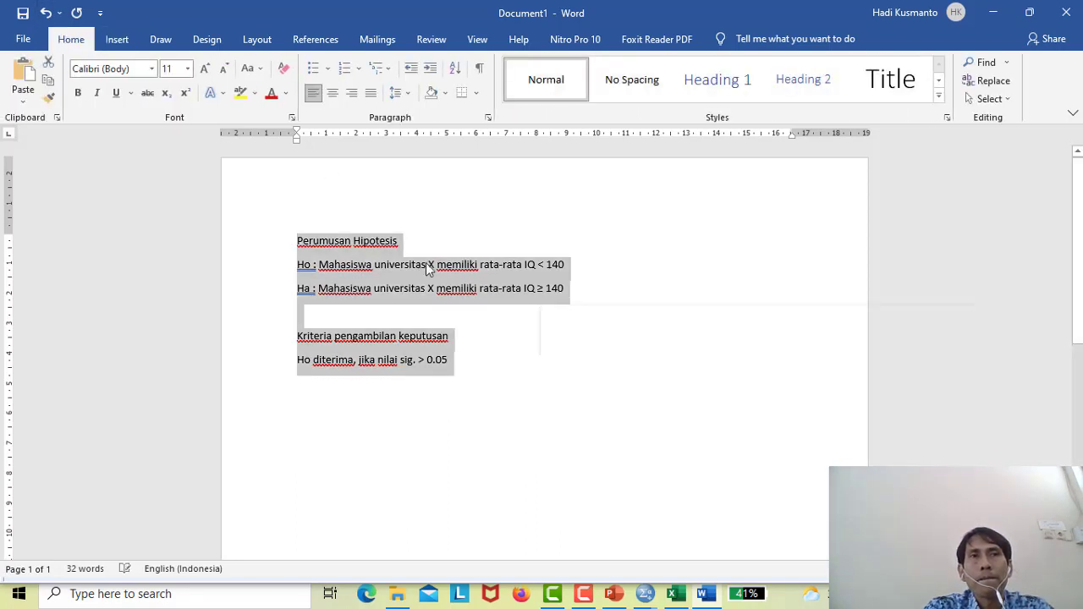
pyautogui.click(187, 68)
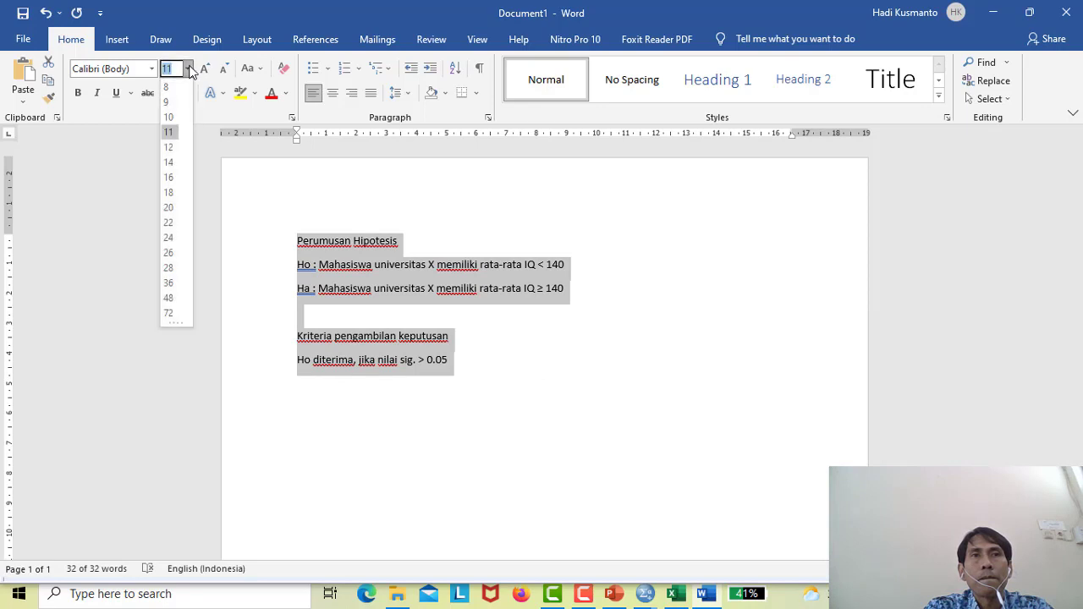
pyautogui.click(171, 147)
# Write the rejection criterion on a new line below the acceptance criterion: "Ho ditolak, jika nilai sig. < 0.05"
pyautogui.click(484, 379)
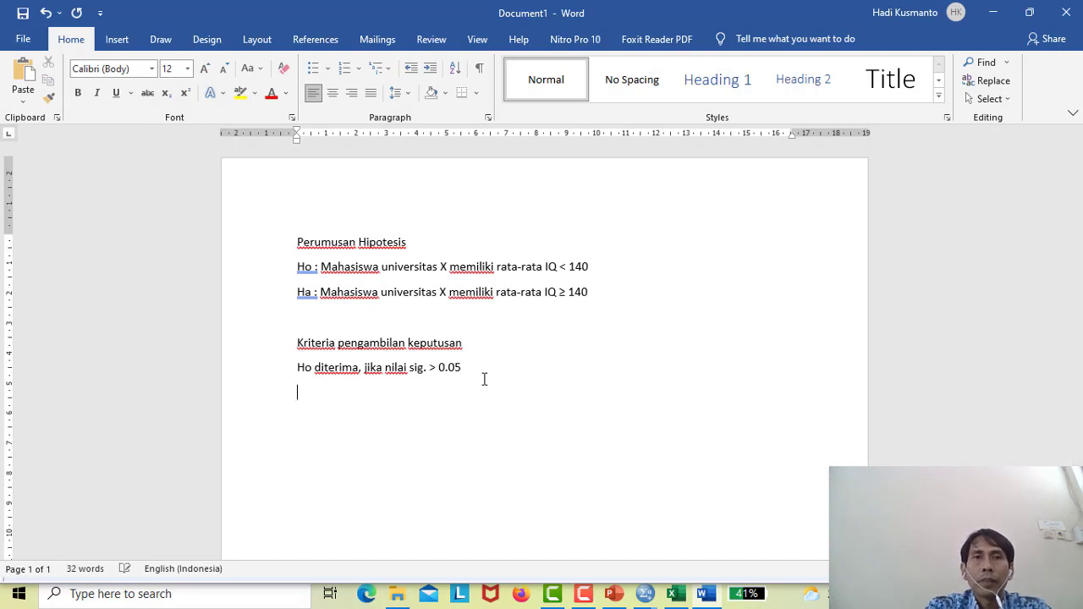
pyautogui.write('Ho')
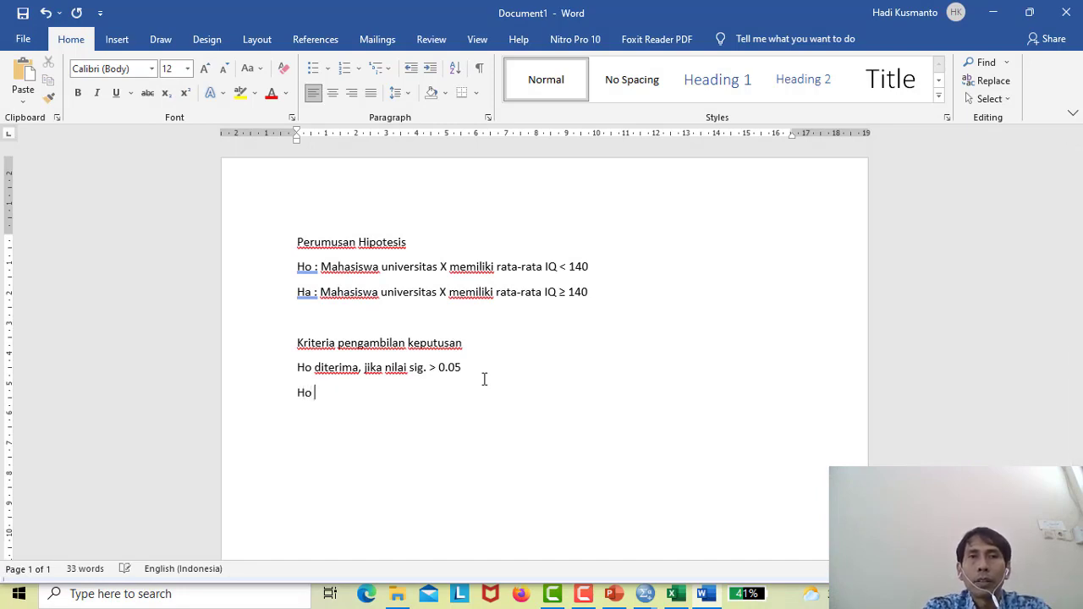
pyautogui.write(' ditolak ')
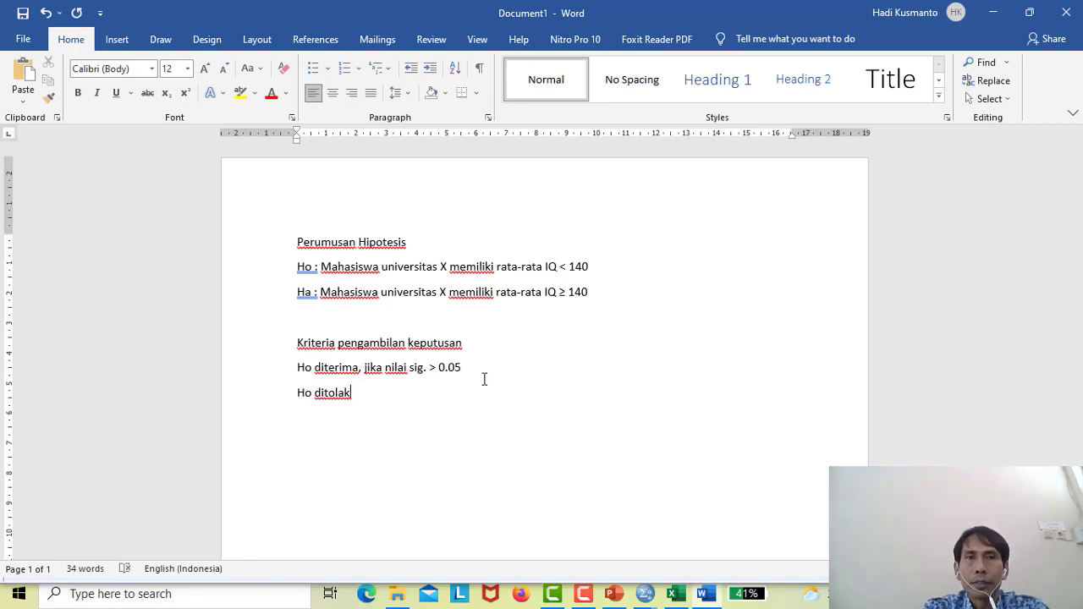
pyautogui.write(', jik')
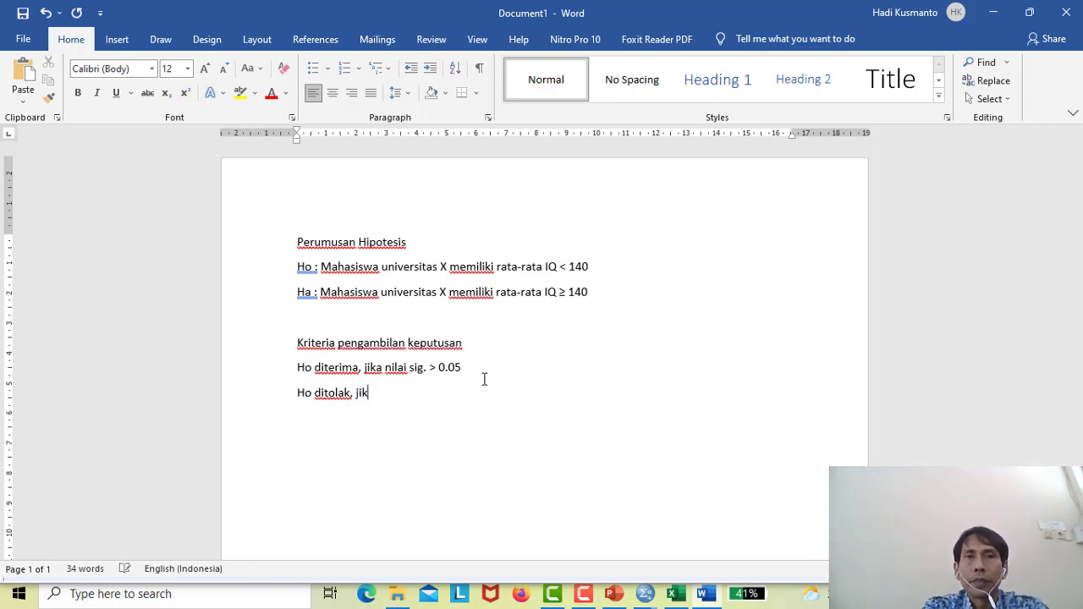
pyautogui.write('a nil')
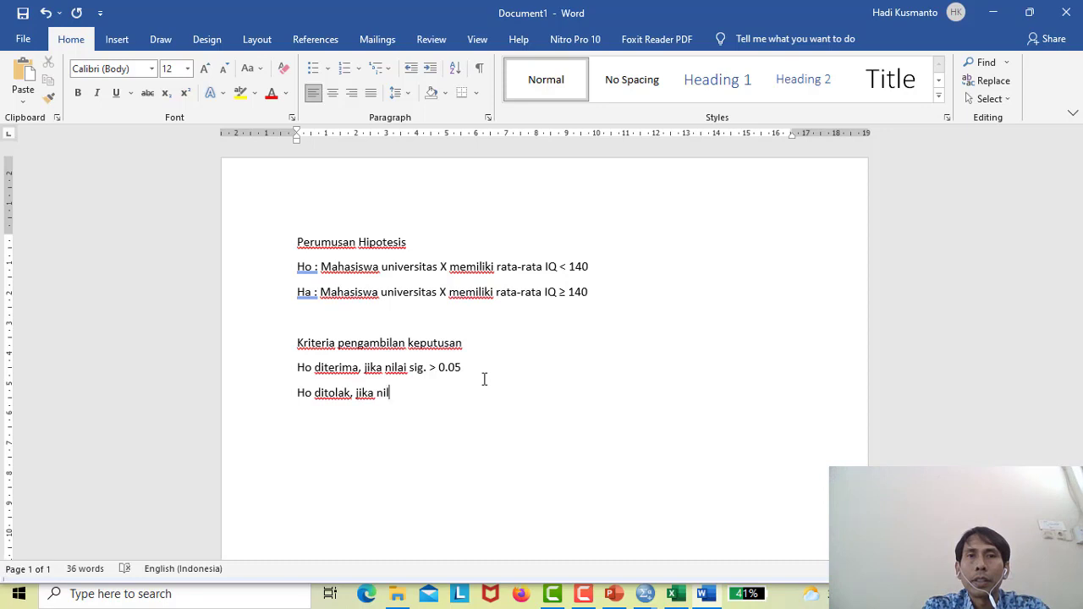
pyautogui.write('ai si')
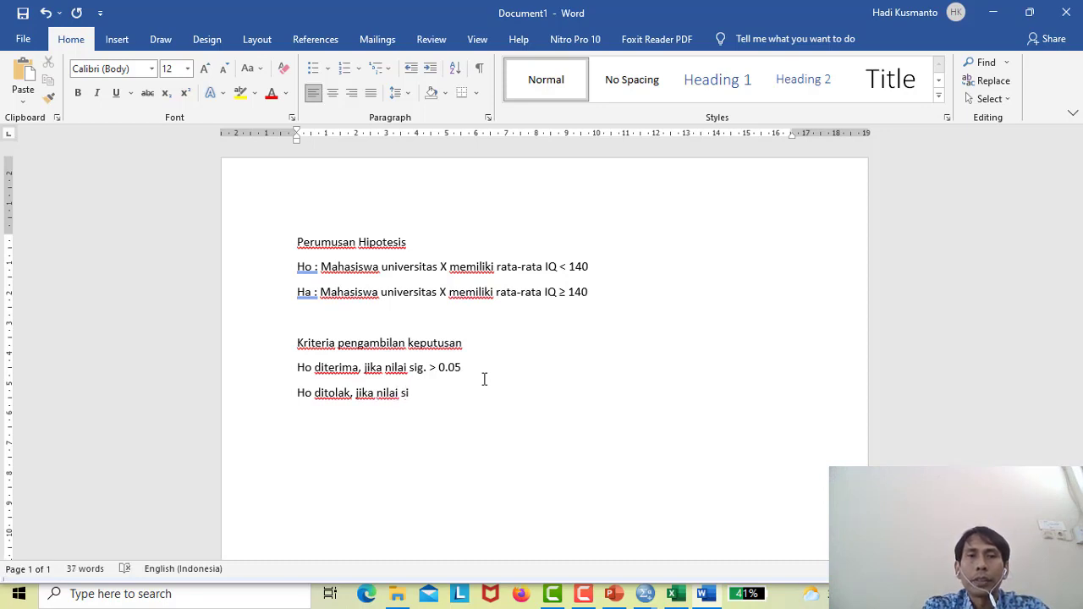
pyautogui.write('g. <0')
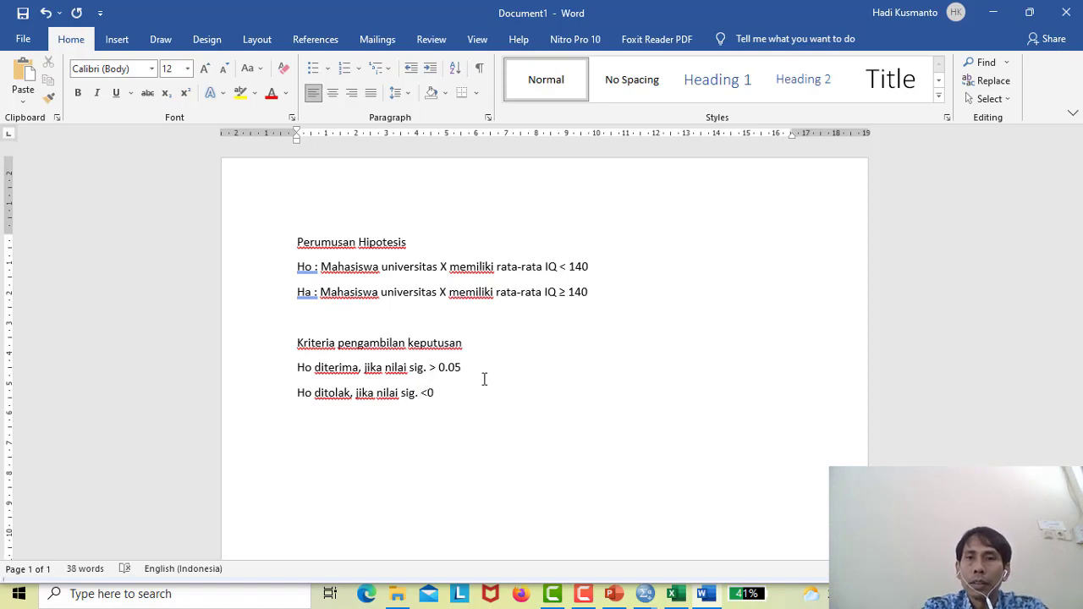
pyautogui.press('BackSpace')
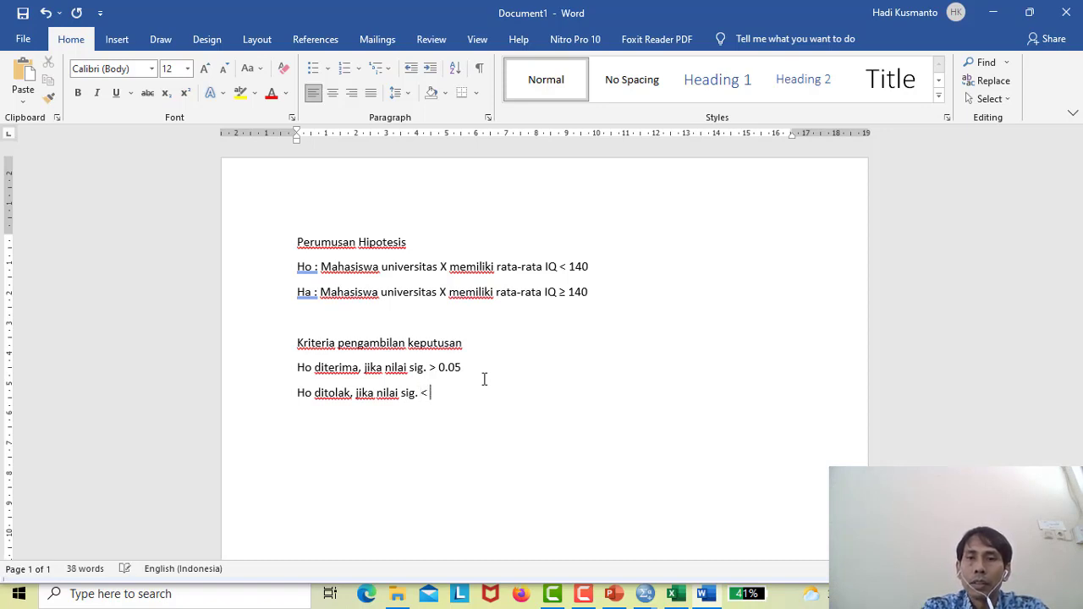
pyautogui.write('0.05')
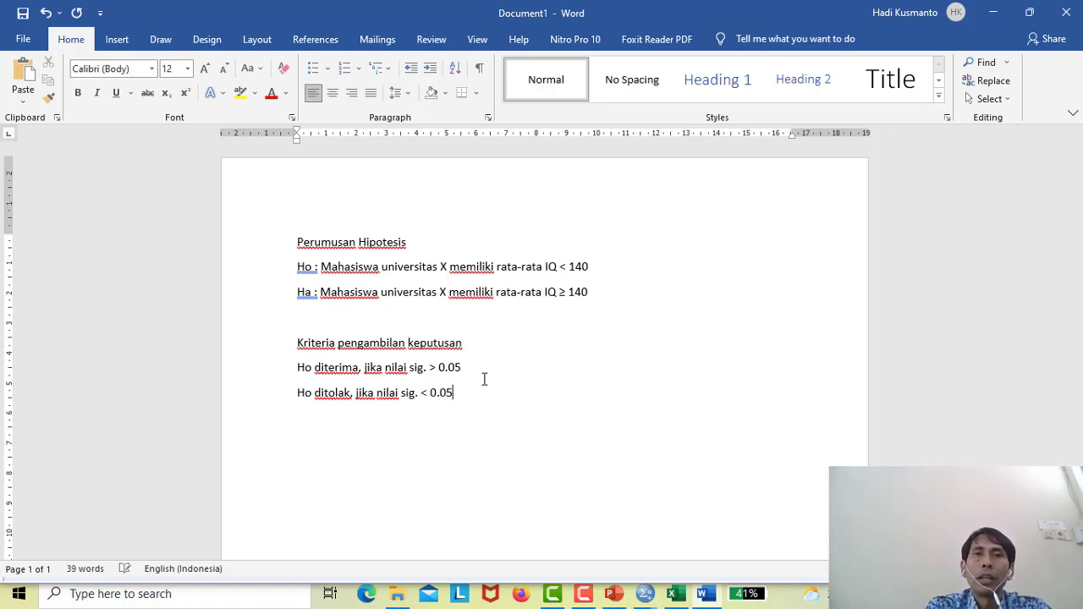
# Add the heading "Pengambilan keputusan" on a new line below the rejection criterion
pyautogui.press('Return')
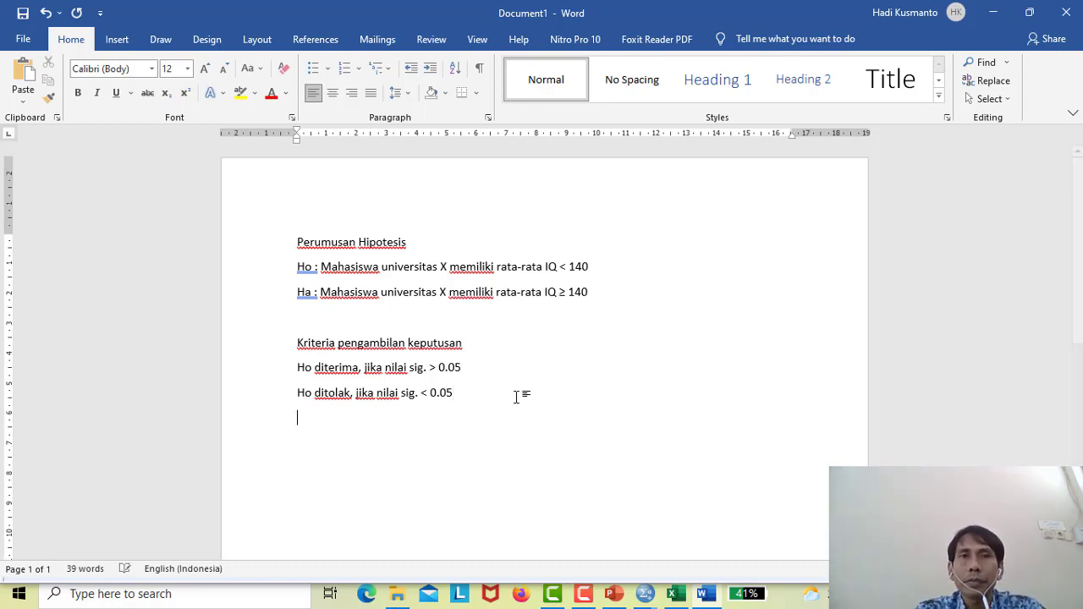
pyautogui.write('Pengamb')
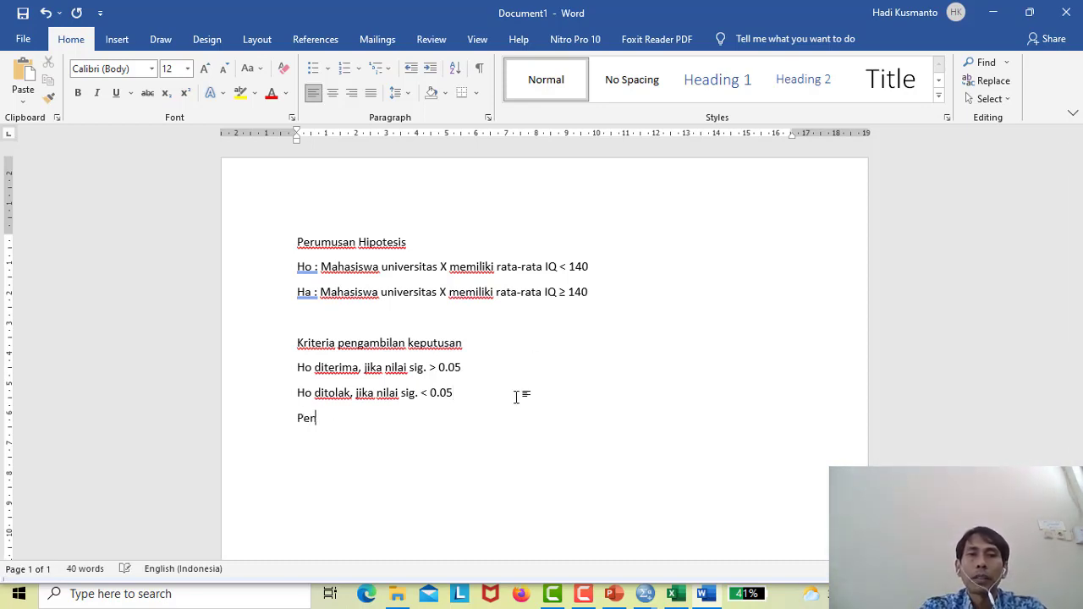
pyautogui.write('ilan ')
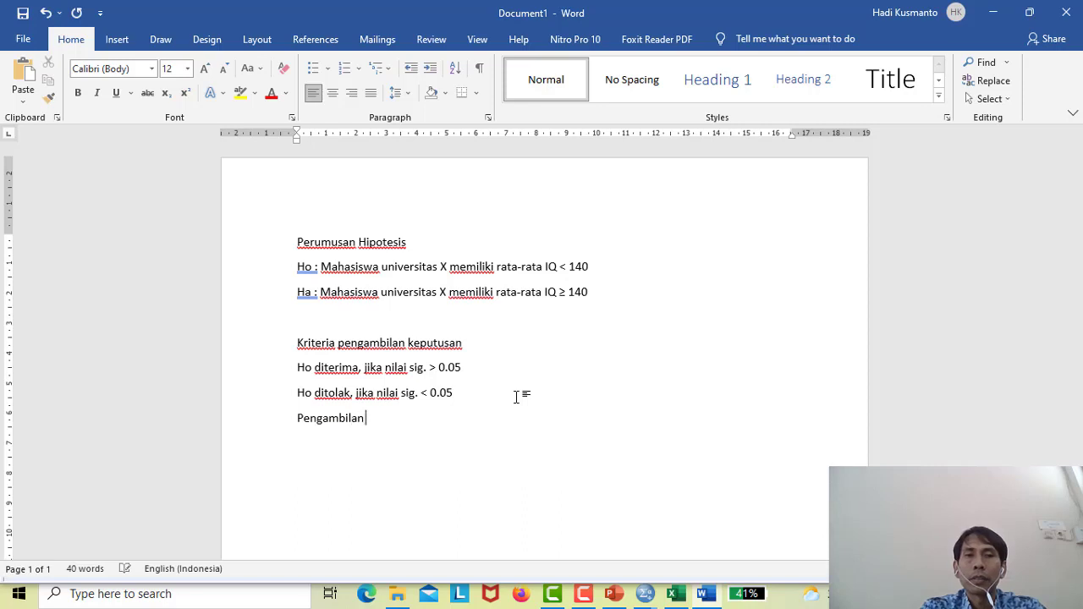
pyautogui.write('keputusan')
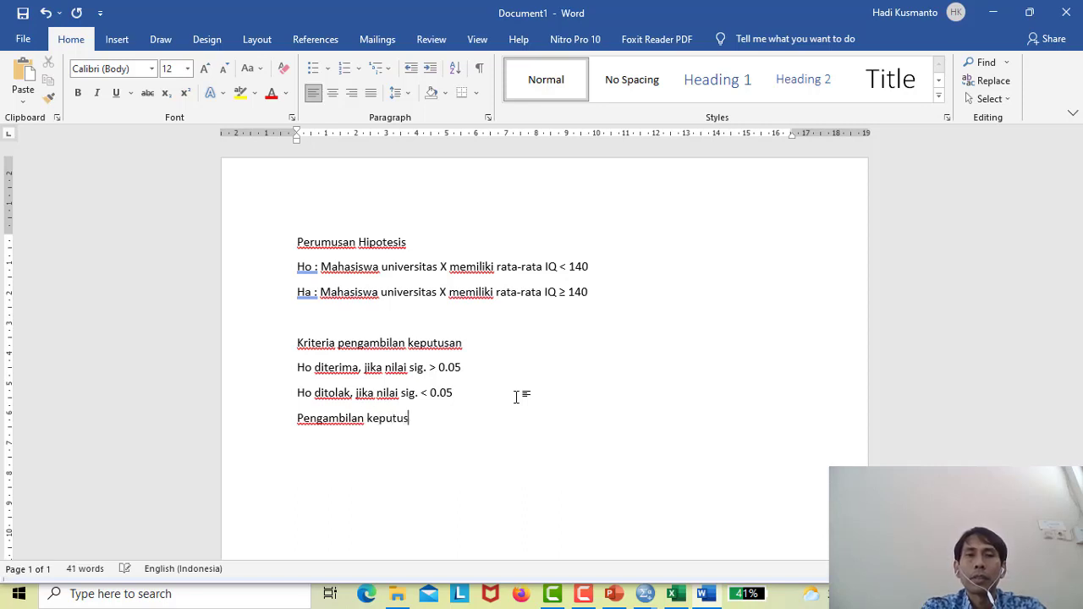
# Number the headings "Perumusan Hipotesis", "Kriteria pengambilan keputusan" and "Pengambilan keputusan" as 1., 2. and 3
pyautogui.click(297, 242)
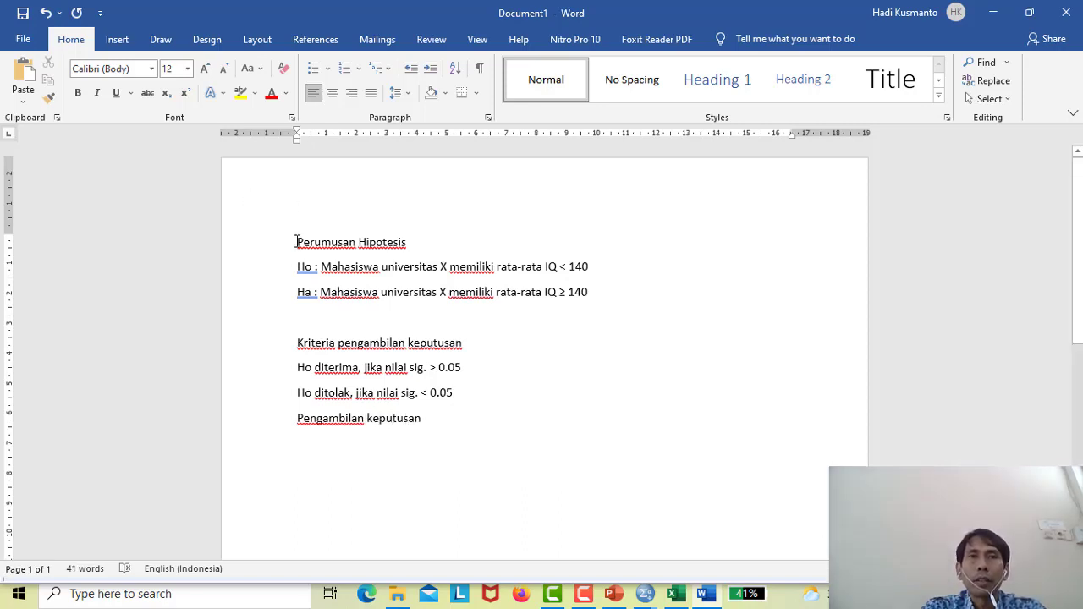
pyautogui.write('1.')
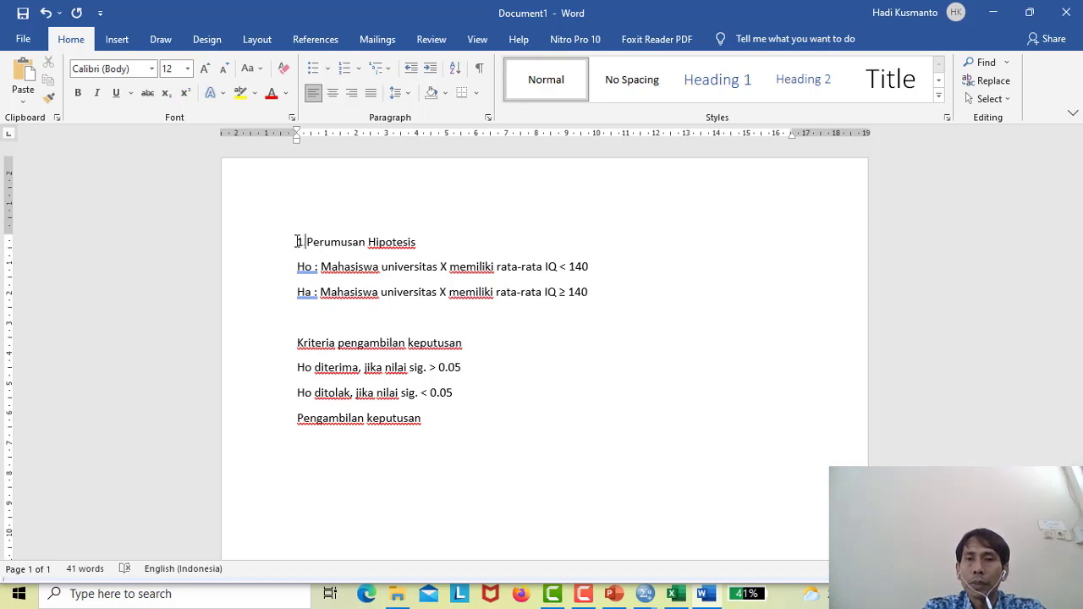
pyautogui.click(296, 347)
pyautogui.write('2.')
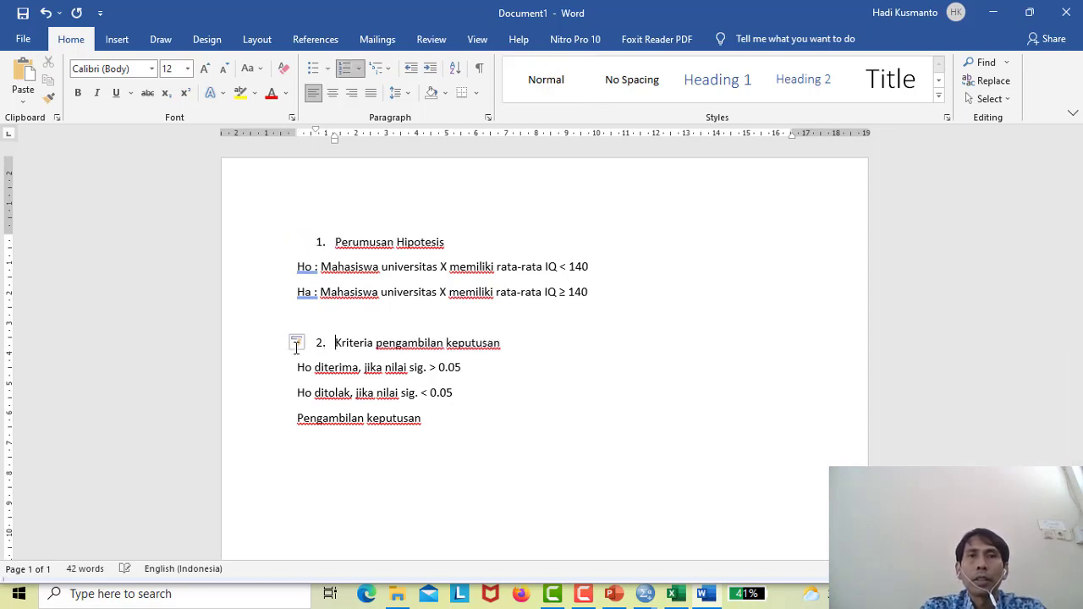
pyautogui.click(292, 426)
pyautogui.write('3.')
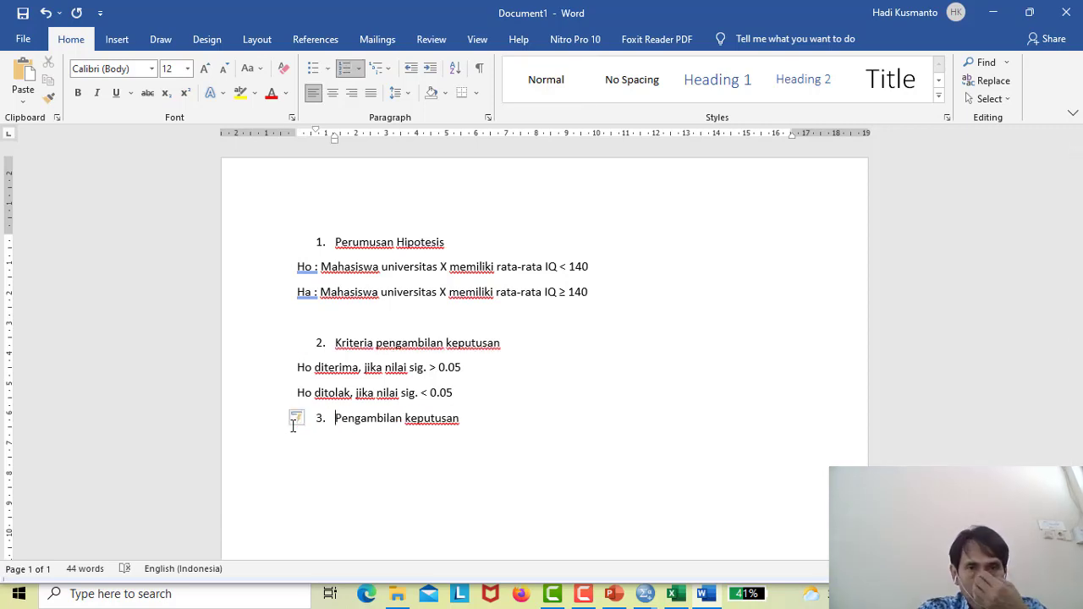
# Format the Ho and Ha hypothesis lines under "Perumusan Hipotesis" as a list with solid round bullets
pyautogui.moveTo(267, 276); pyautogui.dragTo(266, 309)
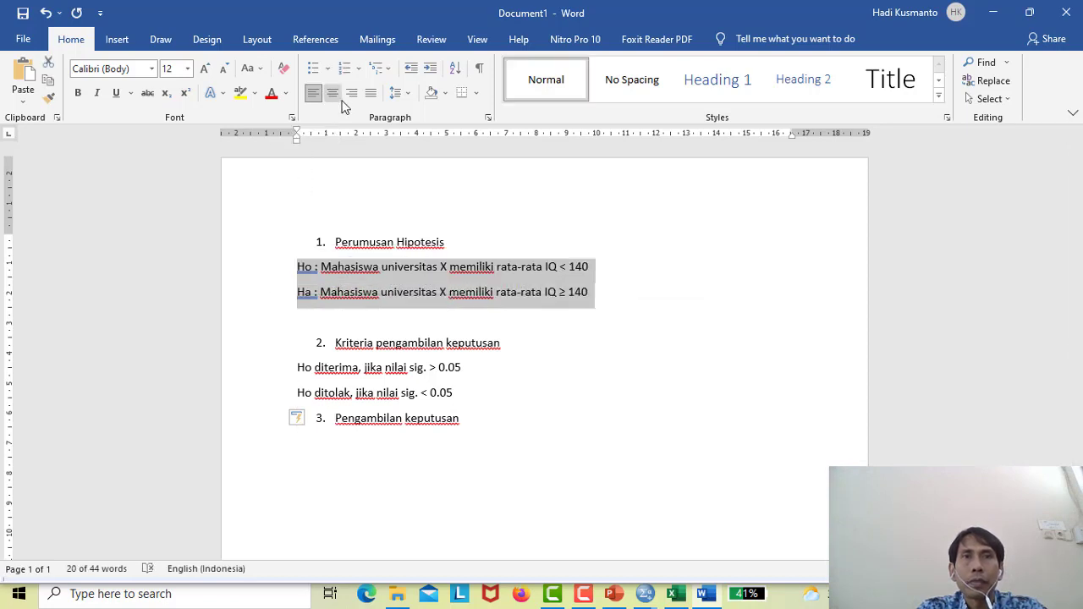
pyautogui.click(360, 70)
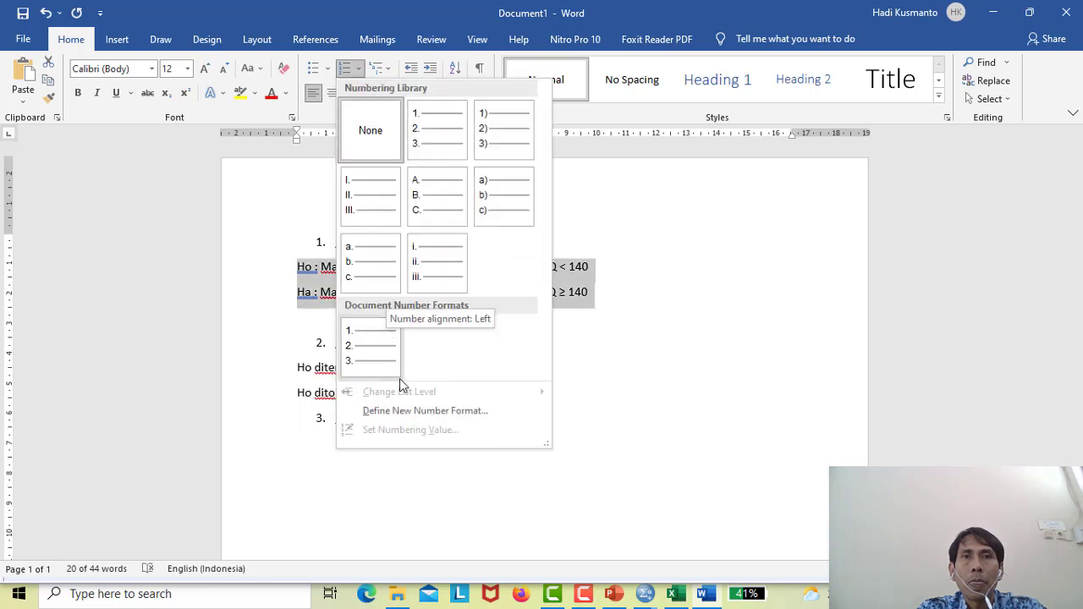
pyautogui.click(328, 69)
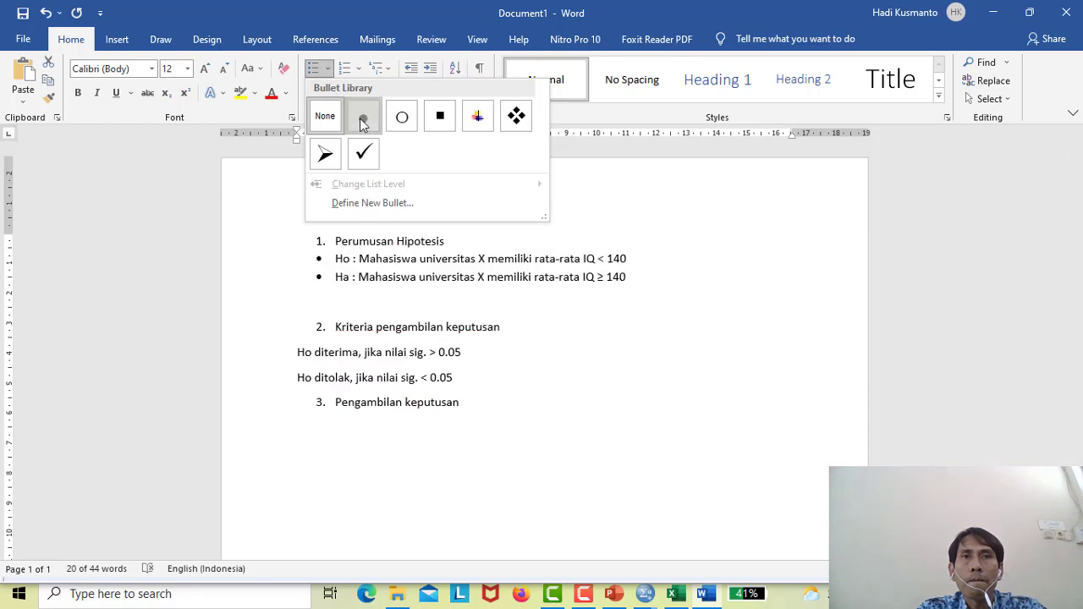
pyautogui.click(363, 119)
# Format the "Ho diterima" and "Ho ditolak" criterion lines as a list with solid round bullets
pyautogui.moveTo(269, 327); pyautogui.dragTo(244, 385)
pyautogui.click(243, 352)
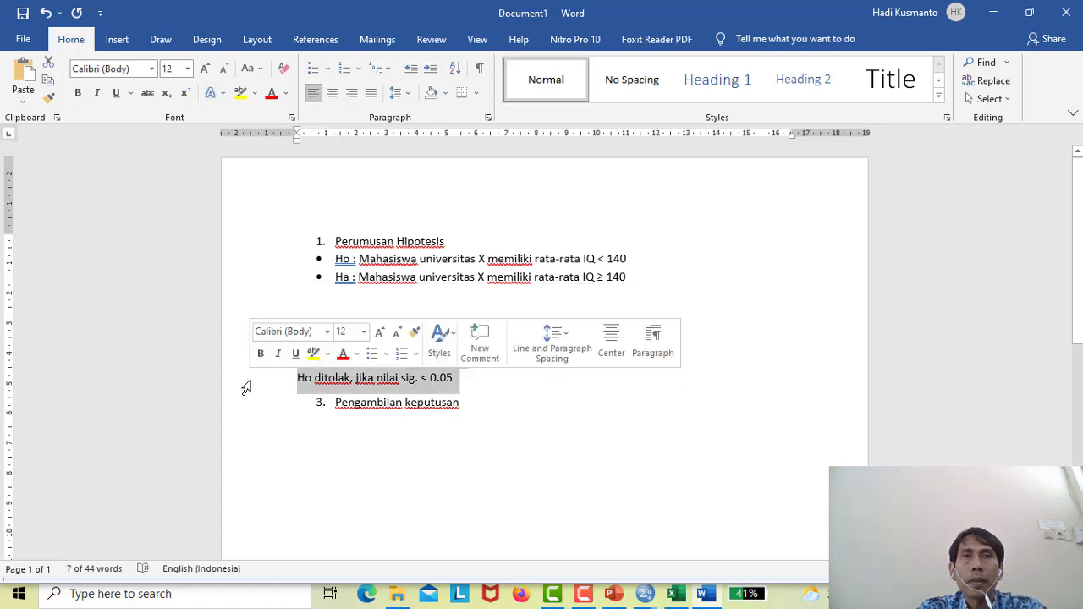
pyautogui.click(328, 69)
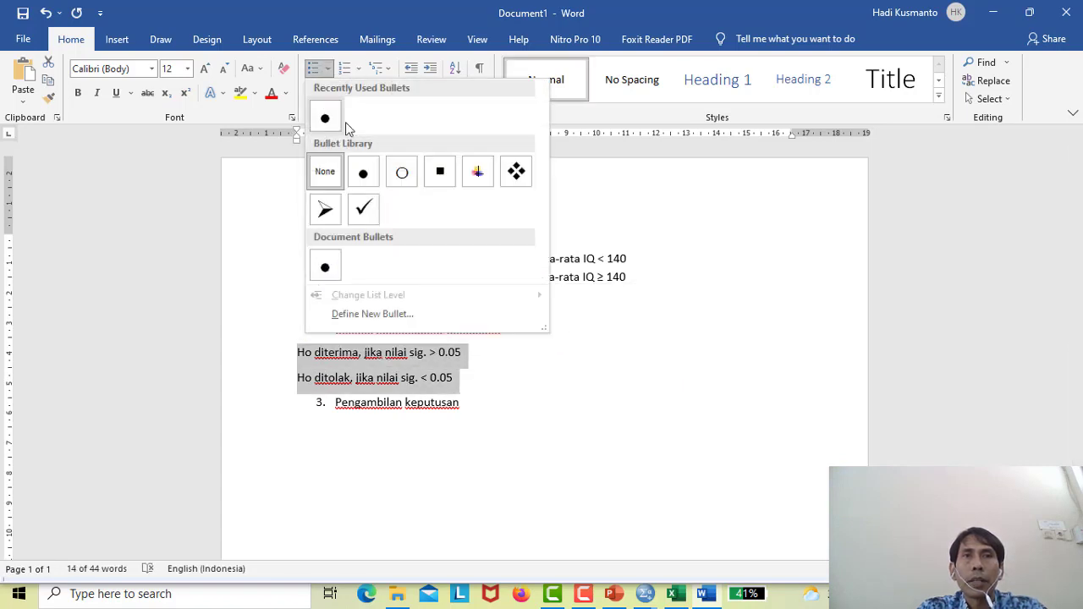
pyautogui.click(365, 173)
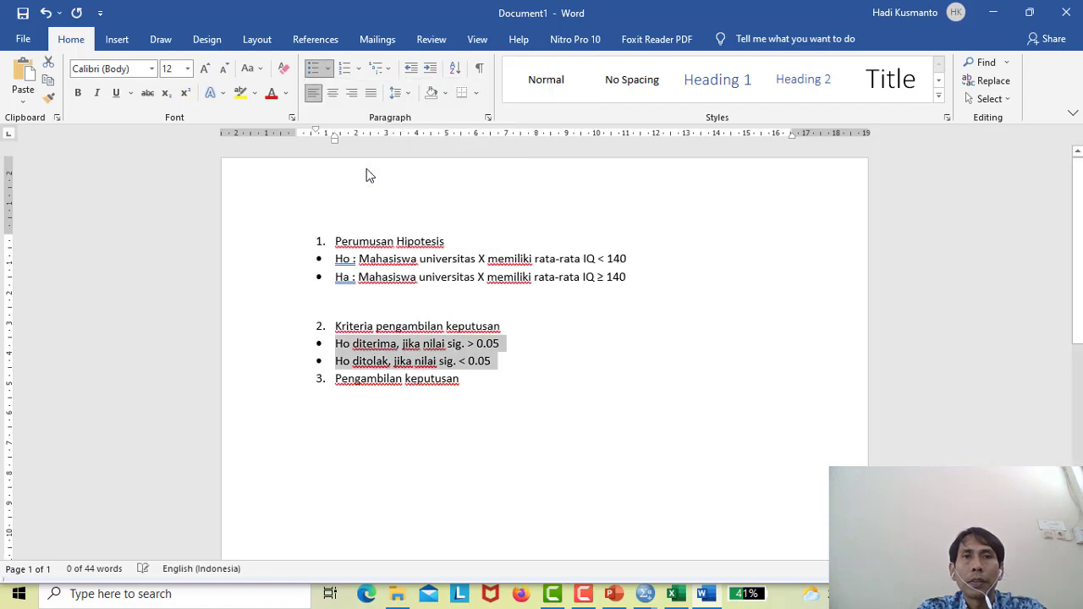
# Insert an unbulleted blank line between the "Ho ditolak" criterion and the "Pengambilan keputusan" heading
pyautogui.click(505, 370)
pyautogui.press('Return')
pyautogui.press('Return')
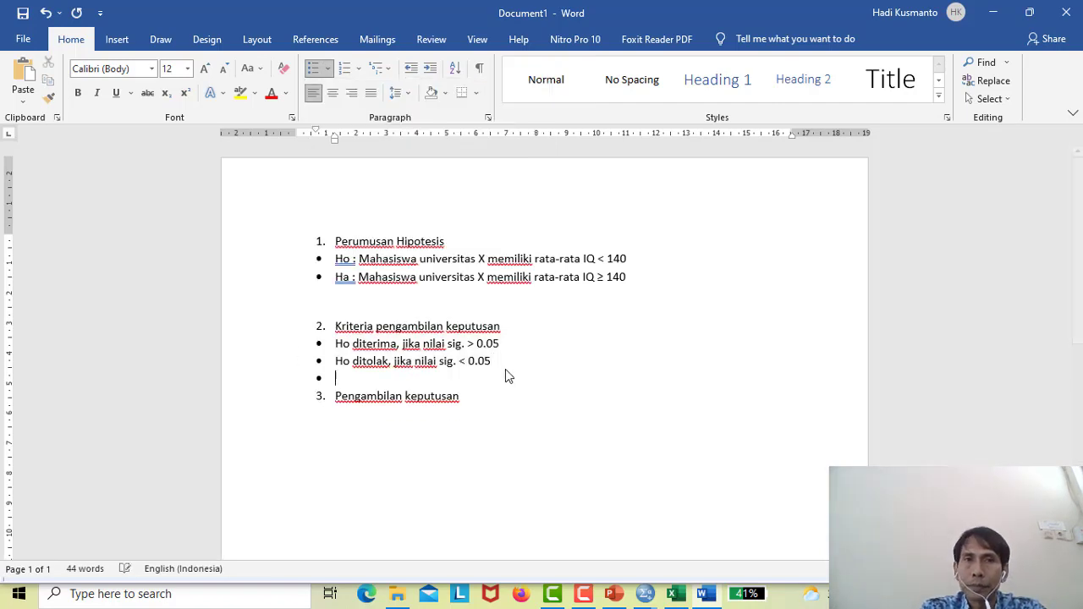
pyautogui.click(396, 440)
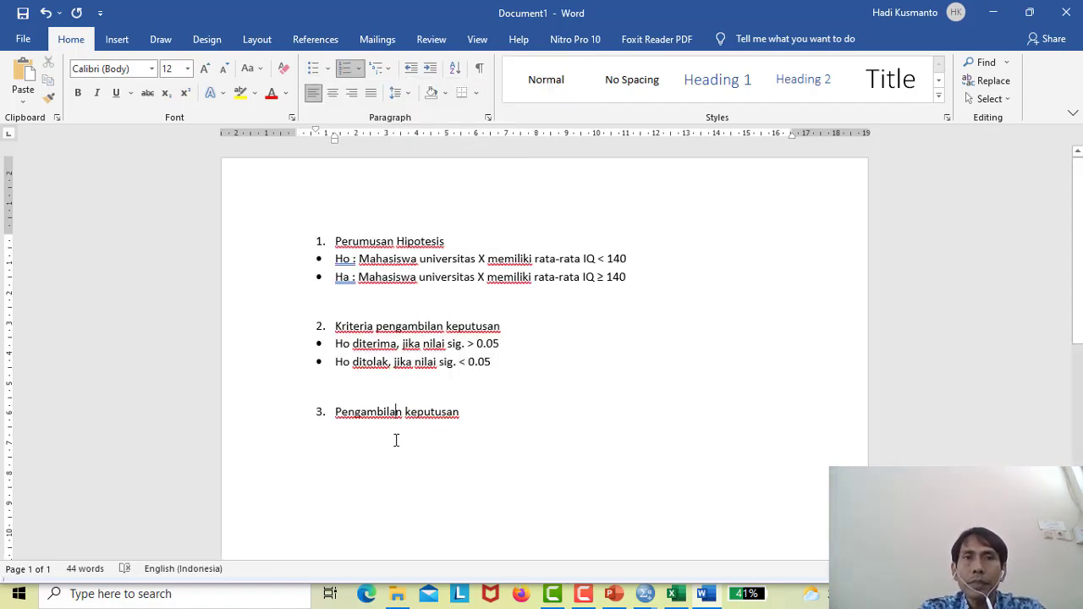
# Switch to the SPSS output window and copy the One-Sample Test table
pyautogui.click(645, 594)
pyautogui.click(696, 541)
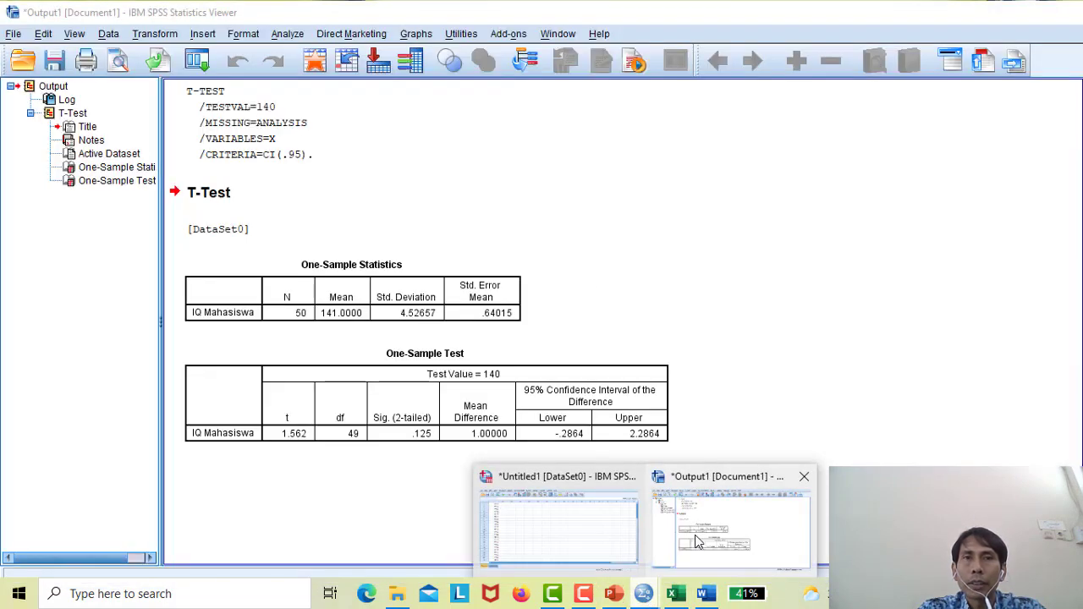
pyautogui.click(520, 370)
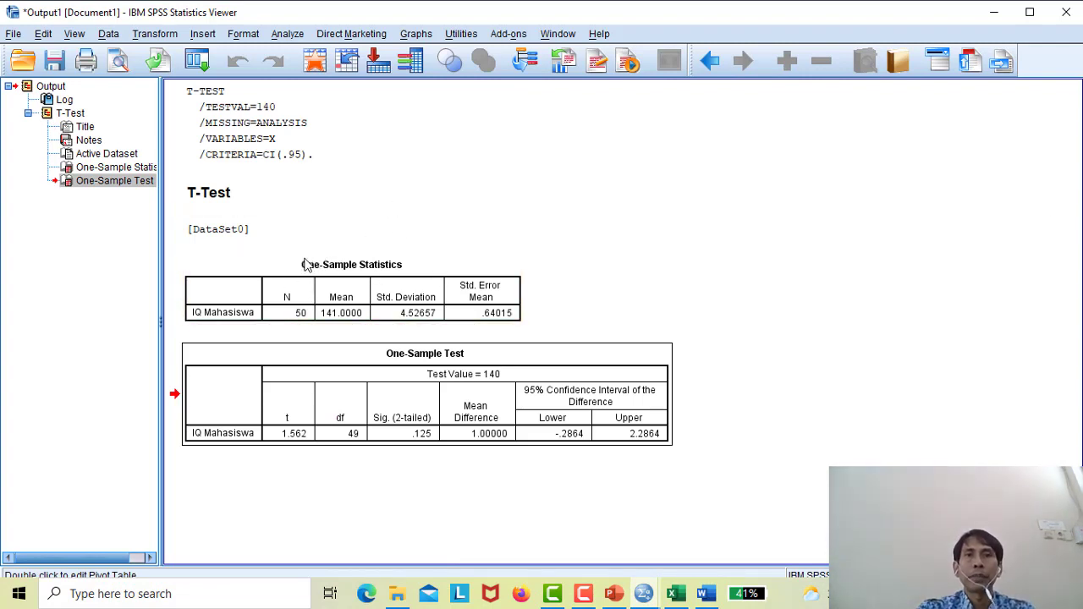
pyautogui.rightClick(422, 385)
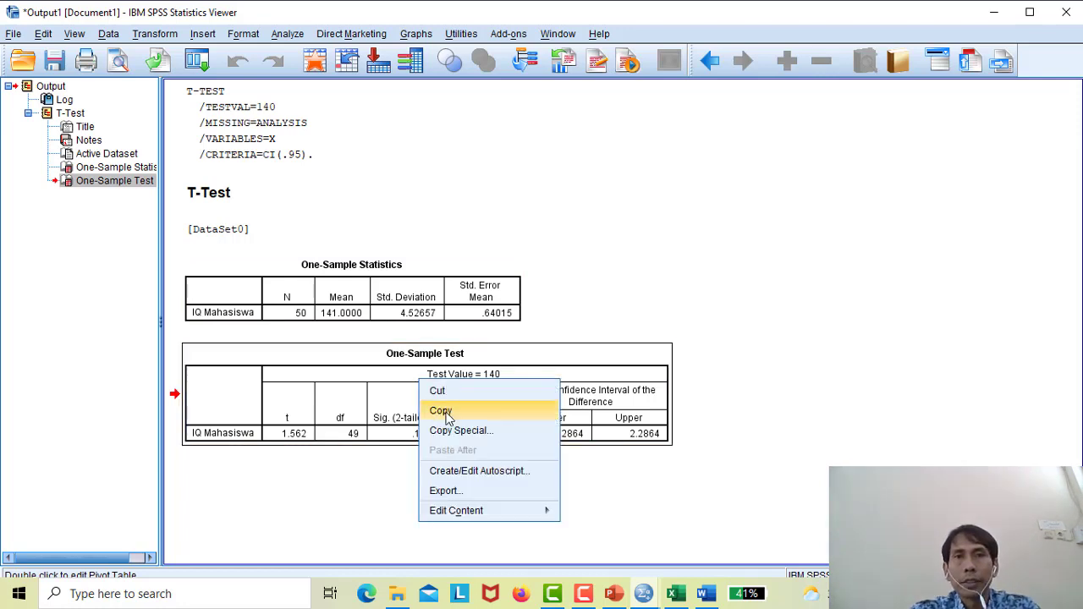
pyautogui.click(444, 411)
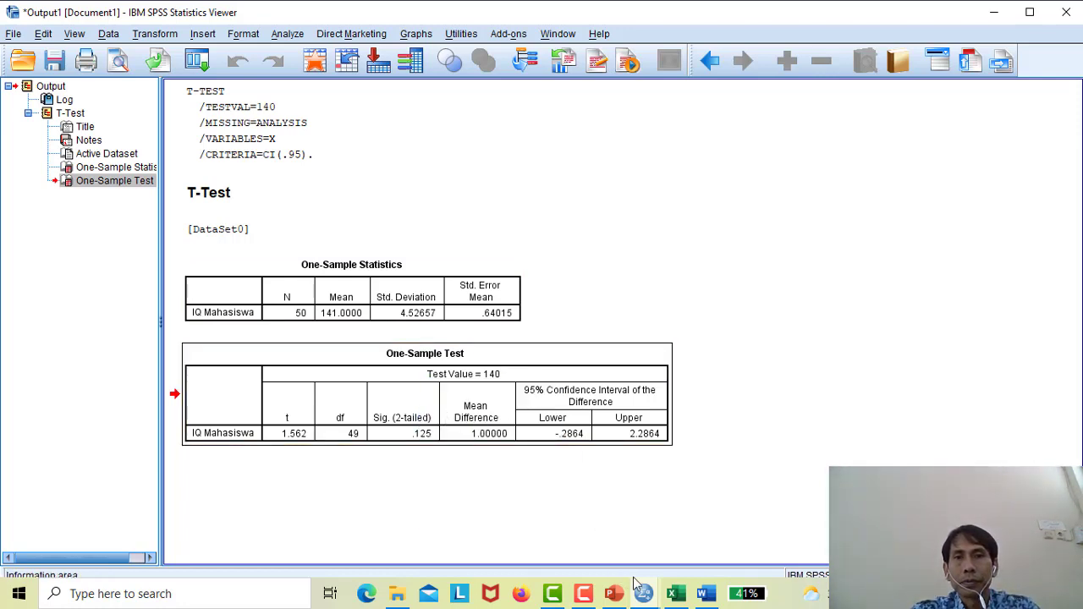
# Switch back to the Word document, paste the One-Sample Test table below the "Pengambilan keputusan" heading and move it slightly closer to the heading
pyautogui.moveTo(644, 595)
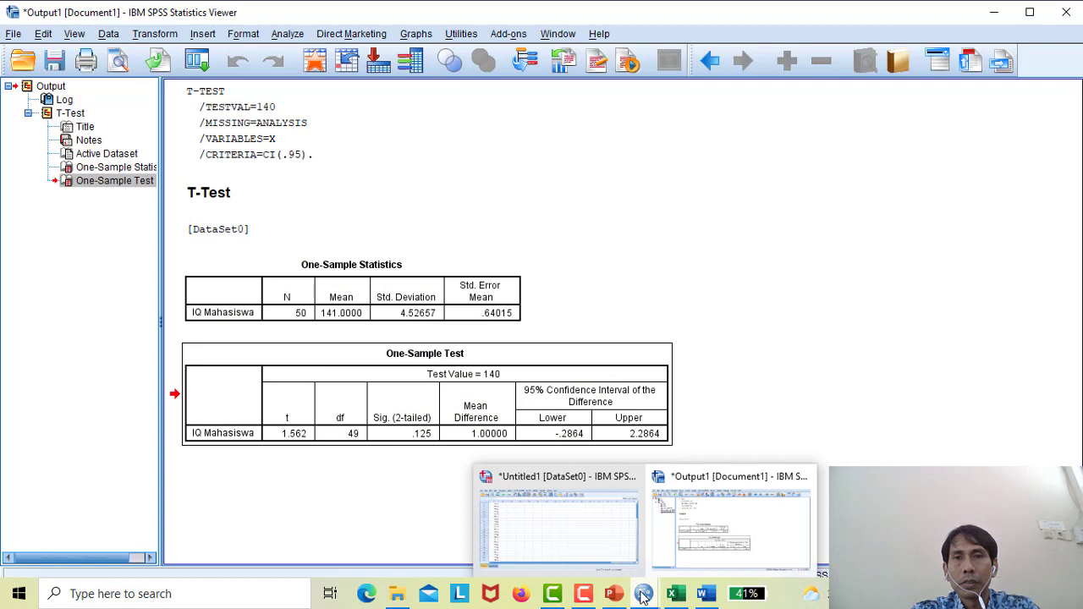
pyautogui.moveTo(706, 595)
pyautogui.click(708, 536)
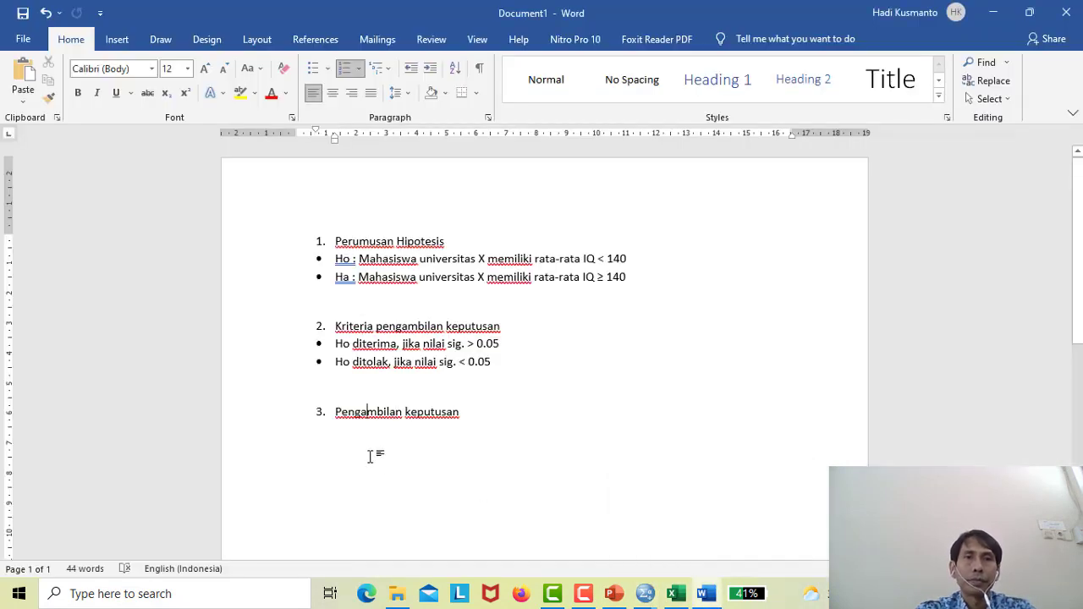
pyautogui.press('Return')
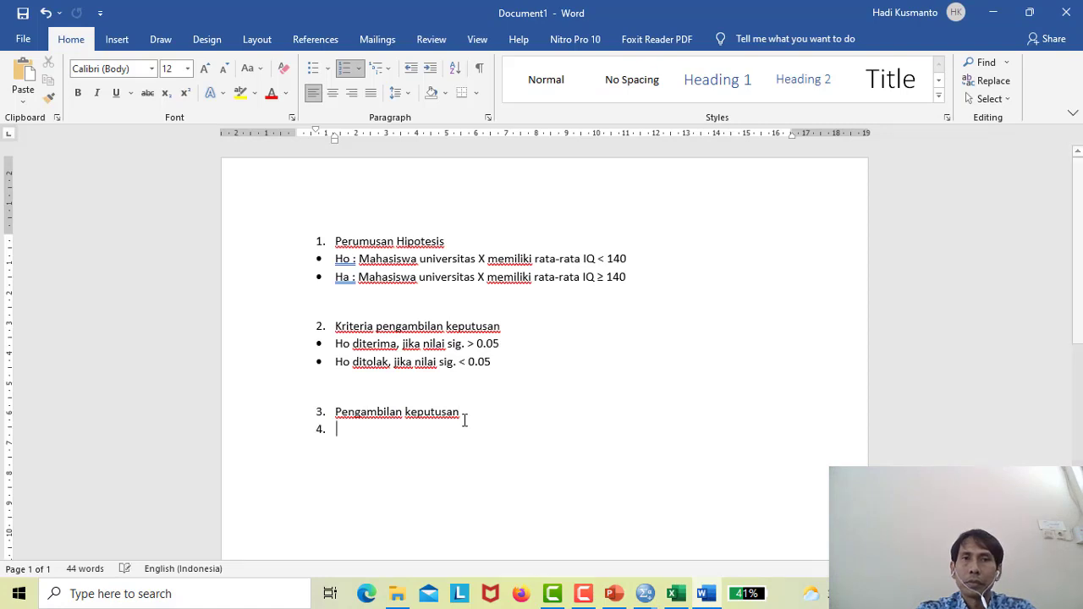
pyautogui.press('BackSpace')
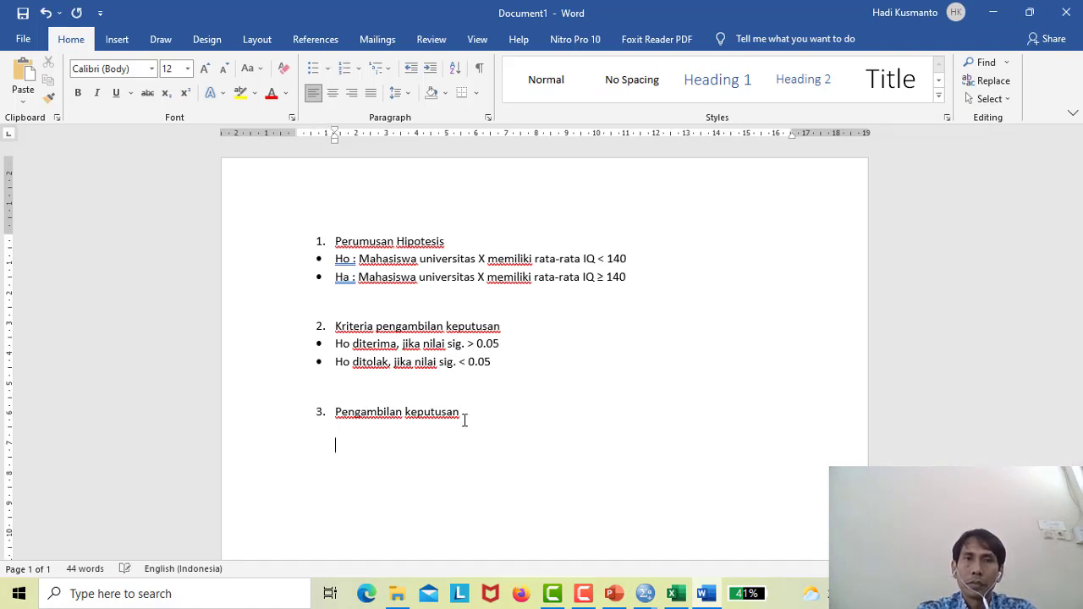
pyautogui.hotkey('ctrl', 'v')
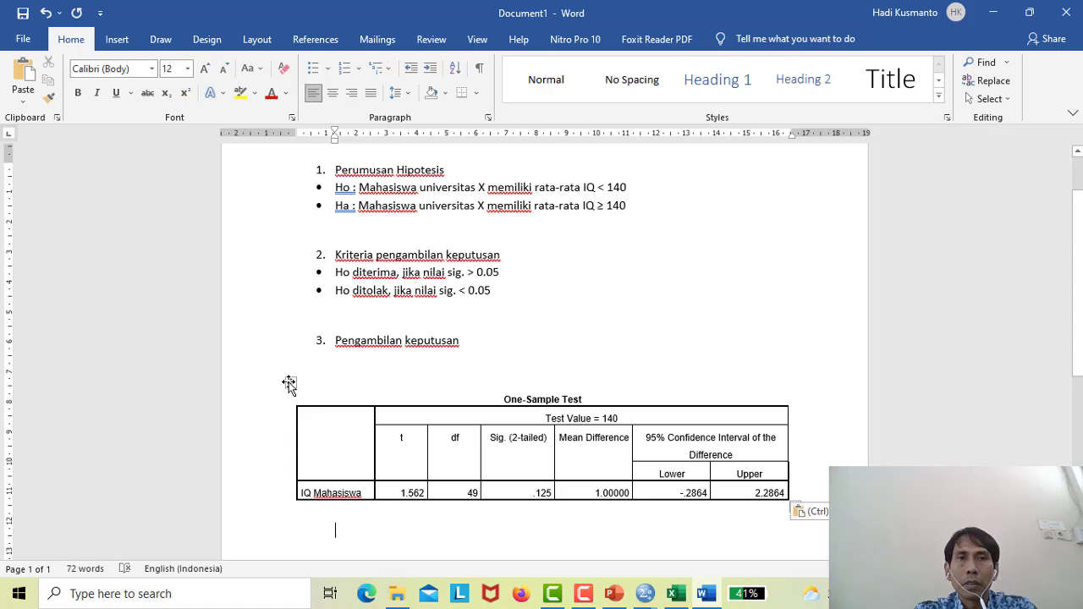
pyautogui.moveTo(288, 384); pyautogui.dragTo(284, 364)
pyautogui.click(349, 526)
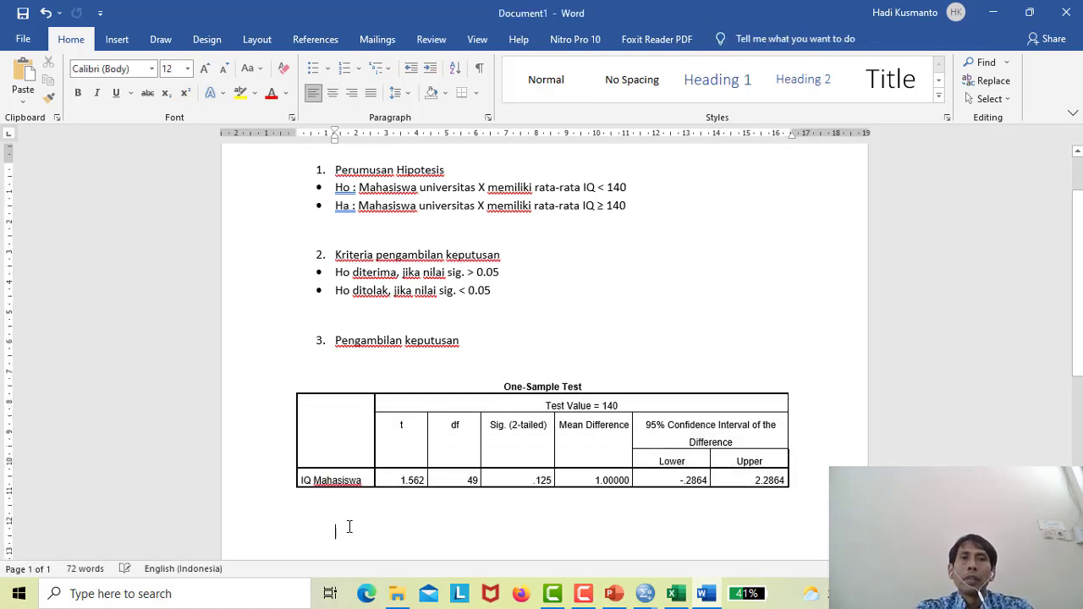
# Write "Dari tabel tersebut, diperoleh nilai sig. sebesar 0.125 > 0.05" below the One-Sample Test table
pyautogui.write('Dari')
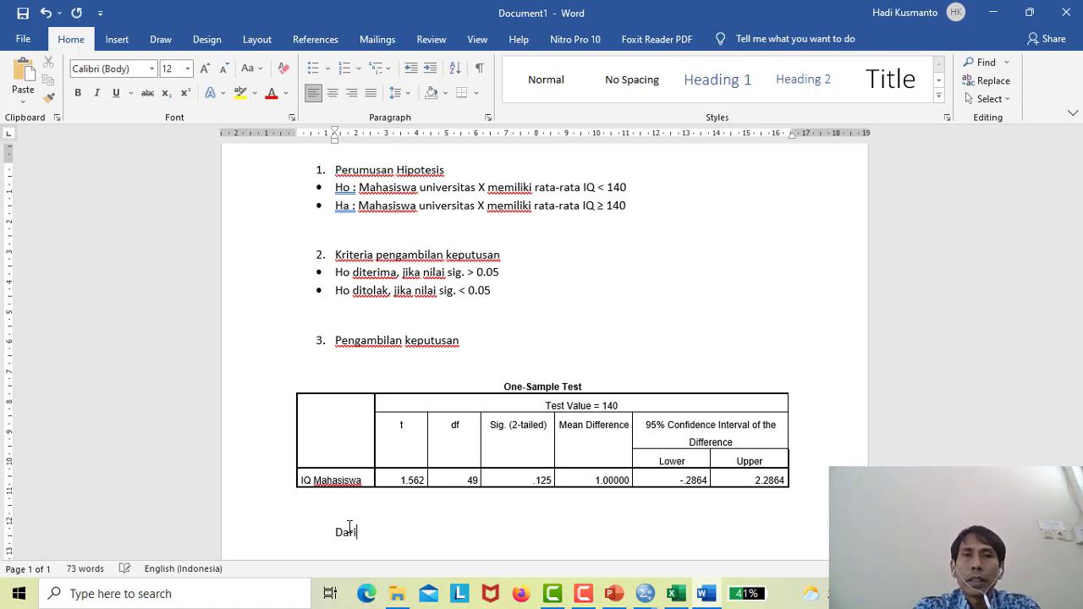
pyautogui.write(' tabel')
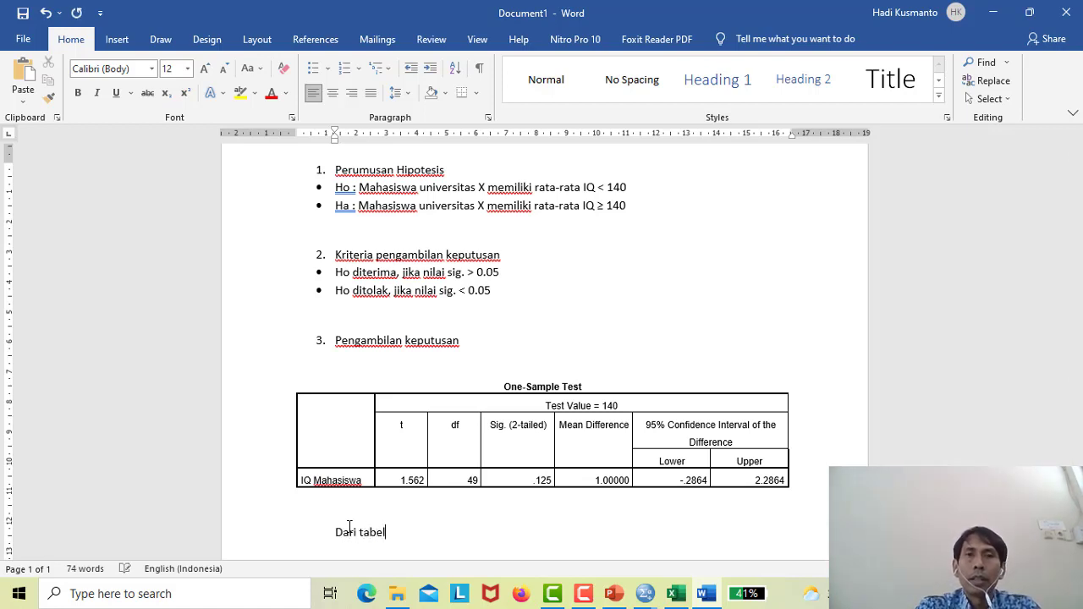
pyautogui.write(' tersebut')
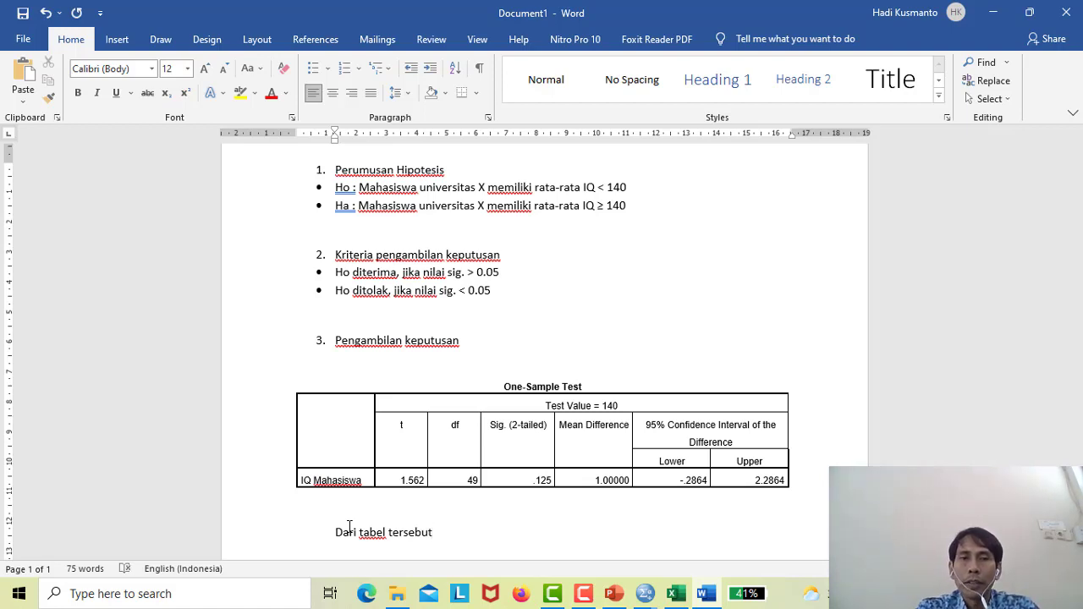
pyautogui.write(', dipero')
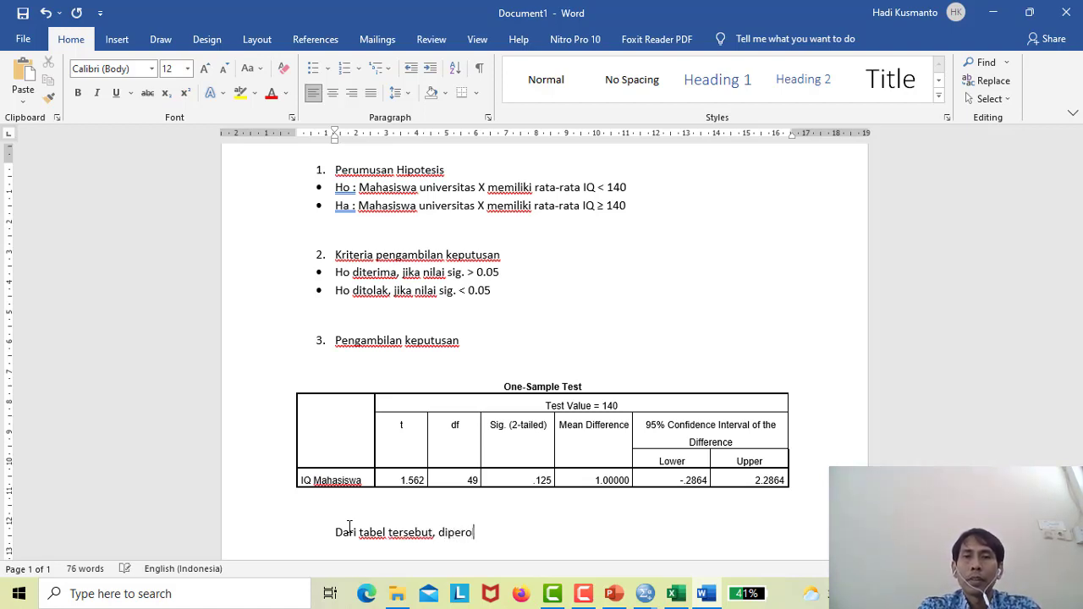
pyautogui.write('leh nilai')
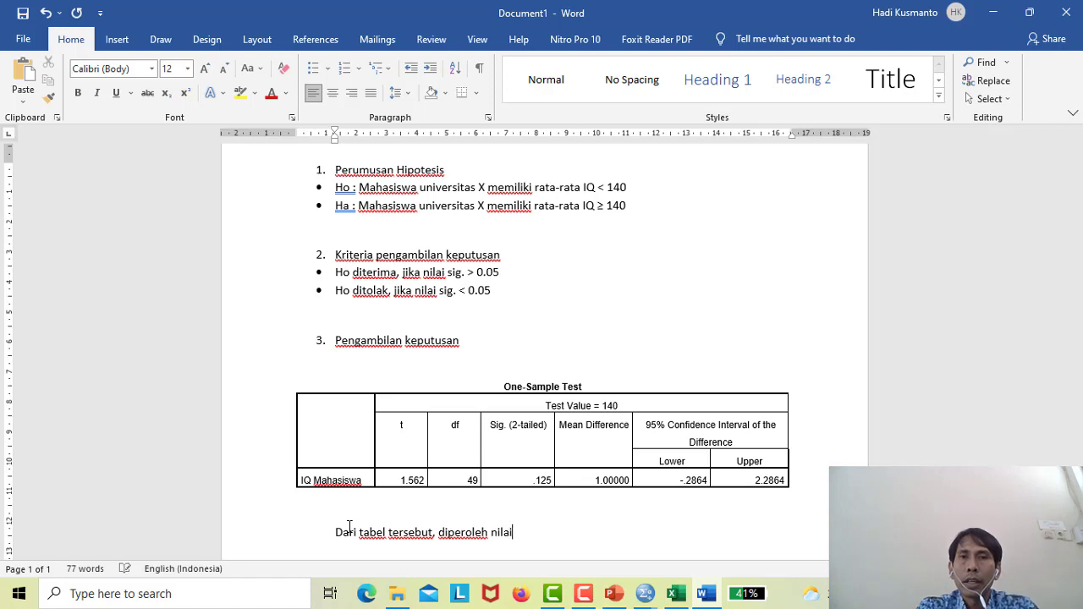
pyautogui.write(' sig')
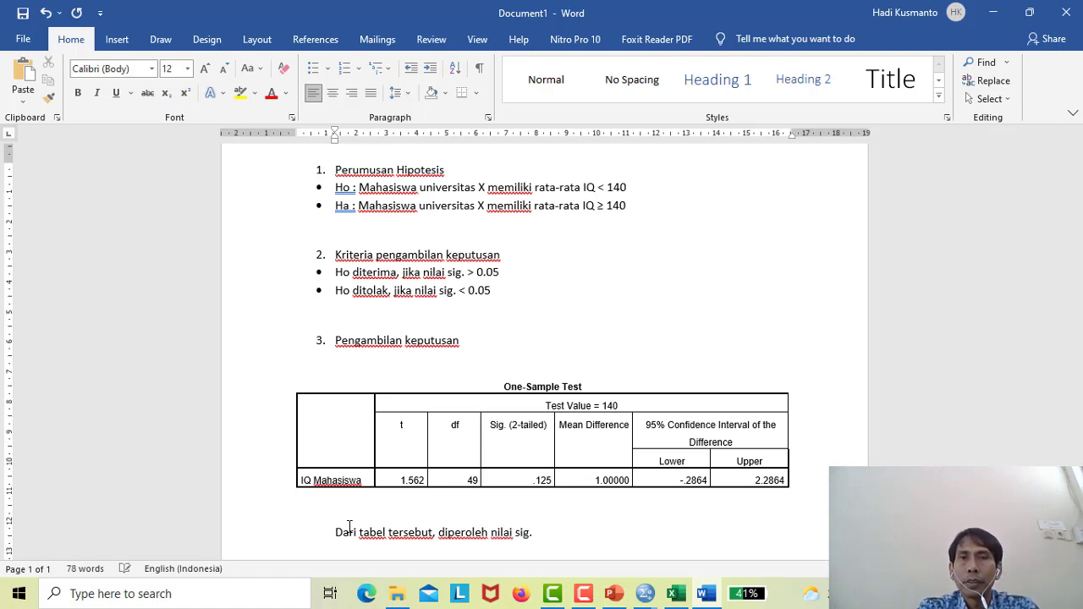
pyautogui.write('. sebesar')
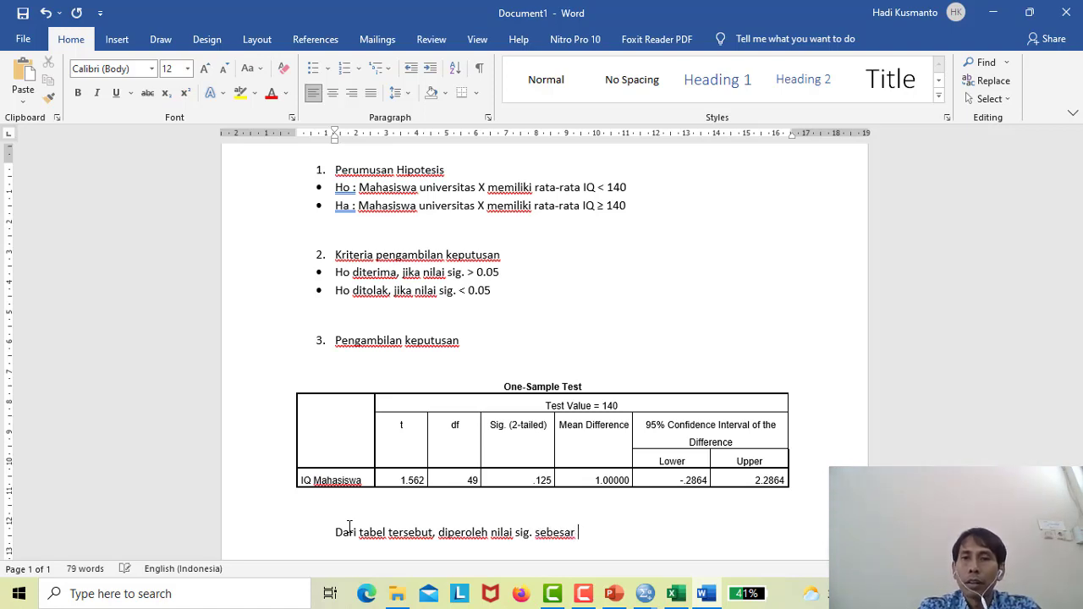
pyautogui.write('0.1')
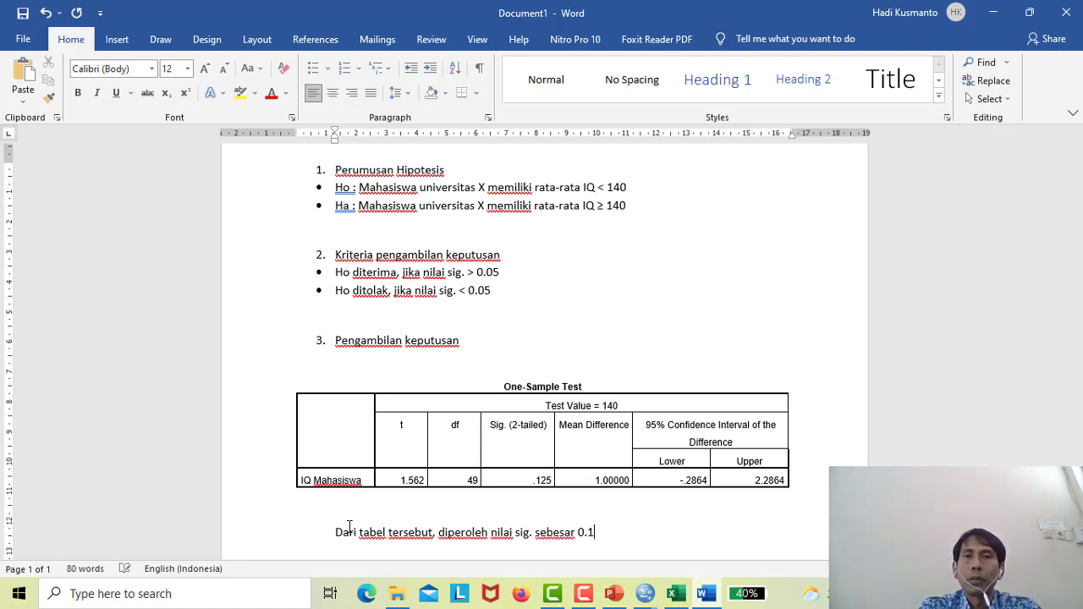
pyautogui.write('25')
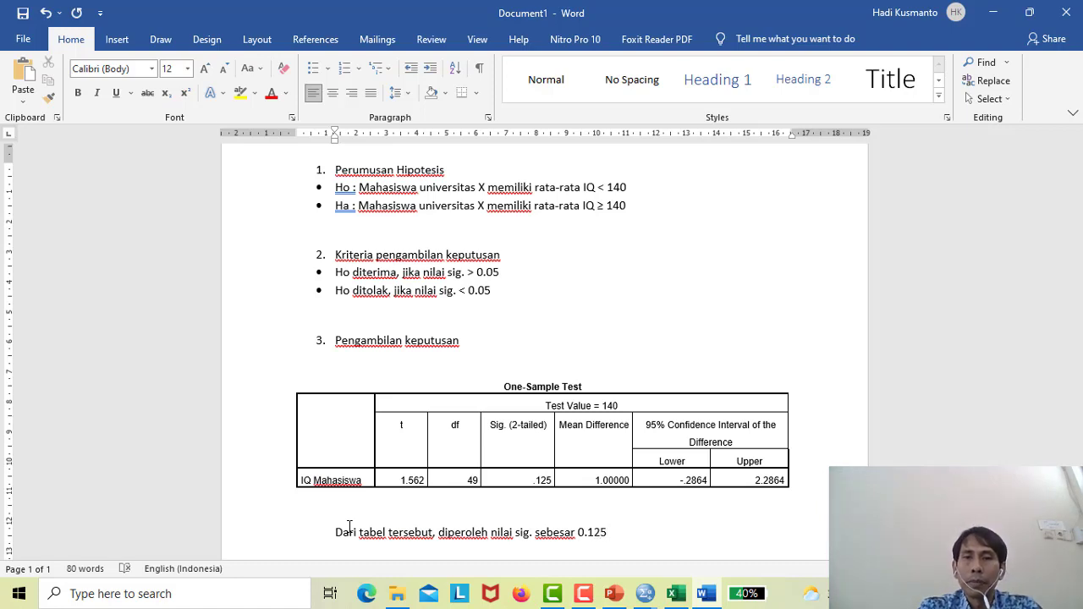
pyautogui.write(' > 0.05')
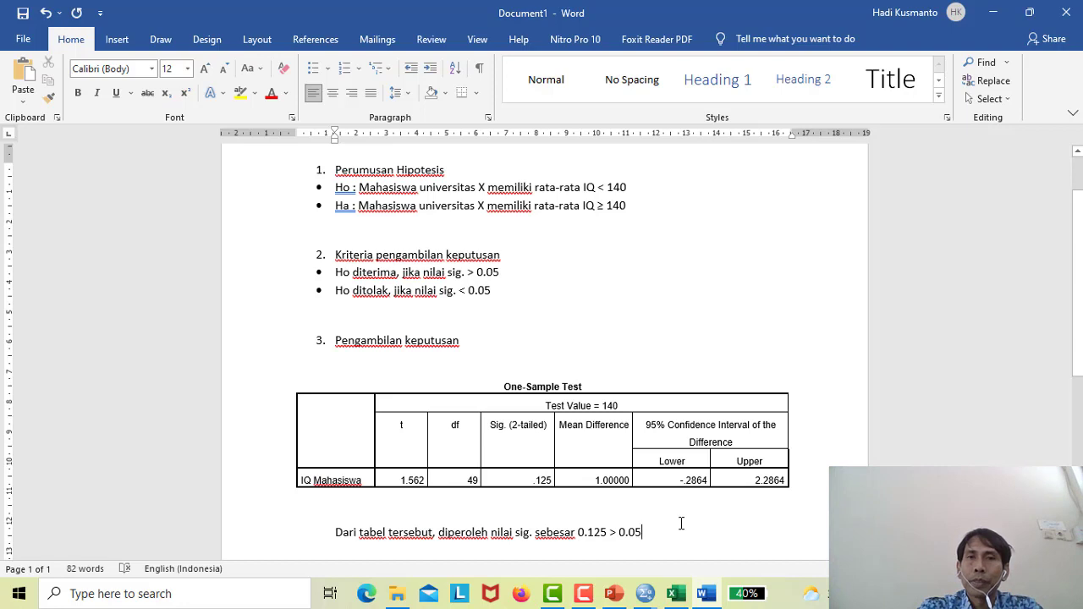
# Continue the sentence below the table with ", sehingga Ho diterima. Jadi dapat disimpulkan"
pyautogui.write(', sehin')
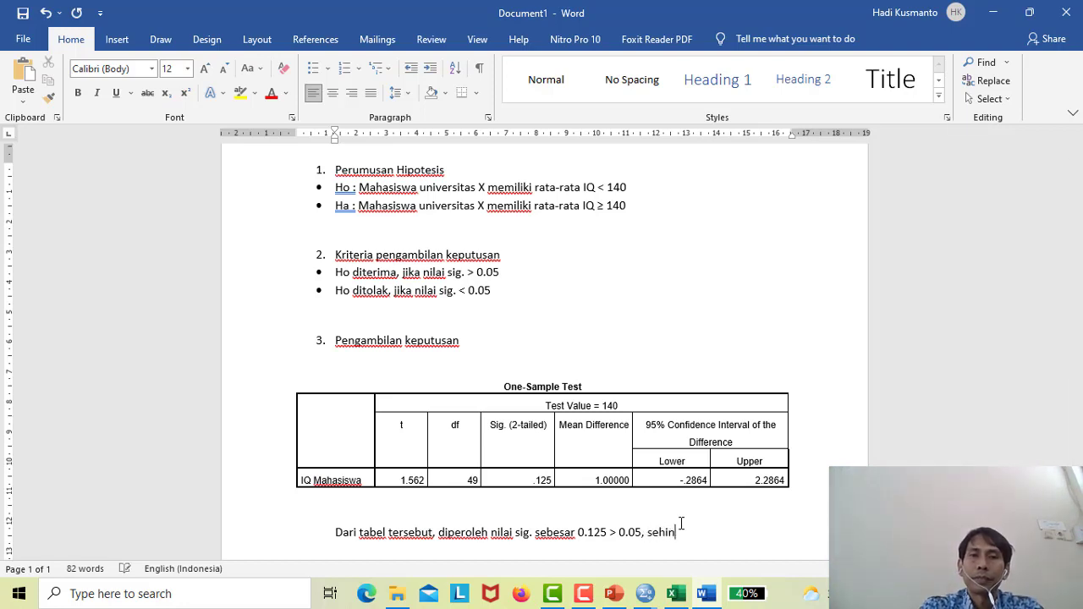
pyautogui.write('gga Ho ')
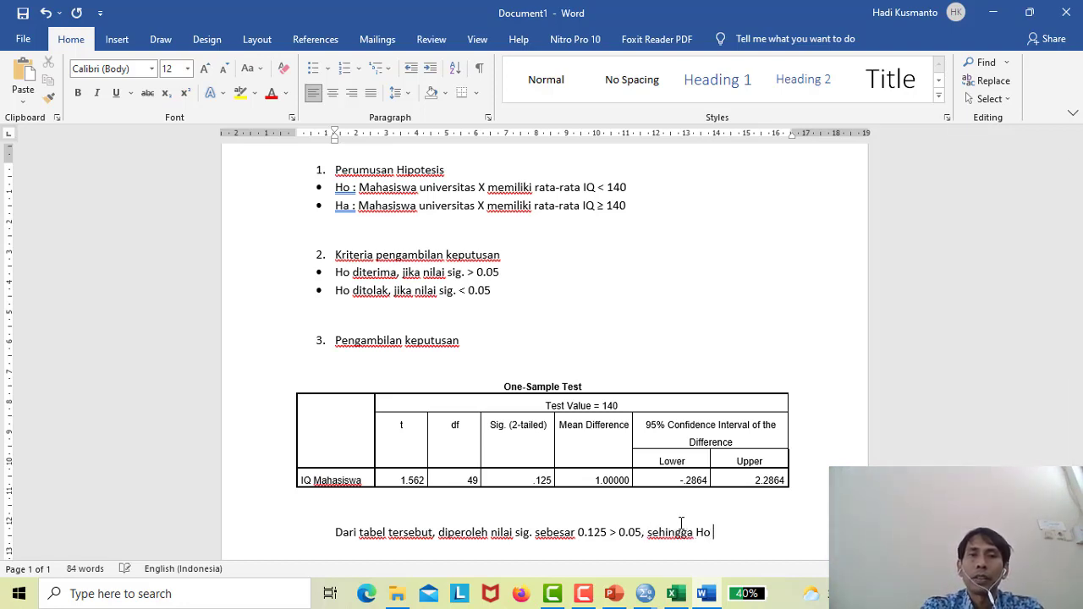
pyautogui.write('diterima')
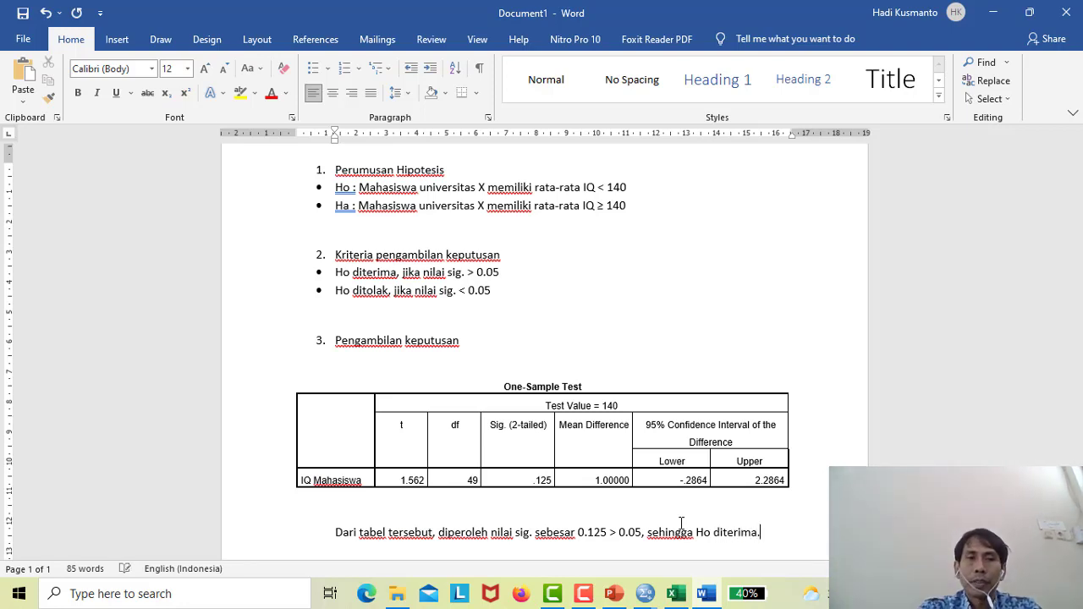
pyautogui.write('. jadi dap')
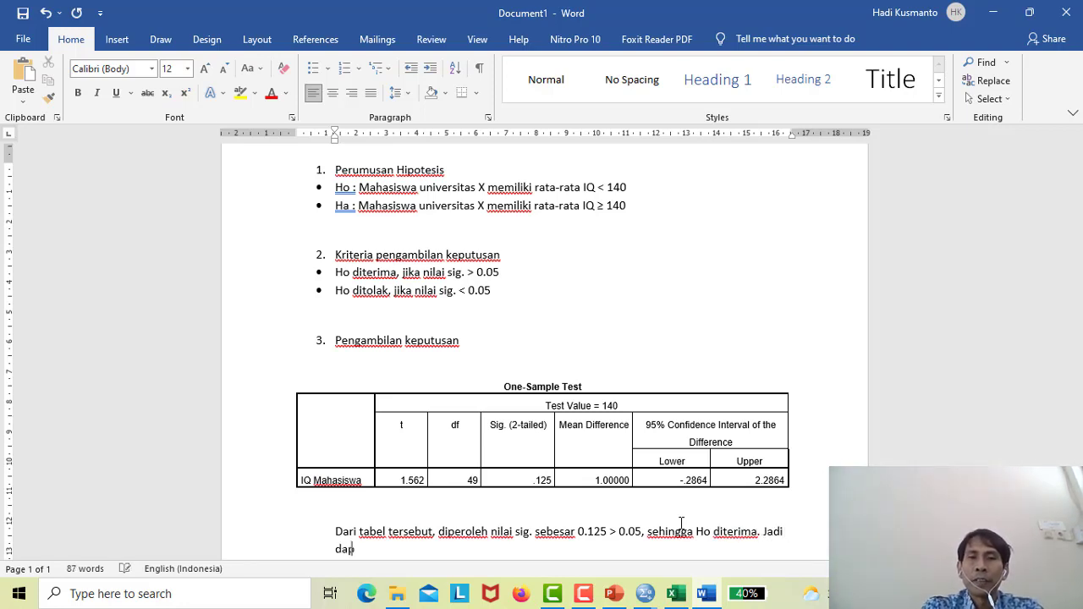
pyautogui.write('at disim')
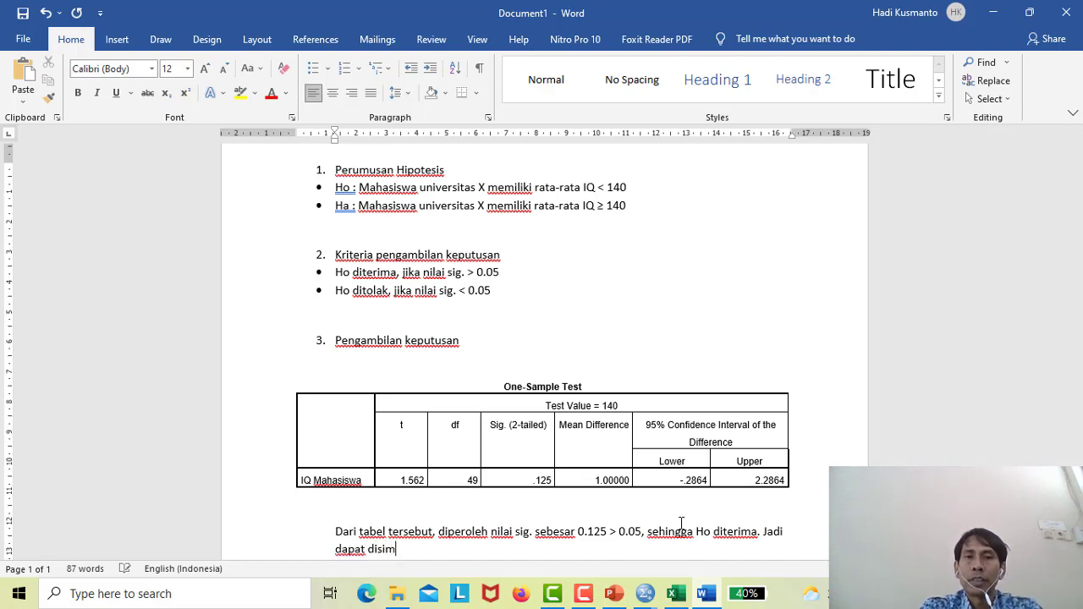
pyautogui.write('pulkan')
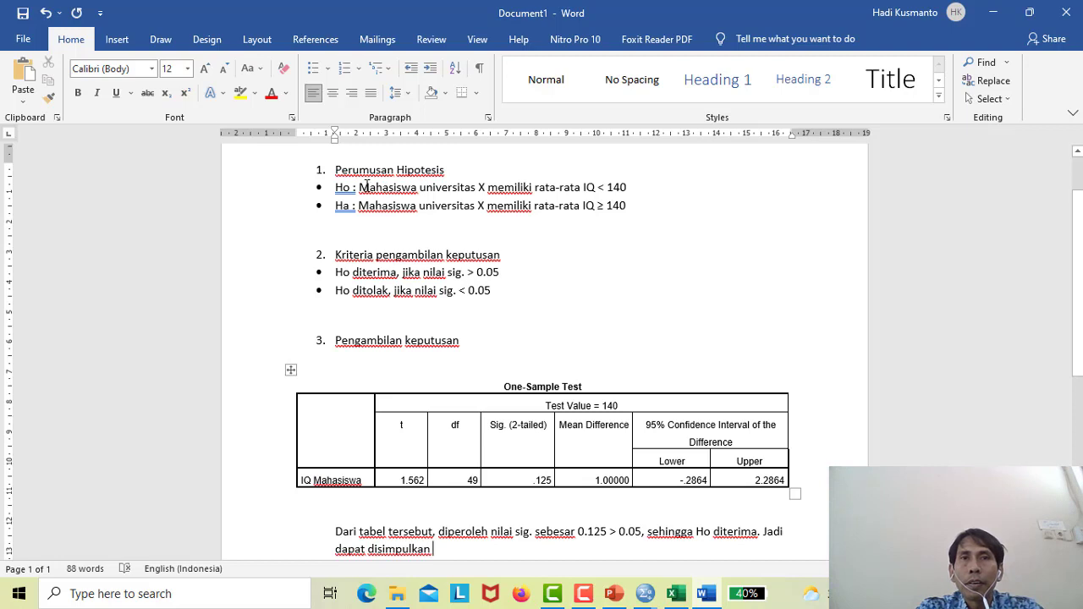
# Complete the conclusion with "bahwa benar" followed by a copy of the Ho statement "Mahasiswa universitas X memiliki rata-rata IQ < 140"
pyautogui.moveTo(362, 187); pyautogui.dragTo(631, 188)
pyautogui.hotkey('ctrl', 'c')
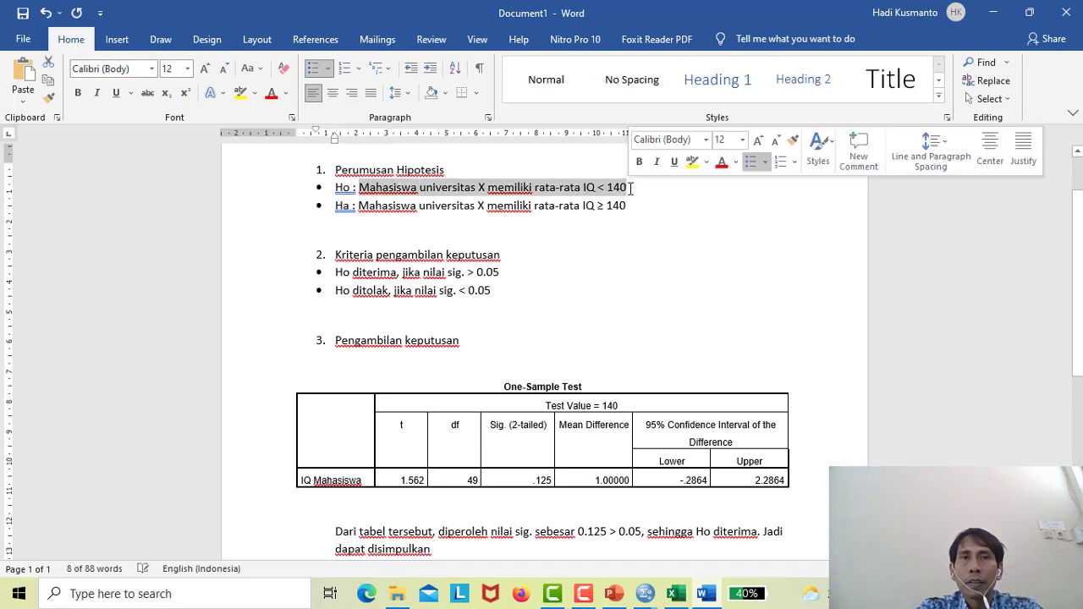
pyautogui.click(459, 555)
pyautogui.write('bahwa ')
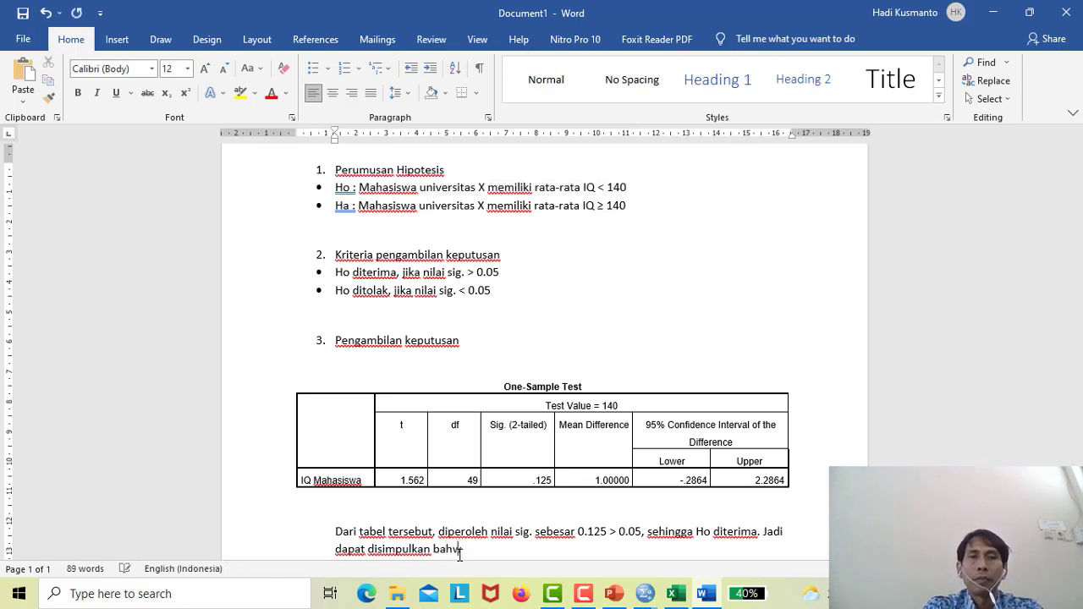
pyautogui.write('ben')
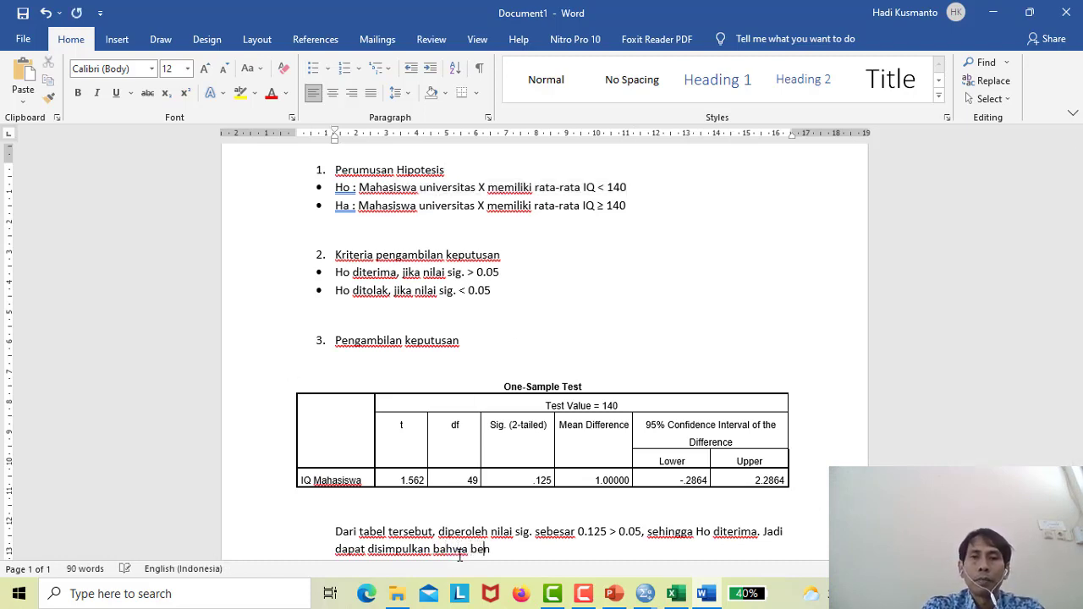
pyautogui.write('ar')
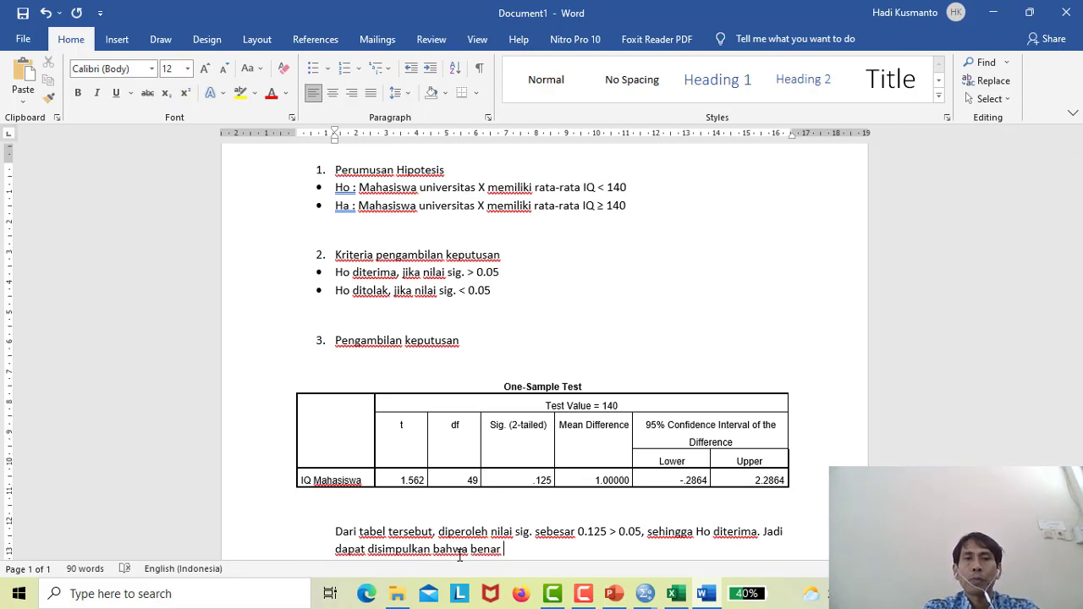
pyautogui.hotkey('ctrl', 'v')
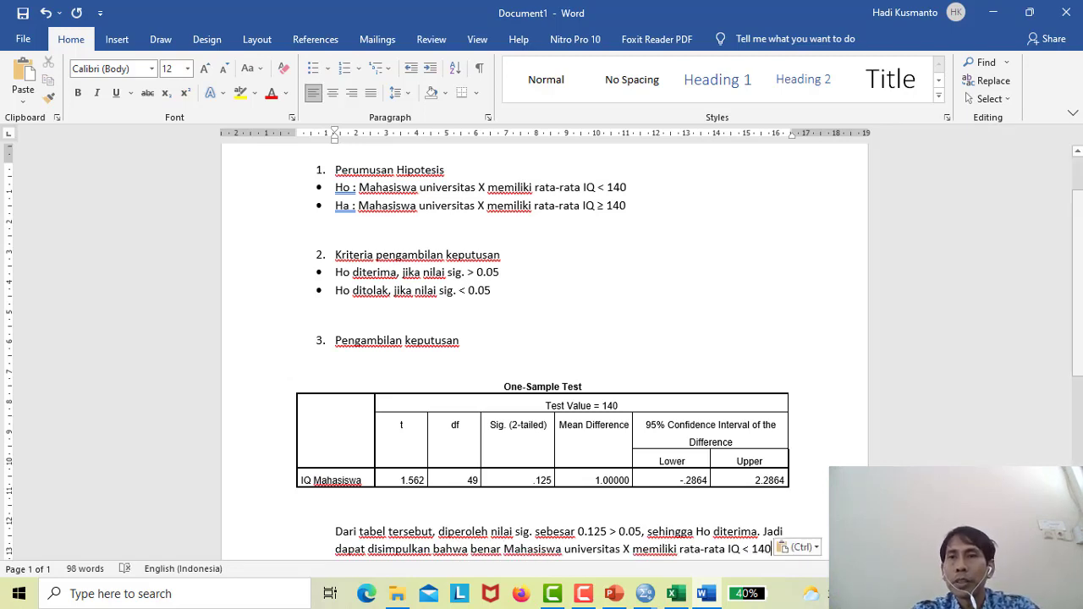
# Add empty lines after the conclusion and start a new blank page in the document
pyautogui.moveTo(1079, 320); pyautogui.dragTo(1079, 403)
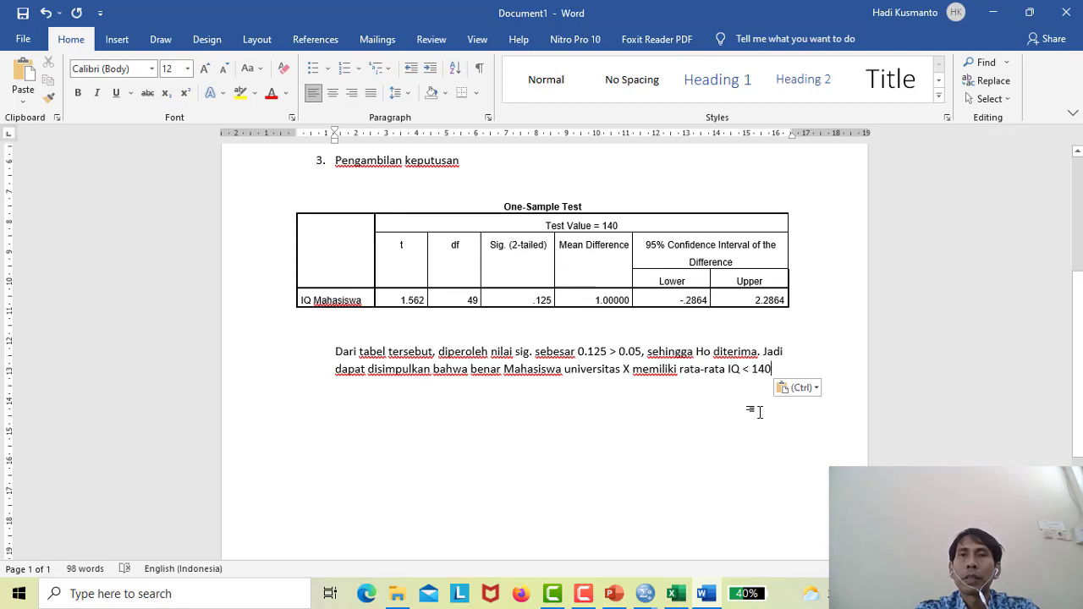
pyautogui.press('Return')
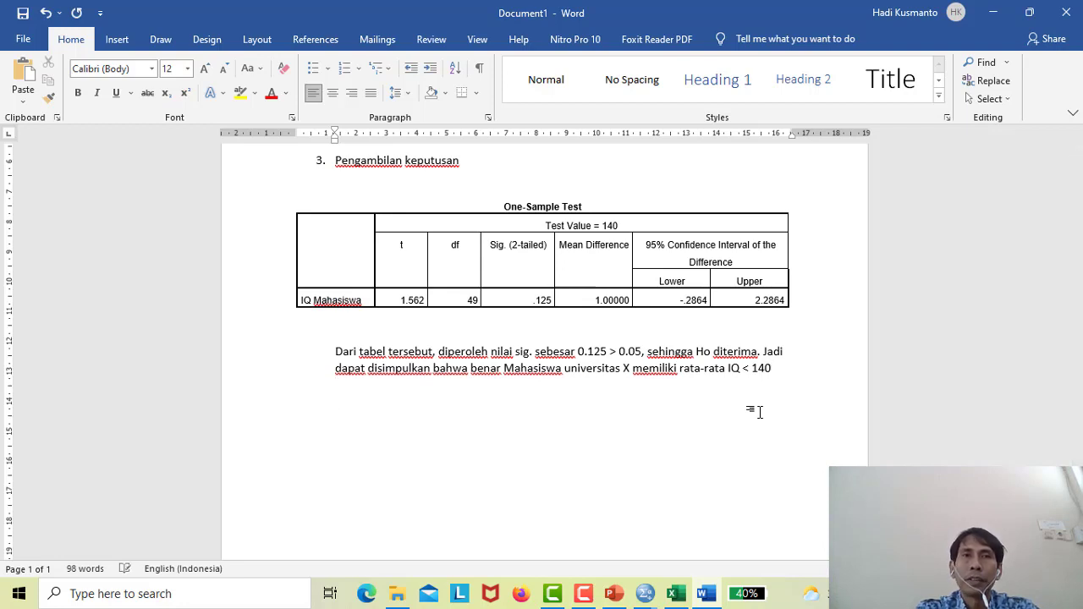
pyautogui.press('Return')
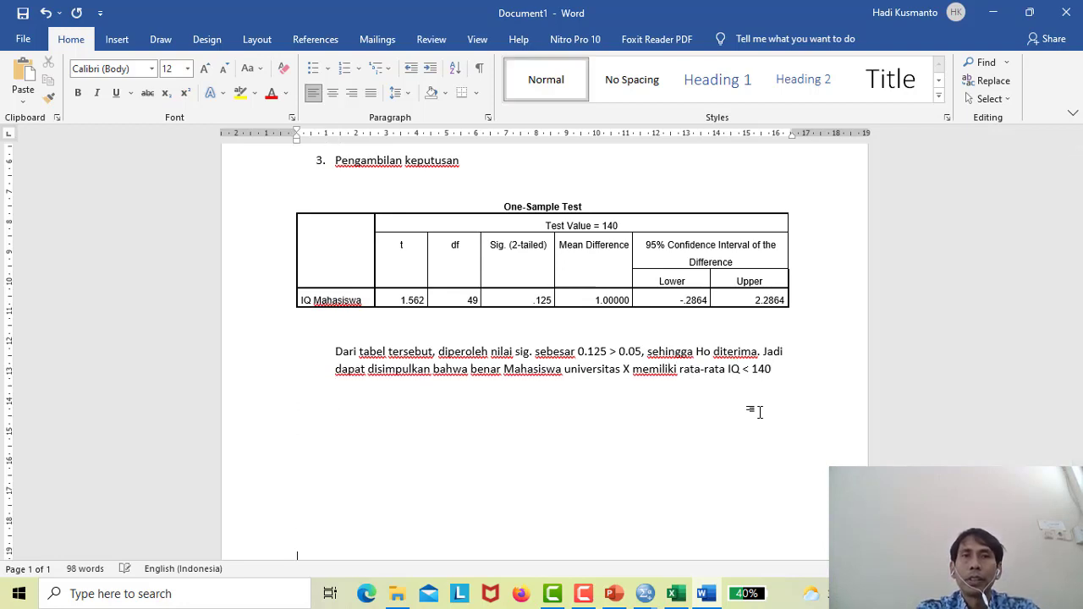
pyautogui.scroll(-2, 759, 412)
pyautogui.hotkey('ctrl', 'Return')
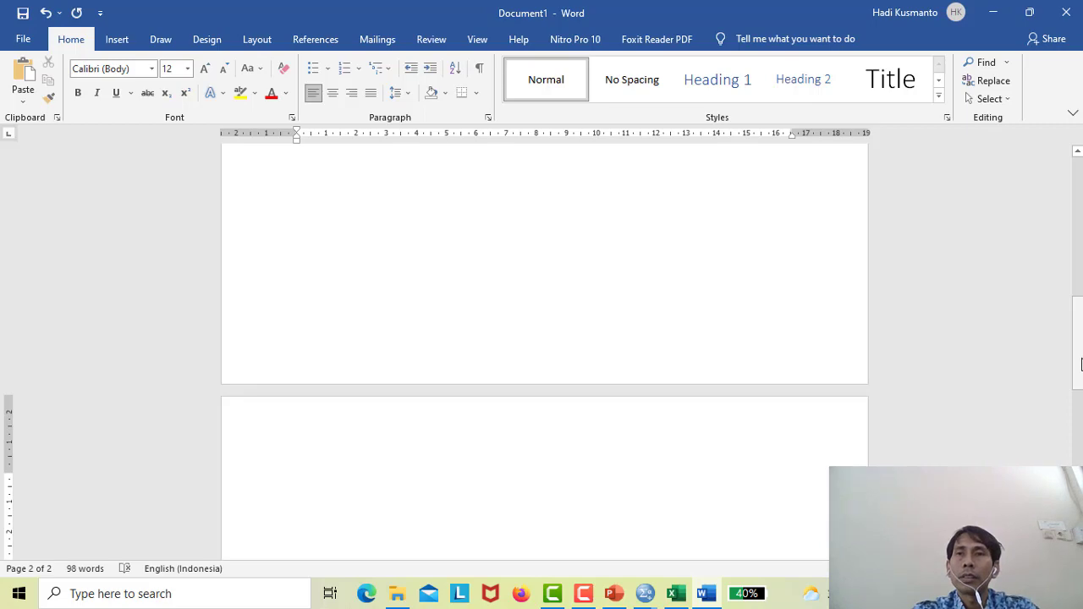
pyautogui.moveTo(1082, 364); pyautogui.dragTo(1079, 255)
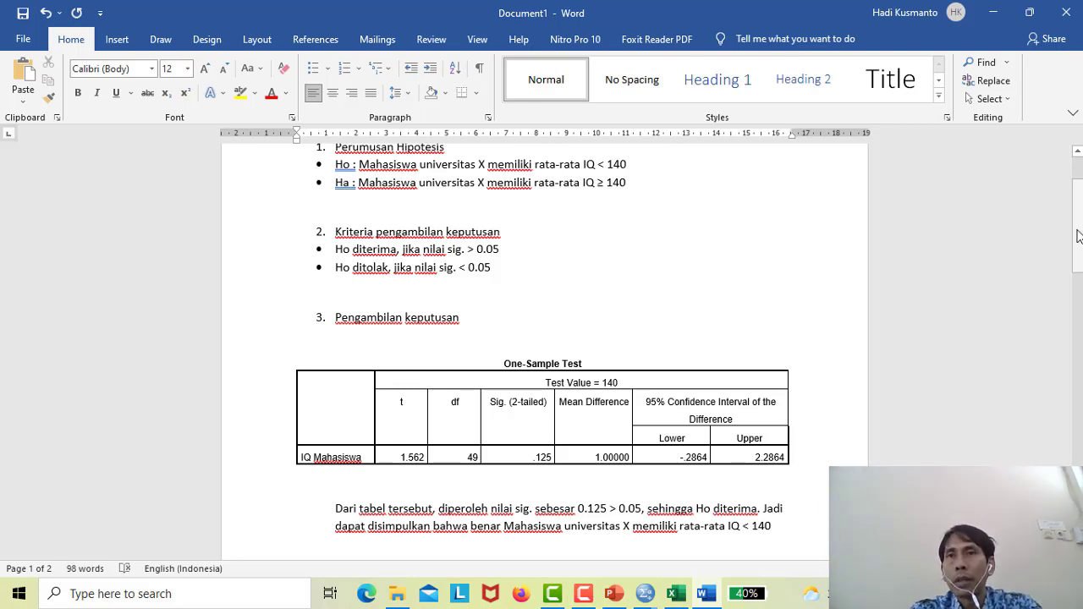
pyautogui.moveTo(1079, 236)
pyautogui.mouseDown()
pyautogui.moveTo(1080, 211)
pyautogui.moveTo(1080, 283)
pyautogui.moveTo(1078, 206)
pyautogui.moveTo(1078, 236)
pyautogui.mouseUp()
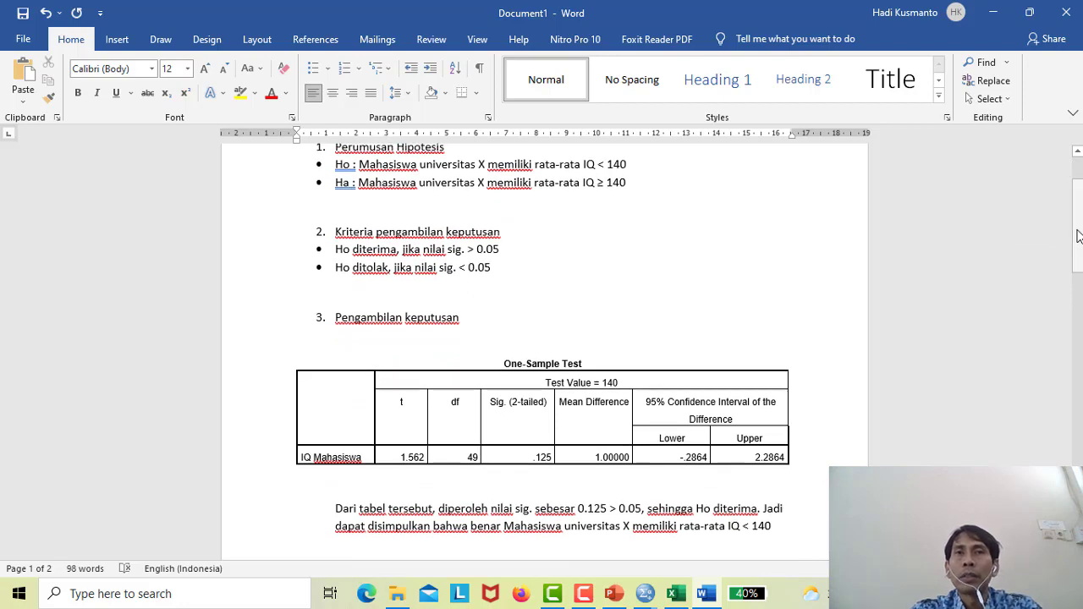
pyautogui.moveTo(1079, 236); pyautogui.dragTo(1079, 271)
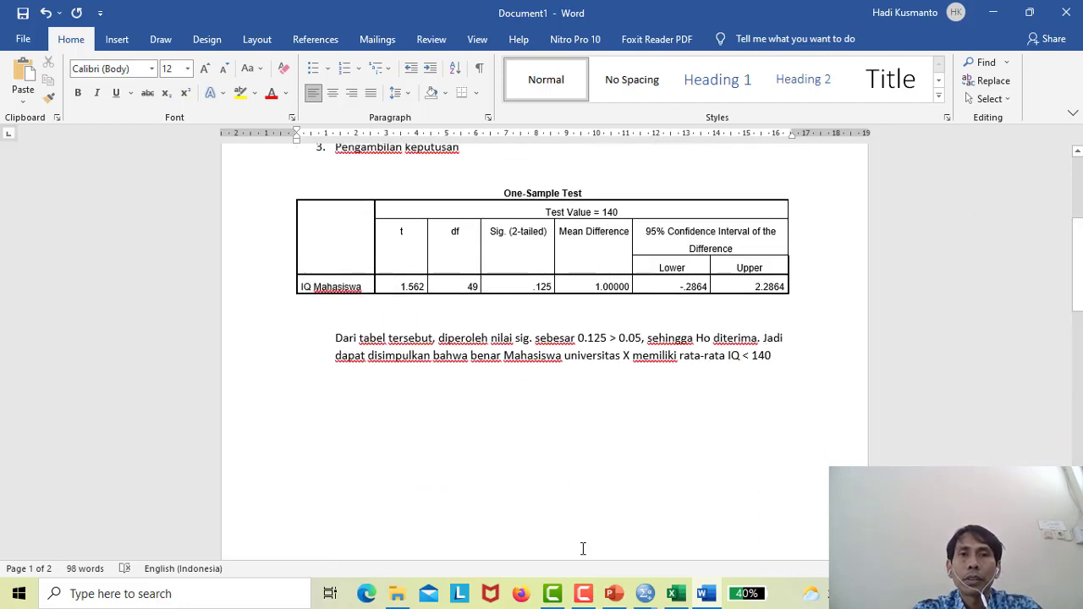
# Switch to the PowerPoint presentation on the t-test and open slide 7, "Contoh Kasus 2"
pyautogui.click(616, 595)
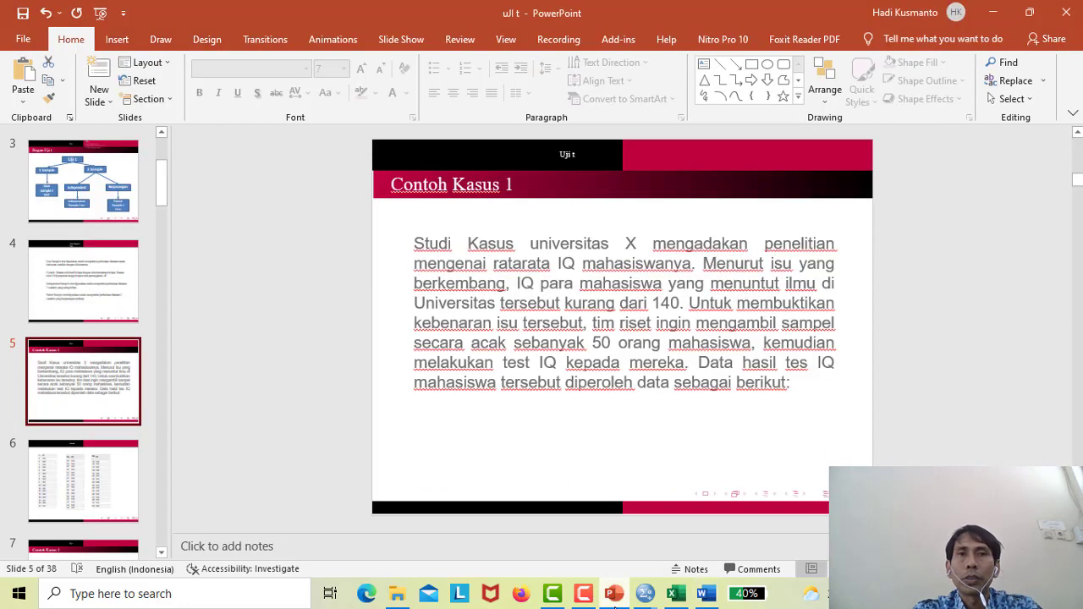
pyautogui.click(77, 471)
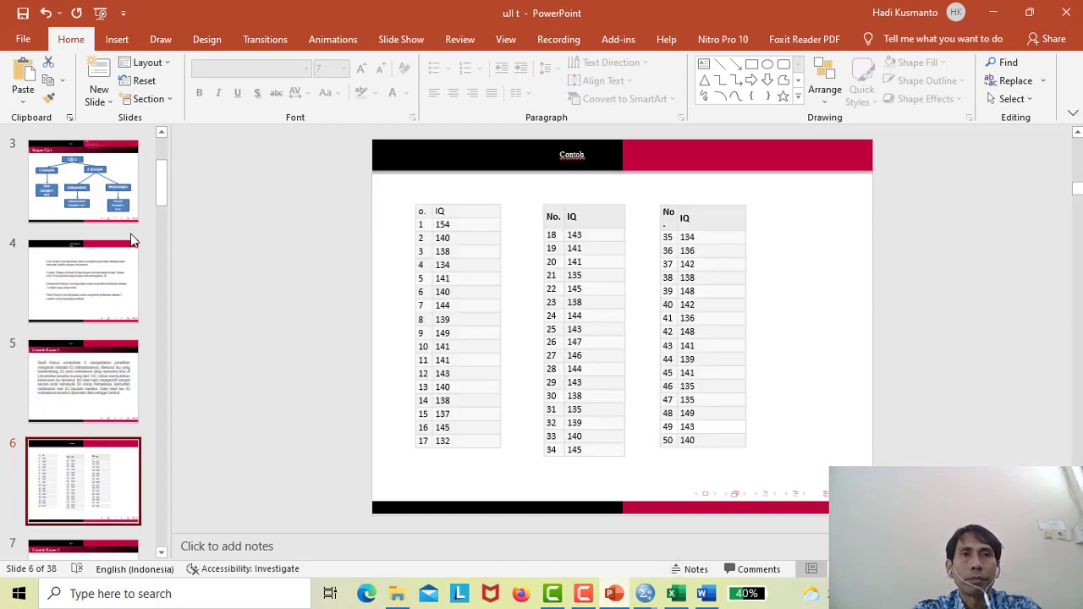
pyautogui.moveTo(161, 191); pyautogui.dragTo(156, 226)
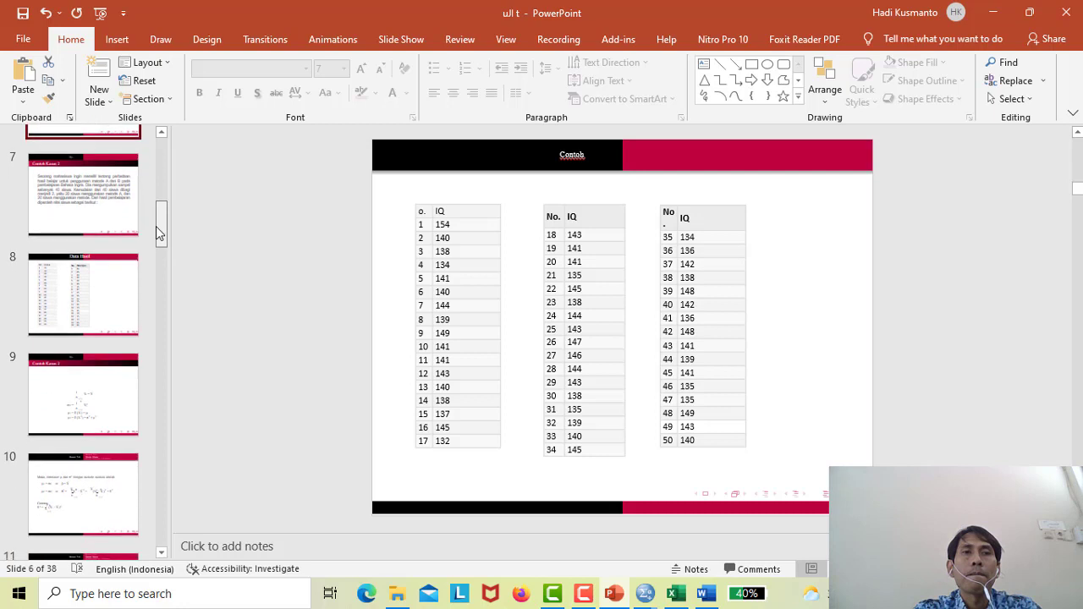
pyautogui.click(81, 215)
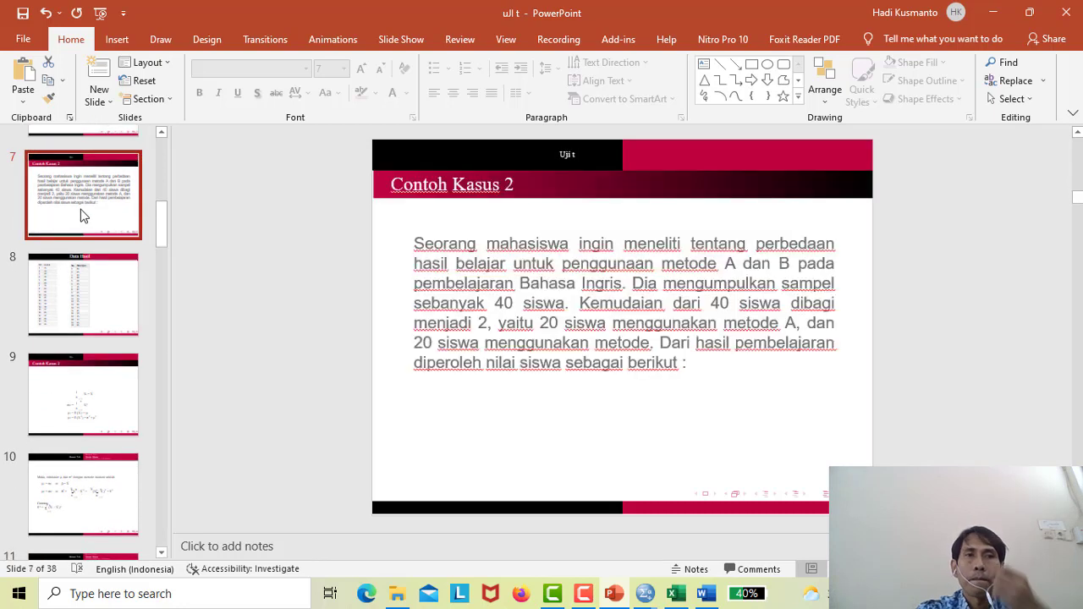
pyautogui.click(161, 134)
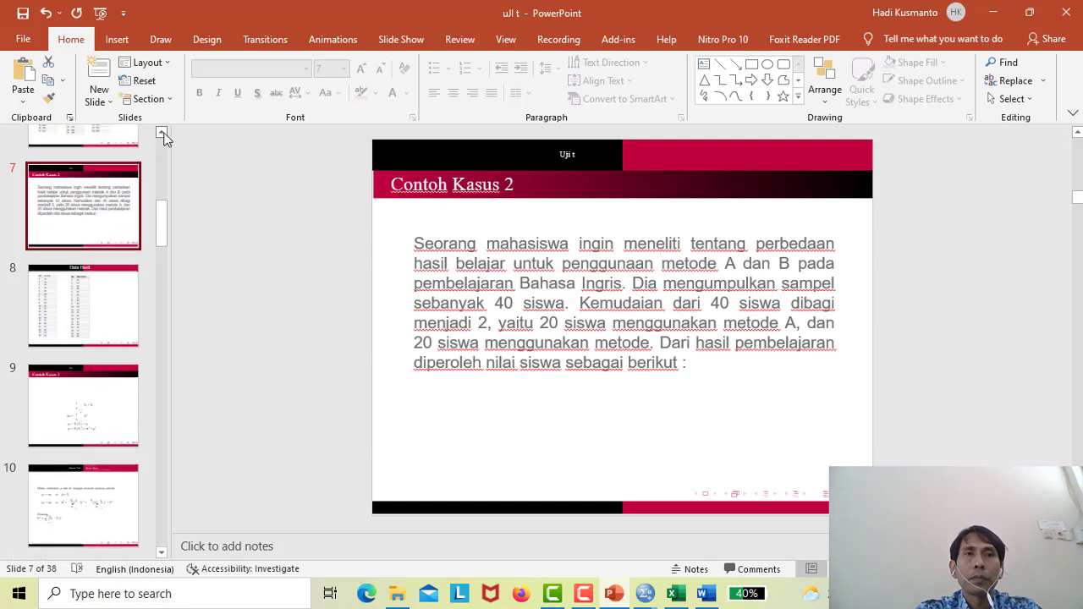
pyautogui.click(162, 134)
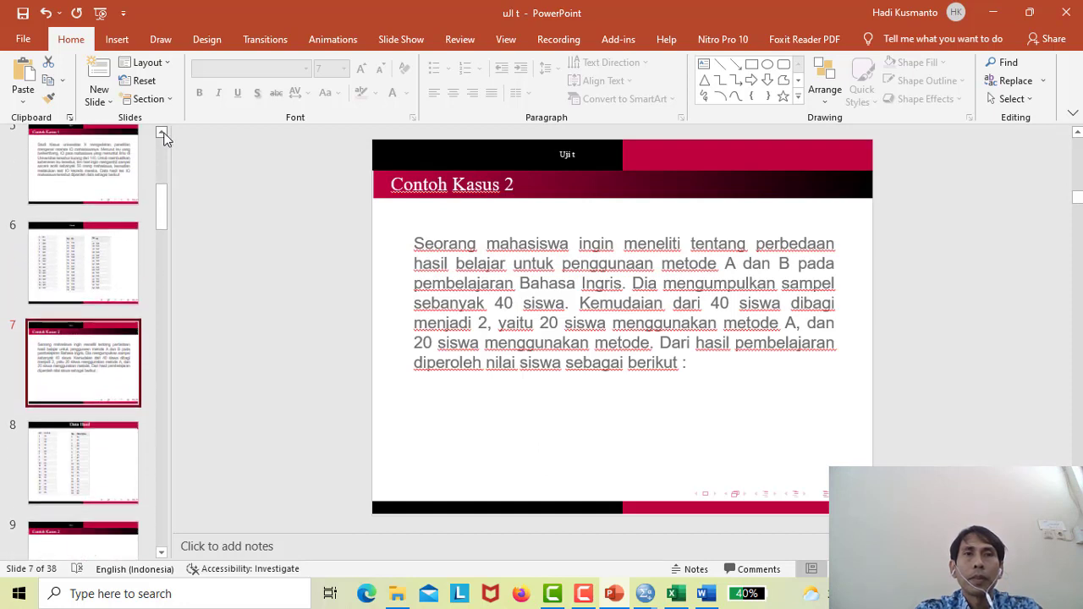
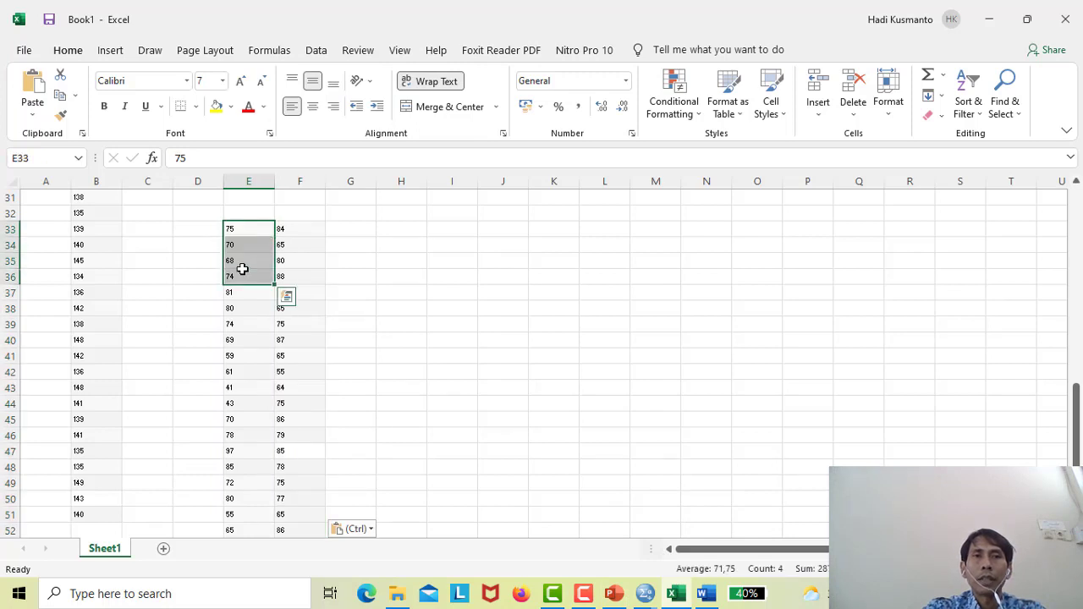
# Switch to SPSS and create a new empty dataset
pyautogui.moveTo(648, 593)
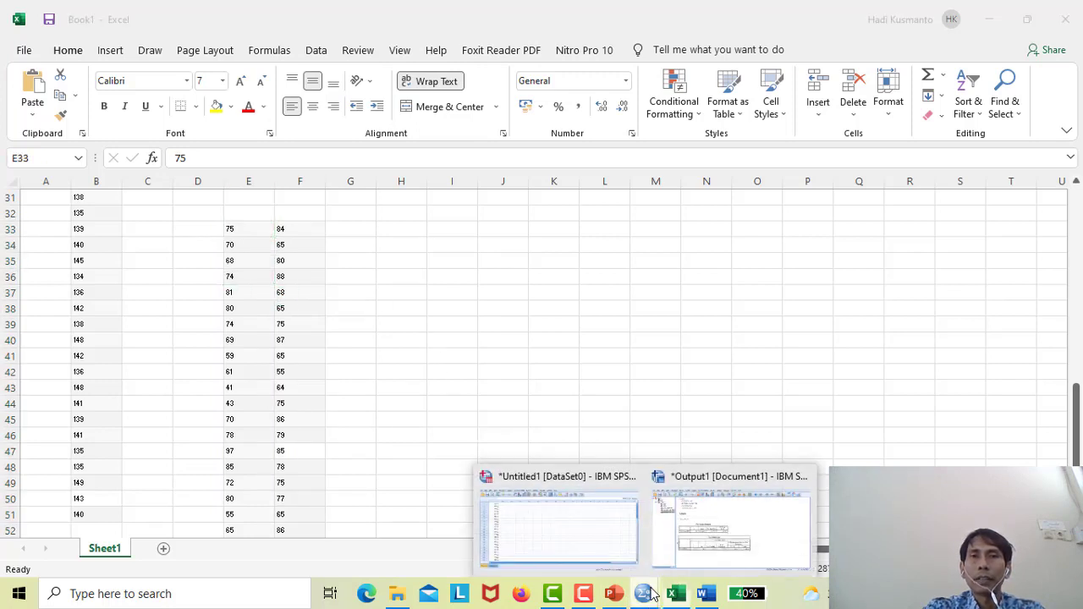
pyautogui.click(595, 546)
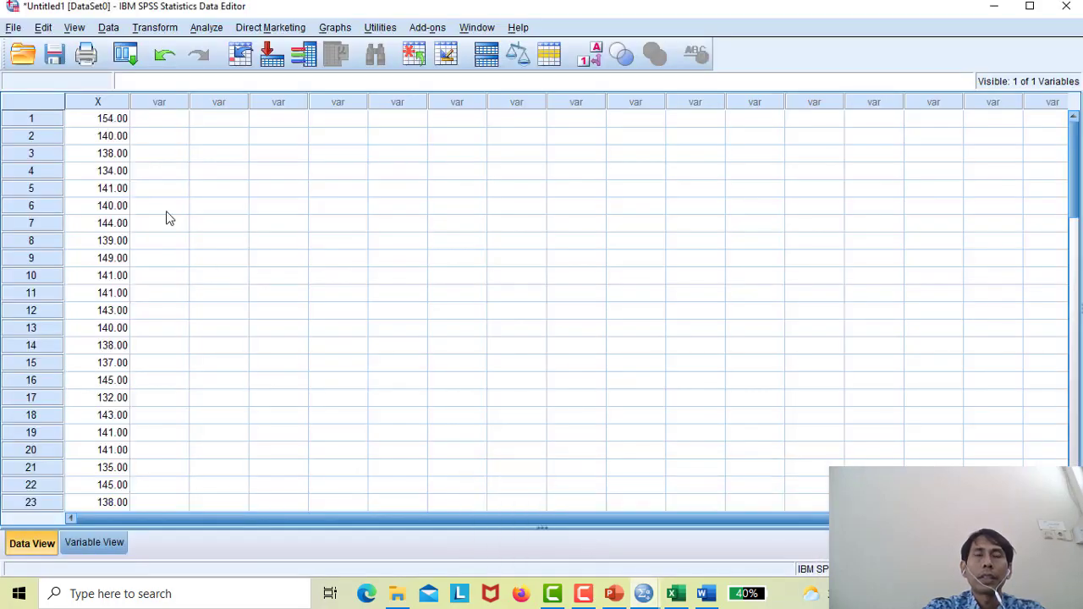
pyautogui.click(12, 28)
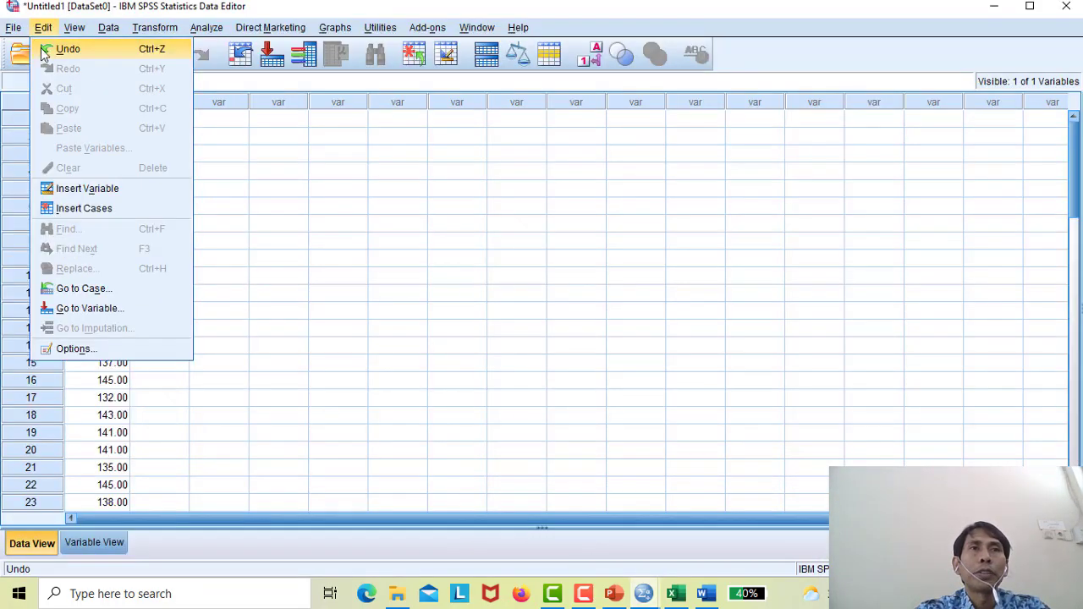
pyautogui.moveTo(17, 38)
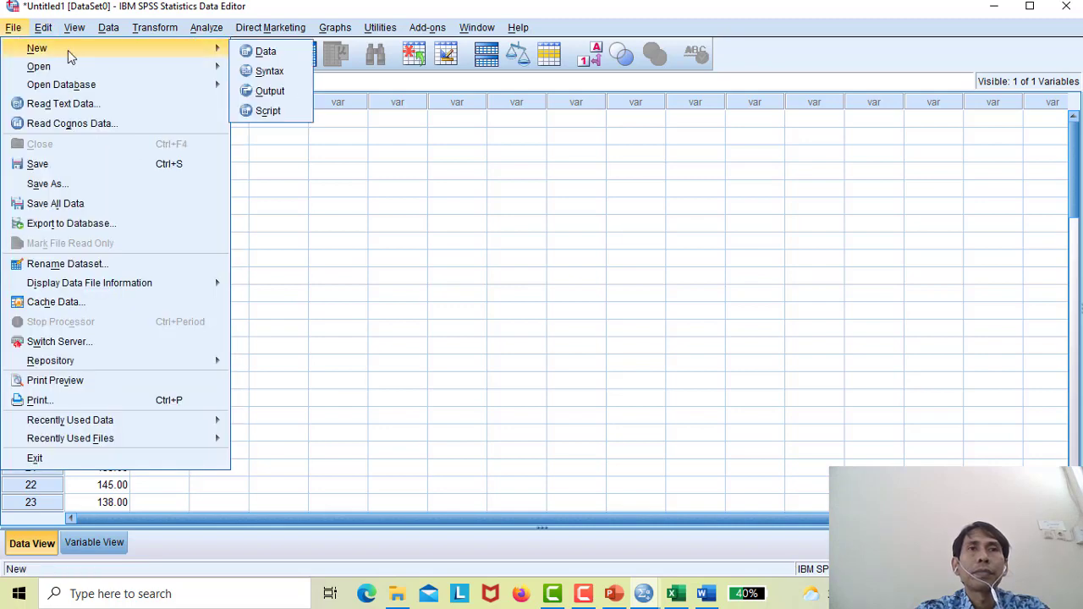
pyautogui.click(264, 52)
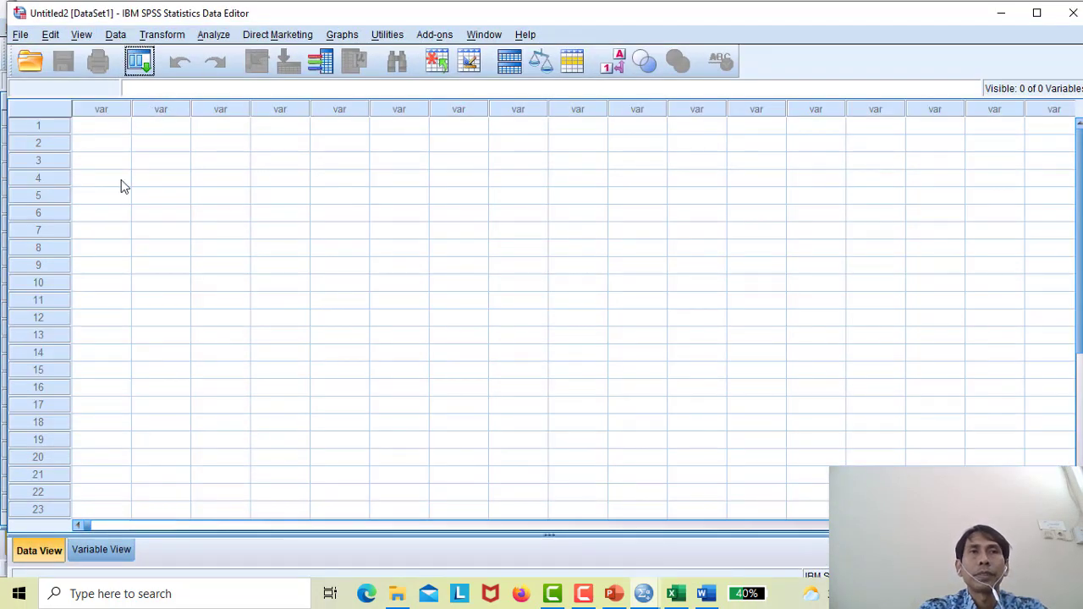
# Define the first variable of the new dataset as X with the label "Hasil Belajar Siswa"
pyautogui.click(98, 550)
pyautogui.click(123, 107)
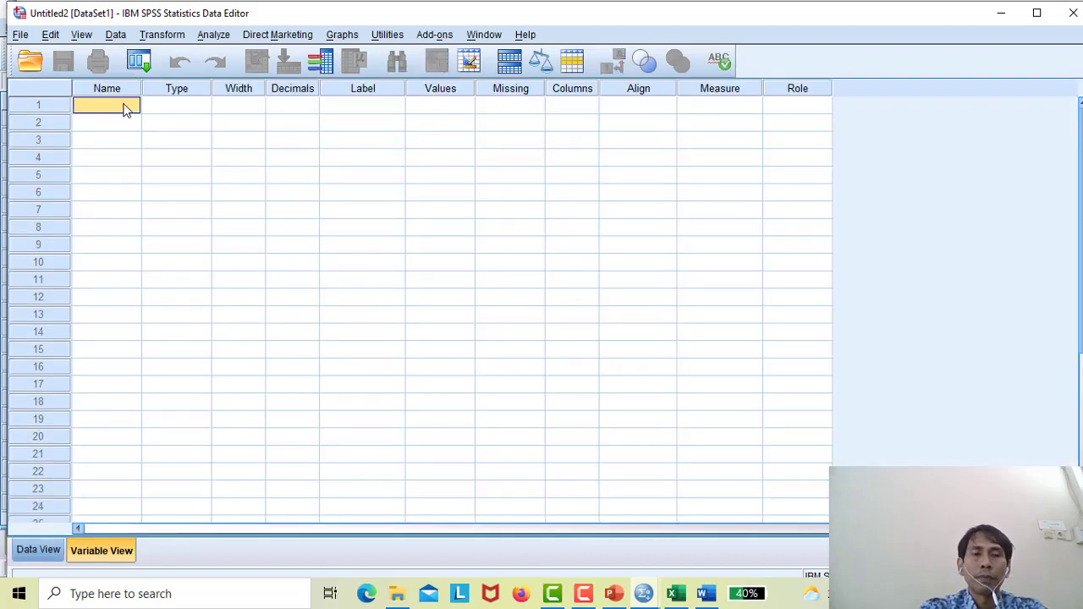
pyautogui.write('X')
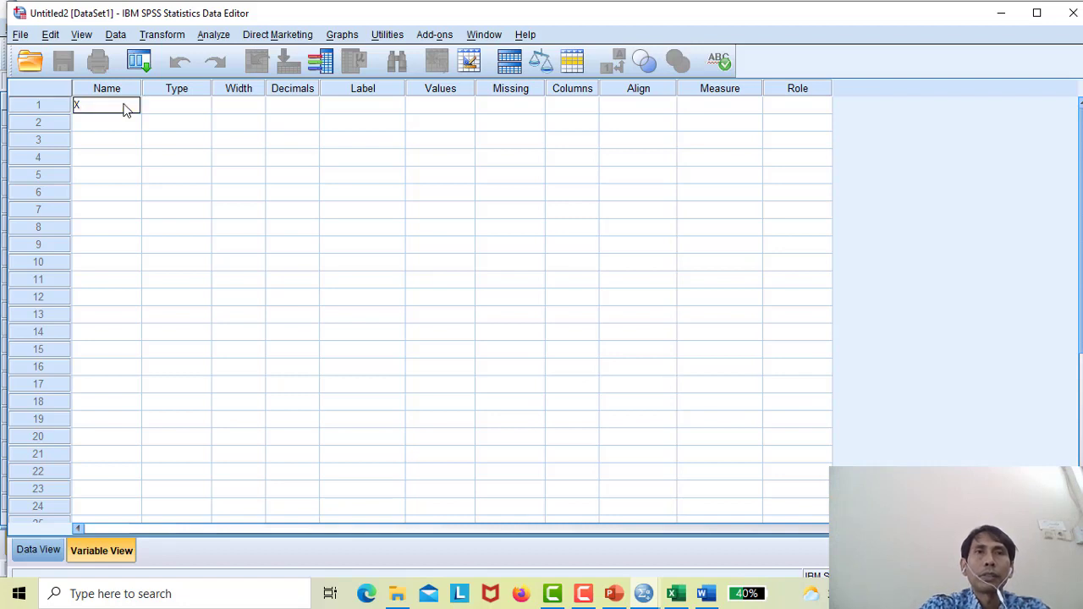
pyautogui.click(345, 108)
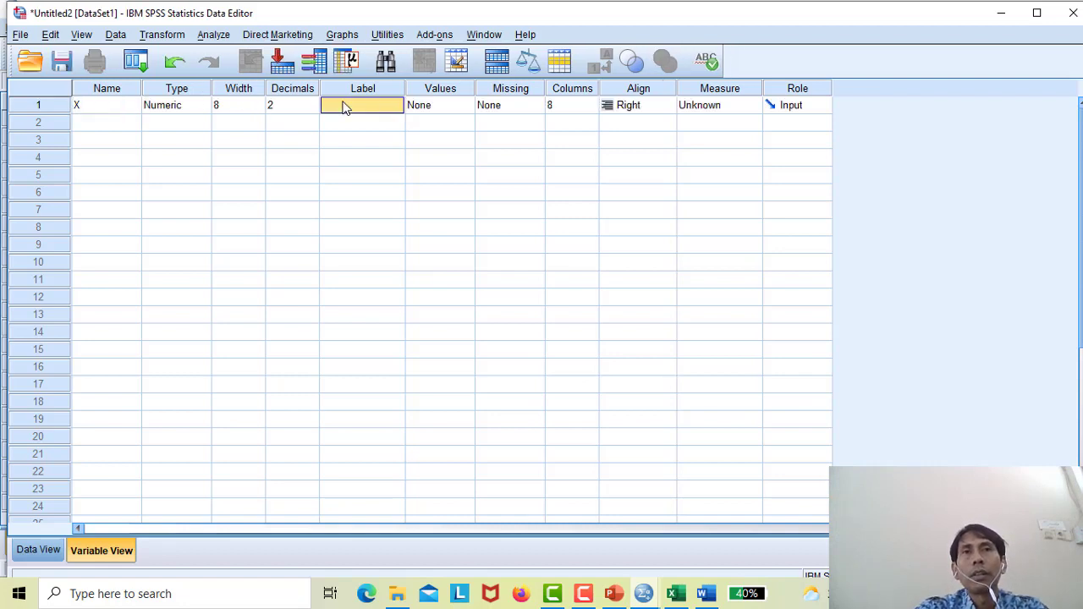
pyautogui.write('Hasil Belajar S')
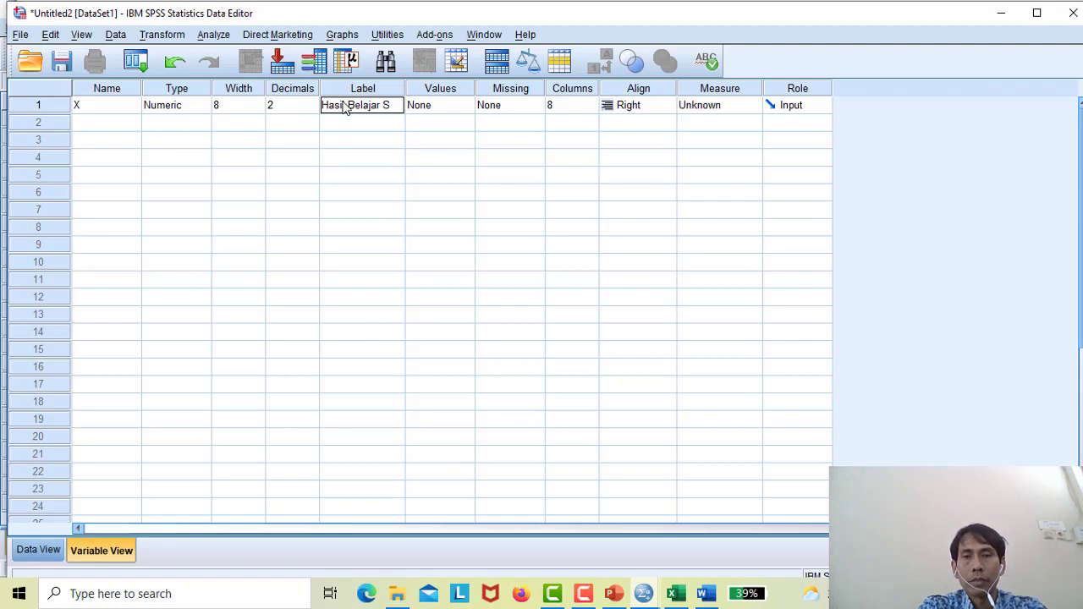
pyautogui.write('iswa')
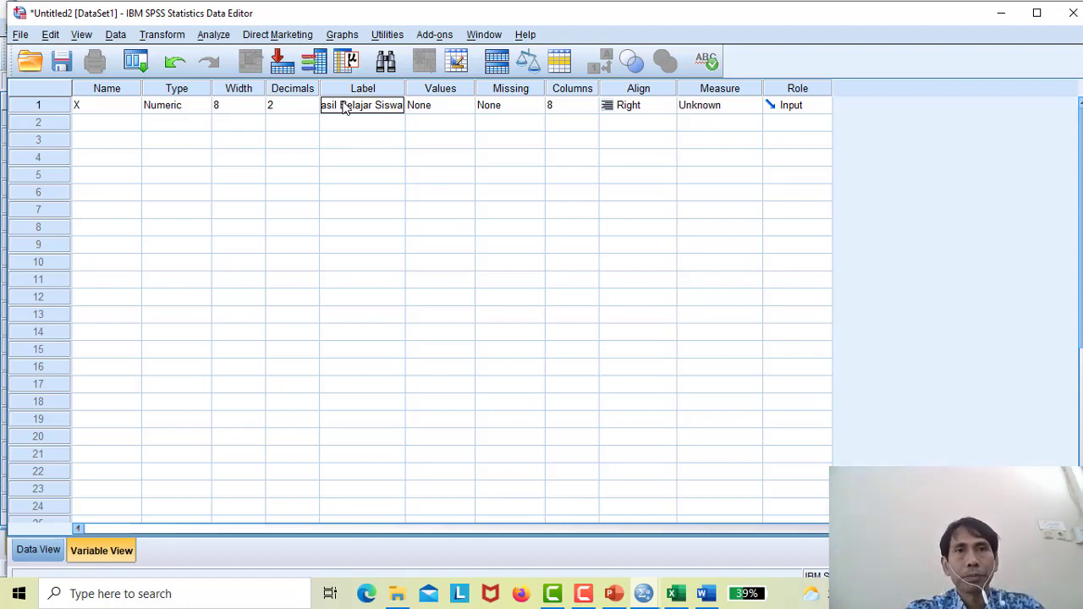
# Define a second variable named Y with the label "Kelas"
pyautogui.click(131, 122)
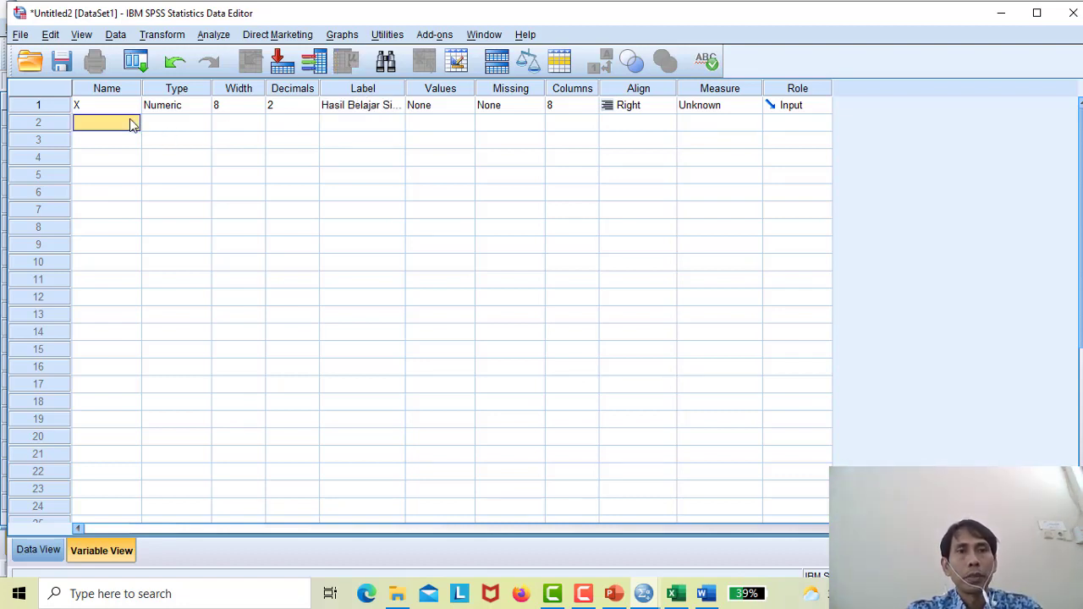
pyautogui.write('Y')
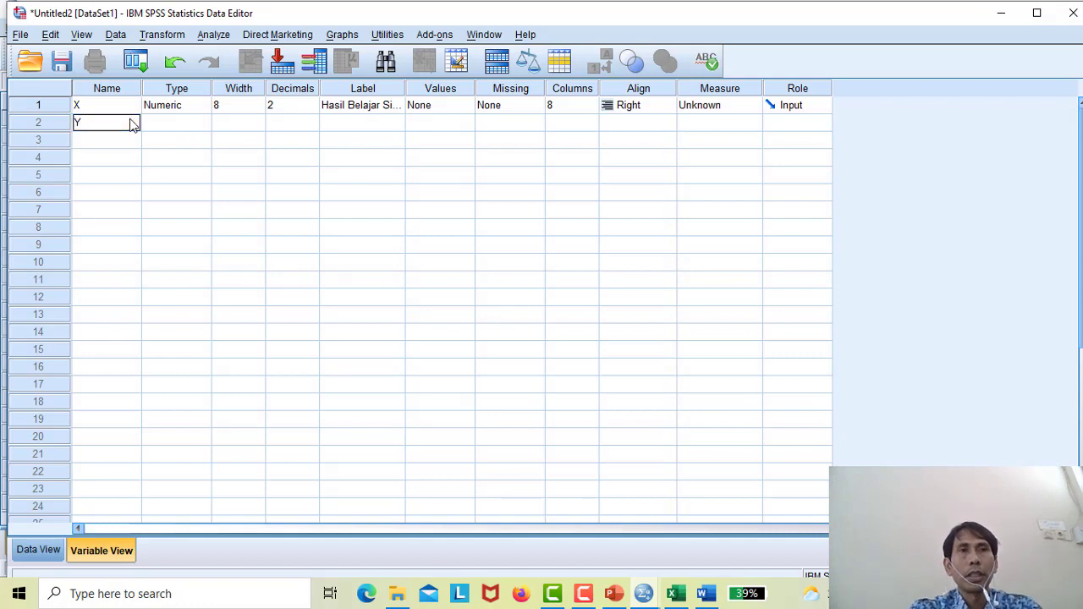
pyautogui.click(359, 124)
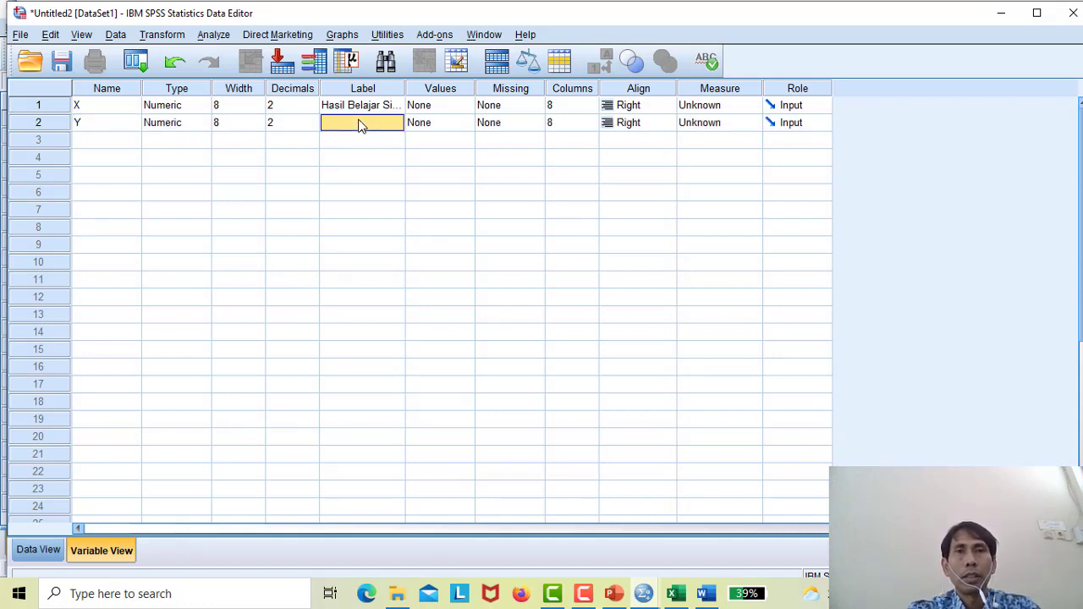
pyautogui.write('Kelas')
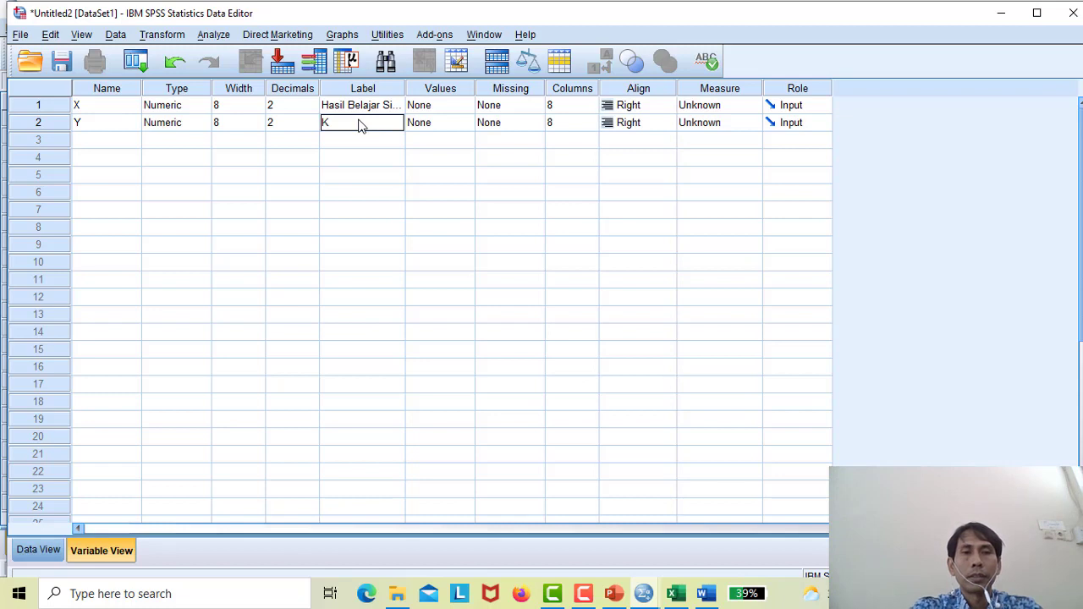
# Assign value labels to variable Y, with 1 for "A" and 2 for "B"
pyautogui.click(464, 123)
pyautogui.click(465, 123)
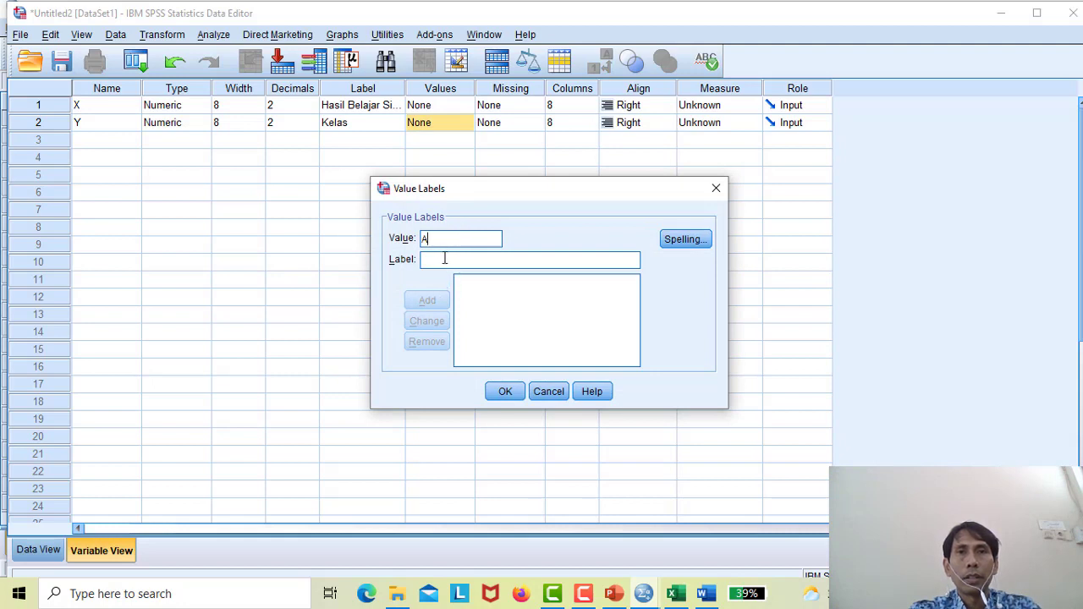
pyautogui.write('B')
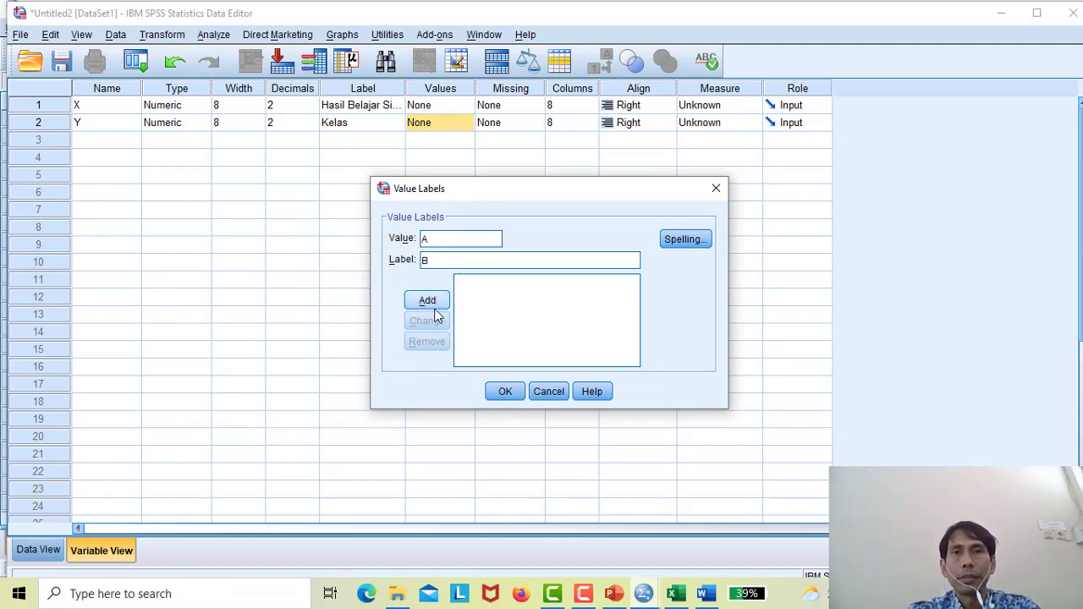
pyautogui.press('BackSpace')
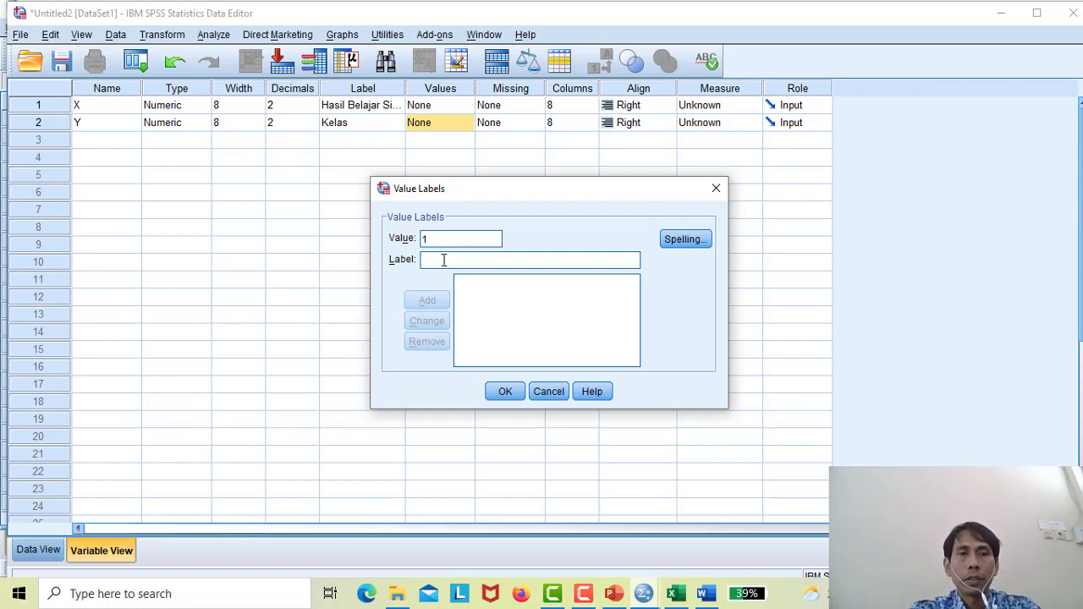
pyautogui.click(444, 259)
pyautogui.write('A')
pyautogui.click(437, 302)
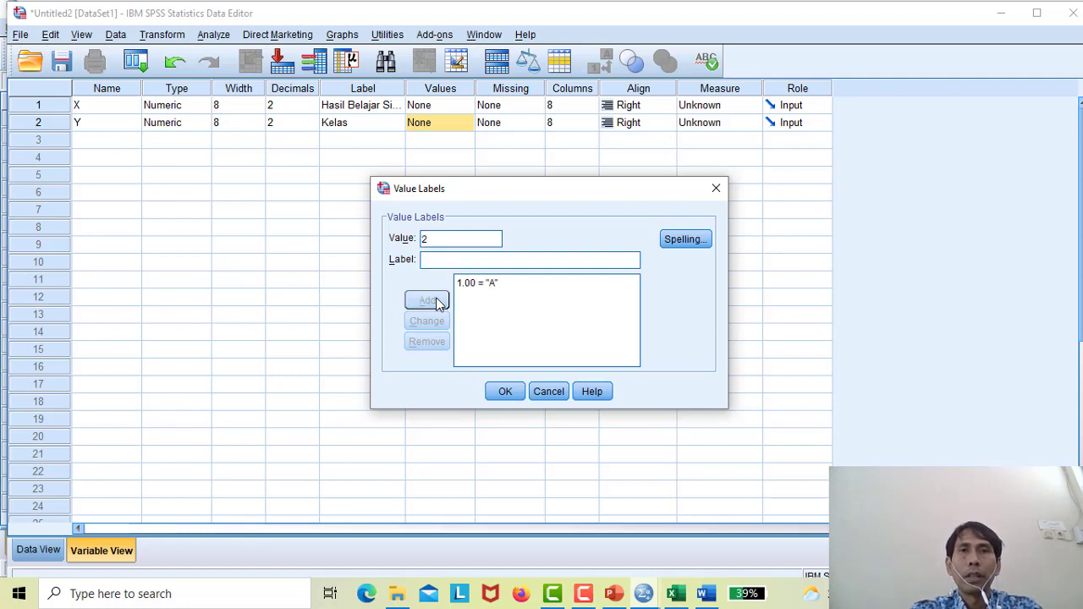
pyautogui.click(440, 259)
pyautogui.write('B')
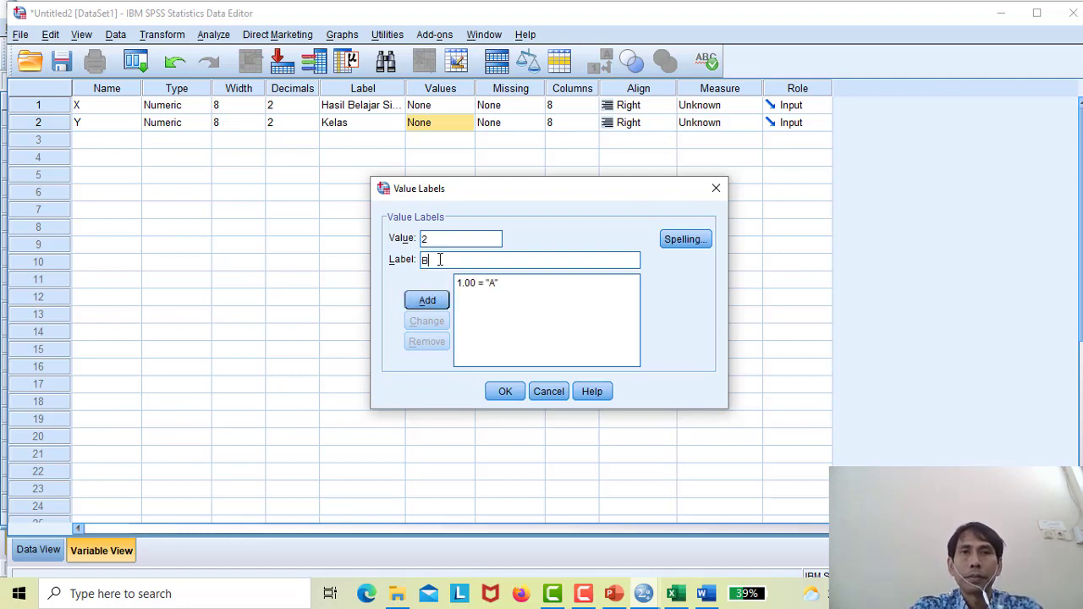
pyautogui.click(433, 304)
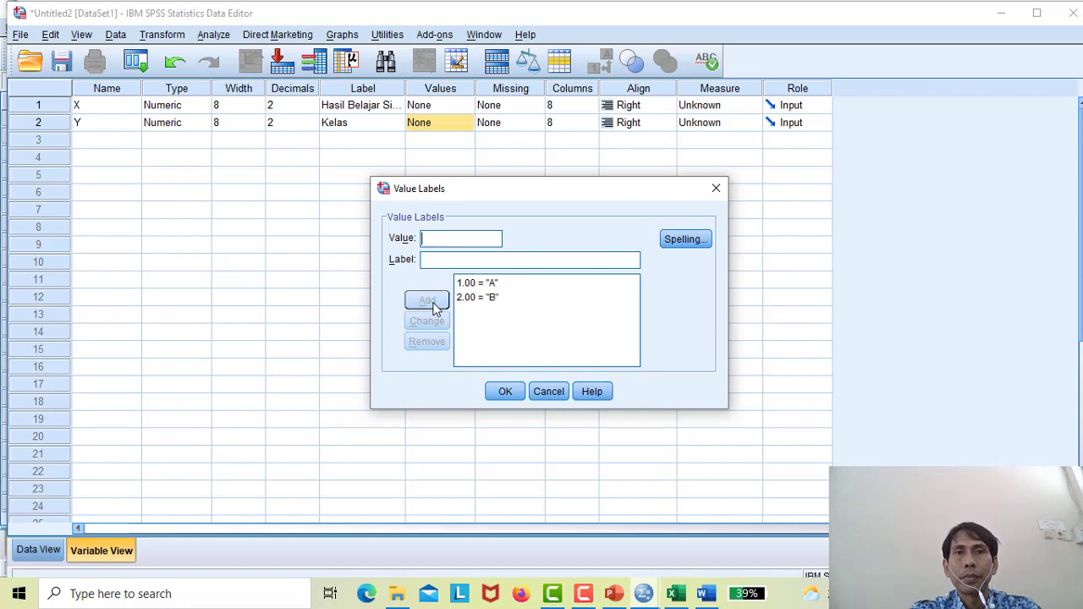
pyautogui.click(505, 392)
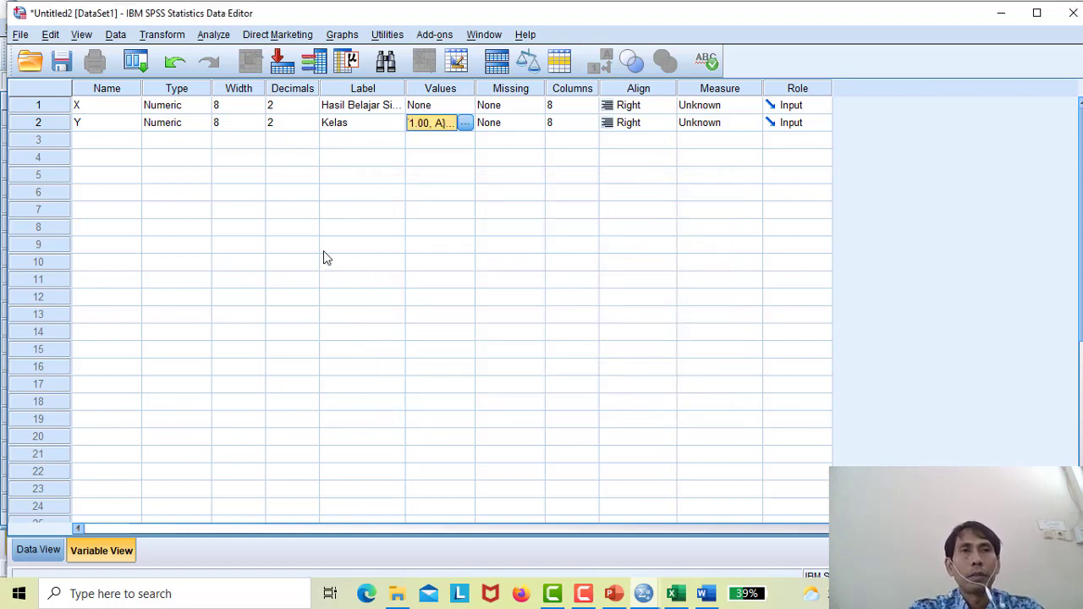
# Copy the scores in E33:E52 of the Excel sheet into column X of the Untitled2 dataset in SPSS, starting at row 1
pyautogui.click(40, 550)
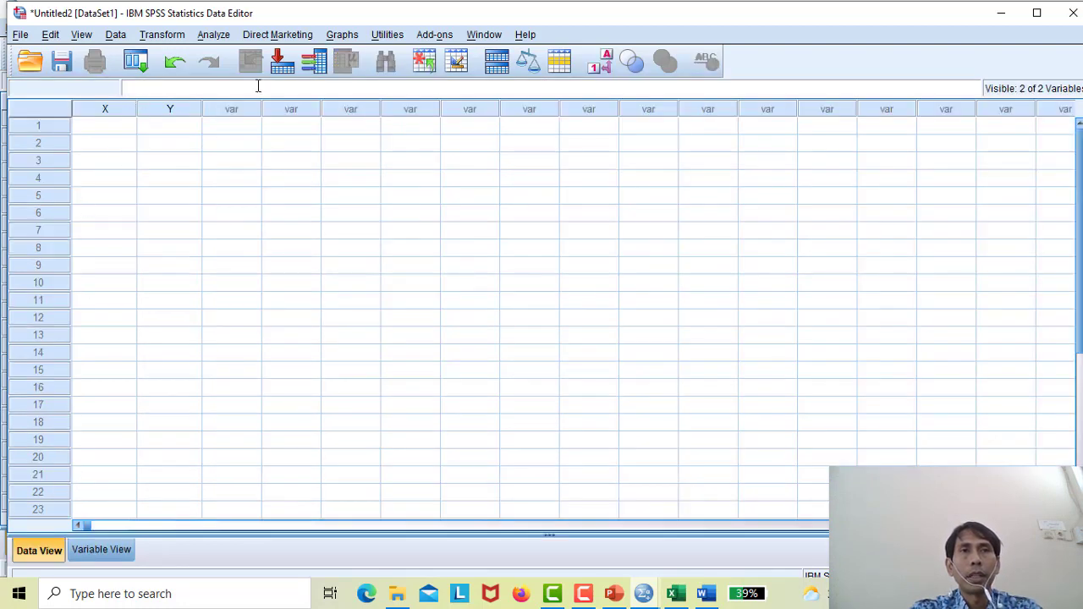
pyautogui.click(677, 597)
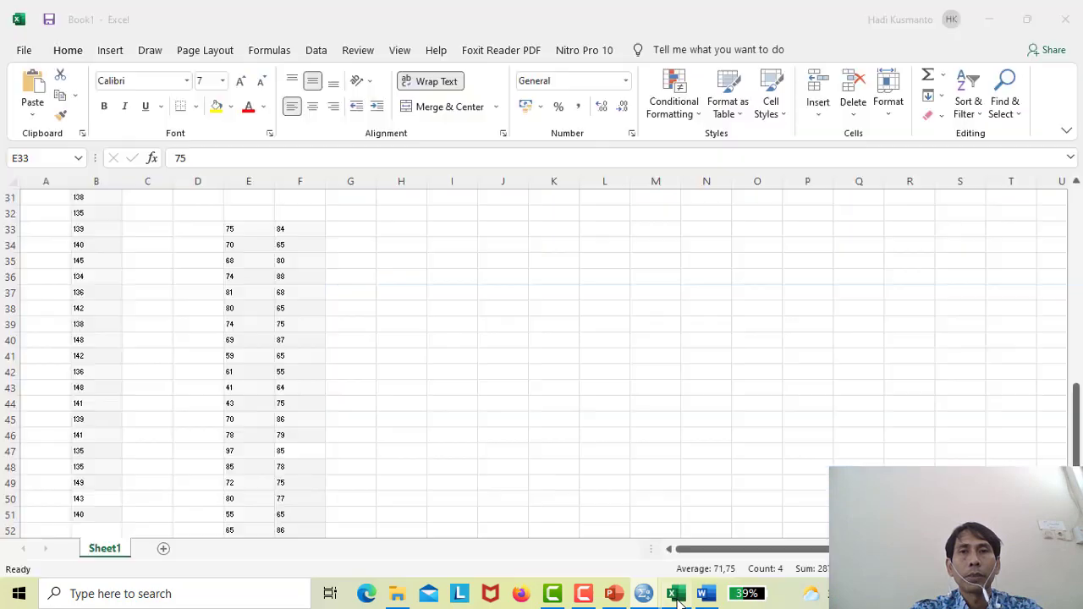
pyautogui.moveTo(232, 229); pyautogui.dragTo(246, 448)
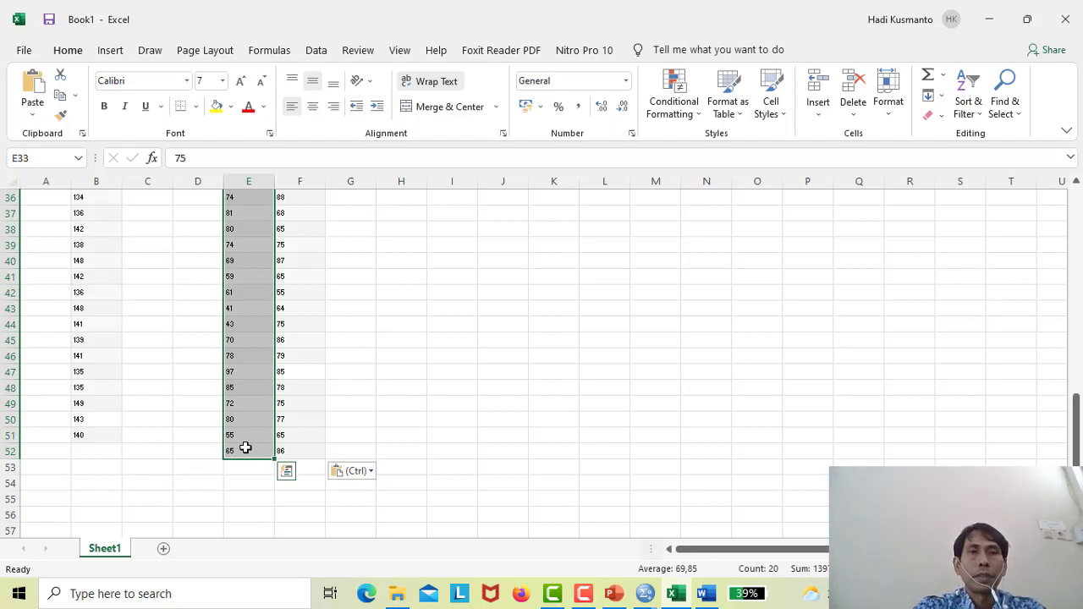
pyautogui.hotkey('ctrl', 'c')
pyautogui.click(642, 597)
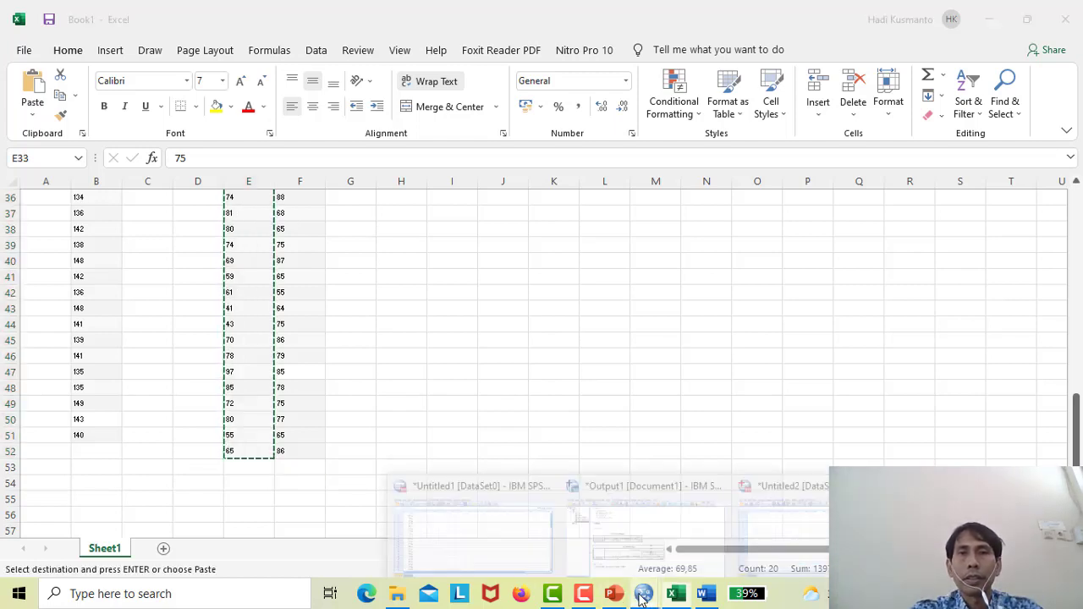
pyautogui.click(751, 513)
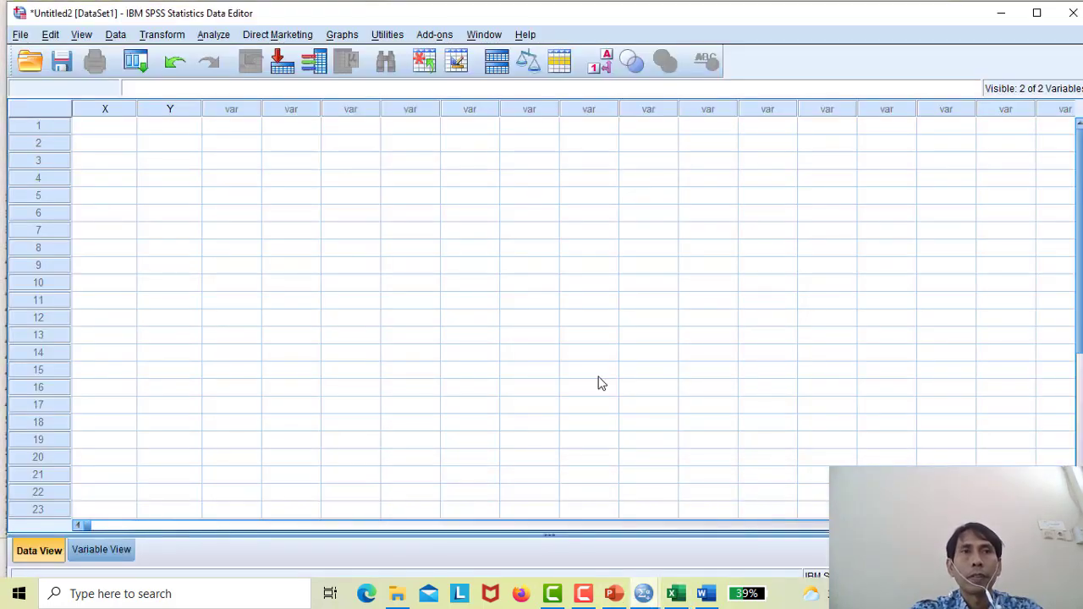
pyautogui.click(110, 133)
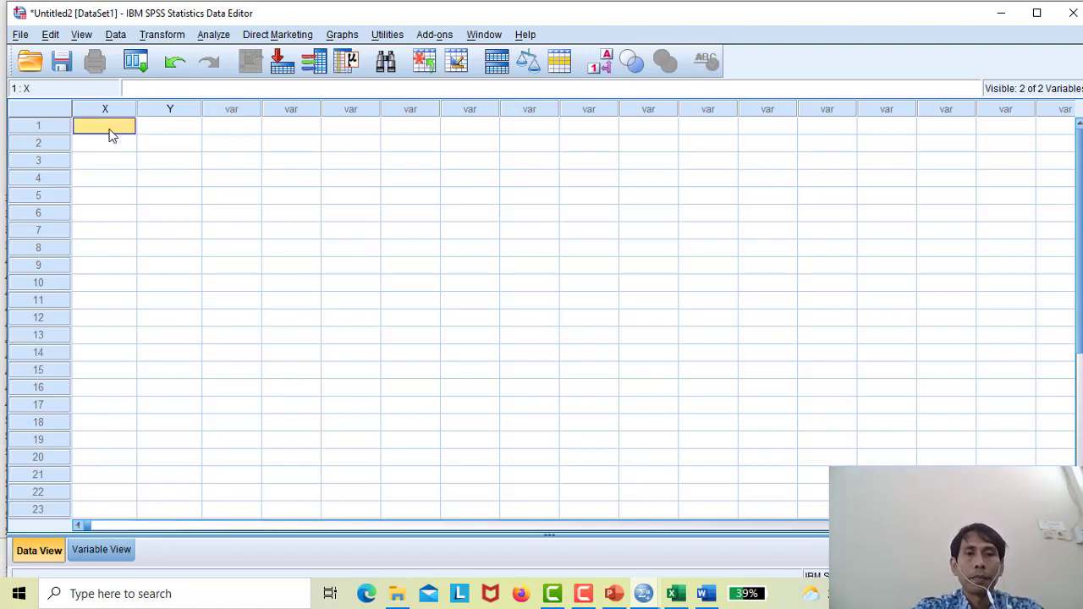
pyautogui.hotkey('ctrl', 'v')
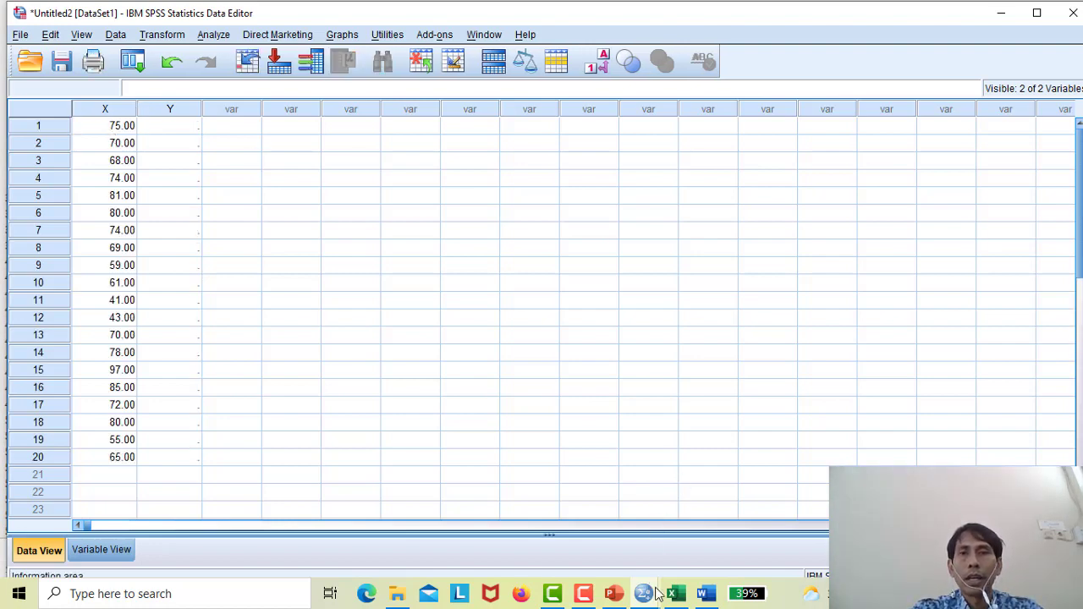
# Switch back to Excel and copy the second group of scores in F33:F52
pyautogui.click(675, 594)
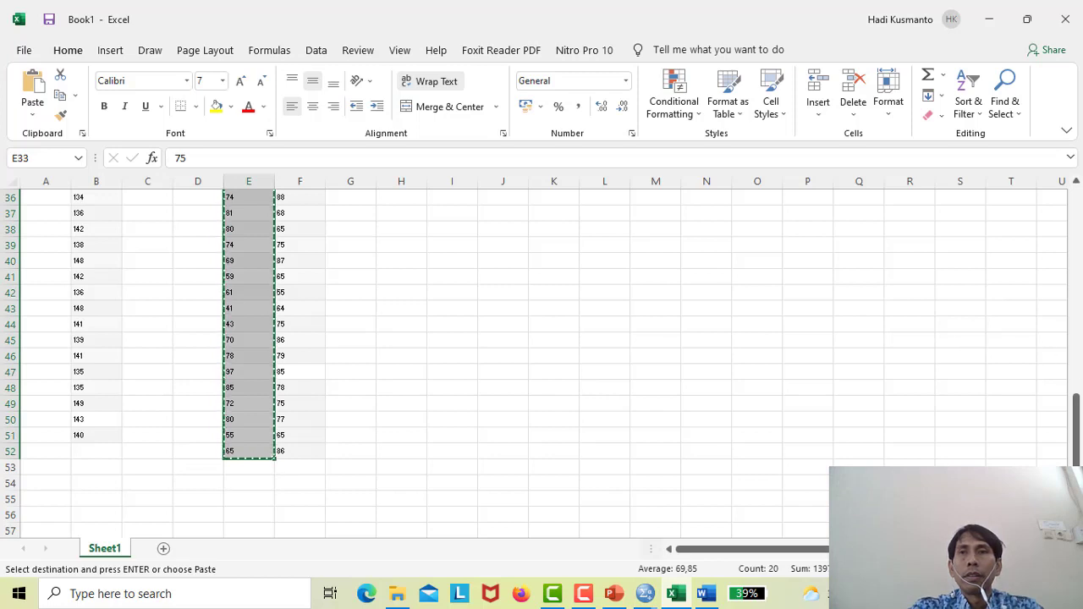
pyautogui.moveTo(1076, 423); pyautogui.dragTo(1075, 335)
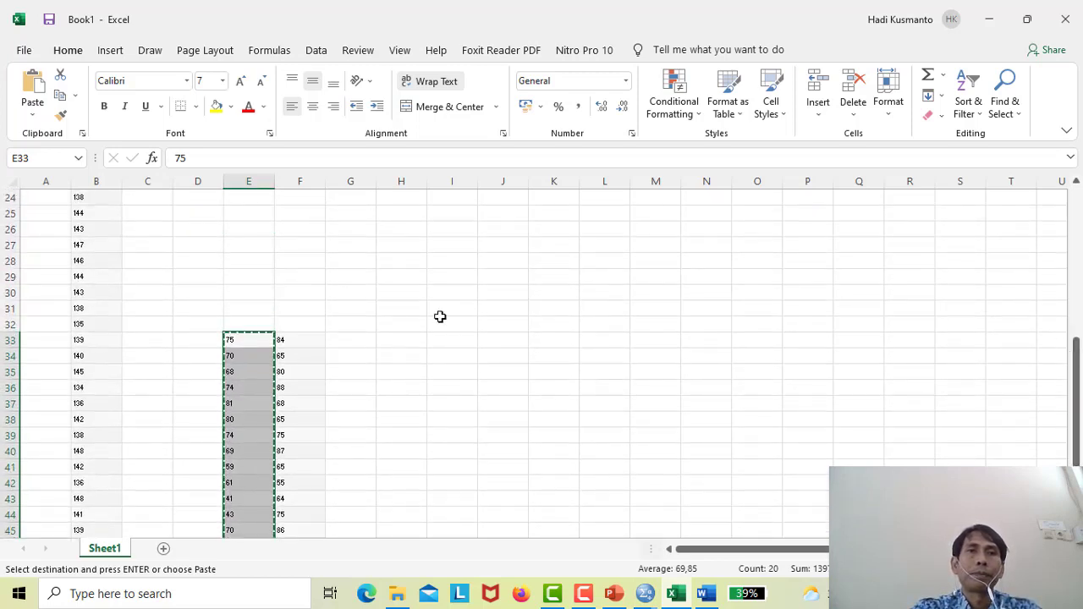
pyautogui.moveTo(298, 340); pyautogui.dragTo(291, 505)
pyautogui.hotkey('ctrl', 'c')
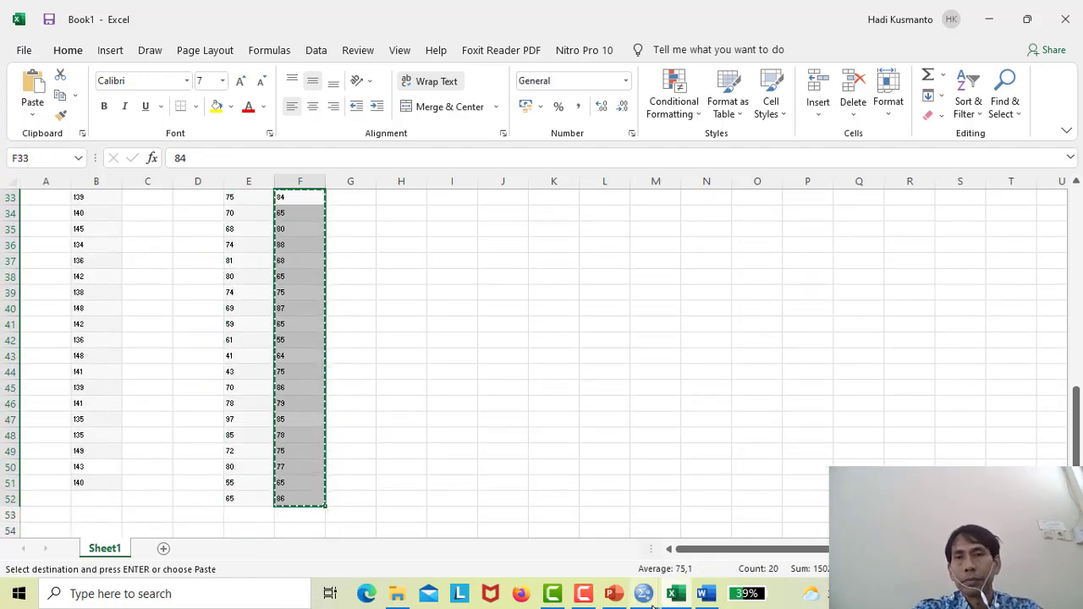
pyautogui.moveTo(645, 596)
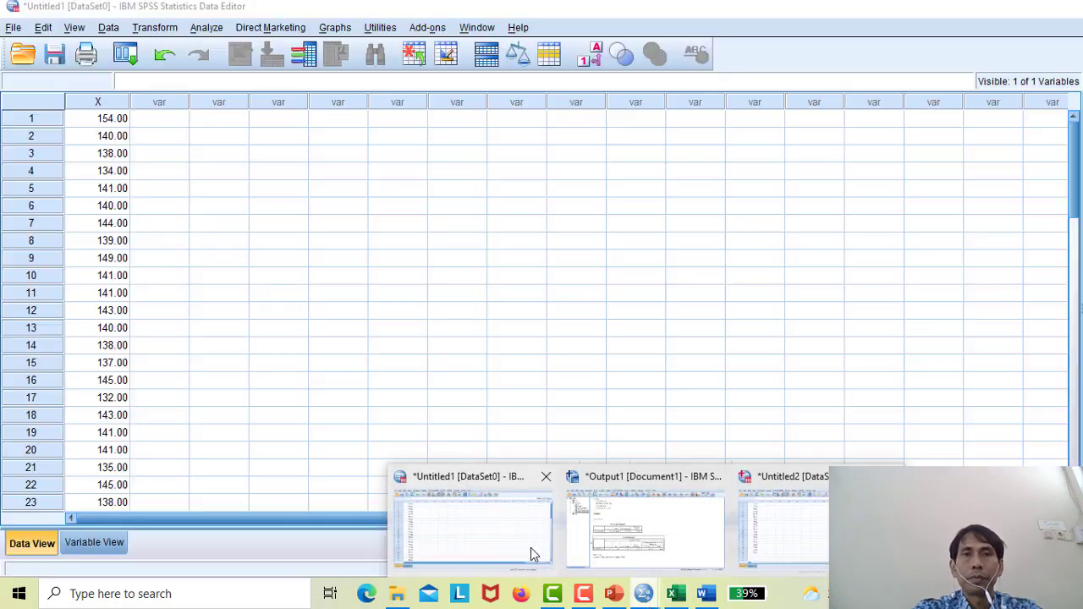
pyautogui.click(533, 554)
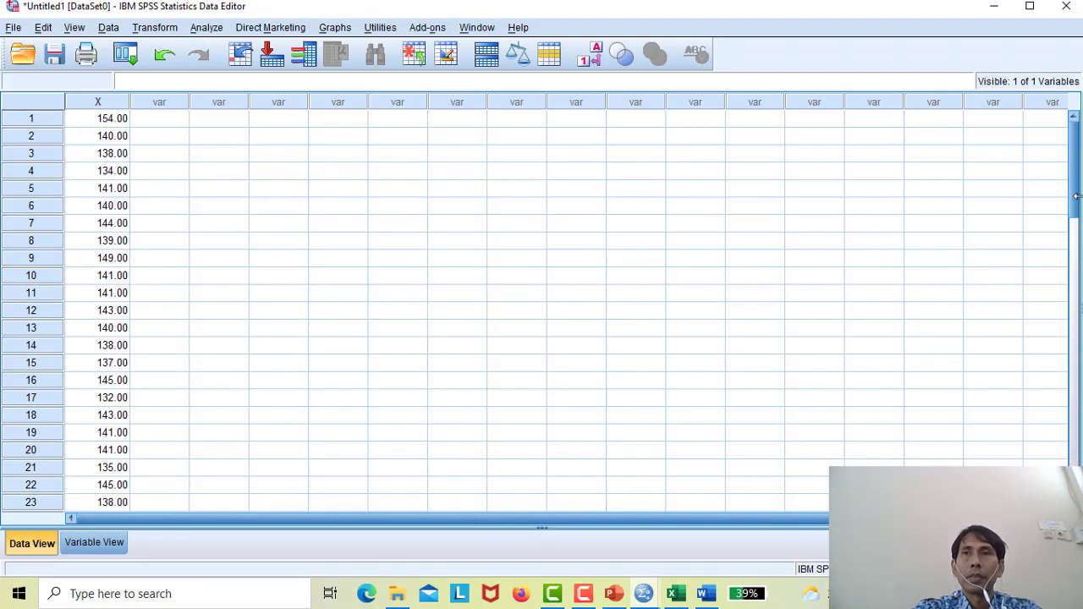
pyautogui.moveTo(1077, 196); pyautogui.dragTo(1064, 319)
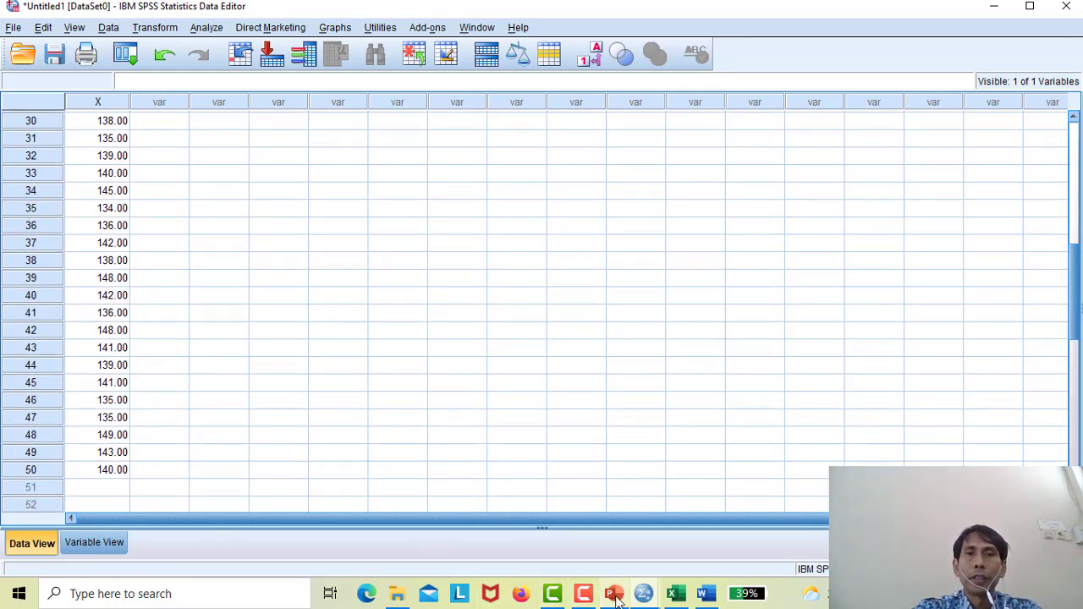
# Switch to the Untitled2 dataset in SPSS and paste the copied second-group scores into column X starting at row 21
pyautogui.moveTo(641, 599)
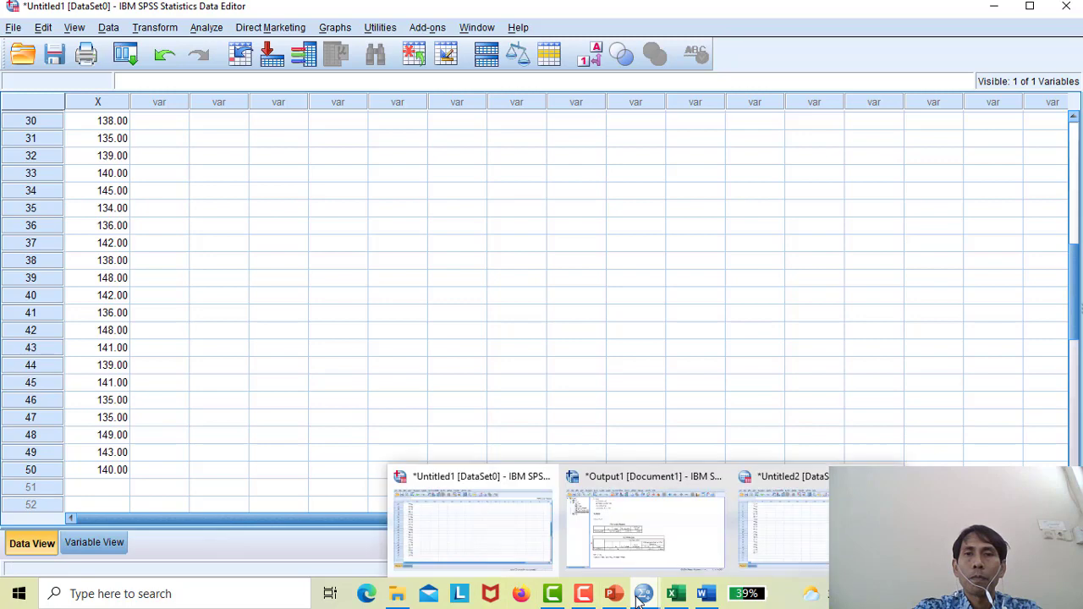
pyautogui.click(772, 521)
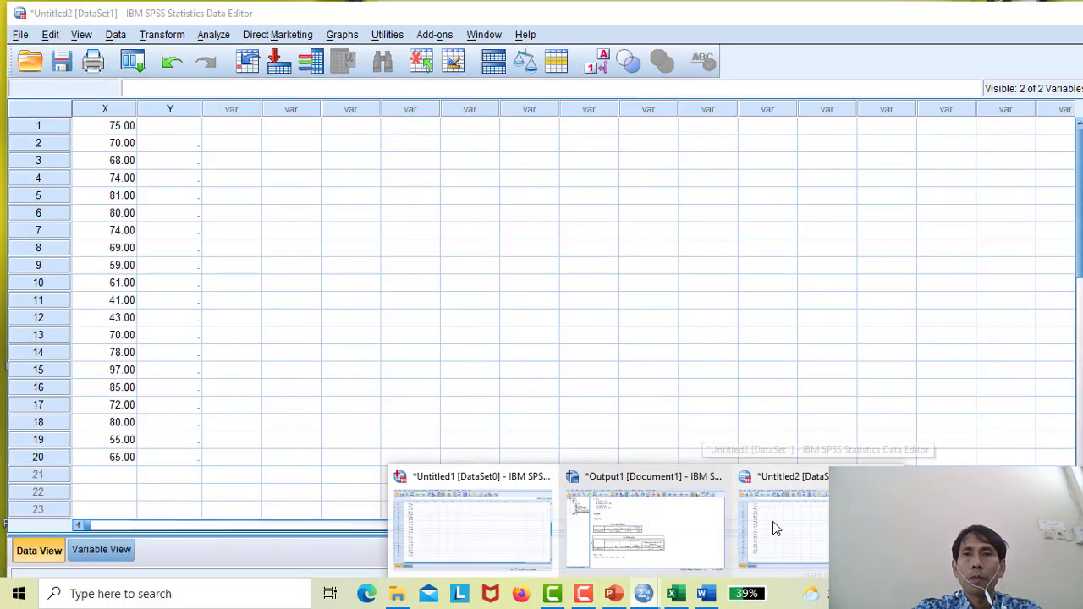
pyautogui.click(116, 478)
pyautogui.hotkey('ctrl', 'v')
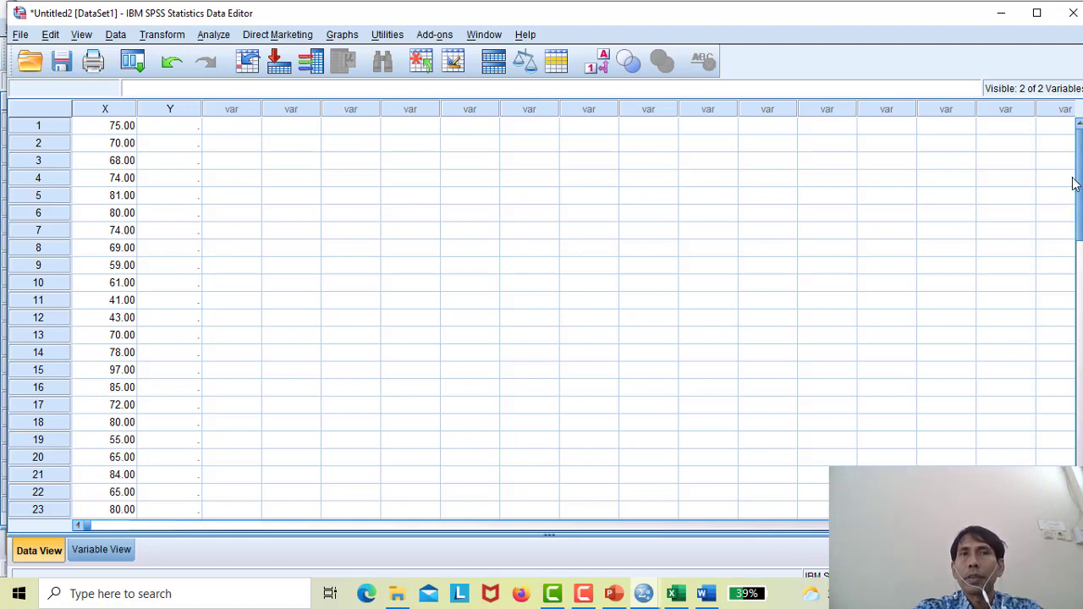
# Enter 1 in column Y for row 1 and copy it down through row 20
pyautogui.click(178, 127)
pyautogui.write('1')
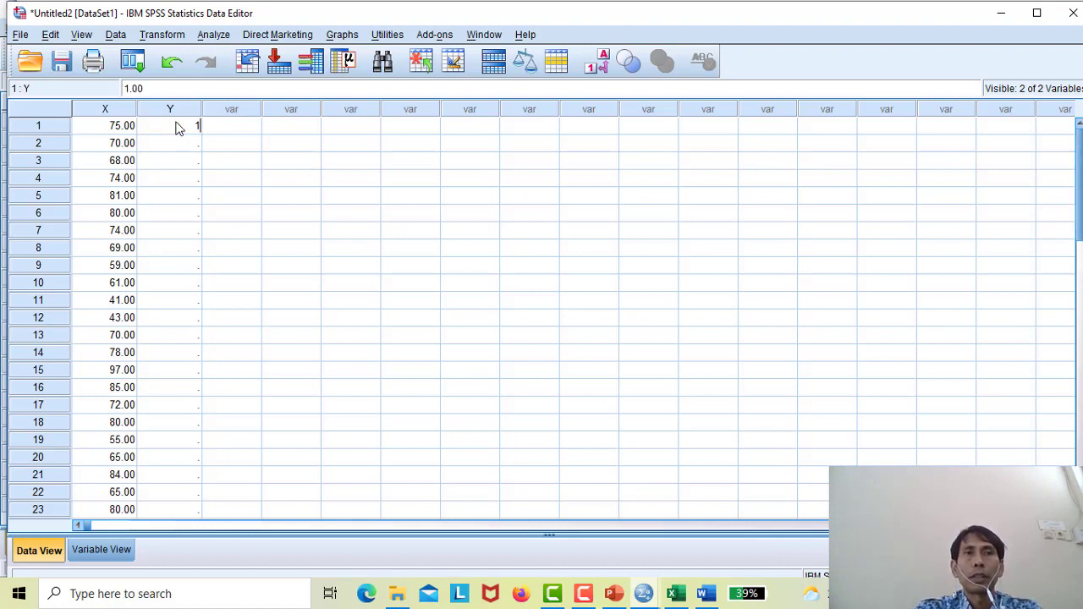
pyautogui.click(182, 165)
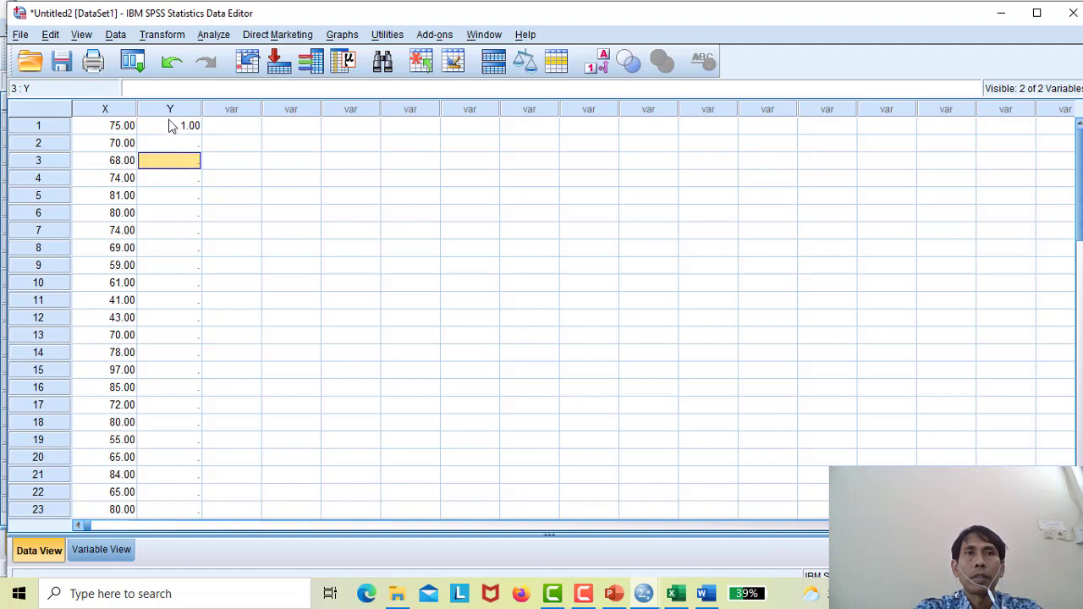
pyautogui.click(169, 126)
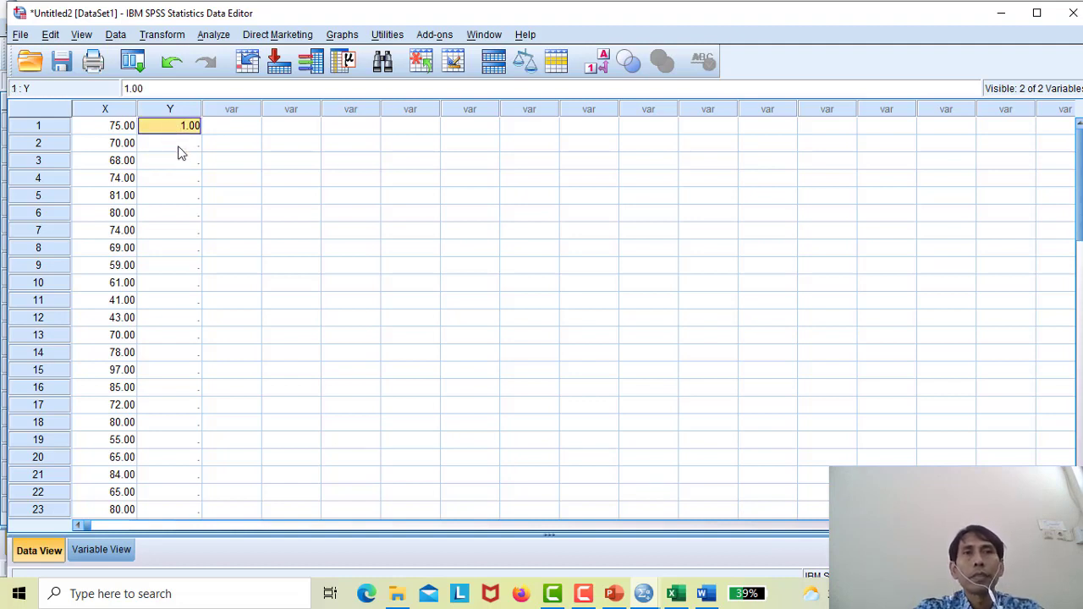
pyautogui.click(175, 146)
pyautogui.hotkey('shift', 'Down')
pyautogui.hotkey('shift', 'Down')
pyautogui.hotkey('shift', 'Down')
pyautogui.hotkey('shift', 'Down')
pyautogui.hotkey('shift', 'Down')
pyautogui.hotkey('shift', 'Down')
pyautogui.hotkey('shift', 'Down')
pyautogui.hotkey('shift', 'Down')
pyautogui.hotkey('shift', 'Down')
pyautogui.hotkey('shift', 'Down')
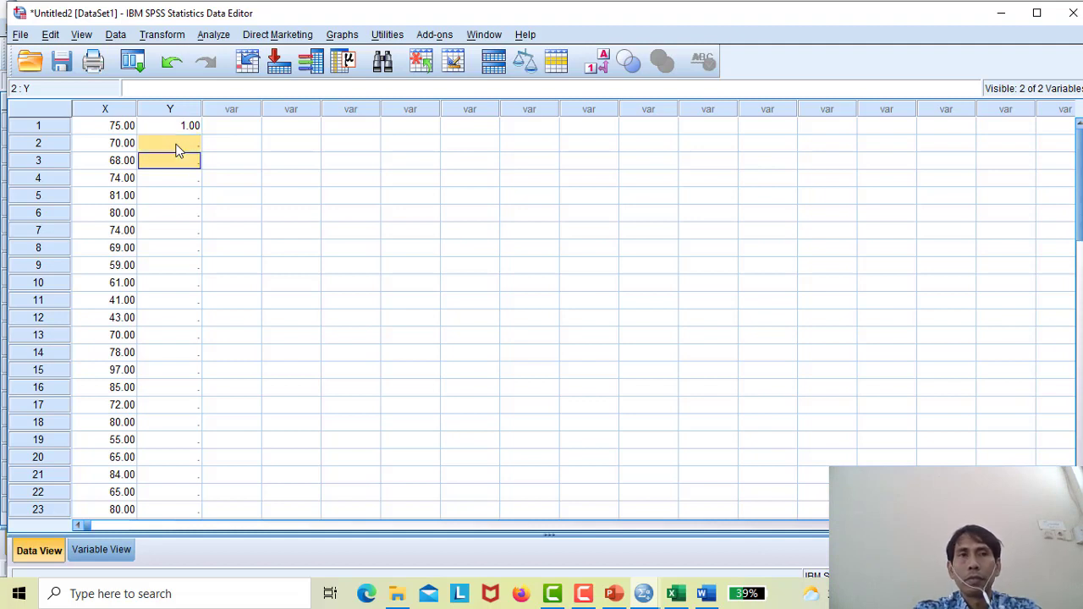
pyautogui.hotkey('shift', 'Down')
pyautogui.hotkey('shift', 'Down')
pyautogui.hotkey('shift', 'Down')
pyautogui.hotkey('shift', 'Down')
pyautogui.hotkey('shift', 'Down')
pyautogui.hotkey('shift', 'Down')
pyautogui.hotkey('shift', 'Down')
pyautogui.hotkey('shift', 'Down')
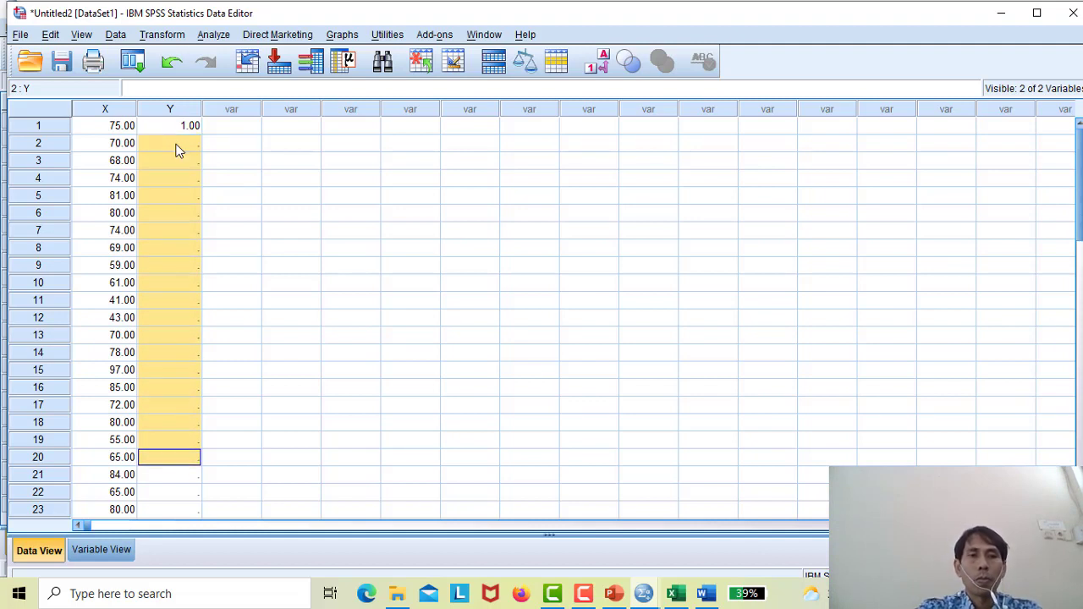
pyautogui.hotkey('ctrl', 'v')
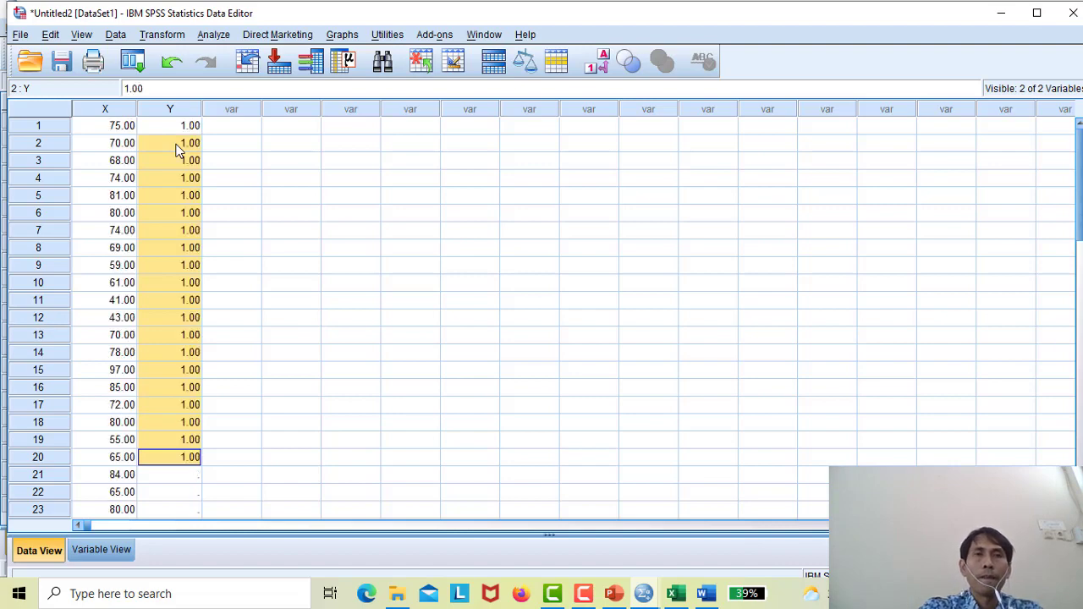
# Enter 2 in column Y for row 21 and copy it down through row 40
pyautogui.click(174, 481)
pyautogui.write('2')
pyautogui.press('Return')
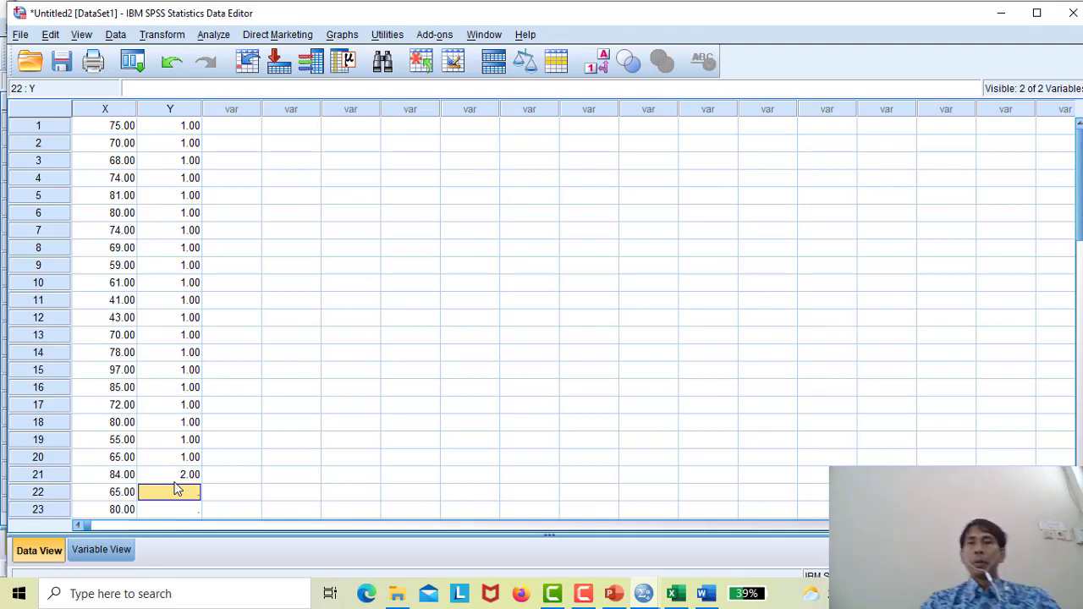
pyautogui.click(175, 479)
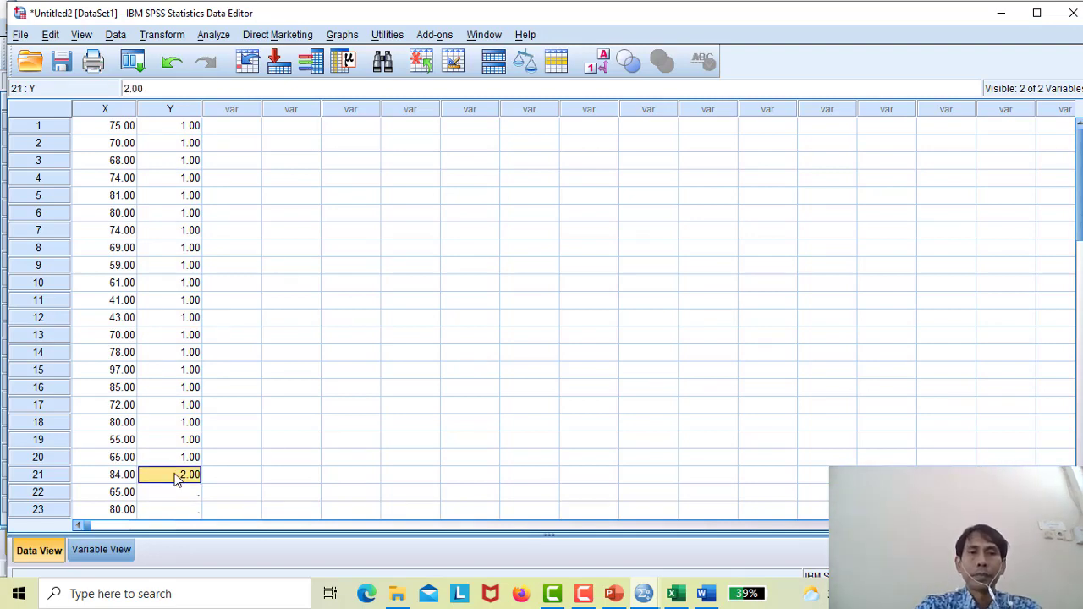
pyautogui.click(175, 496)
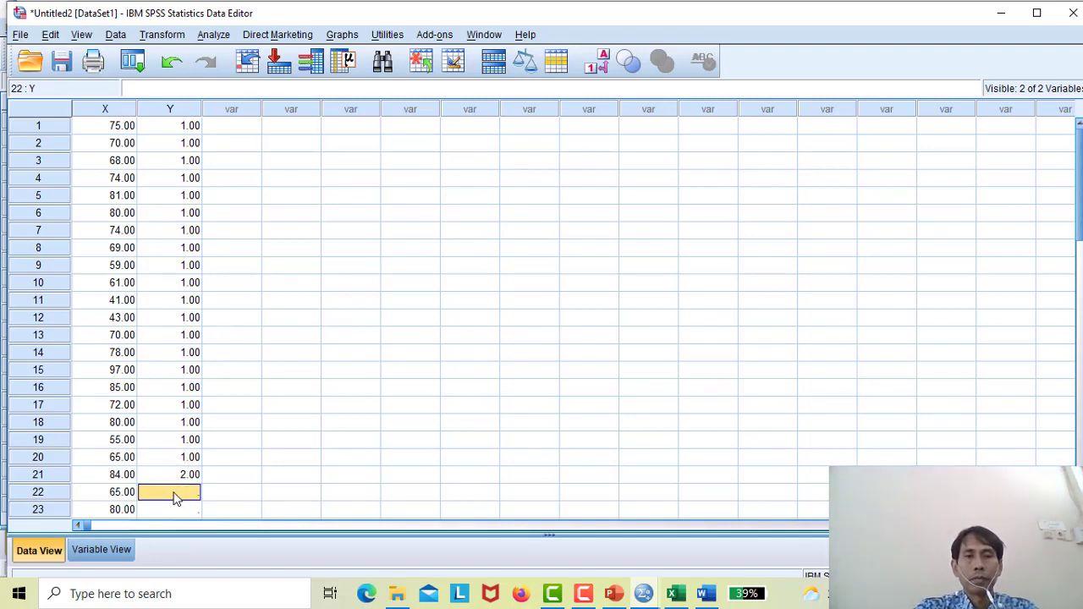
pyautogui.hotkey('shift', 'Down')
pyautogui.hotkey('shift', 'Down')
pyautogui.hotkey('shift', 'Down')
pyautogui.hotkey('shift', 'Down')
pyautogui.hotkey('shift', 'Down')
pyautogui.hotkey('shift', 'Down')
pyautogui.hotkey('shift', 'Down')
pyautogui.hotkey('shift', 'Down')
pyautogui.hotkey('shift', 'Down')
pyautogui.hotkey('shift', 'Down')
pyautogui.hotkey('shift', 'Down')
pyautogui.hotkey('shift', 'Down')
pyautogui.hotkey('shift', 'Down')
pyautogui.hotkey('shift', 'Down')
pyautogui.hotkey('shift', 'Down')
pyautogui.hotkey('shift', 'Down')
pyautogui.hotkey('shift', 'Down')
pyautogui.hotkey('shift', 'Down')
pyautogui.hotkey('shift', 'Down')
pyautogui.hotkey('shift', 'Down')
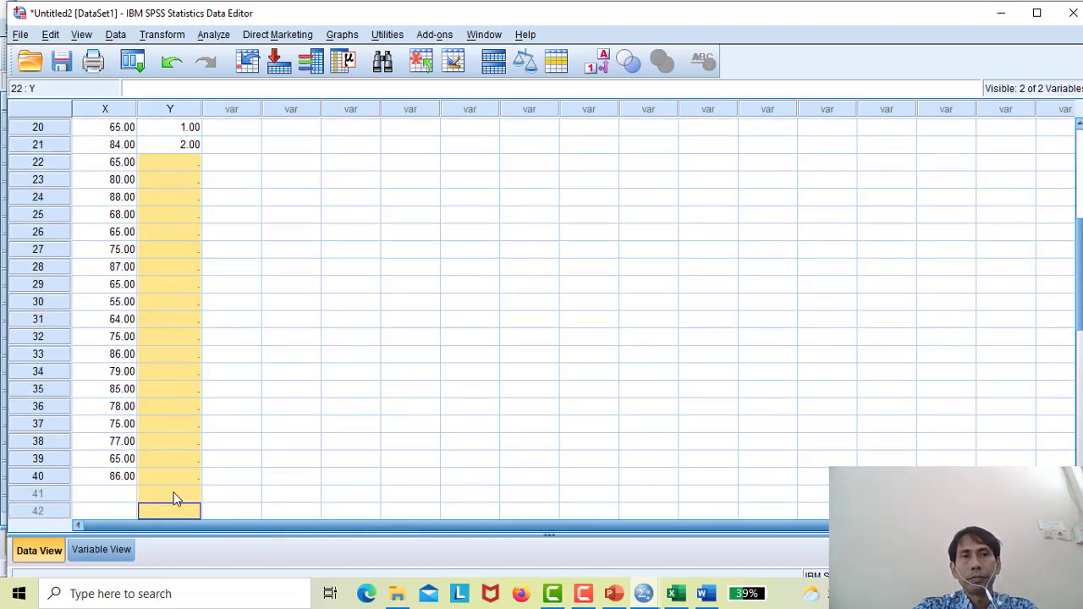
pyautogui.hotkey('shift', 'Up')
pyautogui.hotkey('shift', 'Up')
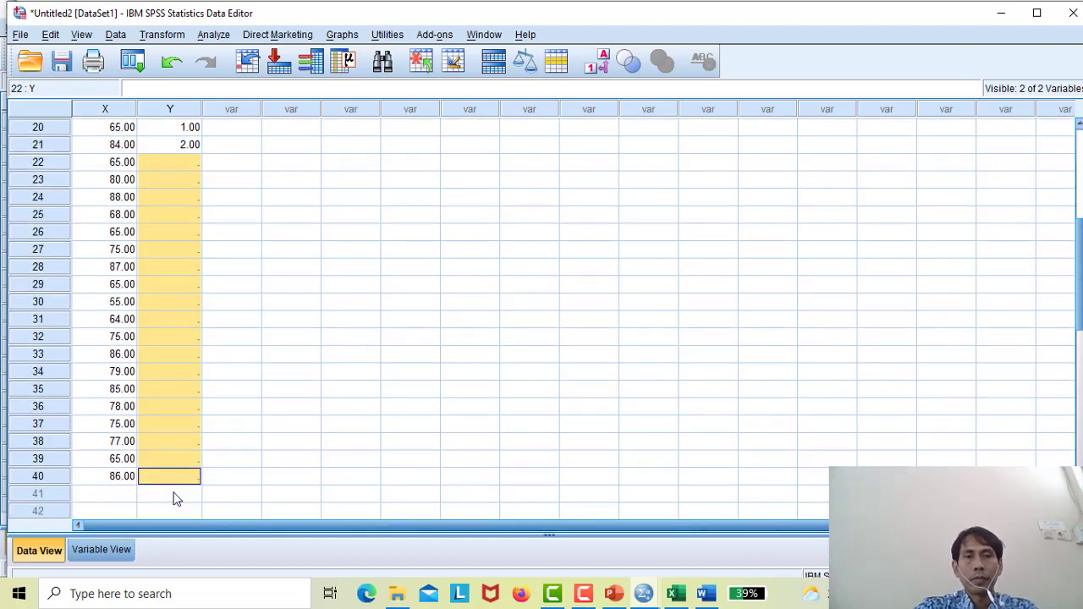
pyautogui.hotkey('ctrl', 'v')
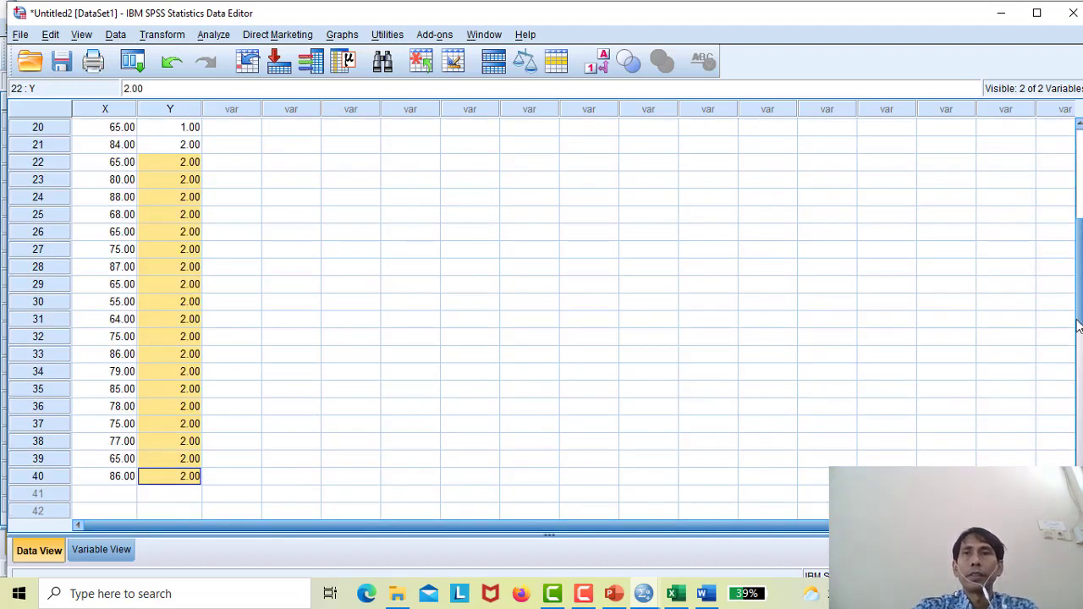
pyautogui.scroll(6, 659, 135)
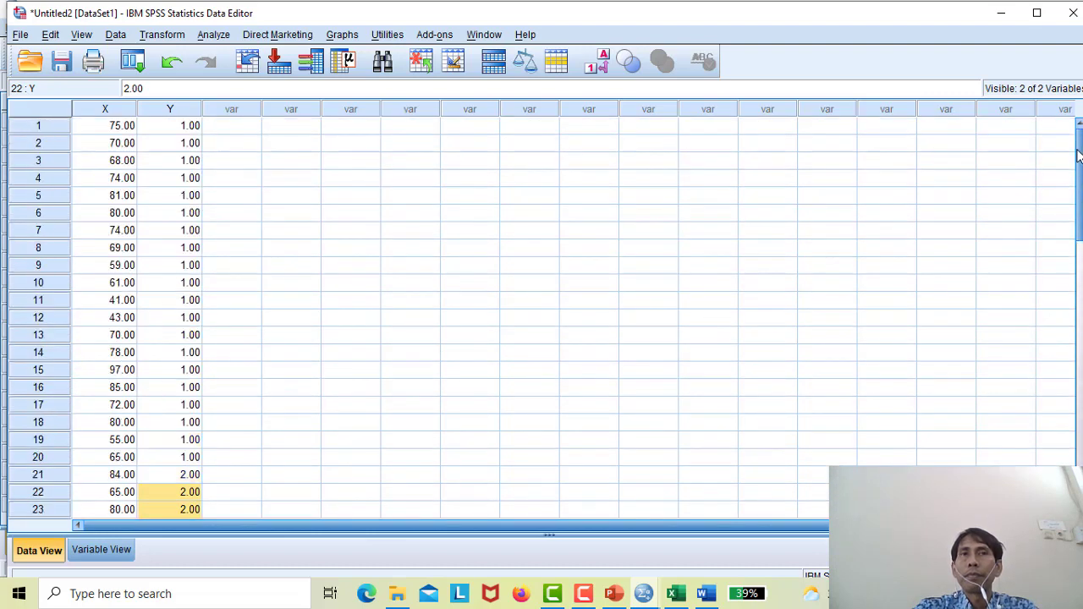
# Set up an Independent-Samples T Test with Hasil Belajar Siswa [X] as test variable and Kelas [Y] as grouping variable
pyautogui.click(213, 34)
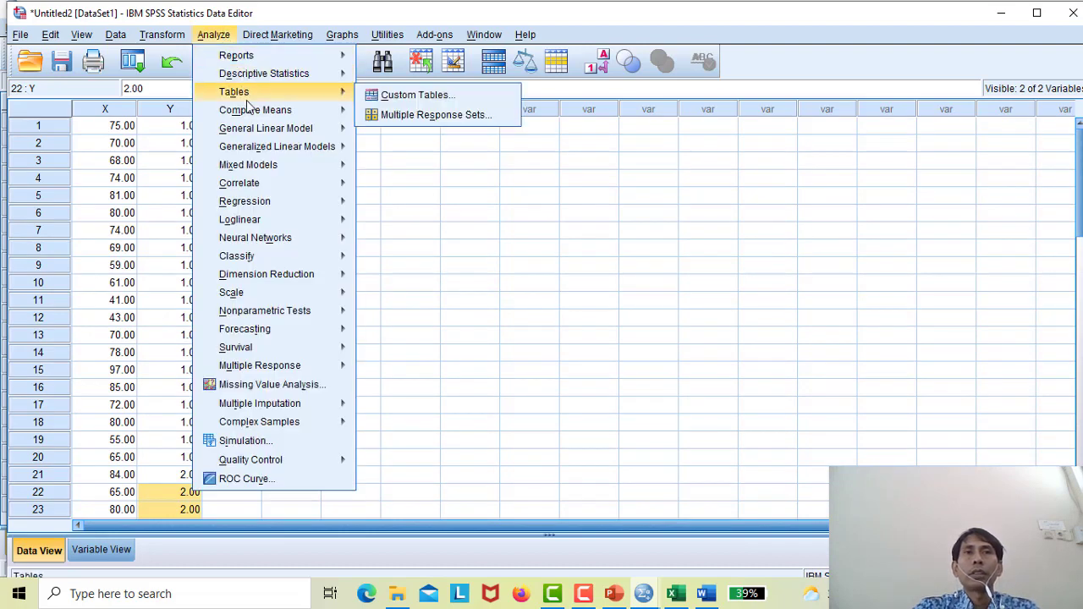
pyautogui.moveTo(252, 112)
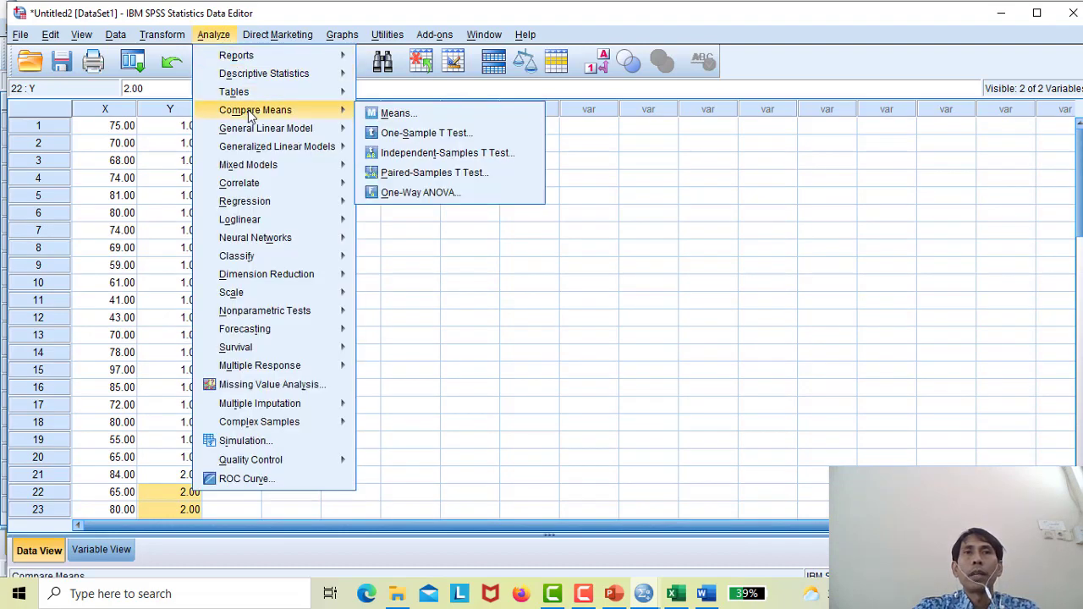
pyautogui.click(425, 156)
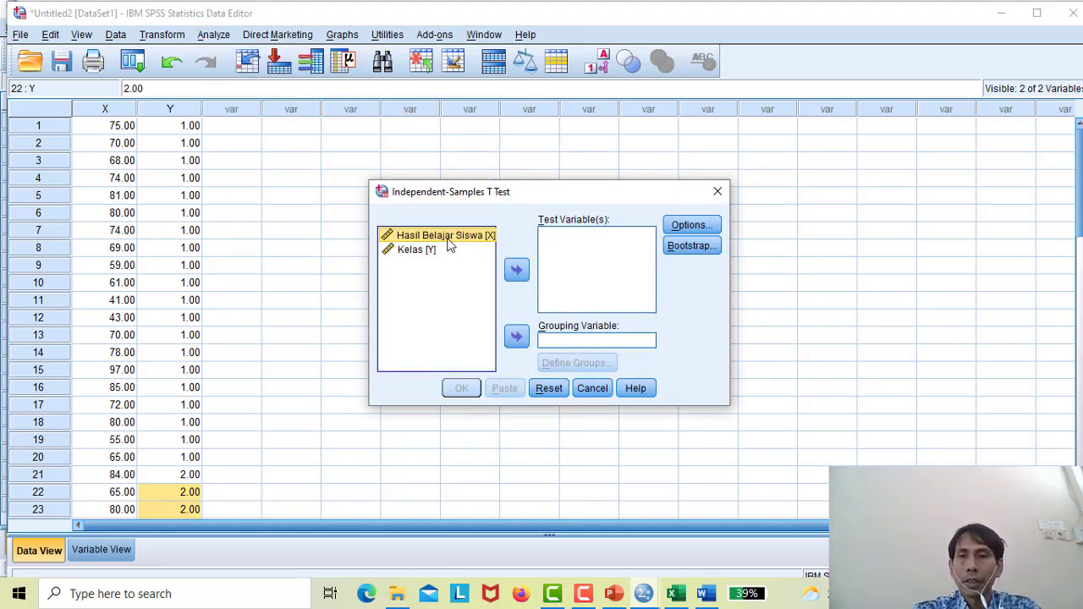
pyautogui.click(516, 271)
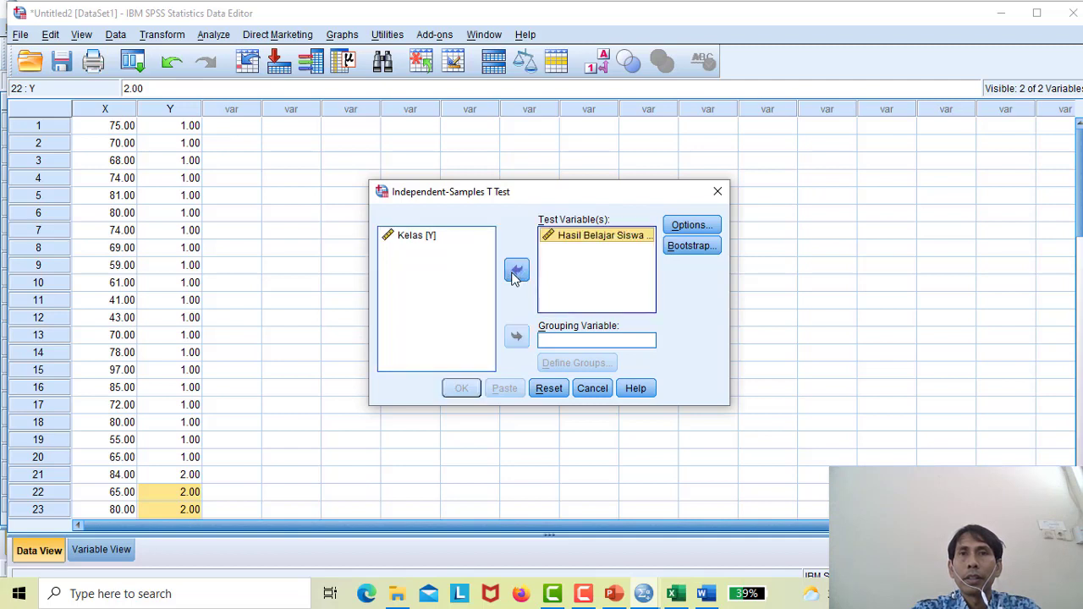
pyautogui.click(413, 236)
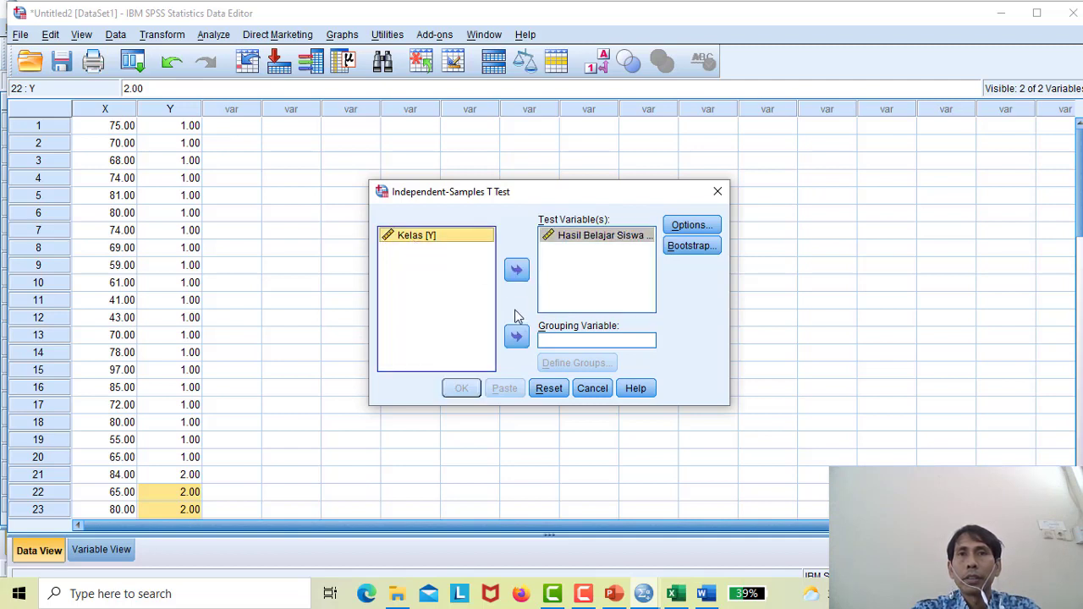
pyautogui.click(518, 335)
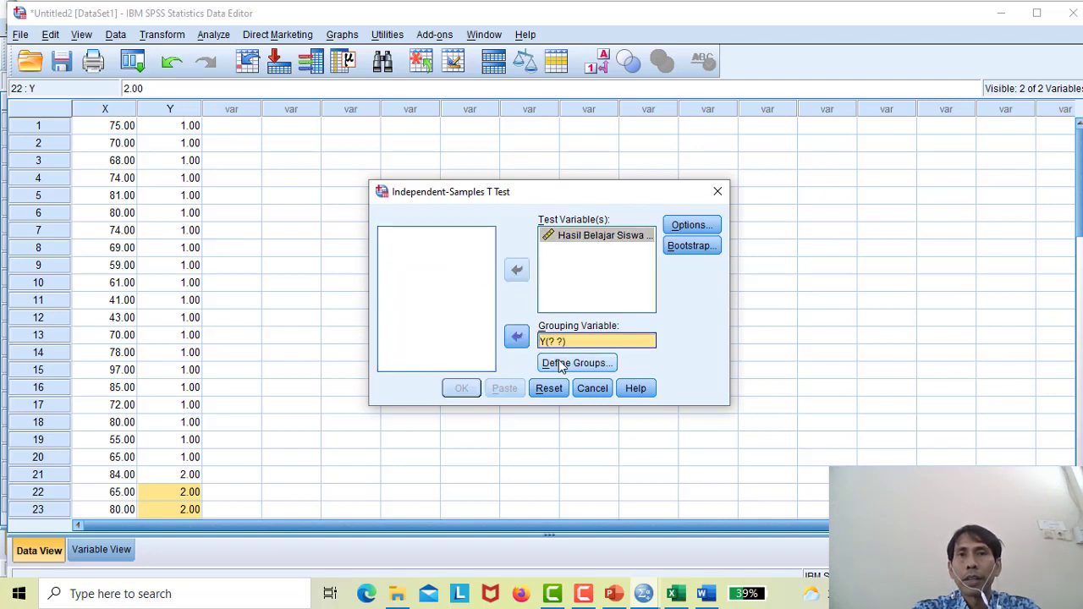
# Define the groups with specified values 1 and 2, then run the t-test and review its output
pyautogui.click(558, 362)
pyautogui.click(548, 277)
pyautogui.write('1')
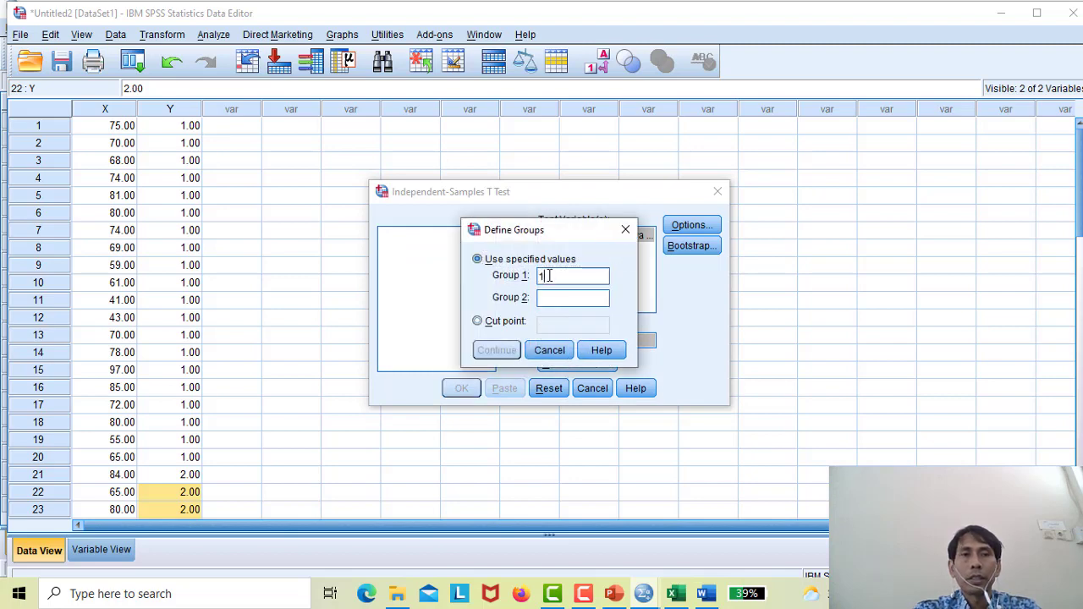
pyautogui.click(545, 301)
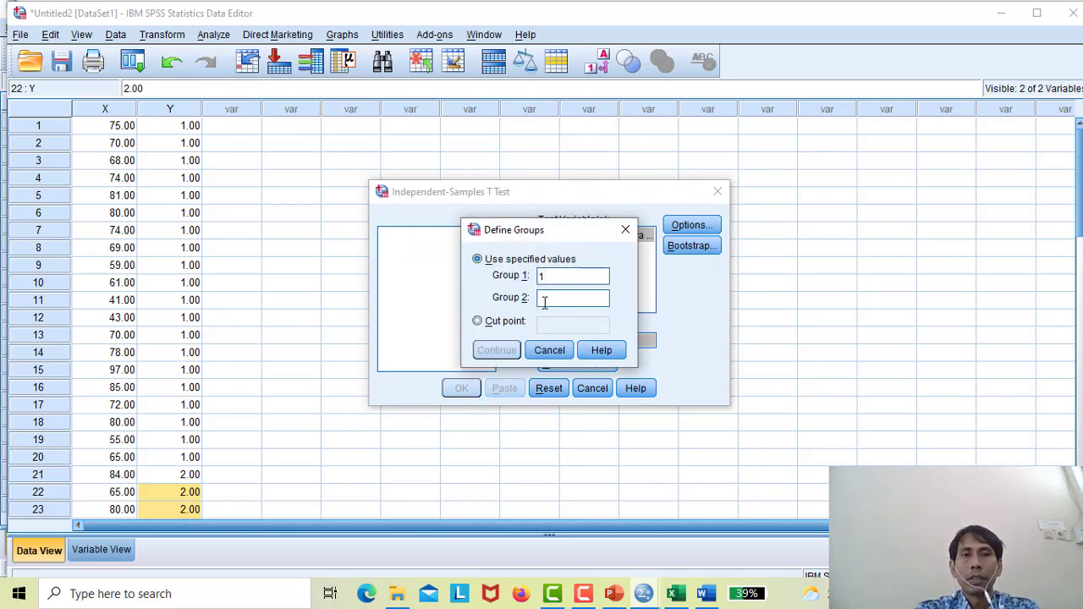
pyautogui.write('2')
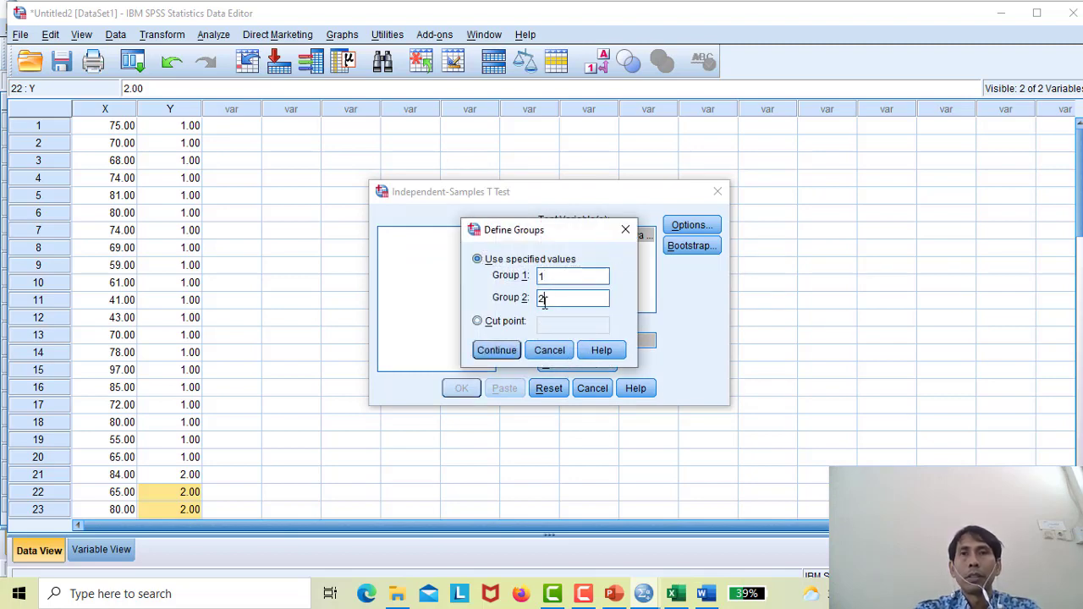
pyautogui.click(512, 349)
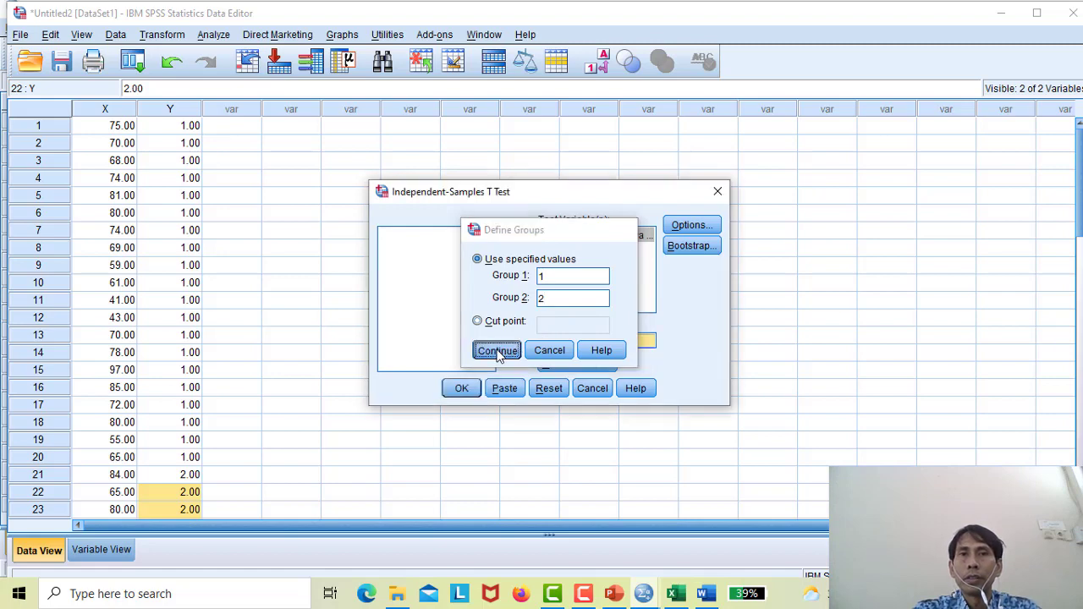
pyautogui.click(461, 389)
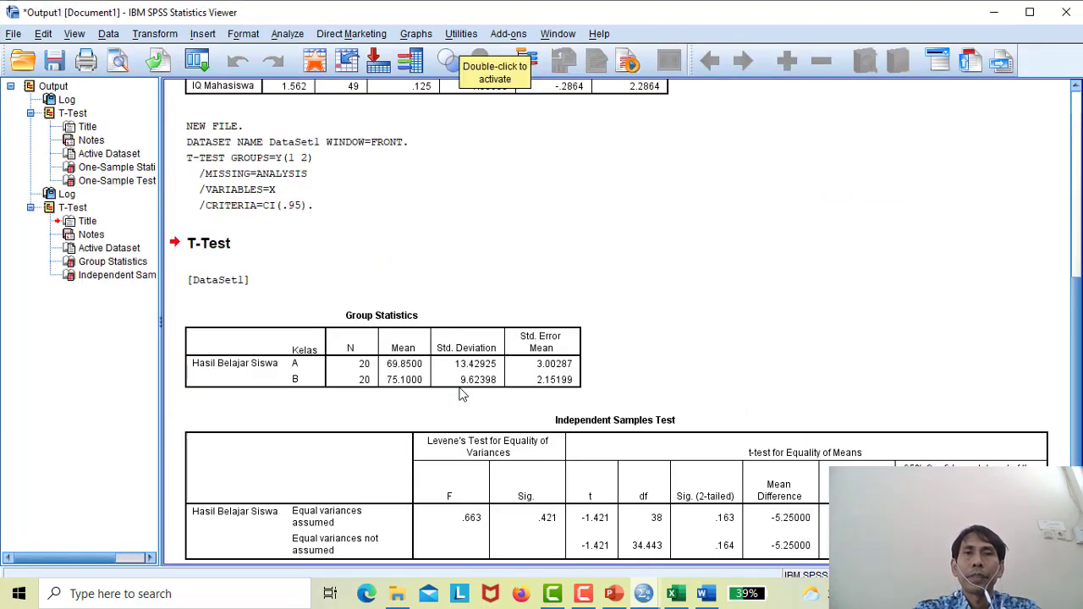
pyautogui.scroll(5, 1079, 190)
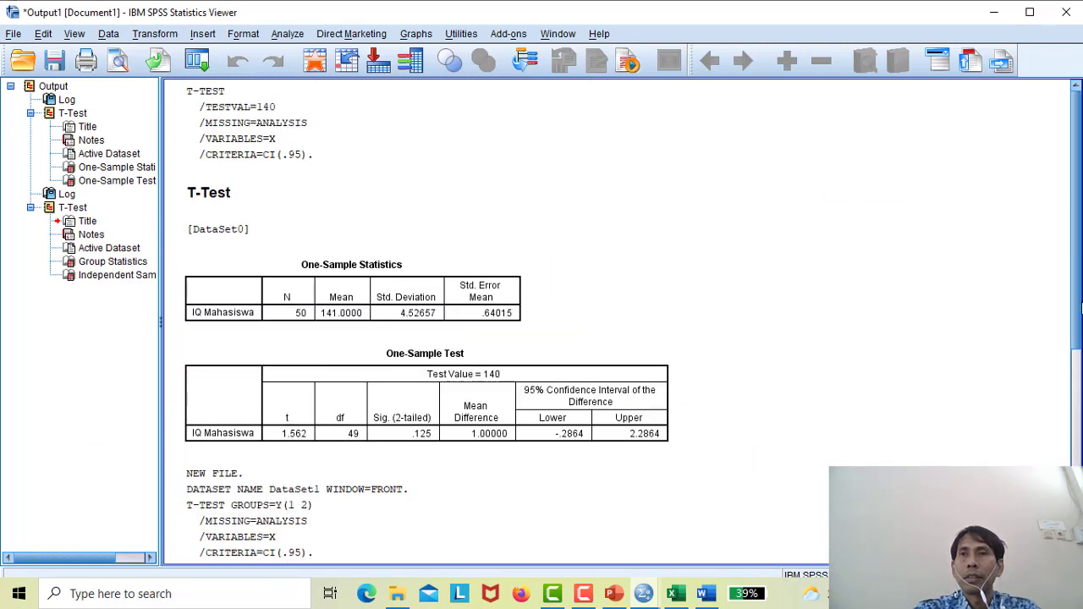
pyautogui.scroll(-5, 593, 321)
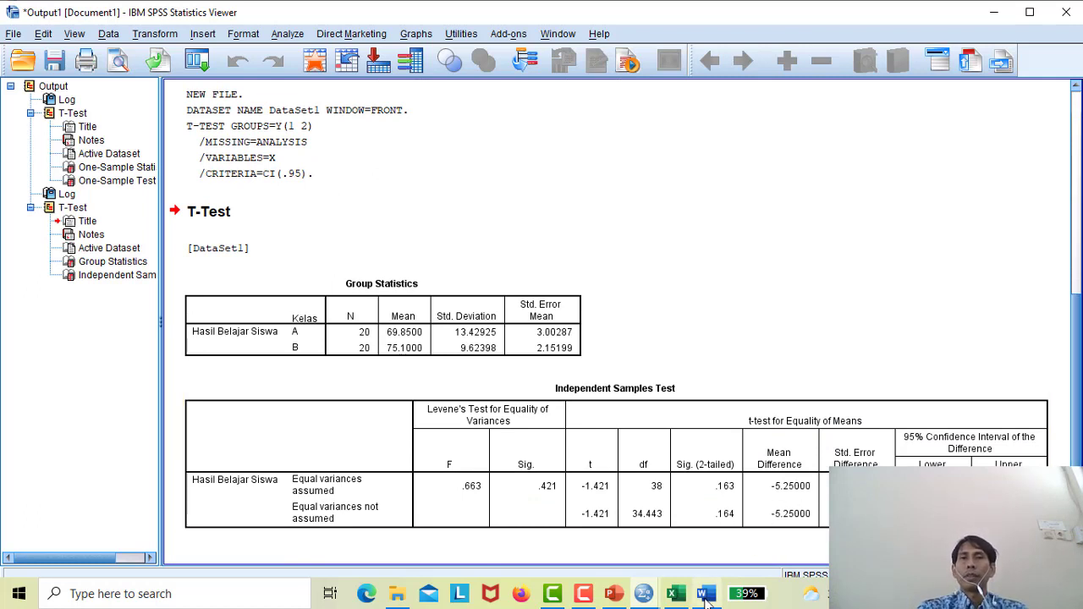
# Switch to Document1 in Word and copy the outline from Perumusan Hipotesis to Pengambilan keputusan onto page 2
pyautogui.moveTo(705, 600)
pyautogui.click(706, 521)
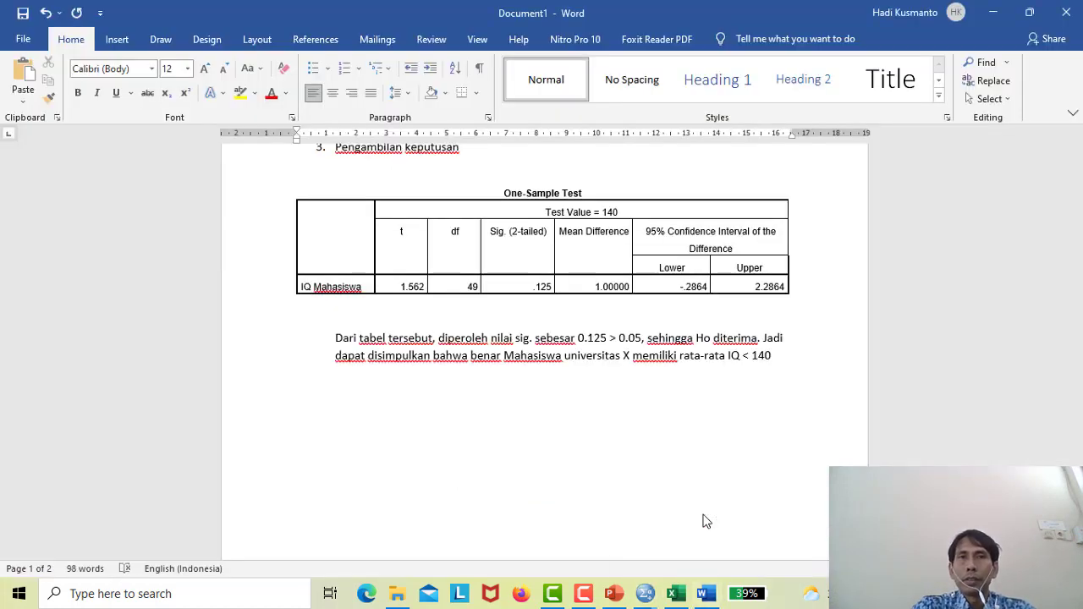
pyautogui.moveTo(1073, 242); pyautogui.dragTo(1046, 167)
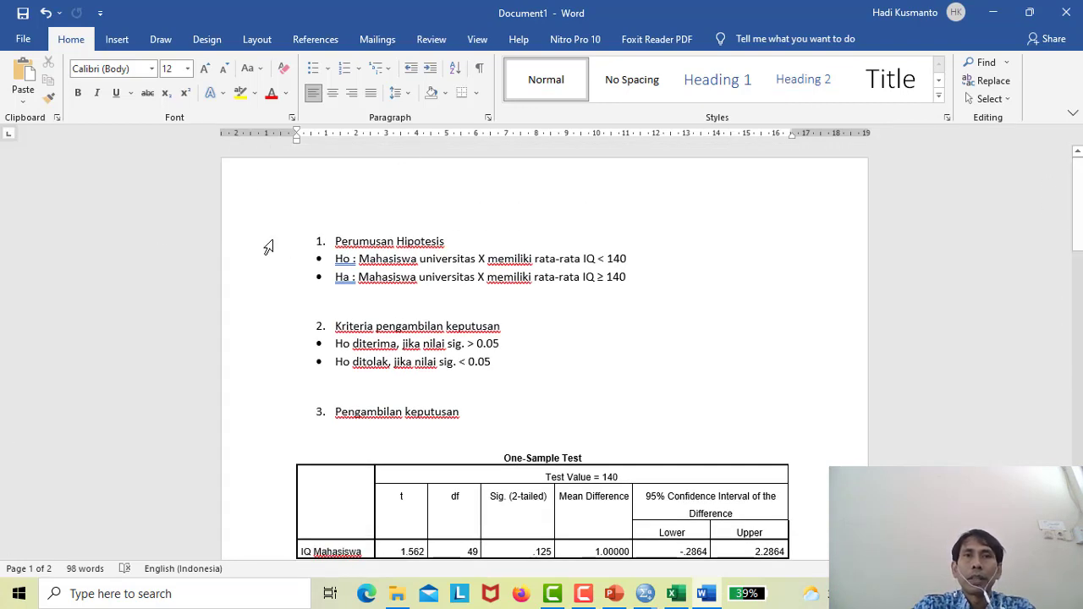
pyautogui.moveTo(268, 244); pyautogui.dragTo(267, 432)
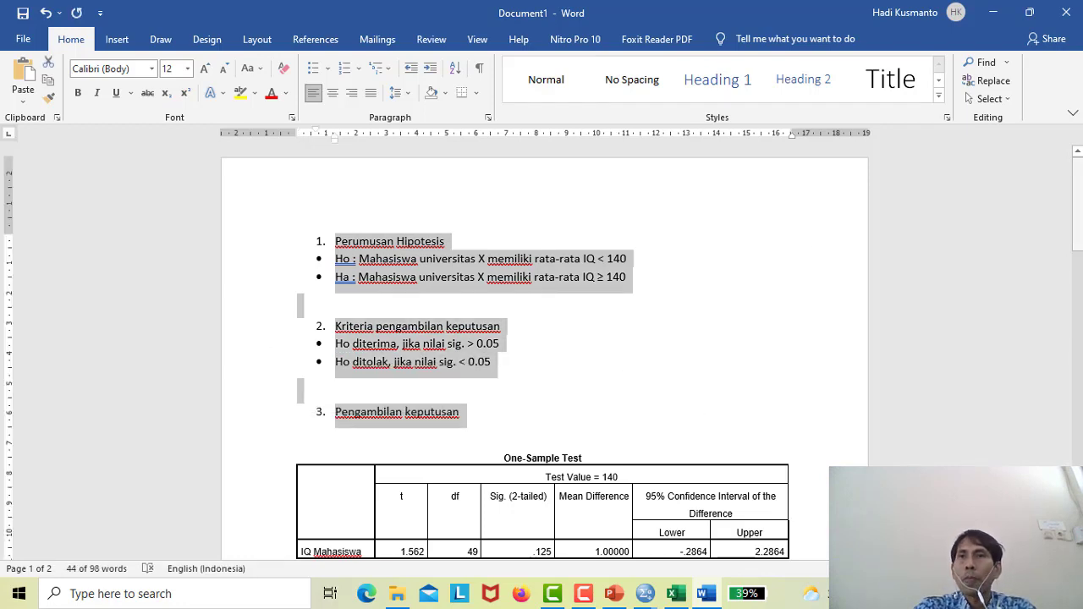
pyautogui.moveTo(1079, 181); pyautogui.dragTo(1078, 375)
pyautogui.click(382, 302)
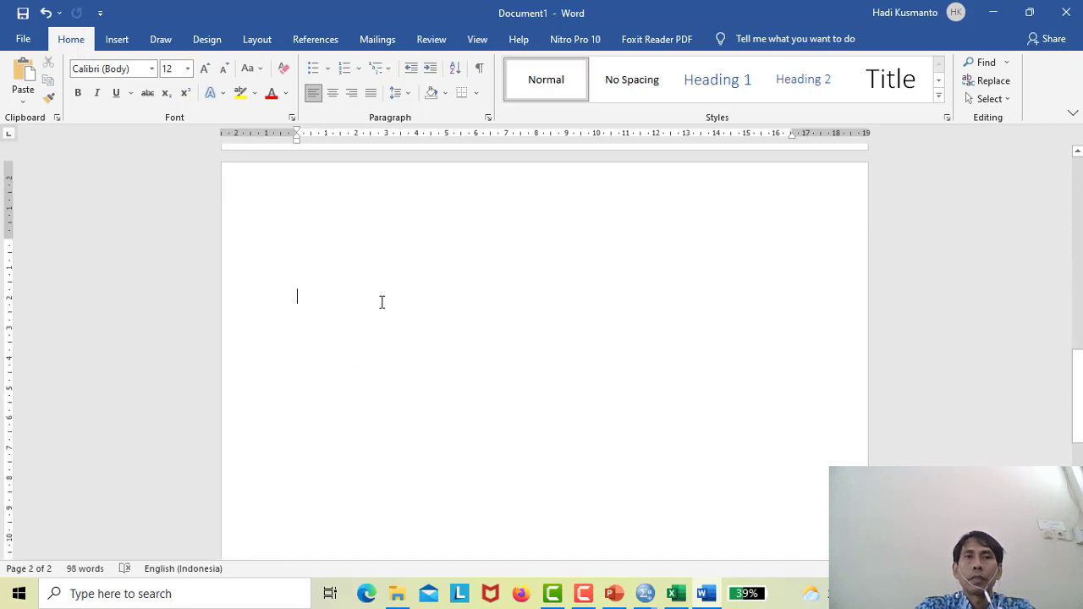
pyautogui.write('4. Perumusan Hipotesis Ho : Mahasiswa universitas X memiliki rata-rata IQ < 140 Ha : Mahasiswa universitas X memiliki rata-rata IQ ≥ 140   5. Kriteria pengambilan keputusan Ho diterima, jika nilai sig. > 0.05 Ho ditolak, jika nilai sig. < 0.05   6. Pengambilan keputusan')
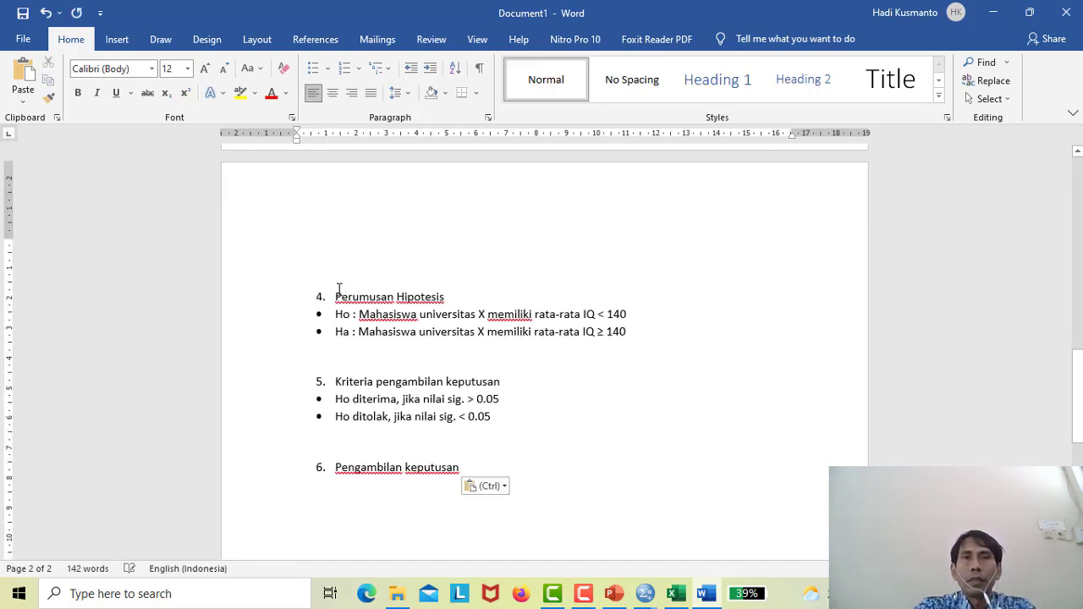
# Restart the numbering of the copied outline at 1, beginning with Perumusan Hipotesis
pyautogui.click(320, 296)
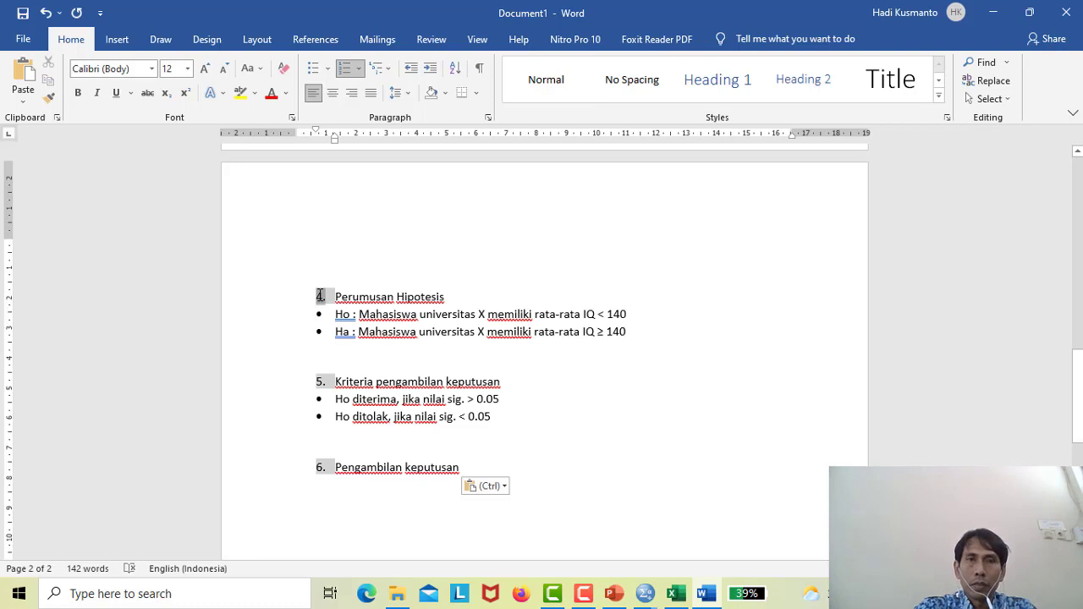
pyautogui.rightClick(319, 295)
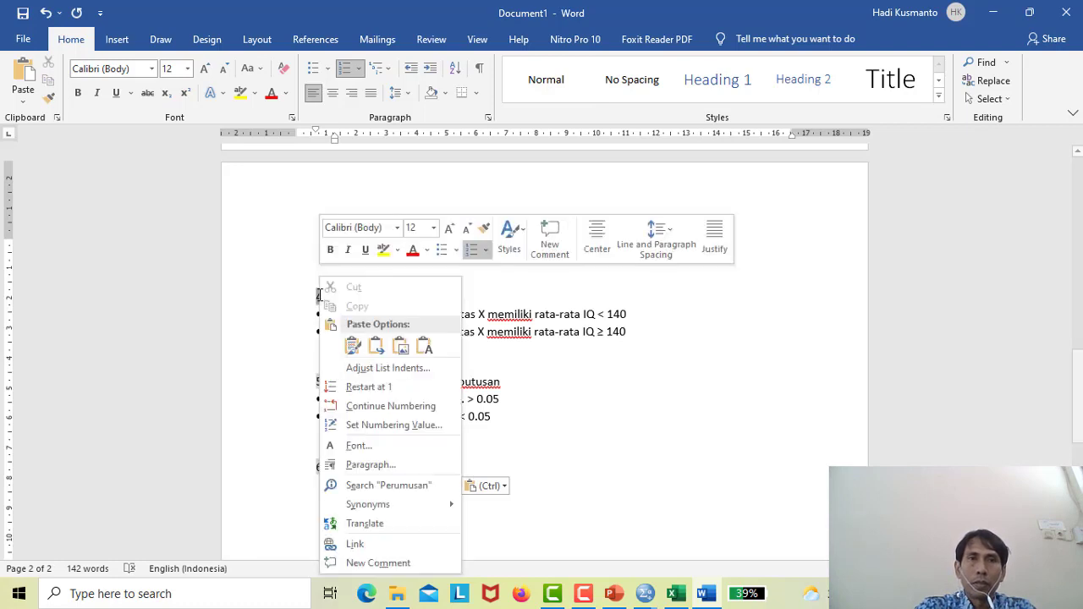
pyautogui.click(364, 387)
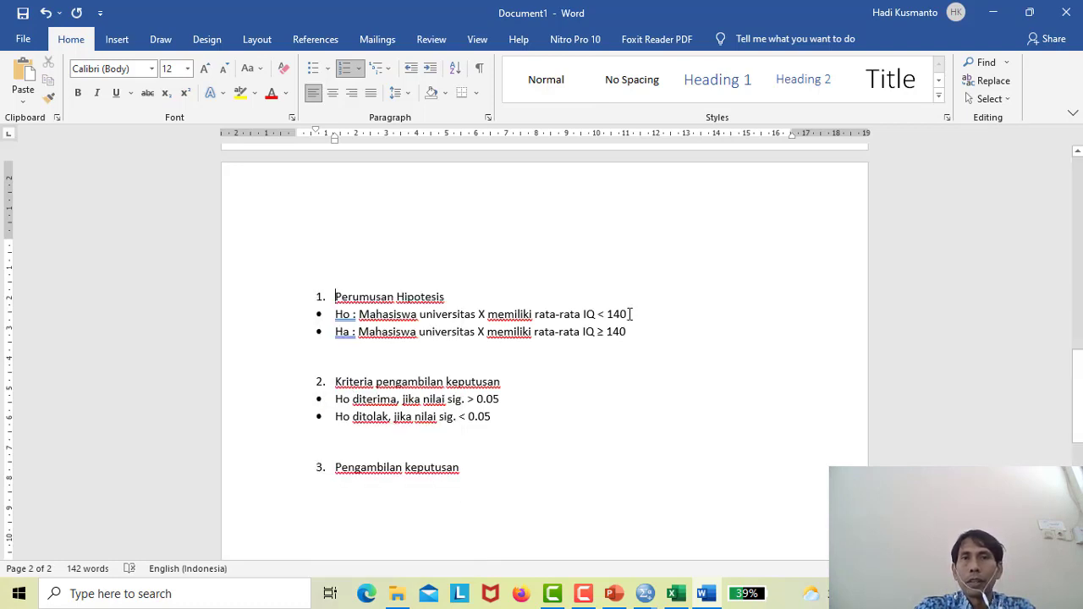
# Replace the Ho statement on page 2 with "Tidak terdapat perbedaan hasil belajar siswa antara penggunaan metode A dan B"
pyautogui.moveTo(631, 314); pyautogui.dragTo(370, 314)
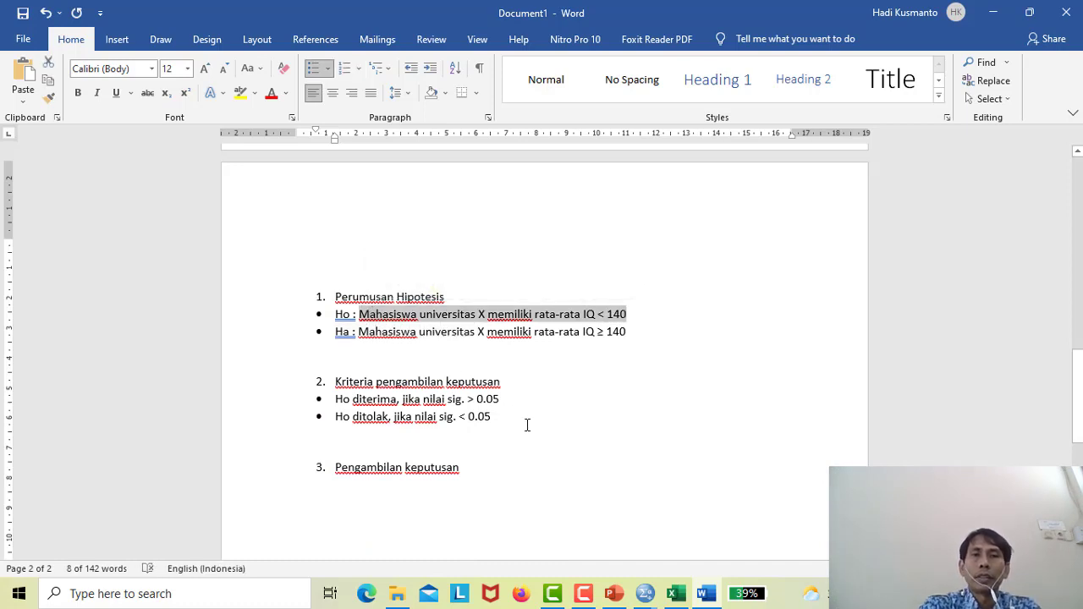
pyautogui.write('T')
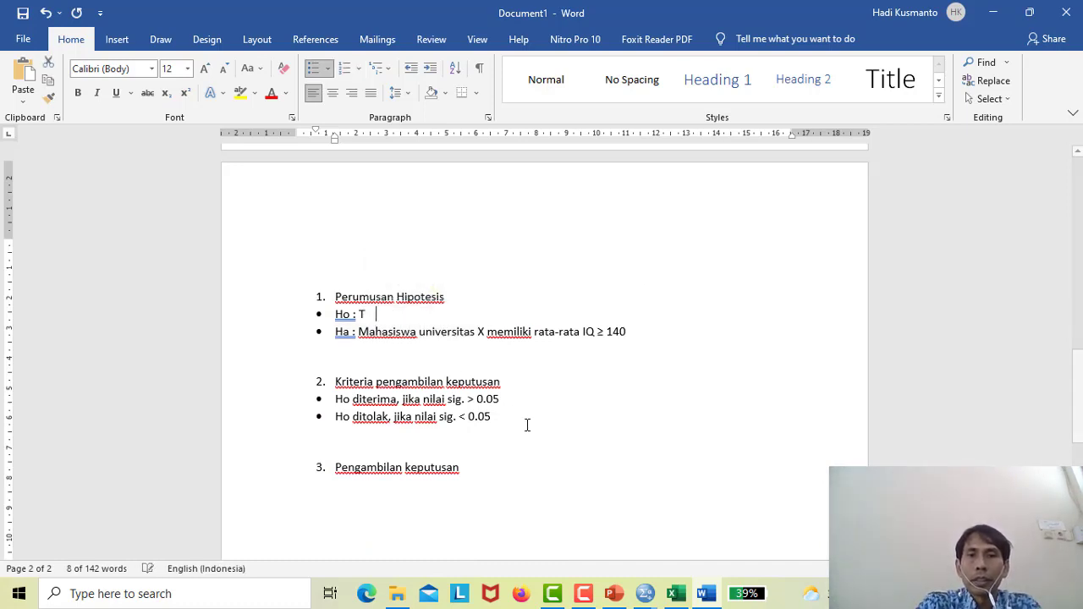
pyautogui.write('idak ')
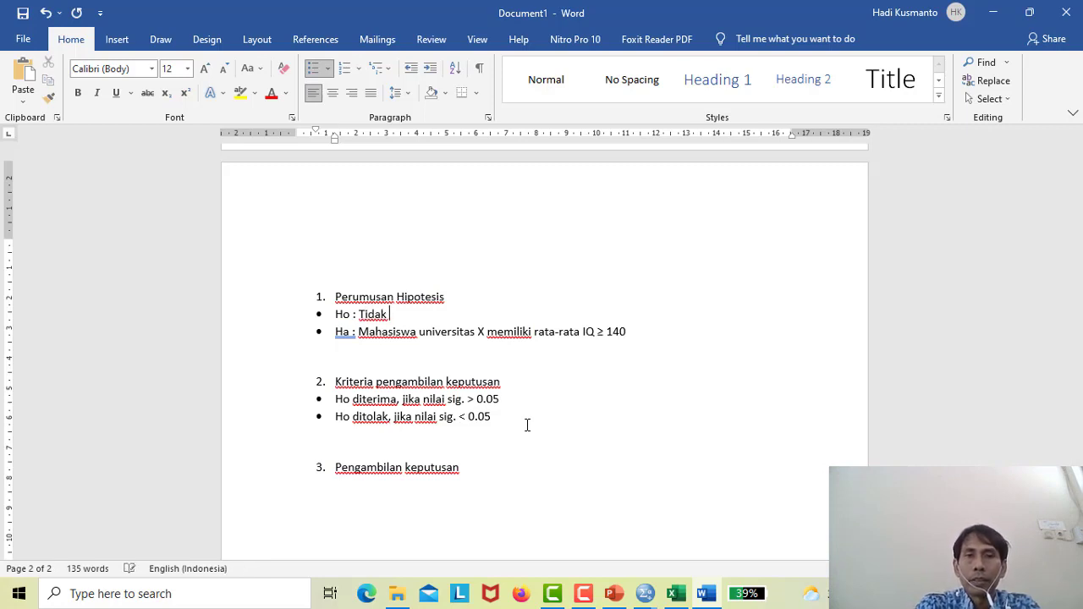
pyautogui.write('terdapat ')
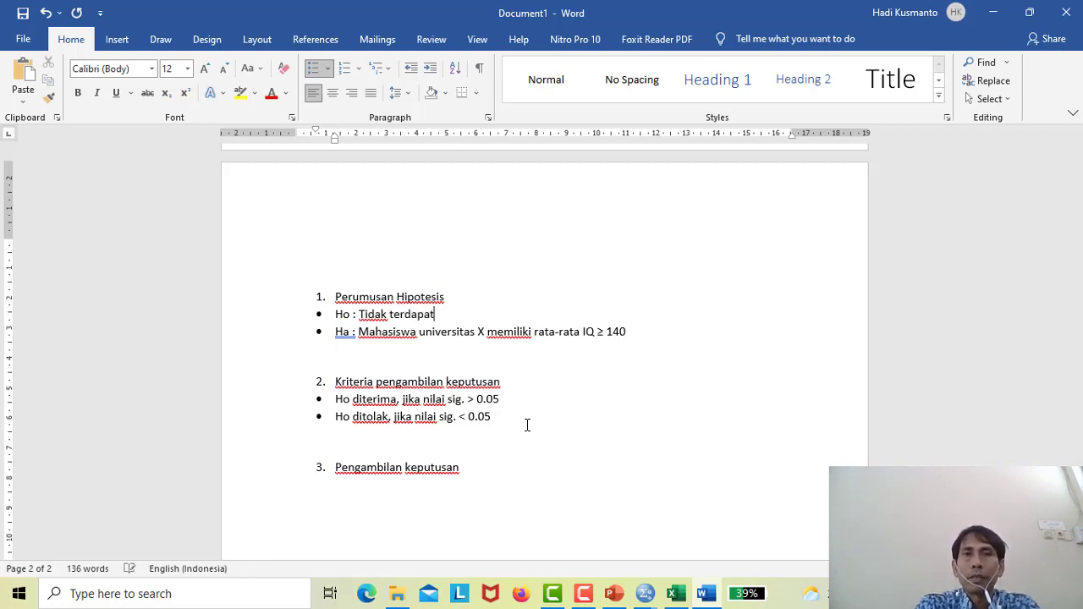
pyautogui.write('perbe')
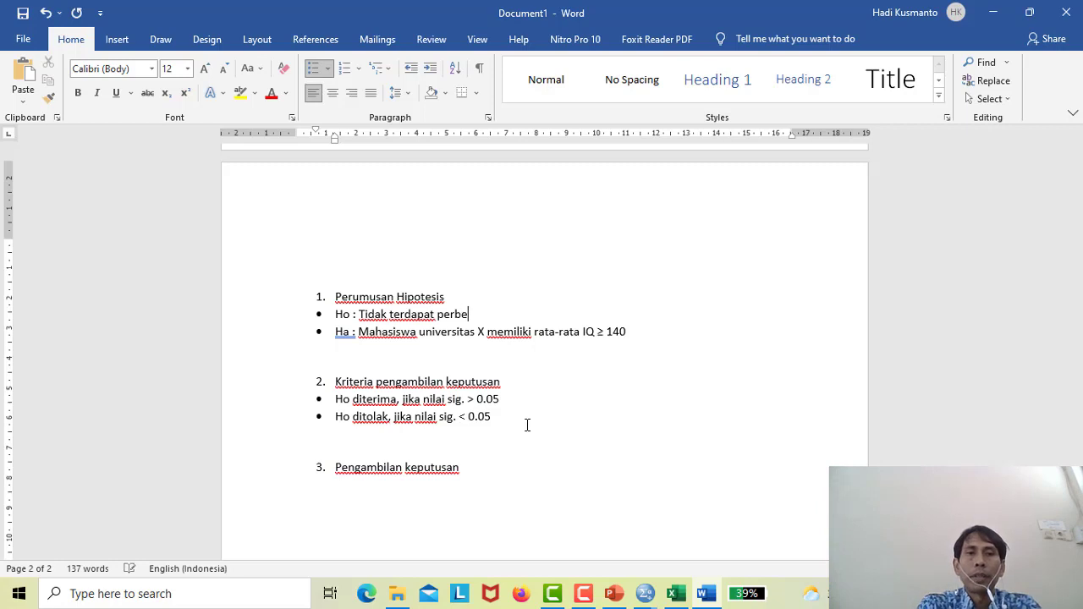
pyautogui.write('daan hasil')
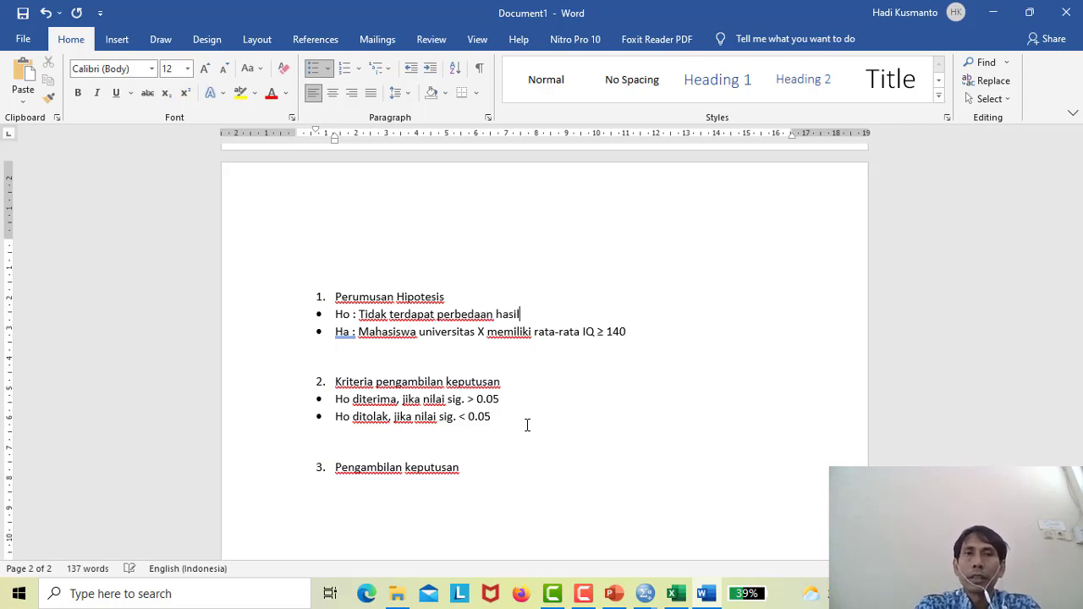
pyautogui.write(' belajar')
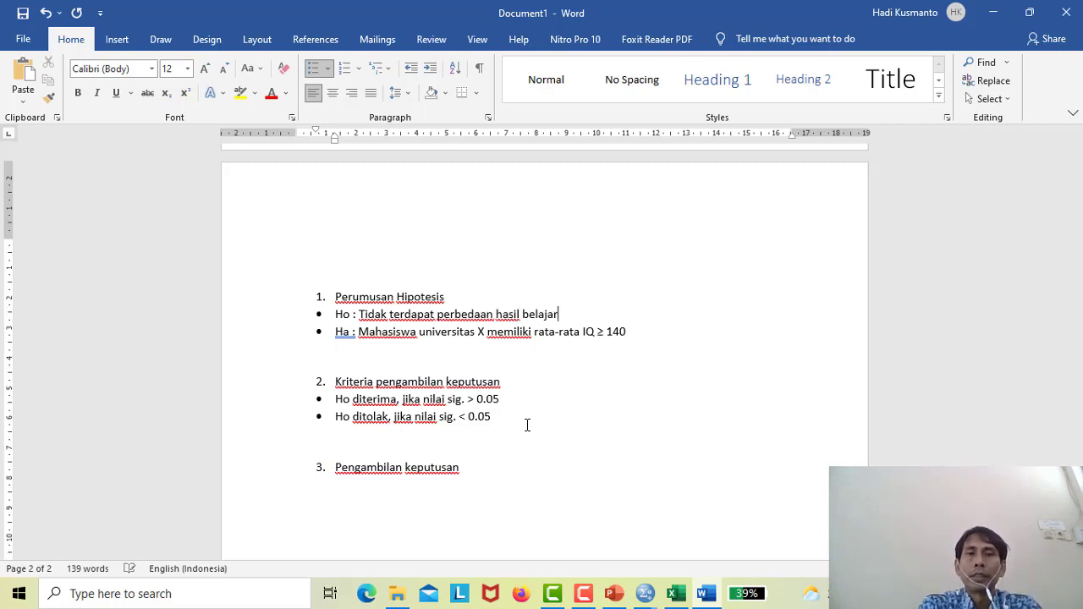
pyautogui.write(' siss')
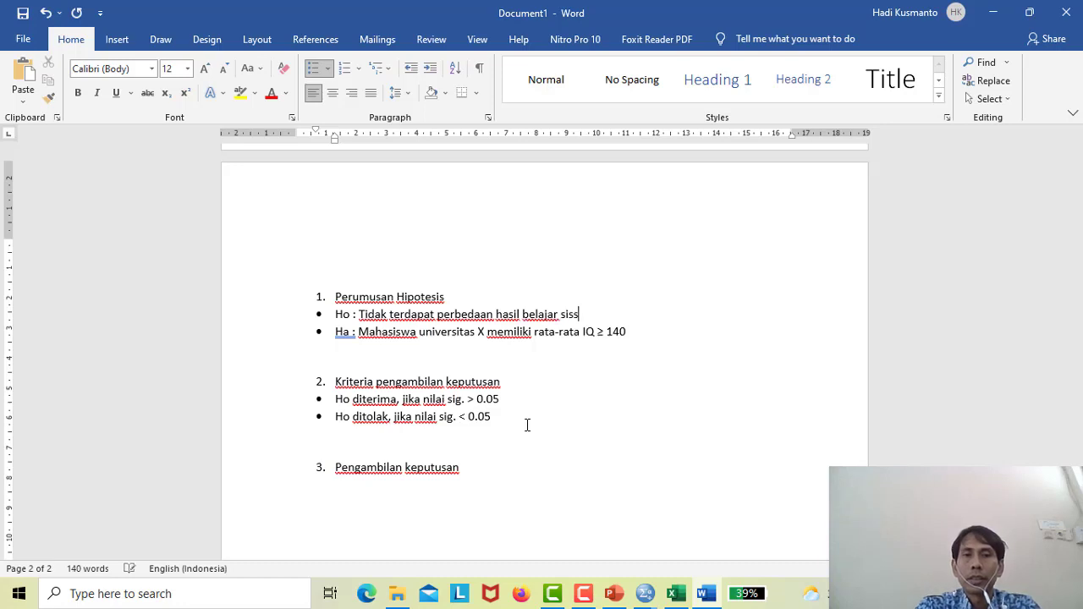
pyautogui.write('wa an')
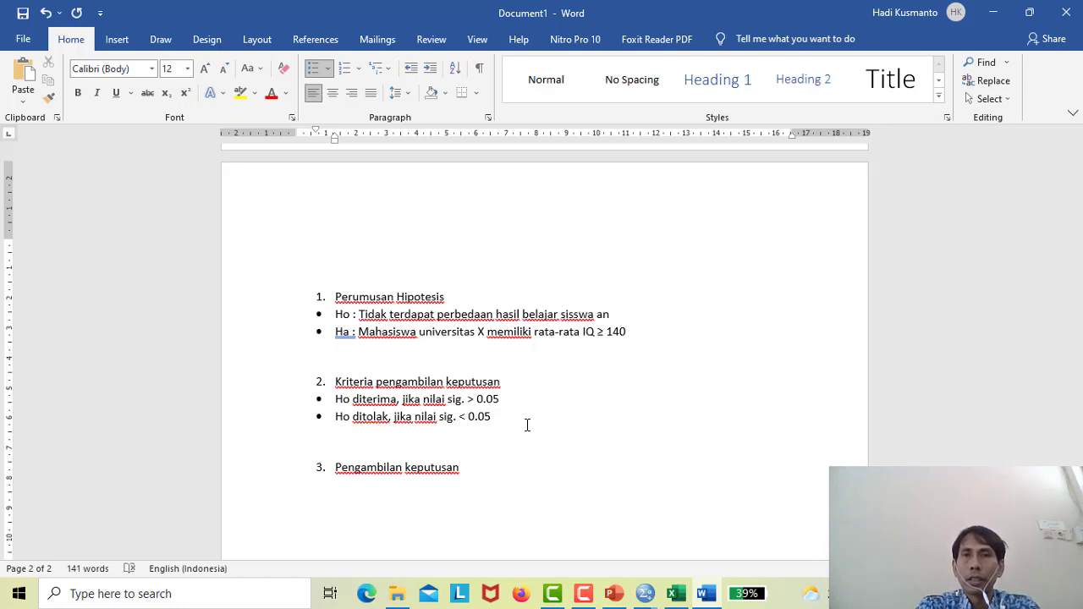
pyautogui.press('BackSpace')
pyautogui.press('BackSpace')
pyautogui.press('BackSpace')
pyautogui.press('BackSpace')
pyautogui.press('BackSpace')
pyautogui.press('BackSpace')
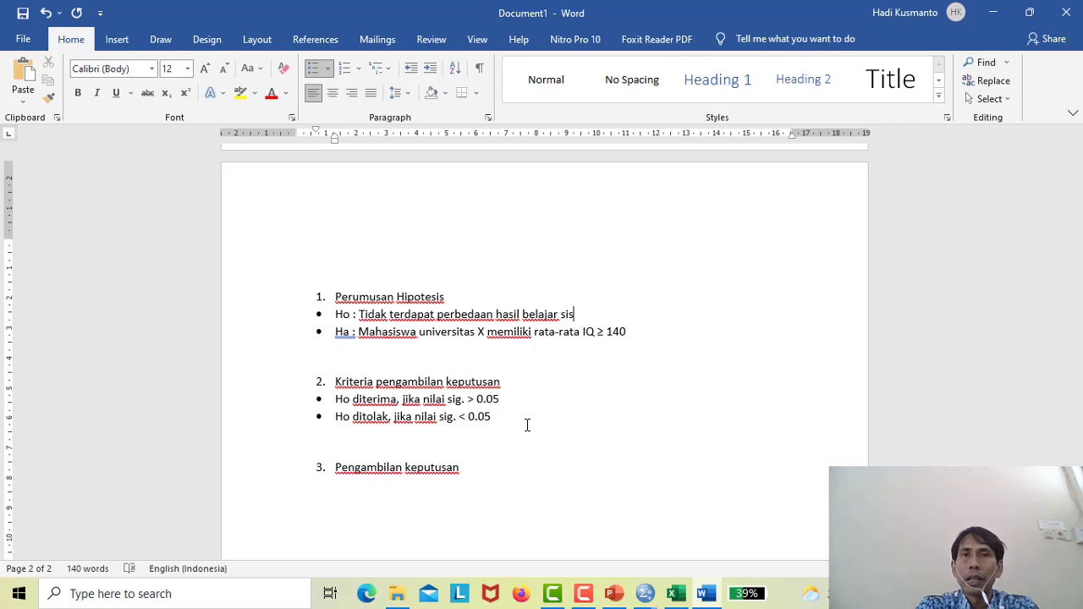
pyautogui.write('wa ')
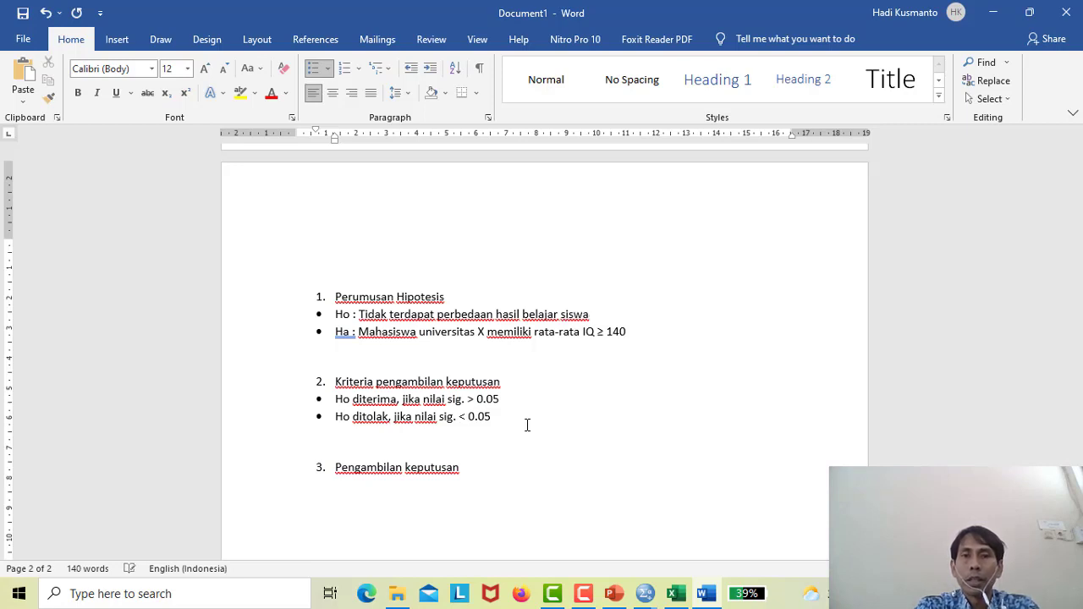
pyautogui.write('antara ')
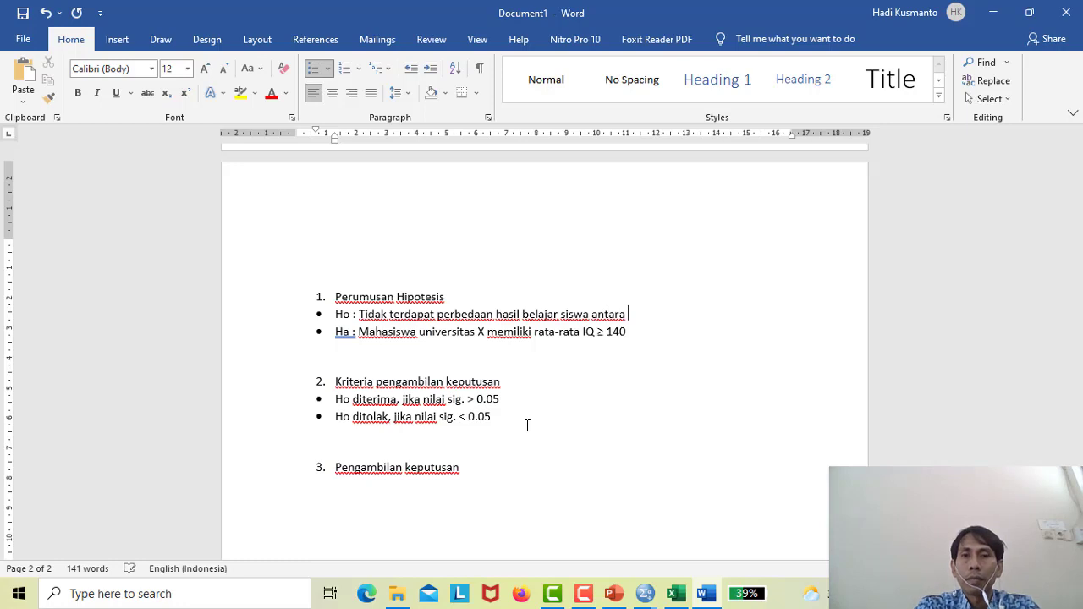
pyautogui.write('penggunaan')
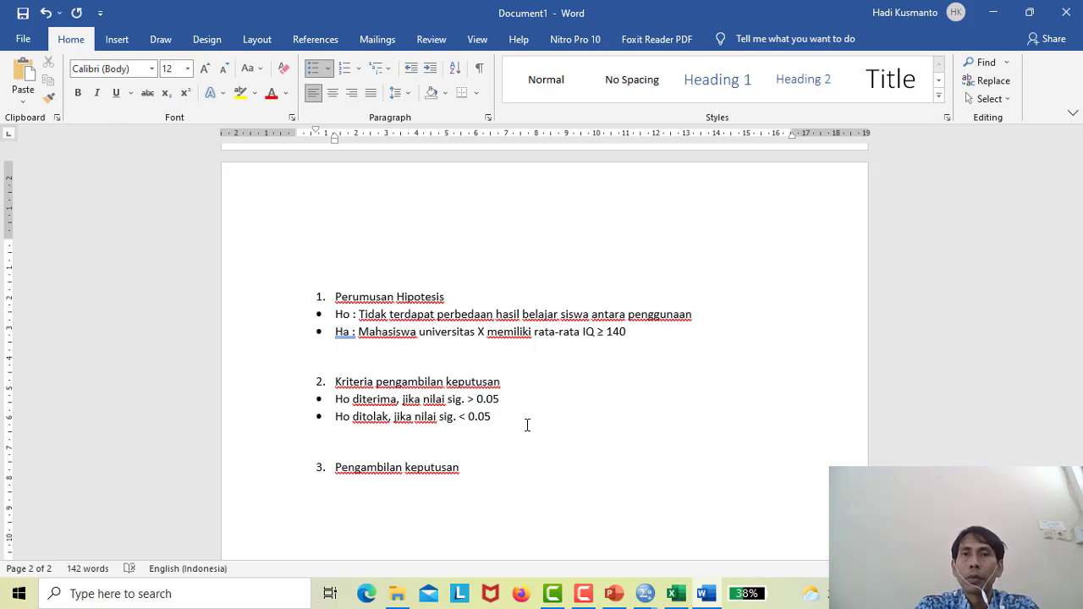
pyautogui.write(' metode ')
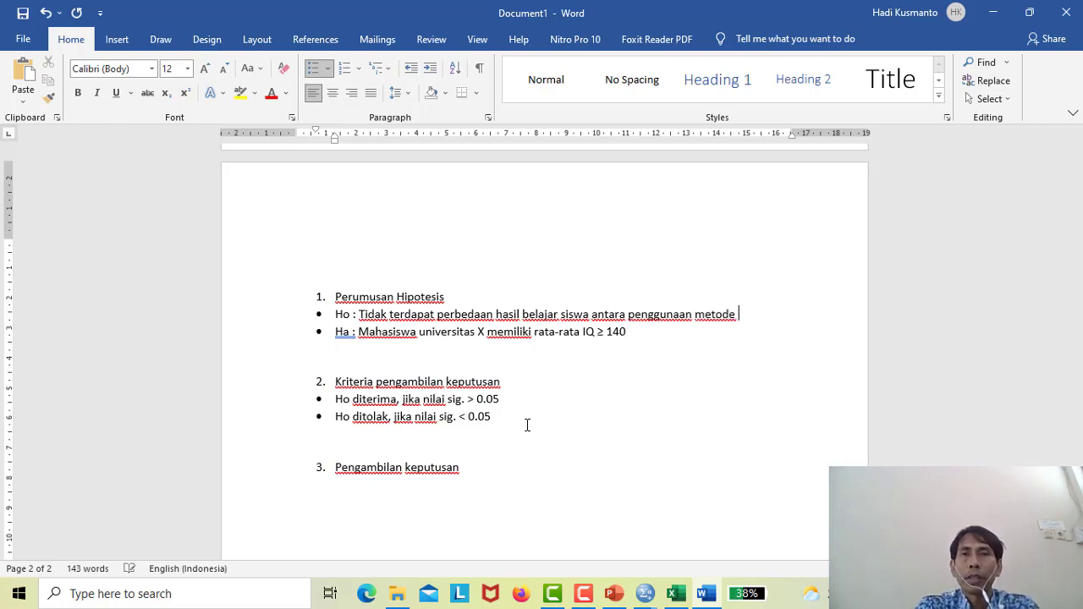
pyautogui.write('A dan B')
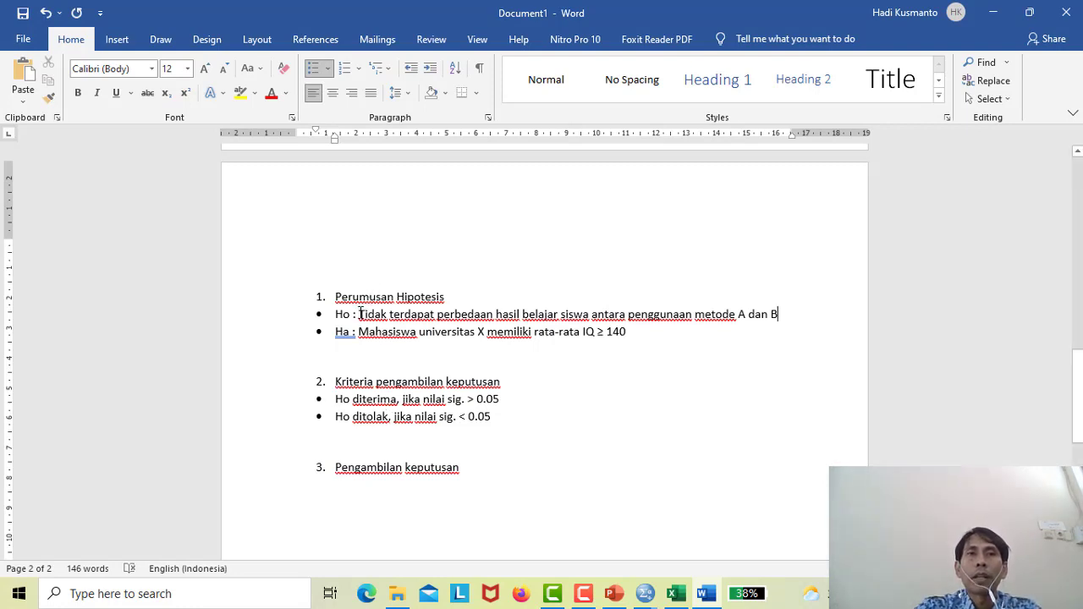
# Replace the Ha statement on page 2 with a copy of the new Ho statement
pyautogui.moveTo(361, 314); pyautogui.dragTo(793, 312)
pyautogui.hotkey('ctrl', 'c')
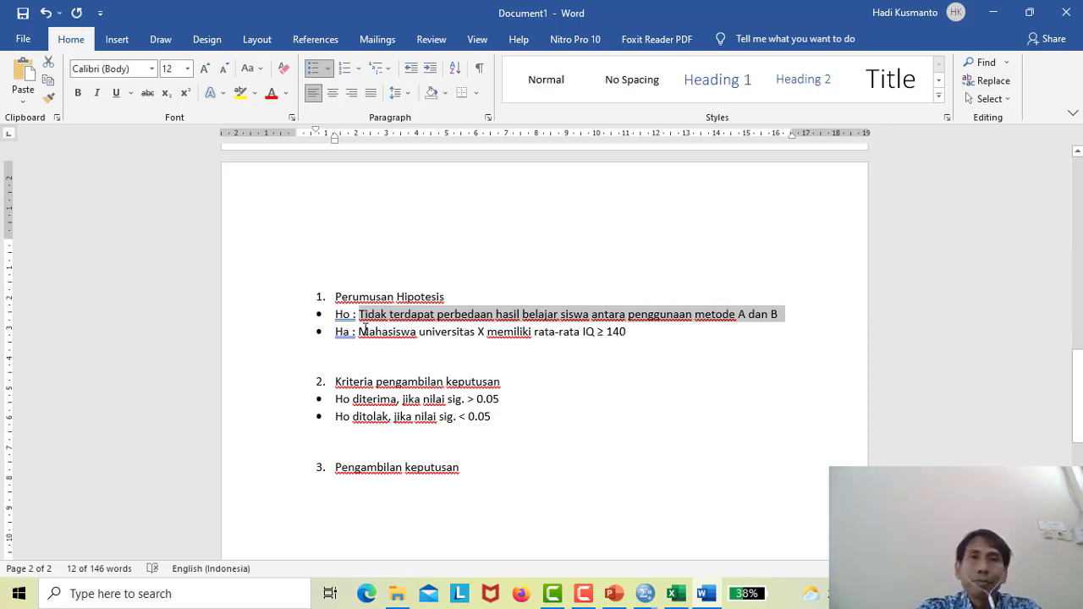
pyautogui.moveTo(360, 332); pyautogui.dragTo(636, 326)
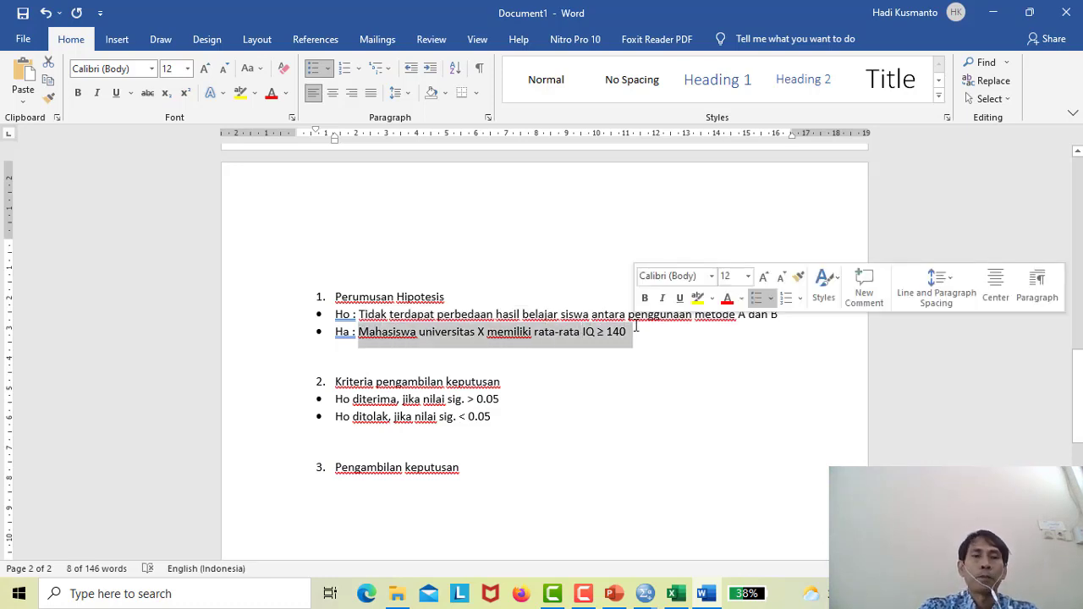
pyautogui.hotkey('ctrl', 'v')
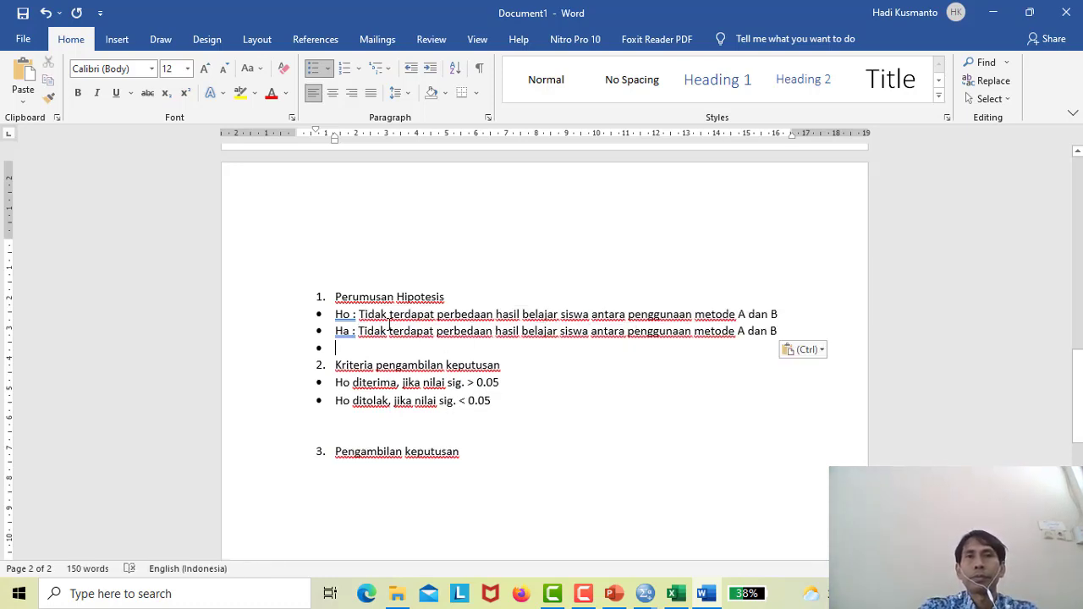
# Remove "Tidak" from the Ha statement so it begins with "Terdapat", and remove the empty bullet below it
pyautogui.moveTo(389, 329); pyautogui.dragTo(360, 331)
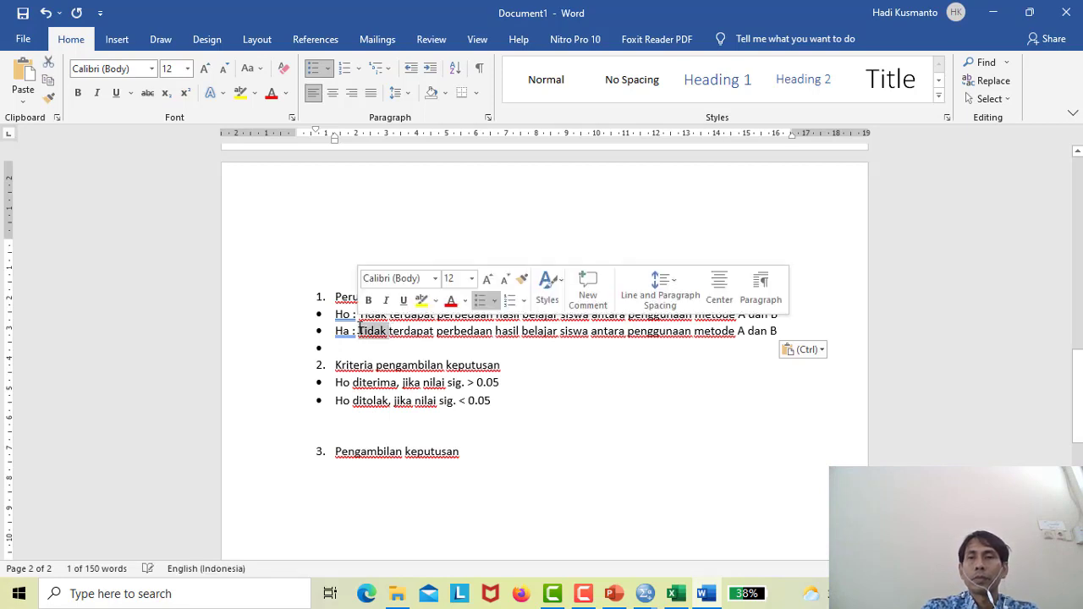
pyautogui.press('Delete')
pyautogui.press('Delete')
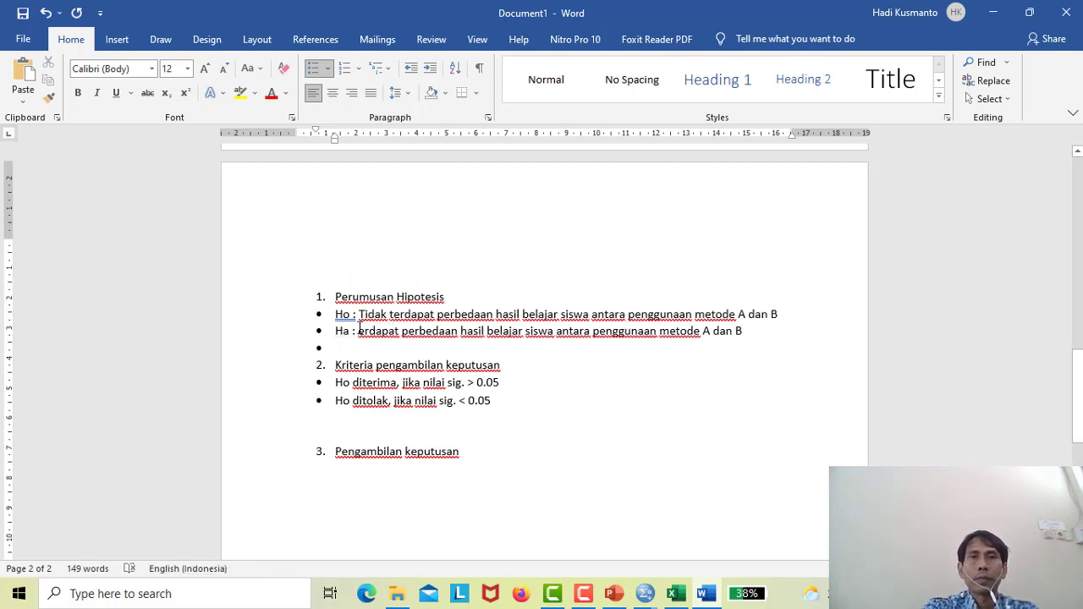
pyautogui.write('T')
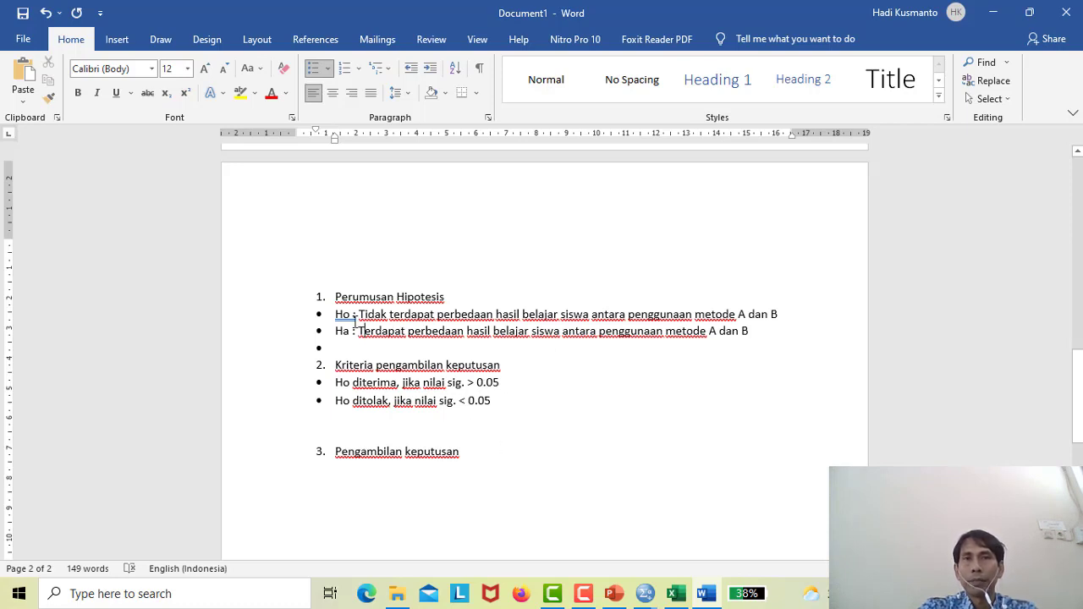
pyautogui.click(346, 357)
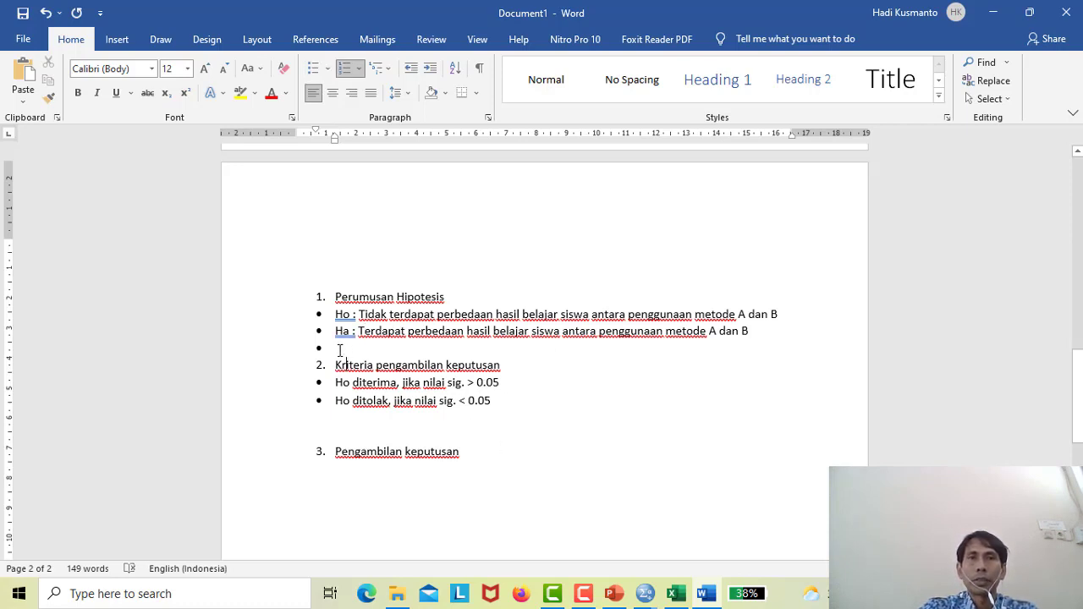
pyautogui.click(339, 350)
pyautogui.press('BackSpace')
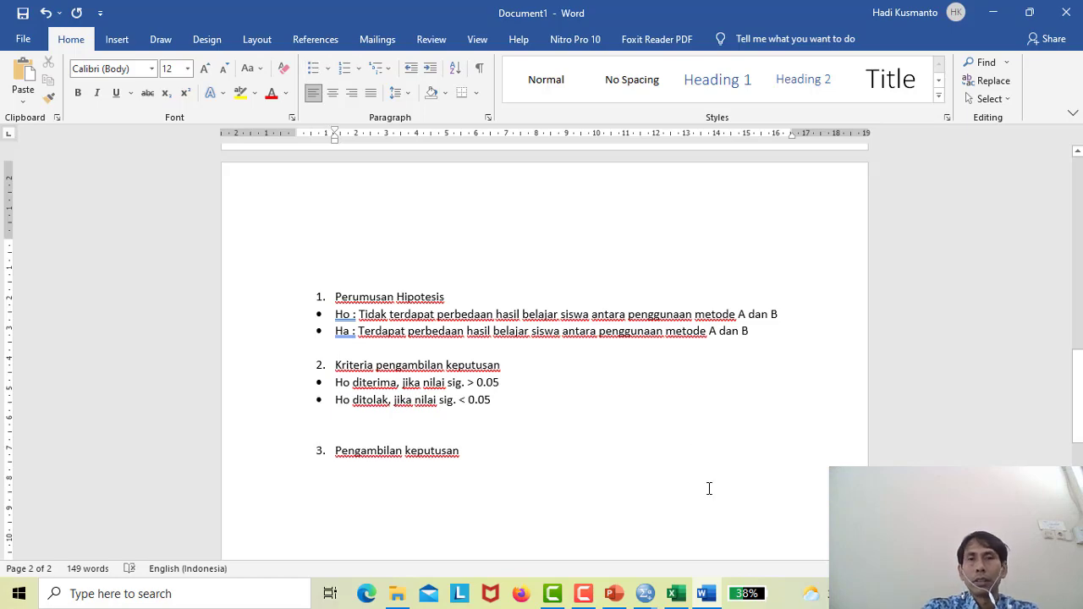
# Copy the Independent Samples Test table from the SPSS output and paste it under Pengambilan keputusan in the Word document
pyautogui.moveTo(645, 594)
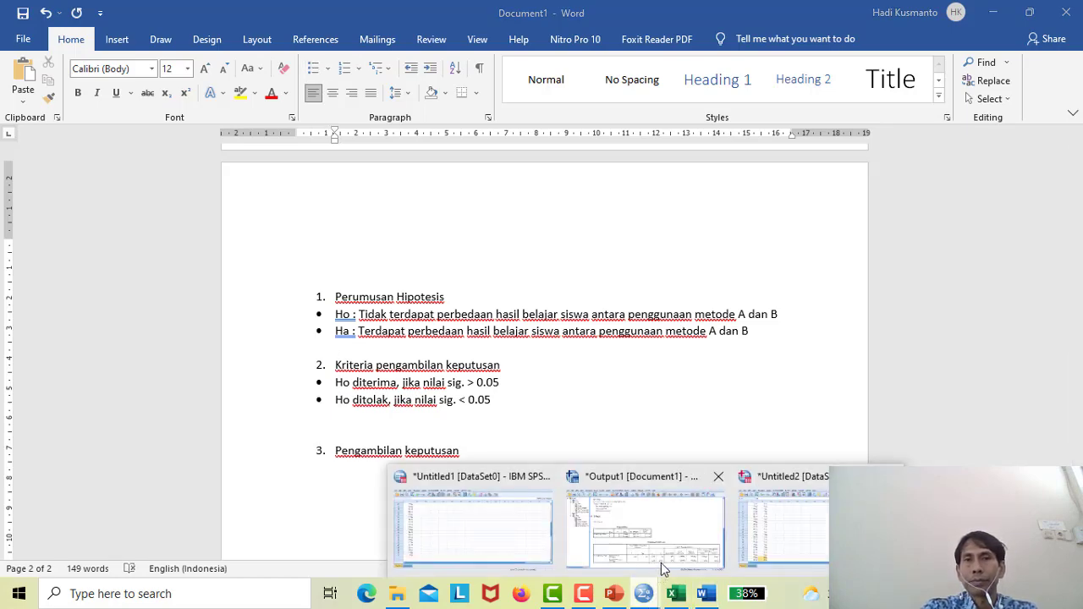
pyautogui.click(665, 561)
pyautogui.click(658, 471)
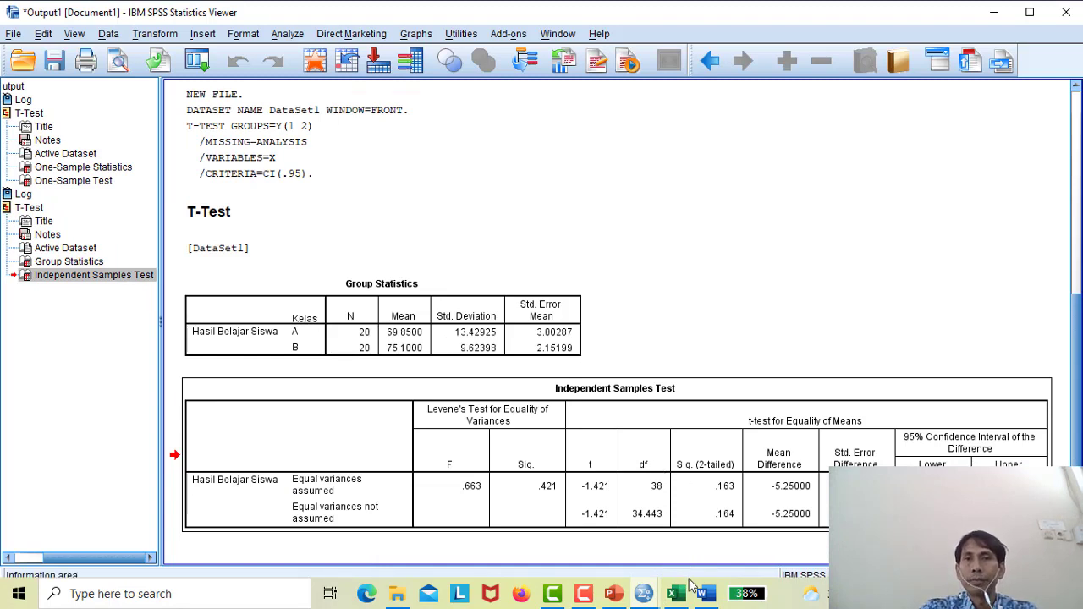
pyautogui.click(706, 595)
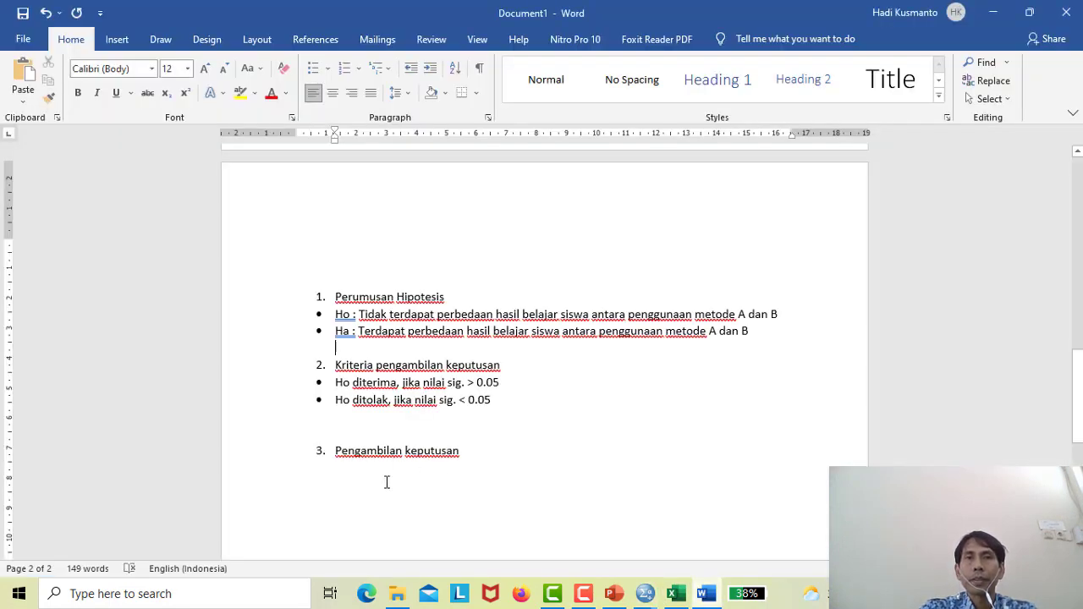
pyautogui.press('BackSpace')
pyautogui.hotkey('ctrl', 'v')
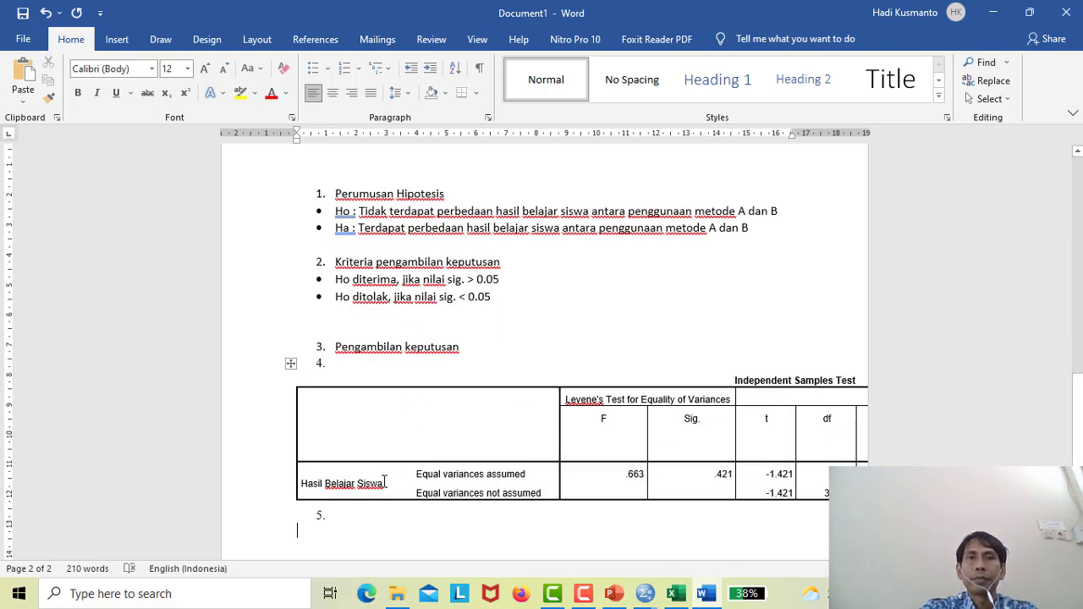
# Narrow the two row-label columns and the F and Sig. columns of the pasted Independent Samples Test table
pyautogui.click(385, 481)
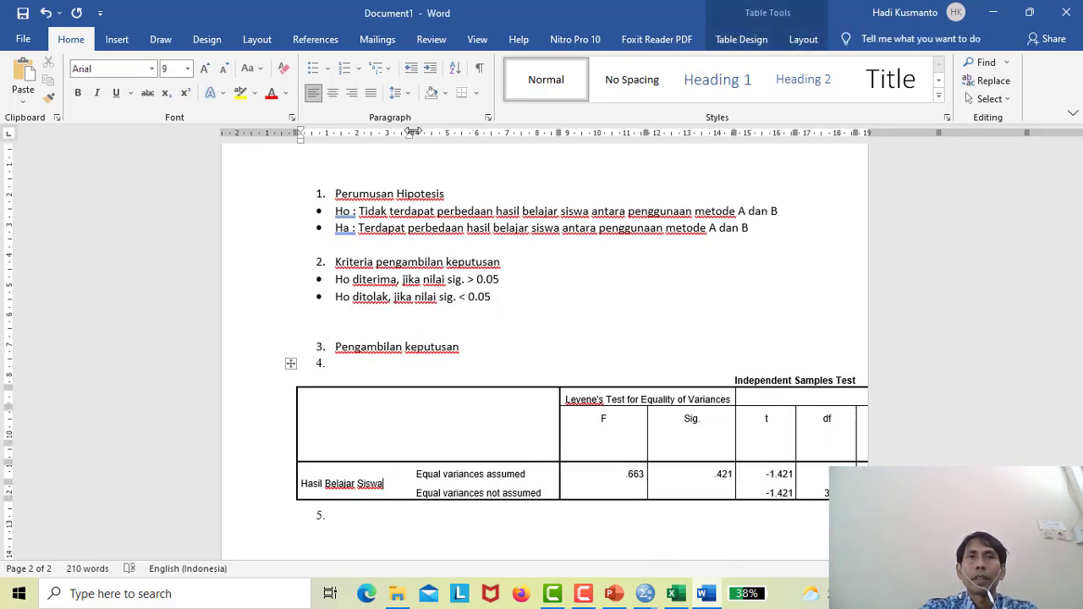
pyautogui.moveTo(373, 133); pyautogui.dragTo(332, 134)
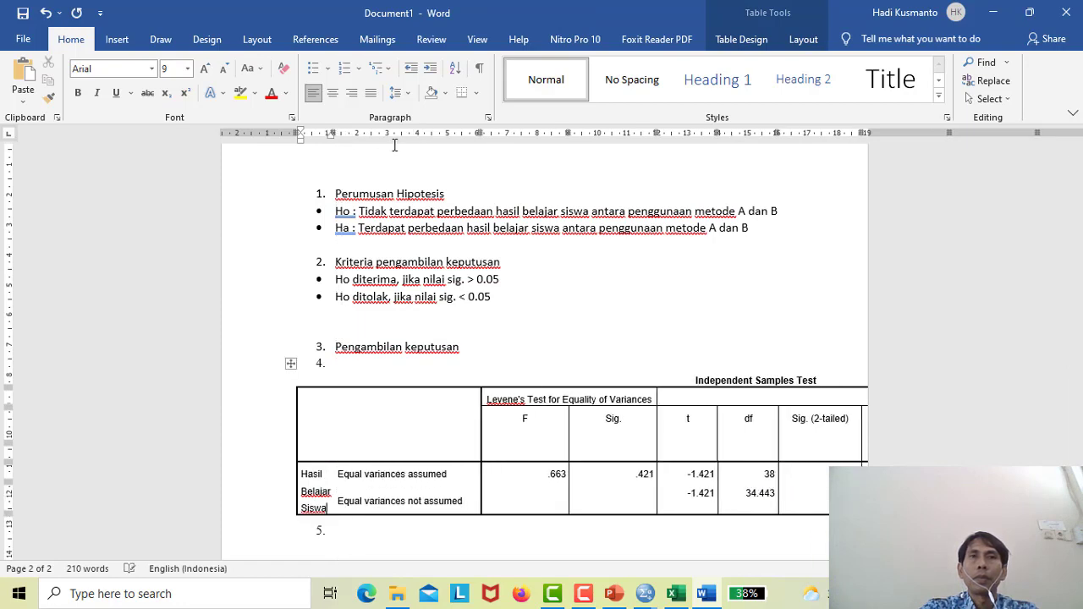
pyautogui.moveTo(479, 133)
pyautogui.mouseDown()
pyautogui.moveTo(410, 133)
pyautogui.moveTo(431, 133)
pyautogui.mouseUp()
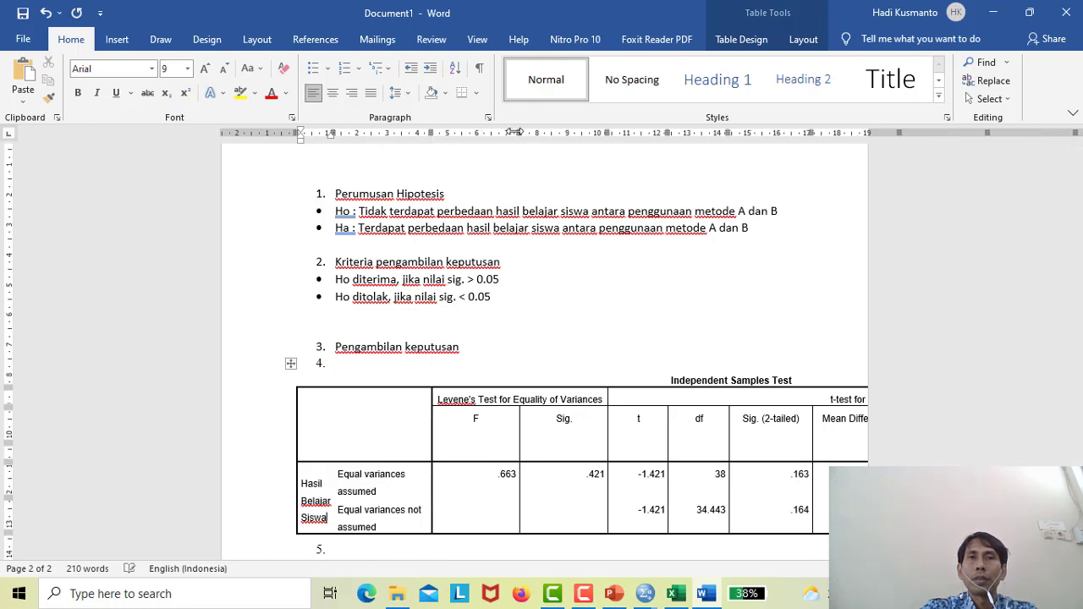
pyautogui.moveTo(519, 133); pyautogui.dragTo(471, 133)
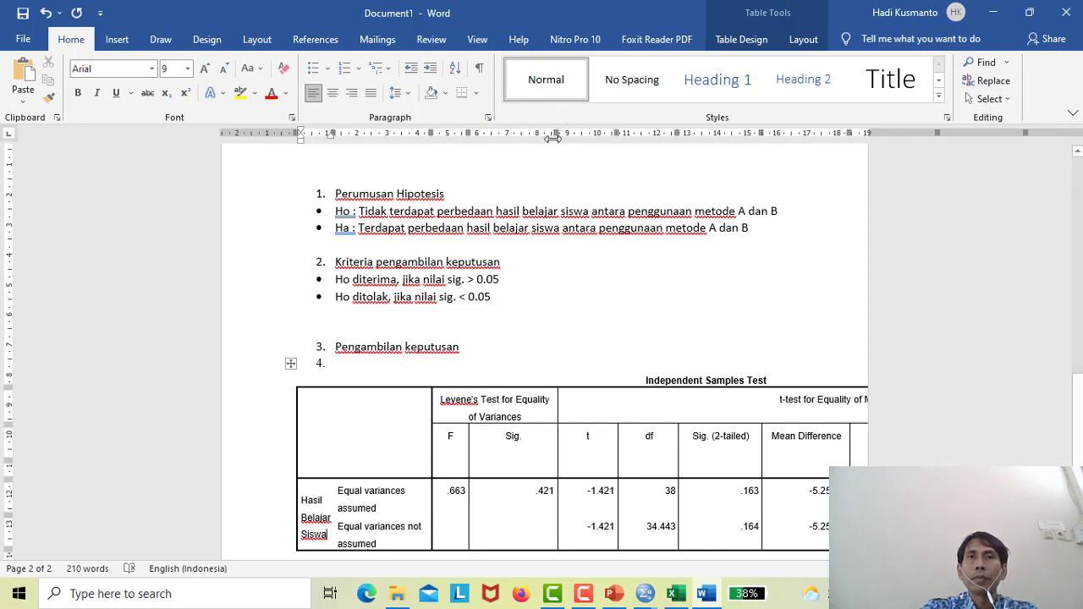
pyautogui.moveTo(552, 133); pyautogui.dragTo(508, 138)
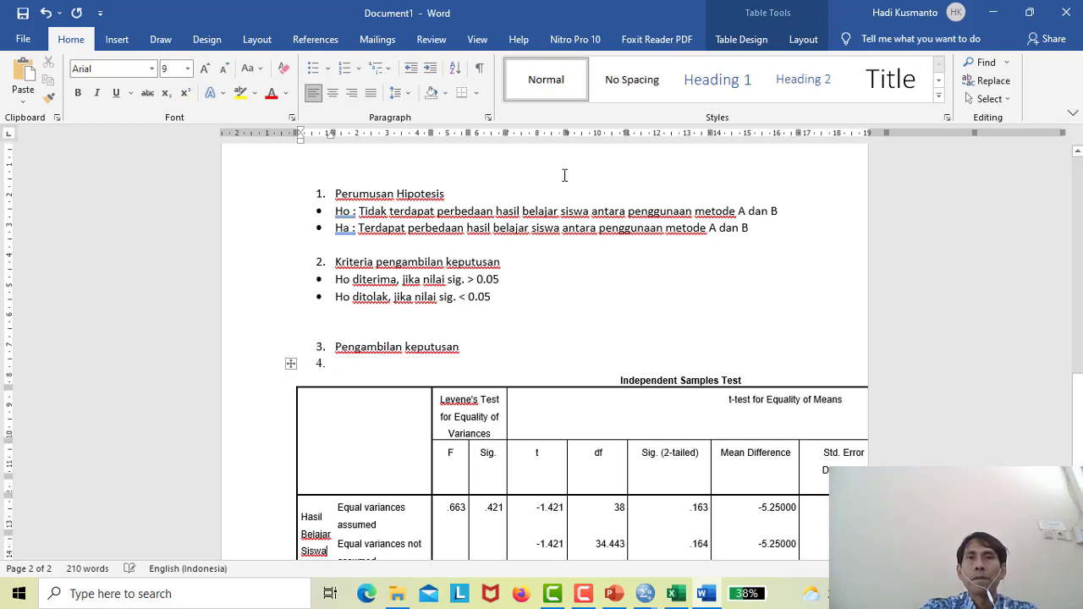
# Narrow the t, df and Sig. (2-tailed) columns of the Independent Samples Test table
pyautogui.moveTo(567, 135); pyautogui.dragTo(552, 134)
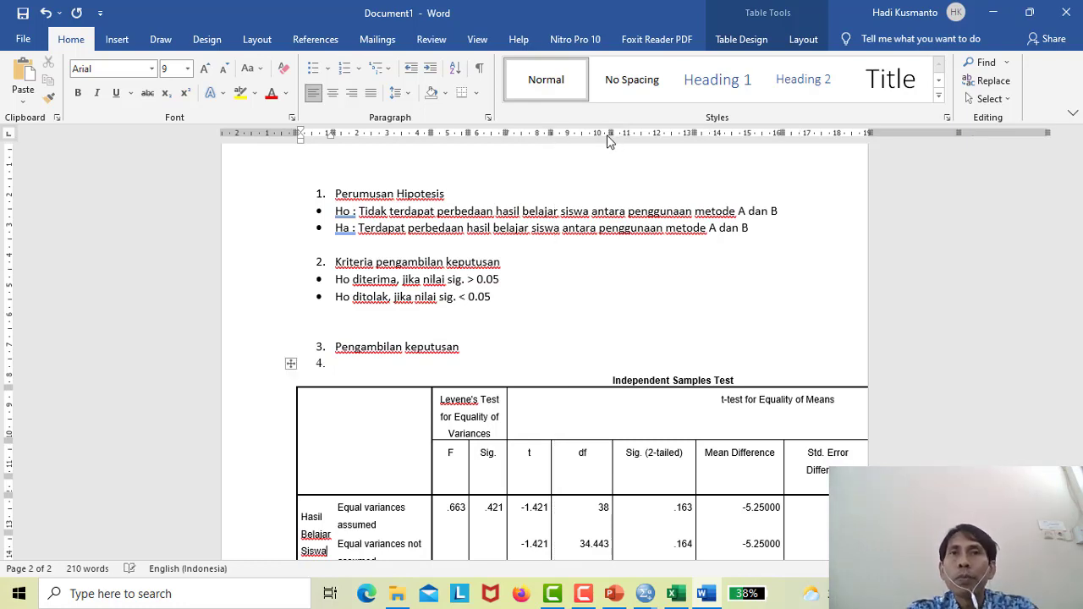
pyautogui.click(455, 471)
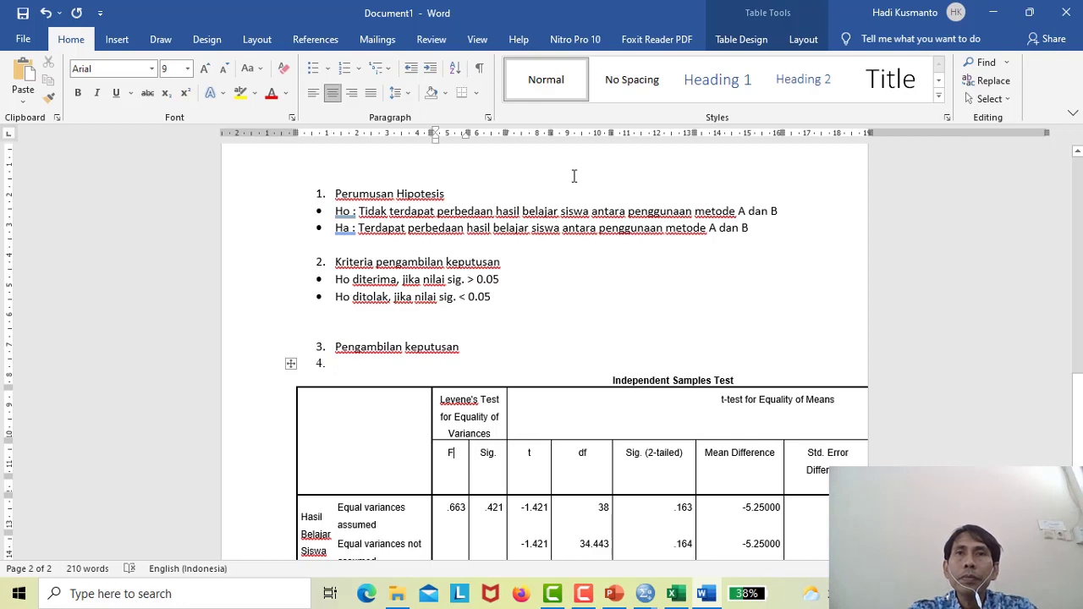
pyautogui.moveTo(611, 133); pyautogui.dragTo(586, 134)
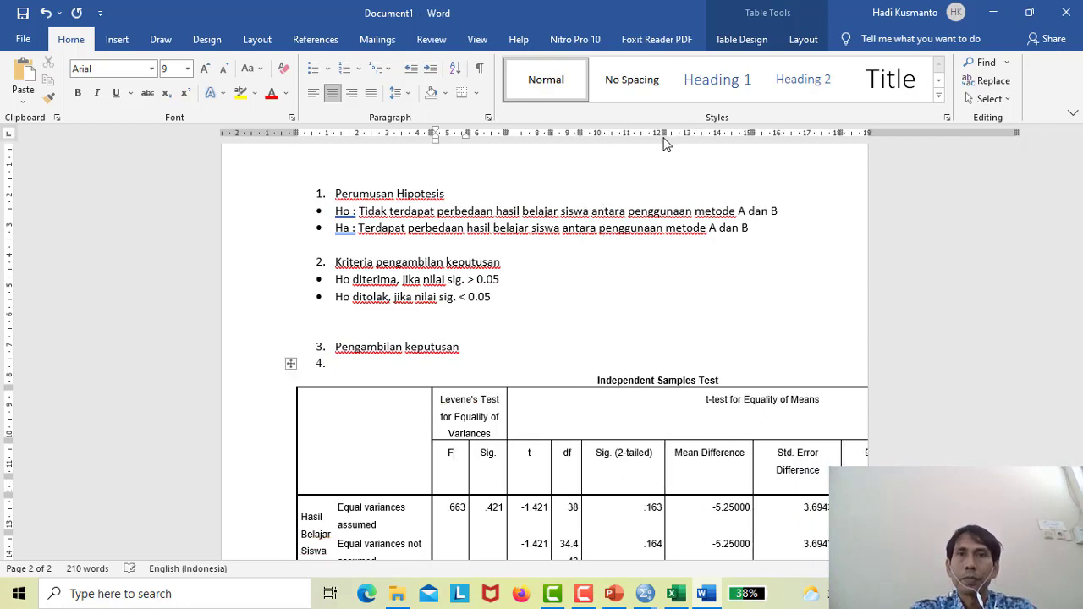
pyautogui.click(524, 457)
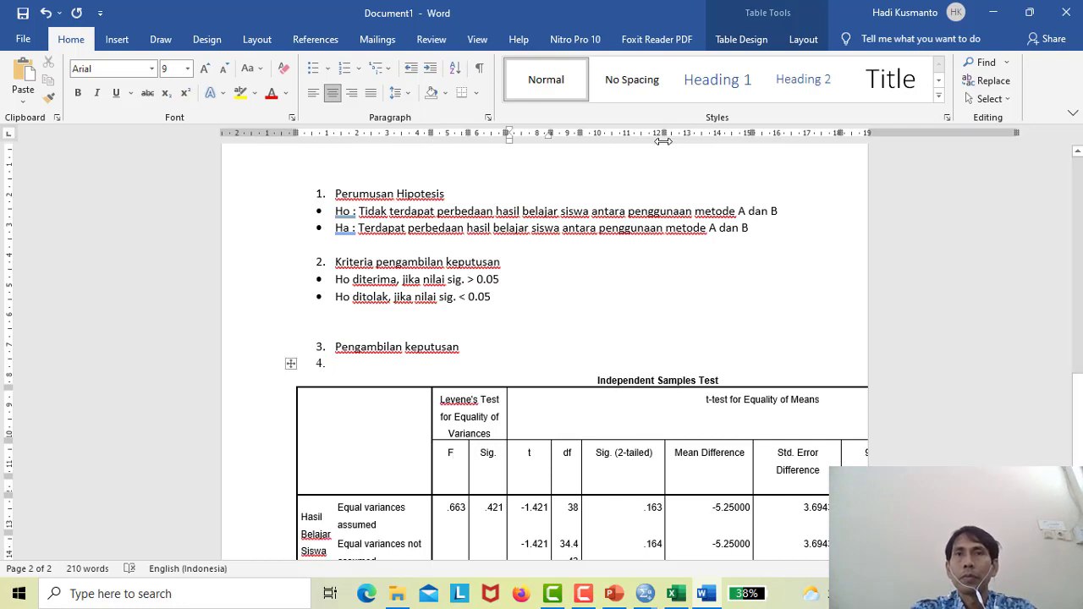
pyautogui.moveTo(661, 133); pyautogui.dragTo(628, 135)
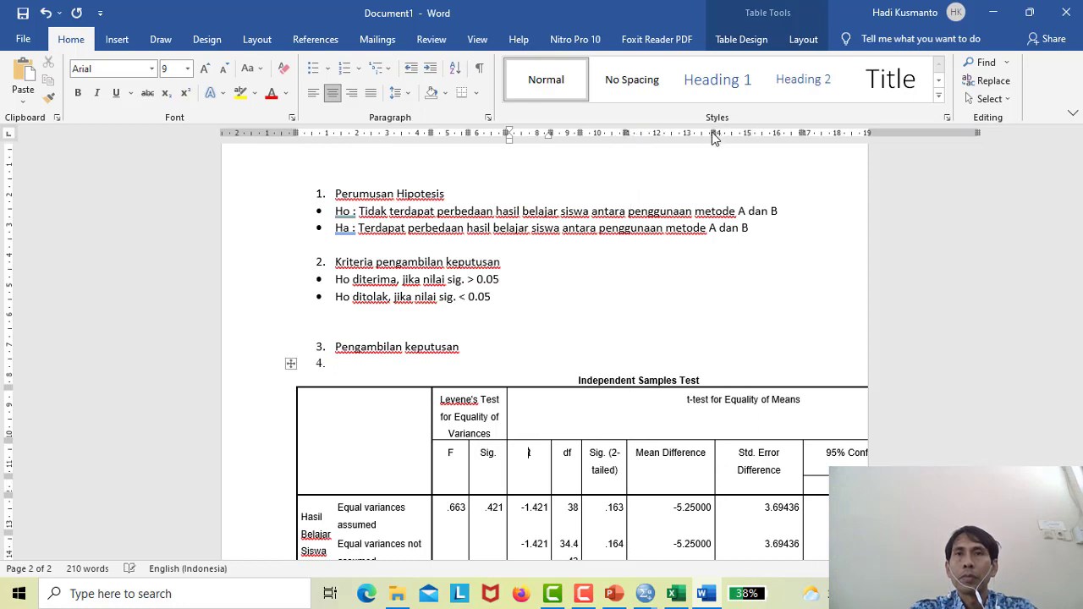
# Narrow the Mean Difference, Std. Error Difference and Lower columns so the table fits within the page width
pyautogui.moveTo(714, 132); pyautogui.dragTo(667, 132)
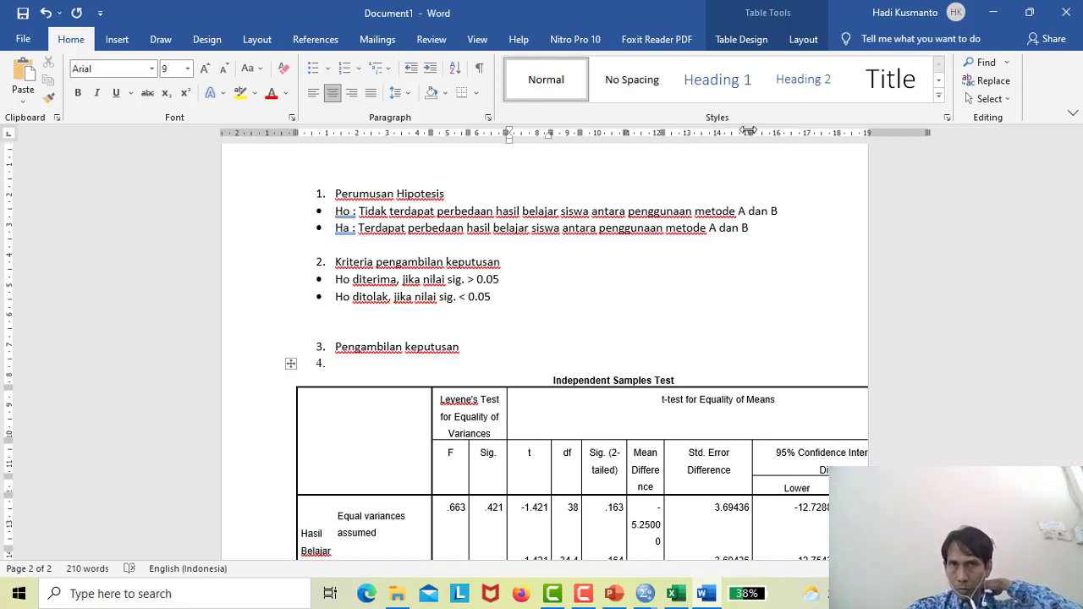
pyautogui.moveTo(748, 131); pyautogui.dragTo(702, 128)
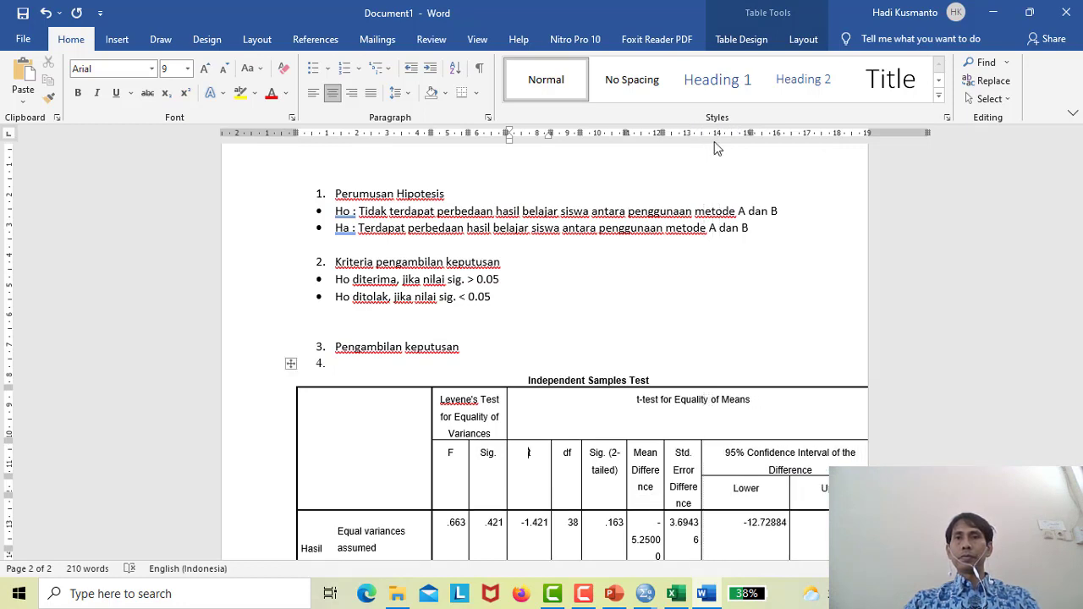
pyautogui.click(729, 520)
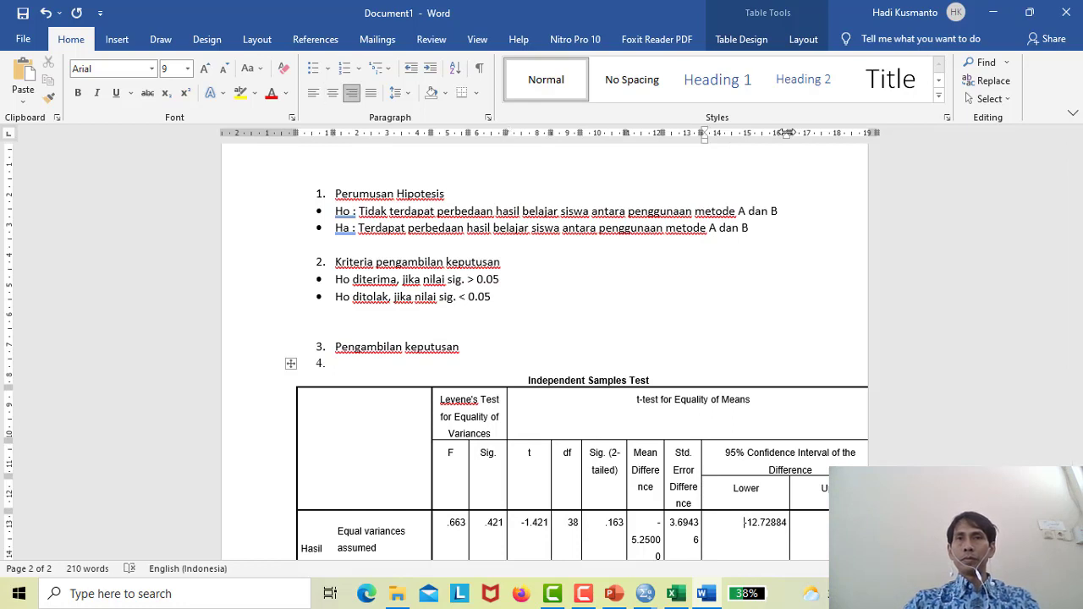
pyautogui.moveTo(787, 133); pyautogui.dragTo(750, 133)
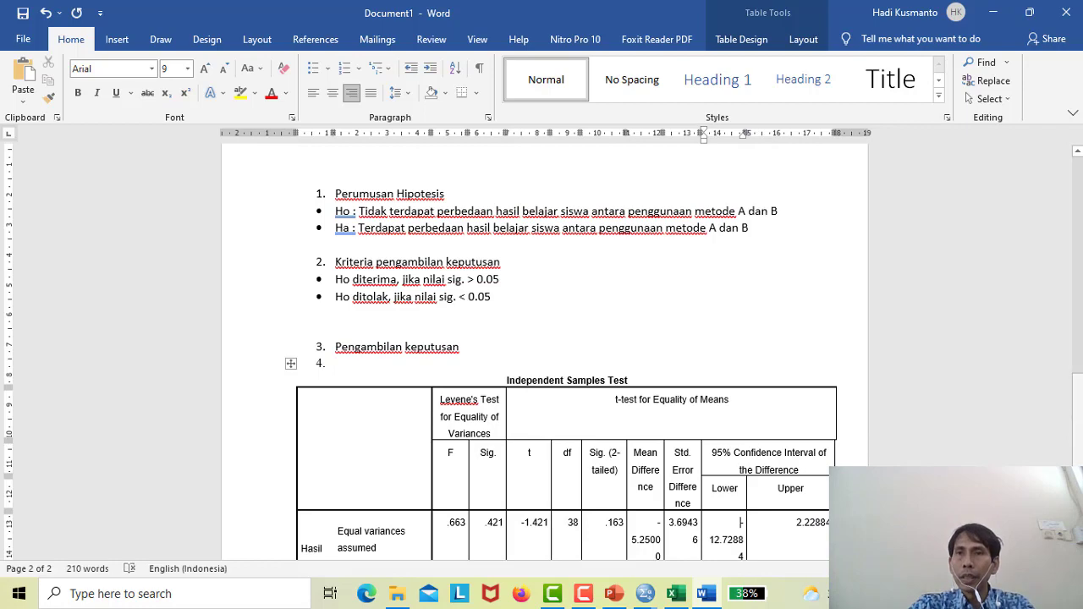
# Remove the empty list numbers 5 and 4 below and above the Independent Samples Test table
pyautogui.moveTo(1079, 410); pyautogui.dragTo(1080, 446)
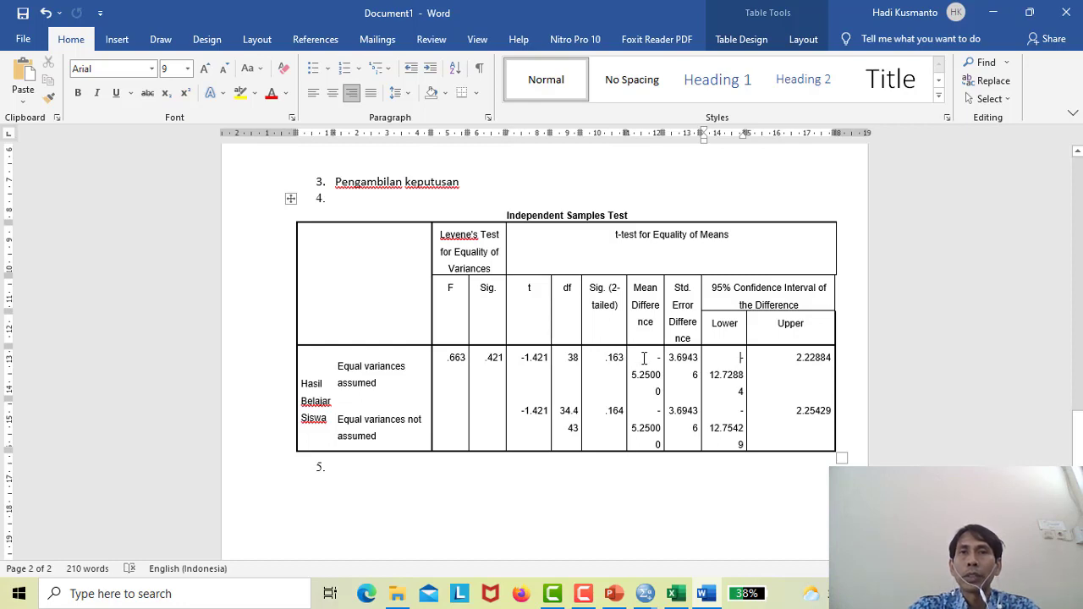
pyautogui.click(338, 472)
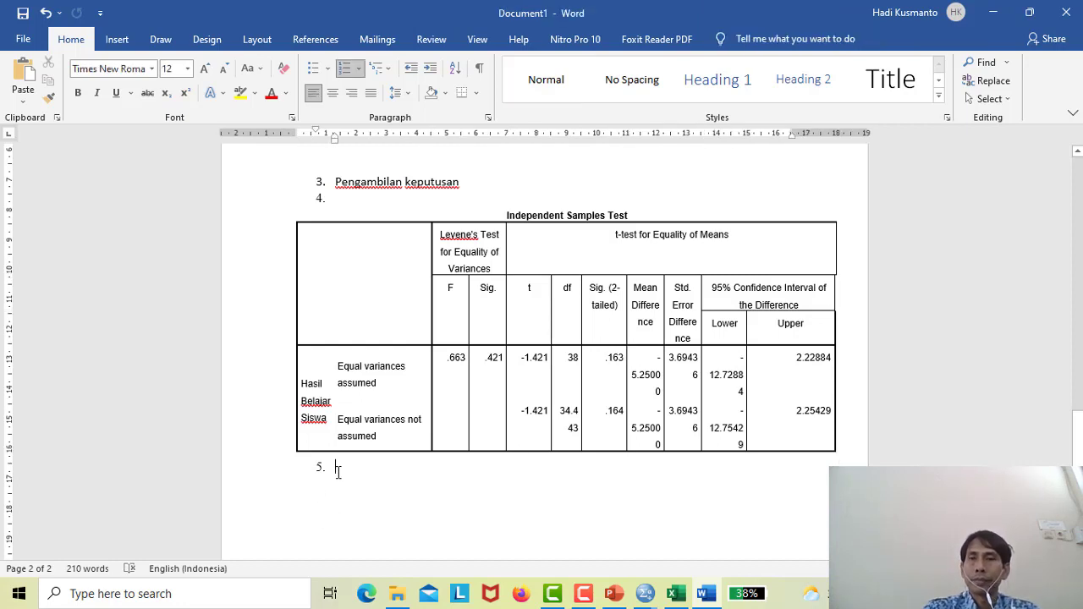
pyautogui.press('BackSpace')
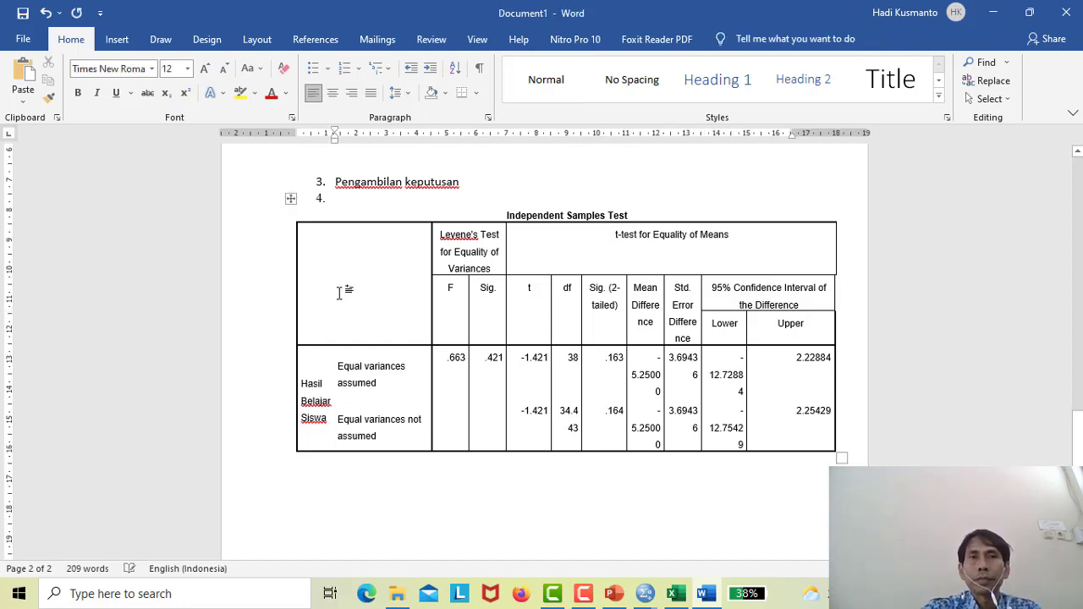
pyautogui.click(341, 201)
pyautogui.press('BackSpace')
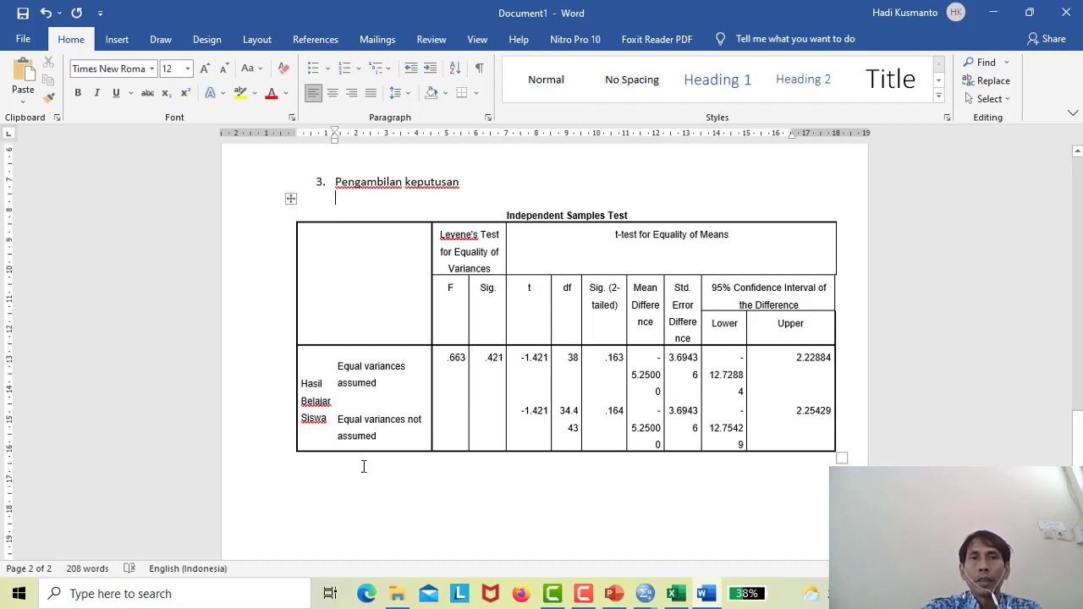
# Below the table, write "Berdasarkan tabel tersebut, diperoleh nilai sig. sebesar 0.163 > 0.05,"
pyautogui.click(363, 473)
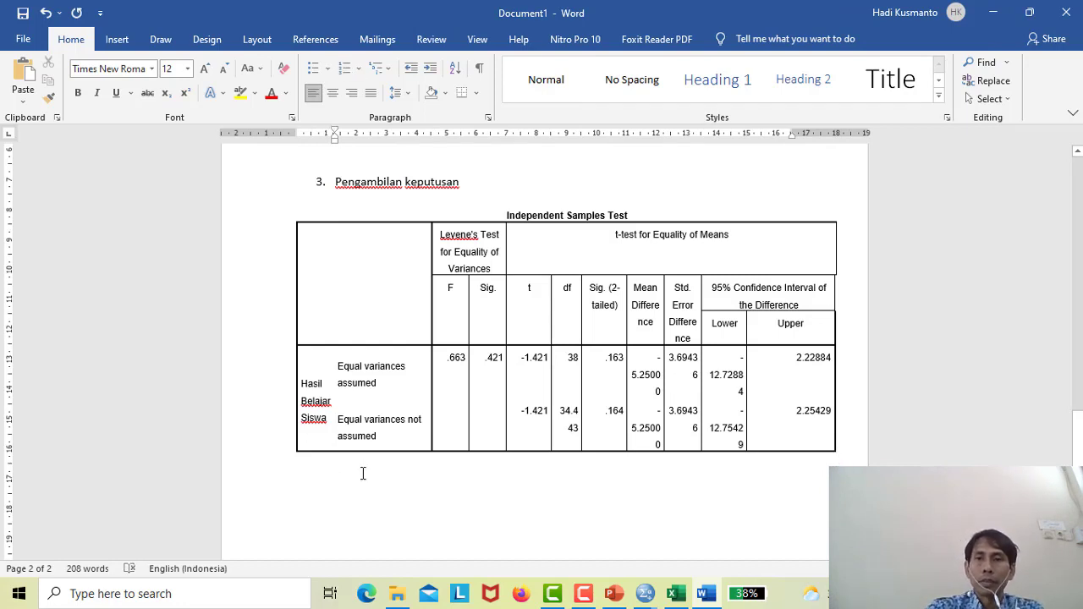
pyautogui.write('Berdas')
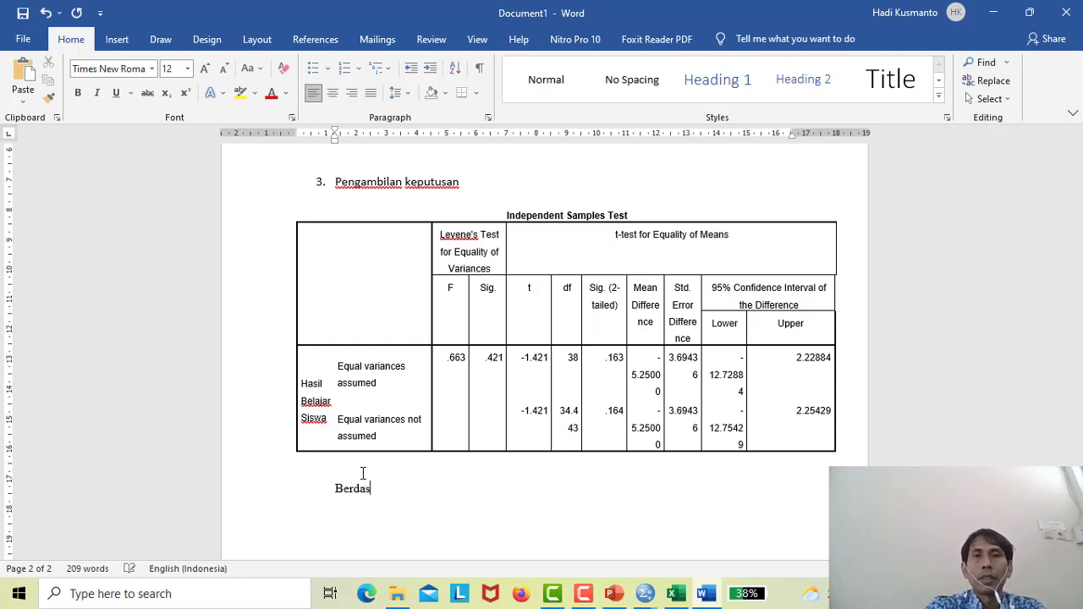
pyautogui.write('arkan t')
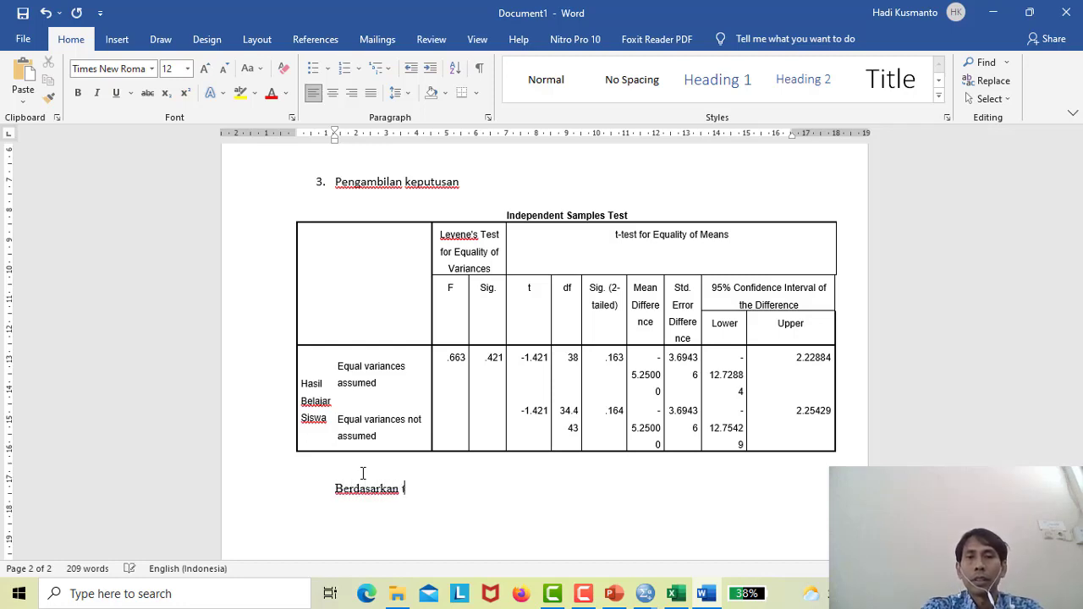
pyautogui.write('abel tersebut')
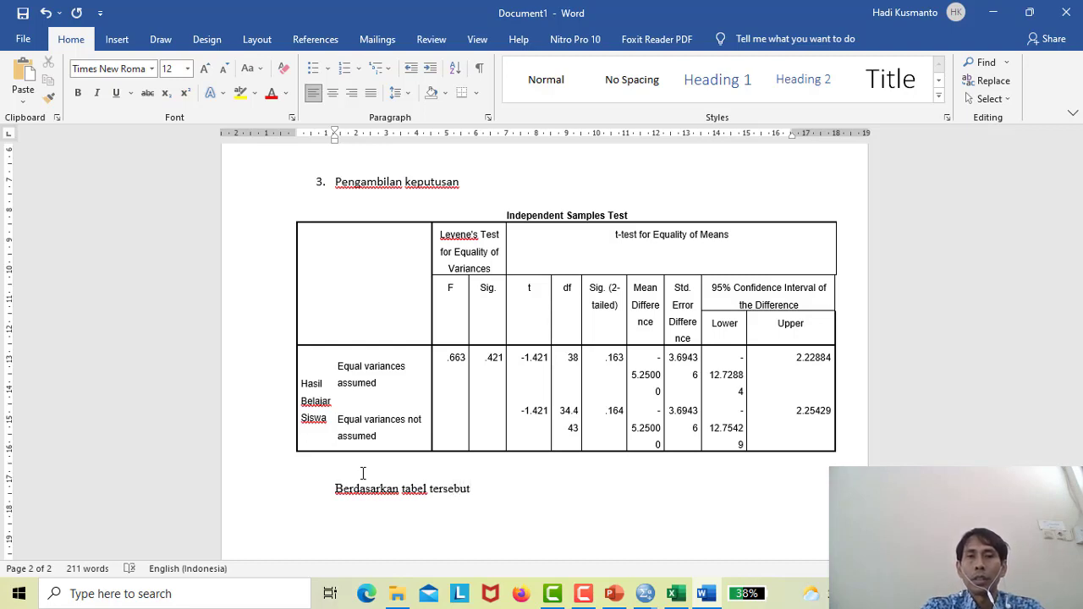
pyautogui.write(', d')
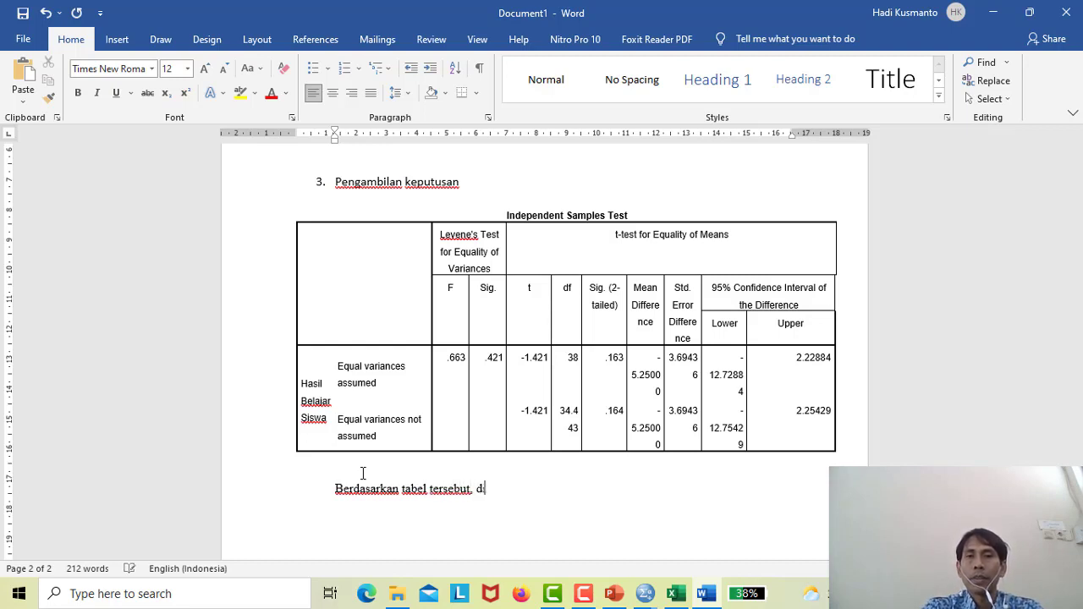
pyautogui.write('ipe')
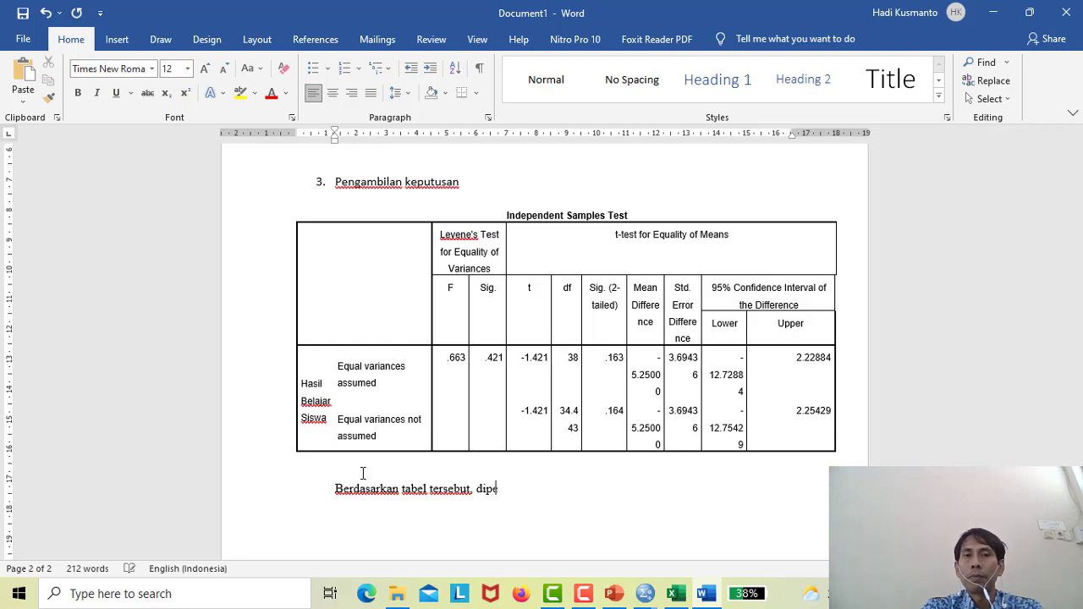
pyautogui.write('roleh nilai ')
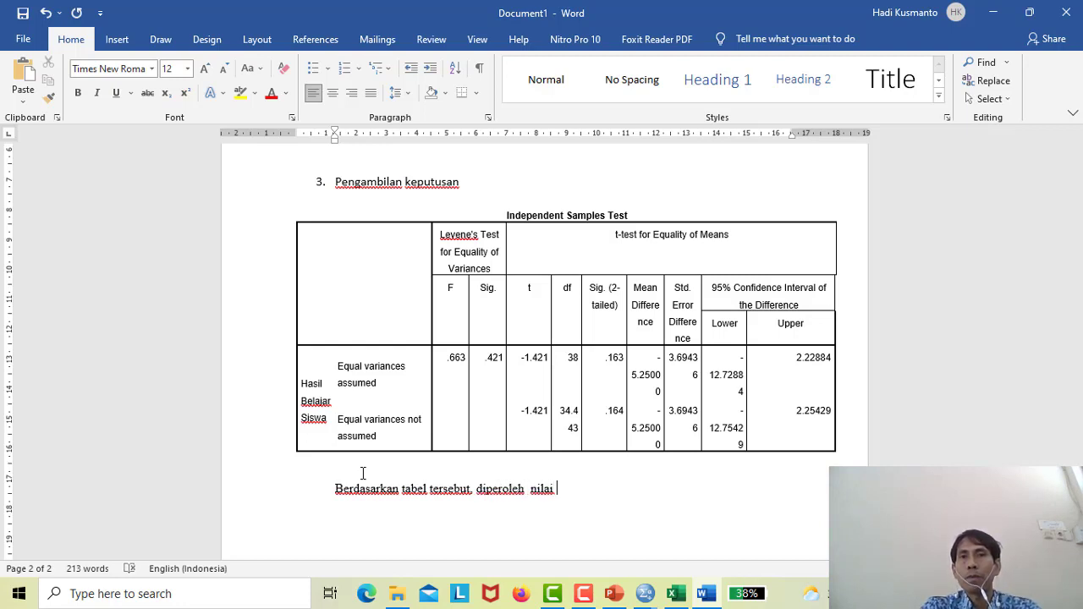
pyautogui.write('sig')
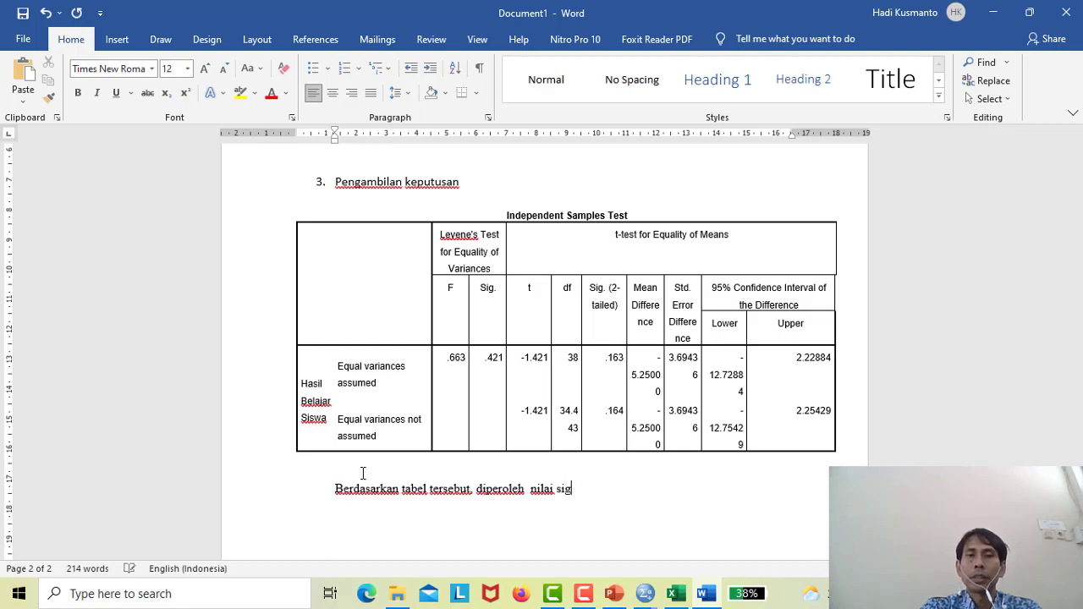
pyautogui.write('. sebesar ')
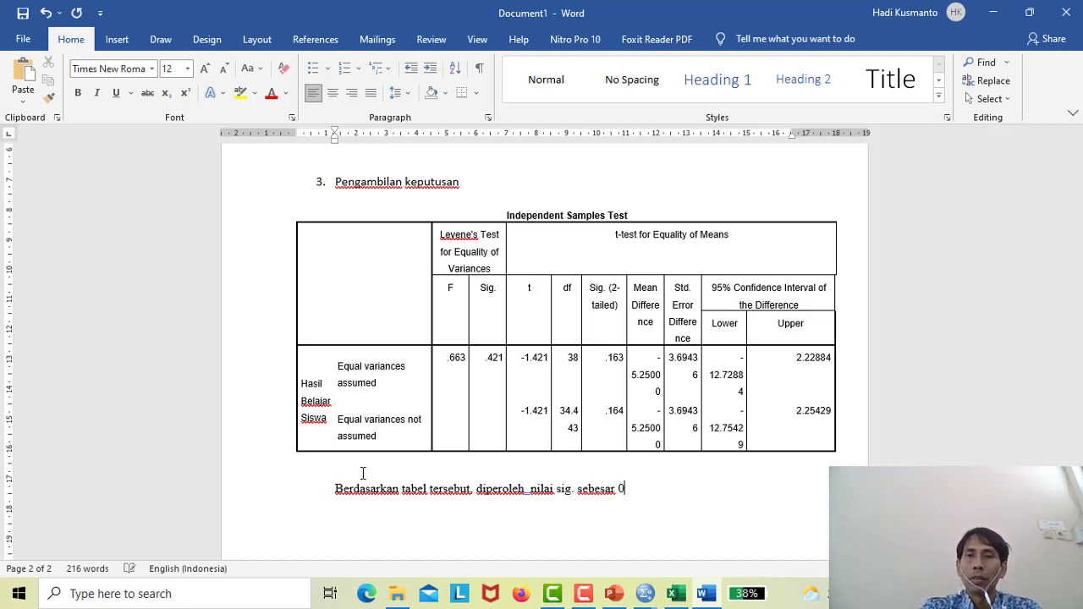
pyautogui.write('0.164')
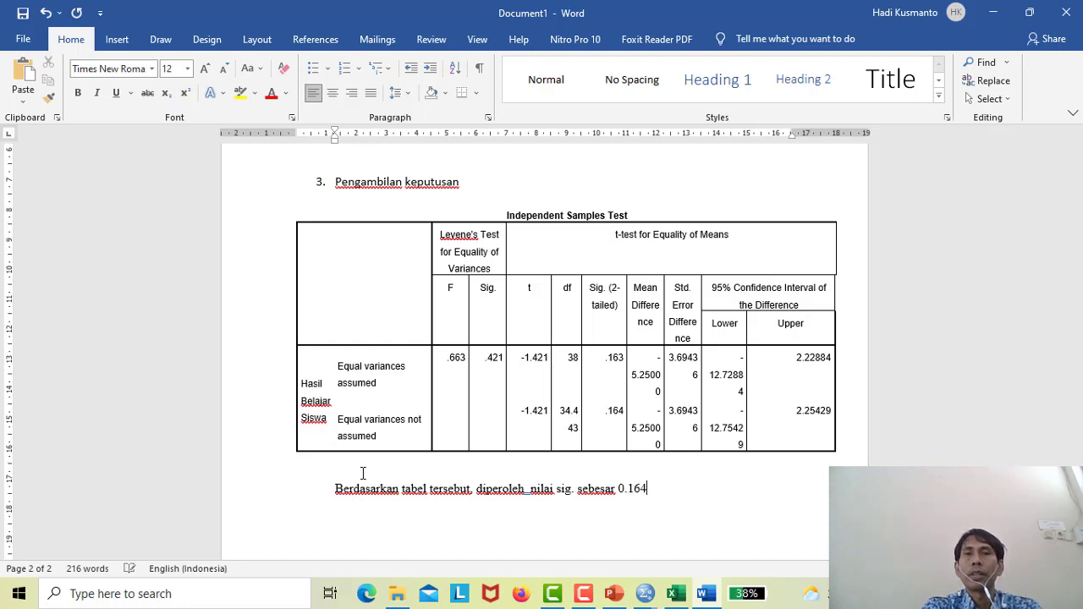
pyautogui.write(' >')
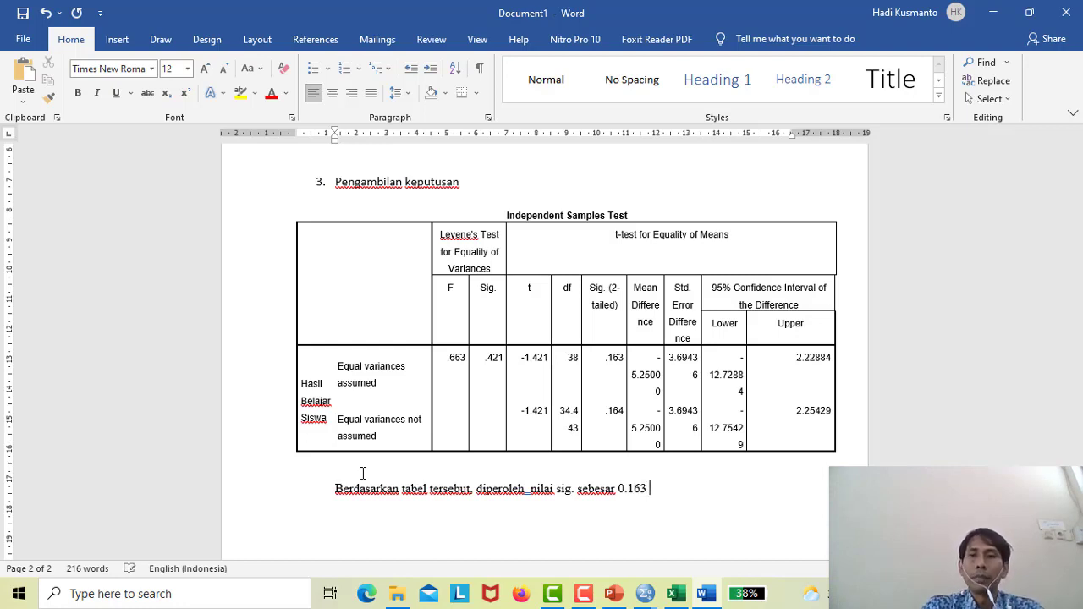
pyautogui.write(' 0.0')
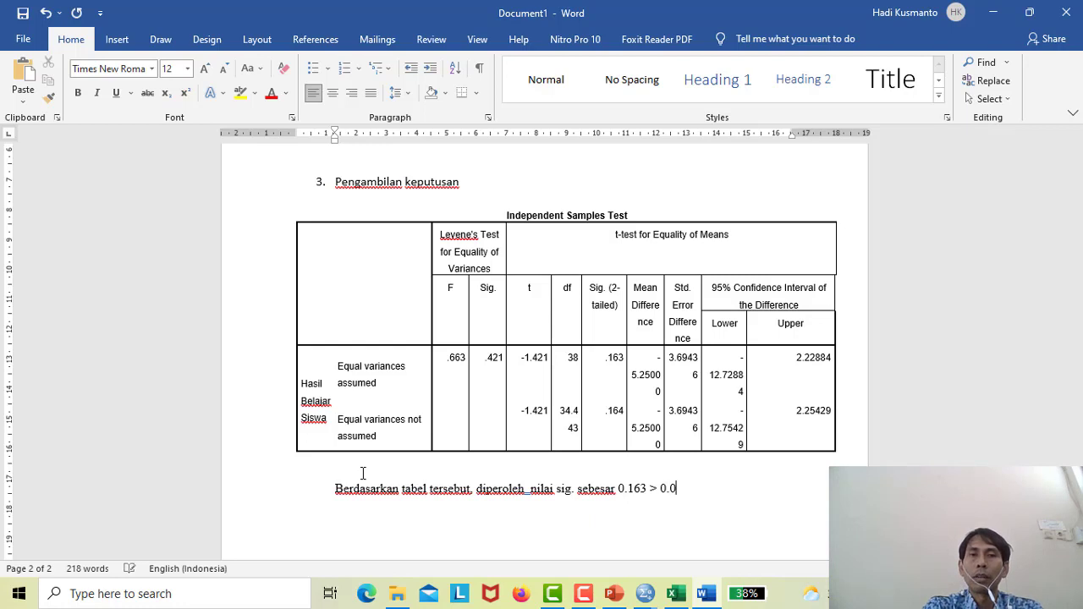
pyautogui.write('5, seh')
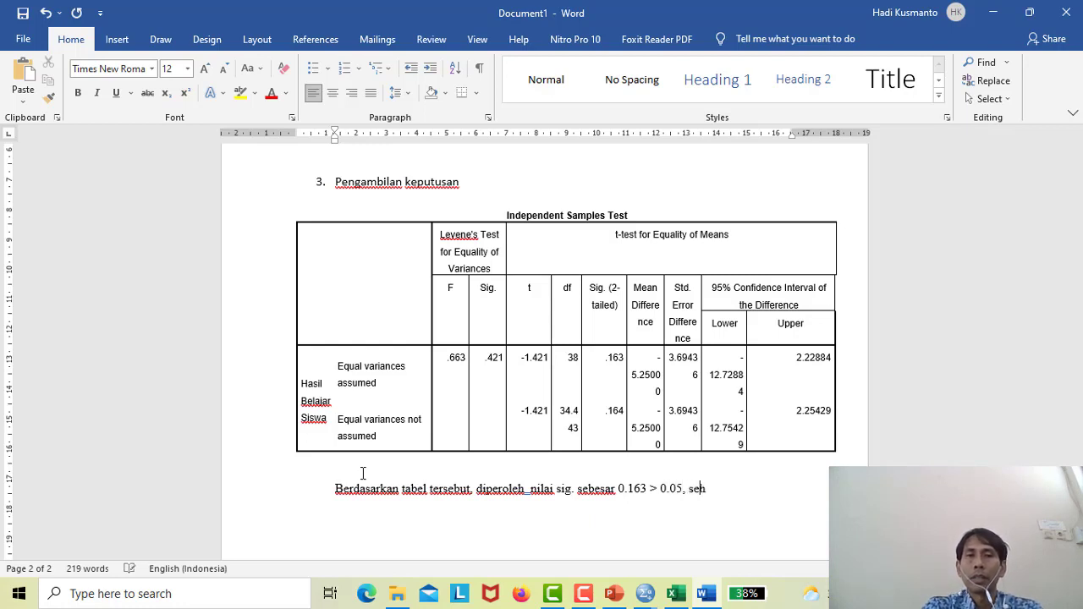
# Complete the sentence below the table with the decision "sehingga Ho diterima."
pyautogui.write('ingga')
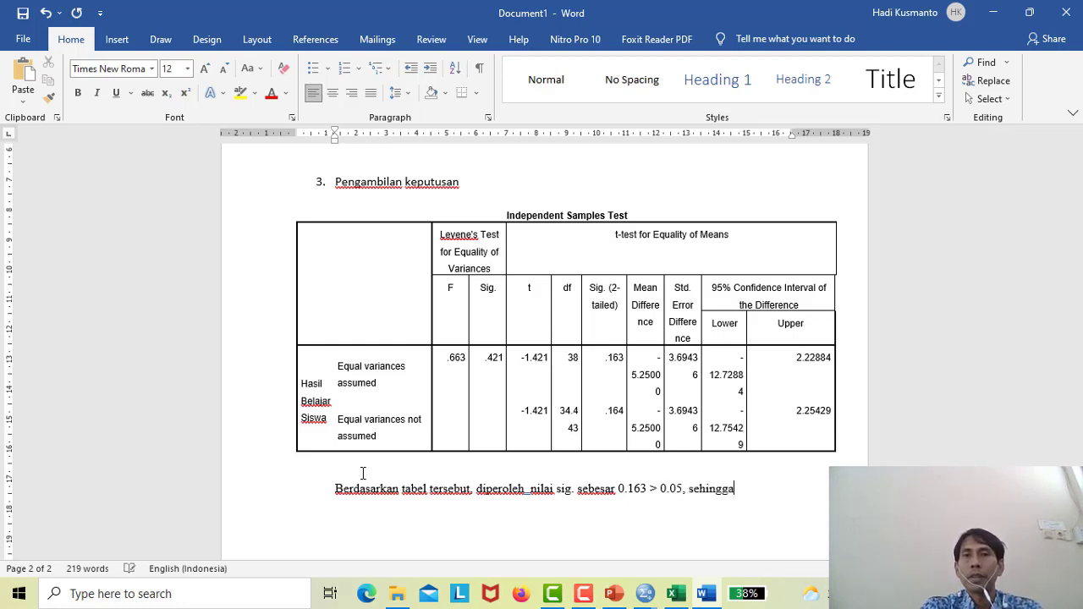
pyautogui.write(' Ho ditolak')
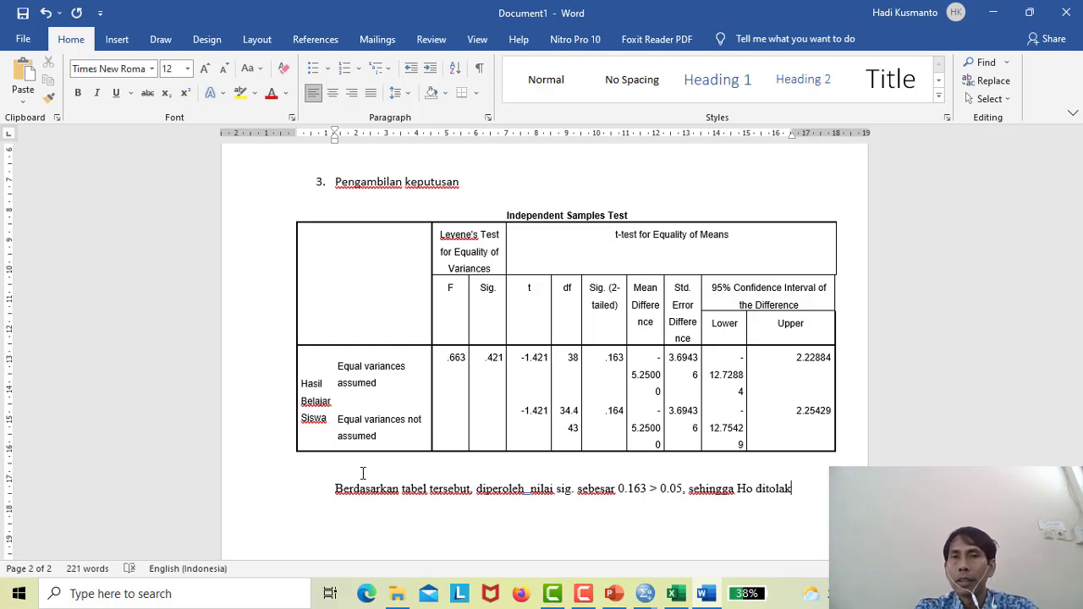
pyautogui.press('BackSpace')
pyautogui.press('BackSpace')
pyautogui.press('BackSpace')
pyautogui.press('BackSpace')
pyautogui.write('er')
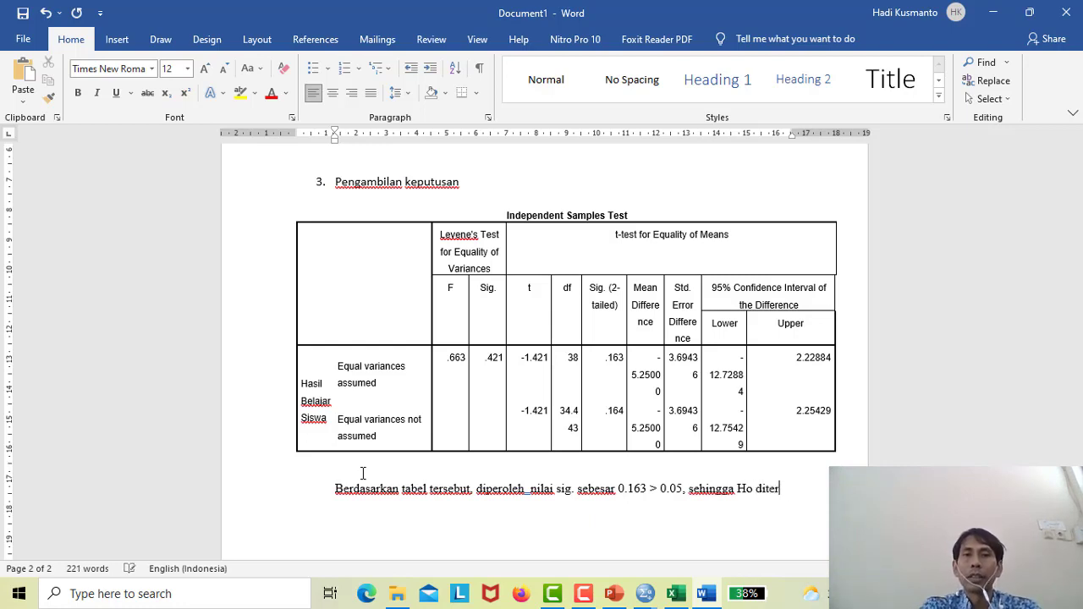
pyautogui.write('ima. ')
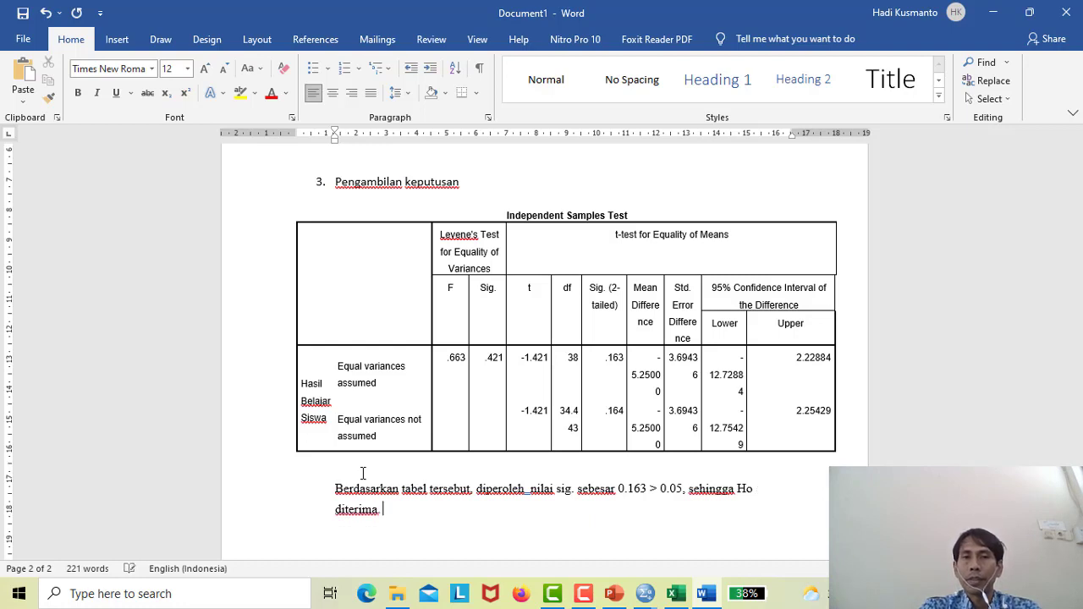
# Finish the paragraph below the table with "Hal ini berarti" followed by a copy of the Ho statement about methods A and B and a period
pyautogui.write('Hal ini')
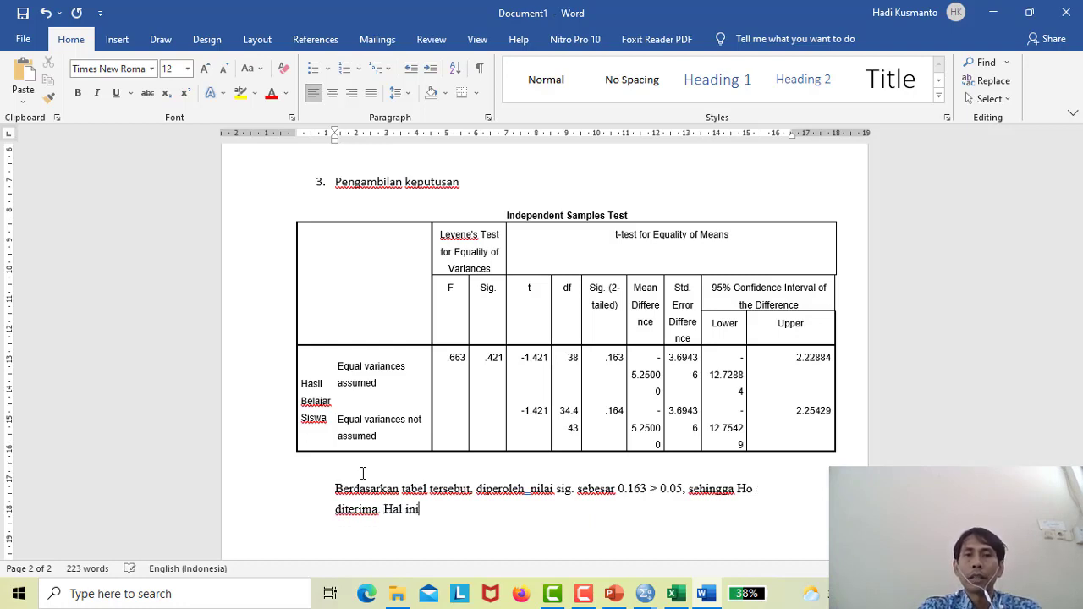
pyautogui.write(' berarti')
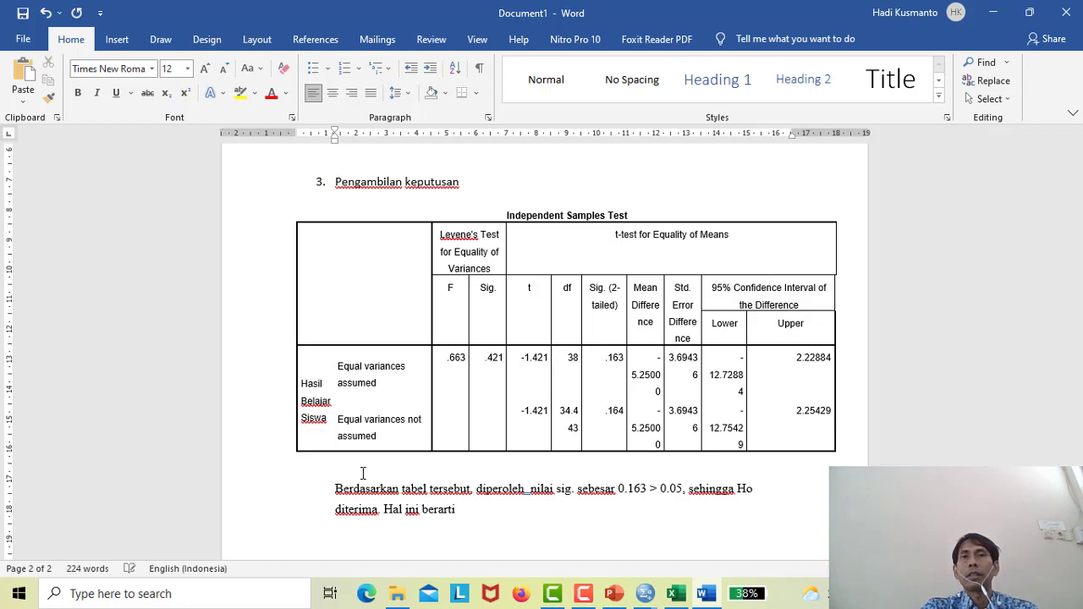
pyautogui.scroll(4, 1075, 430)
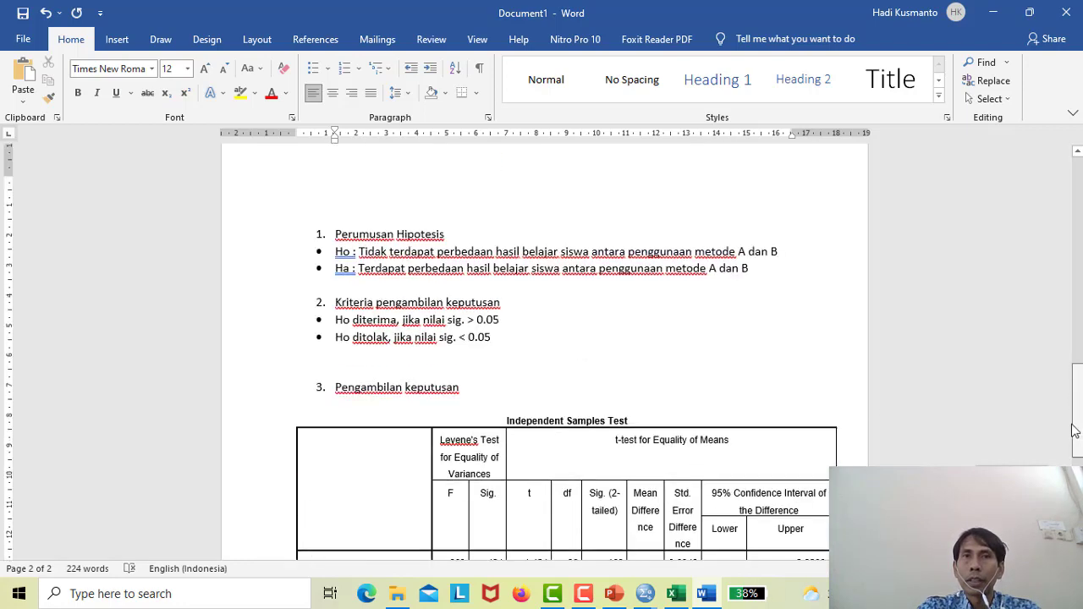
pyautogui.scroll(1, 1075, 430)
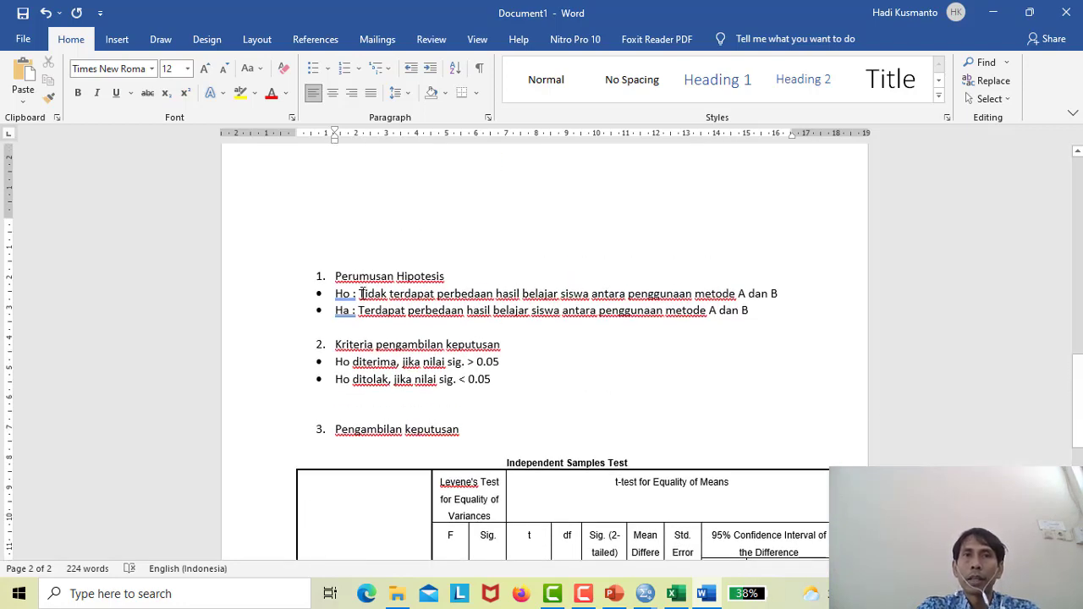
pyautogui.moveTo(360, 294); pyautogui.dragTo(792, 290)
pyautogui.hotkey('ctrl', 'c')
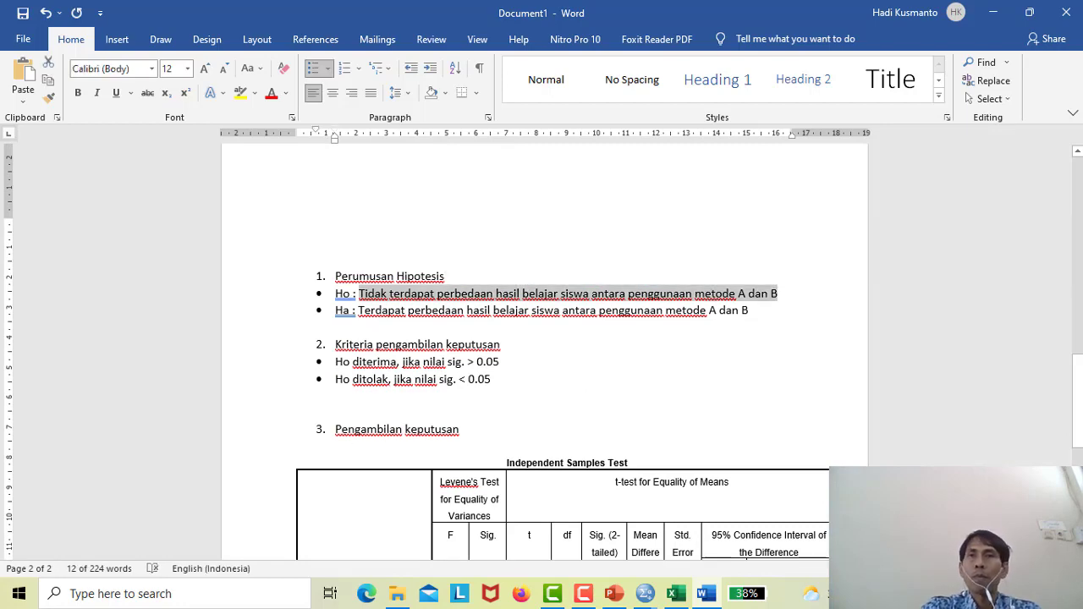
pyautogui.moveTo(1077, 402); pyautogui.dragTo(1078, 503)
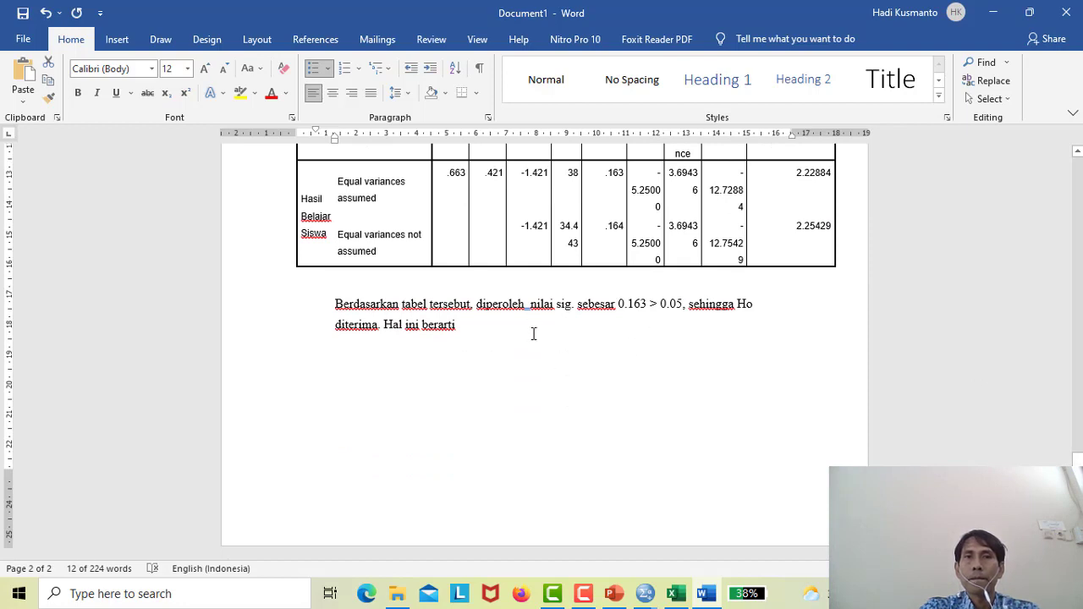
pyautogui.click(497, 331)
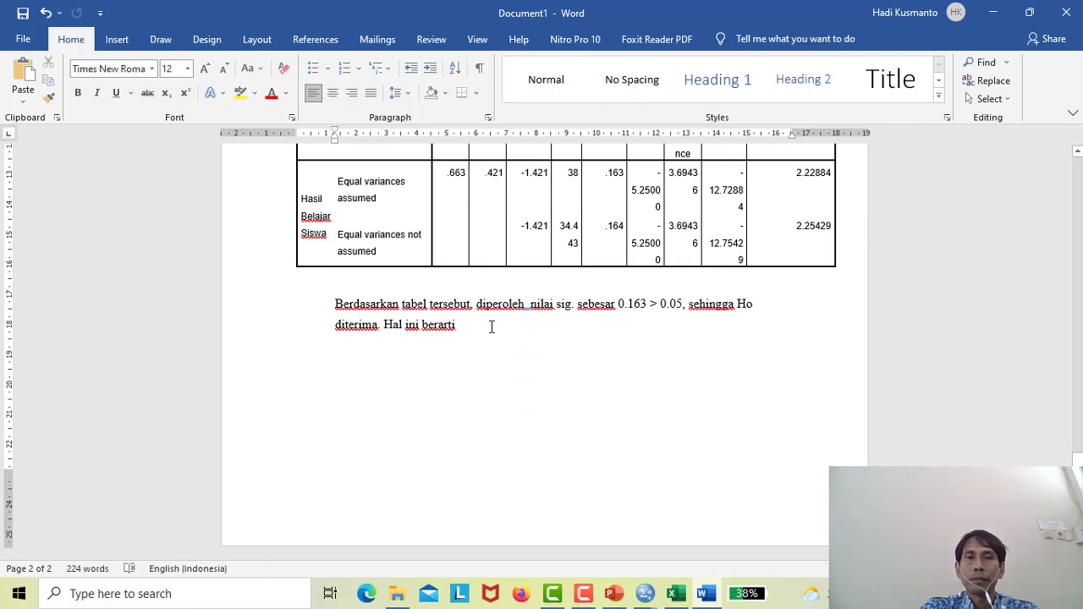
pyautogui.hotkey('ctrl', 'v')
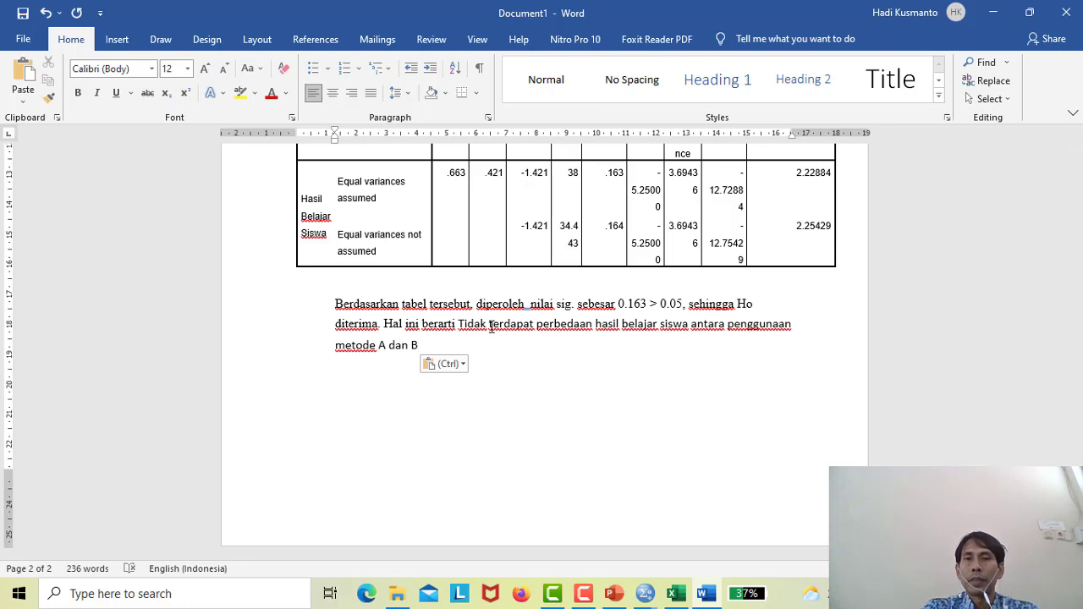
pyautogui.write('.')
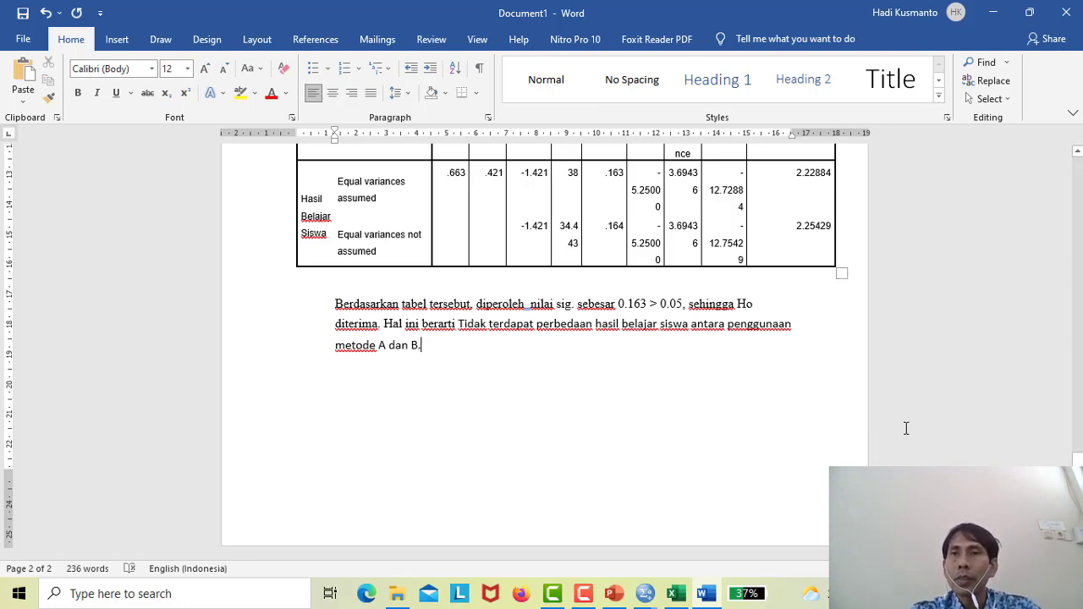
# Go back to the document's beginning, and switch to SPSS to view the Untitled2 data set with variables X and Y
pyautogui.moveTo(1077, 495); pyautogui.dragTo(1015, 159)
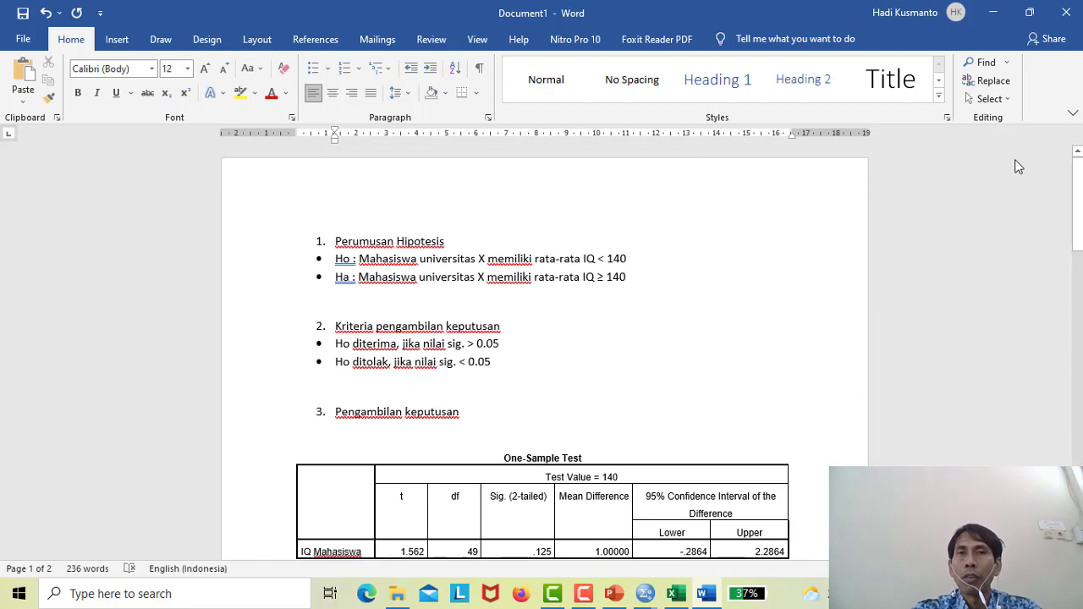
pyautogui.moveTo(652, 598)
pyautogui.click(640, 577)
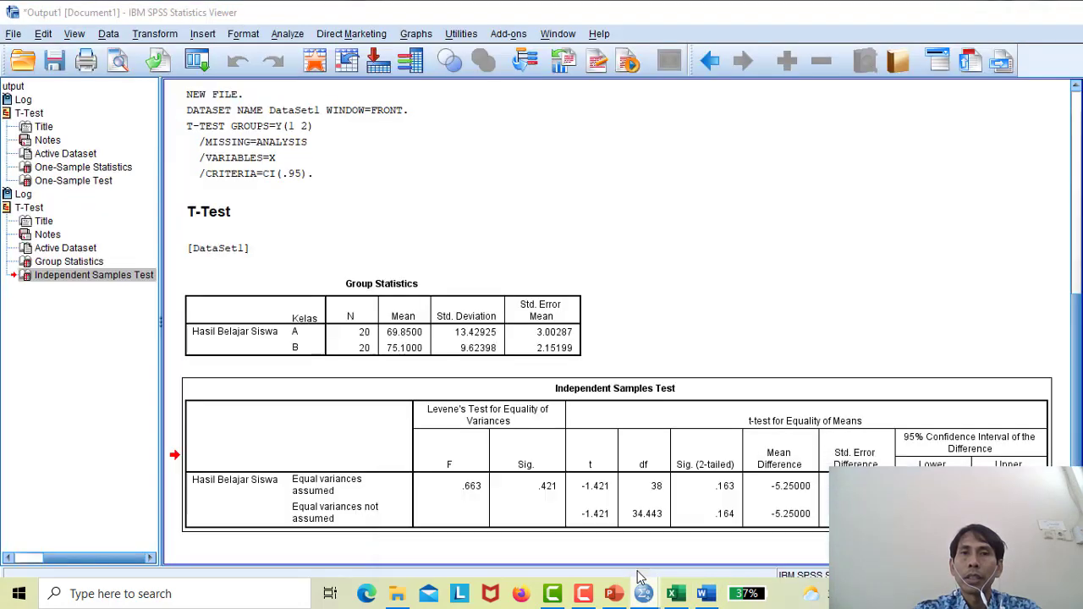
pyautogui.moveTo(652, 599)
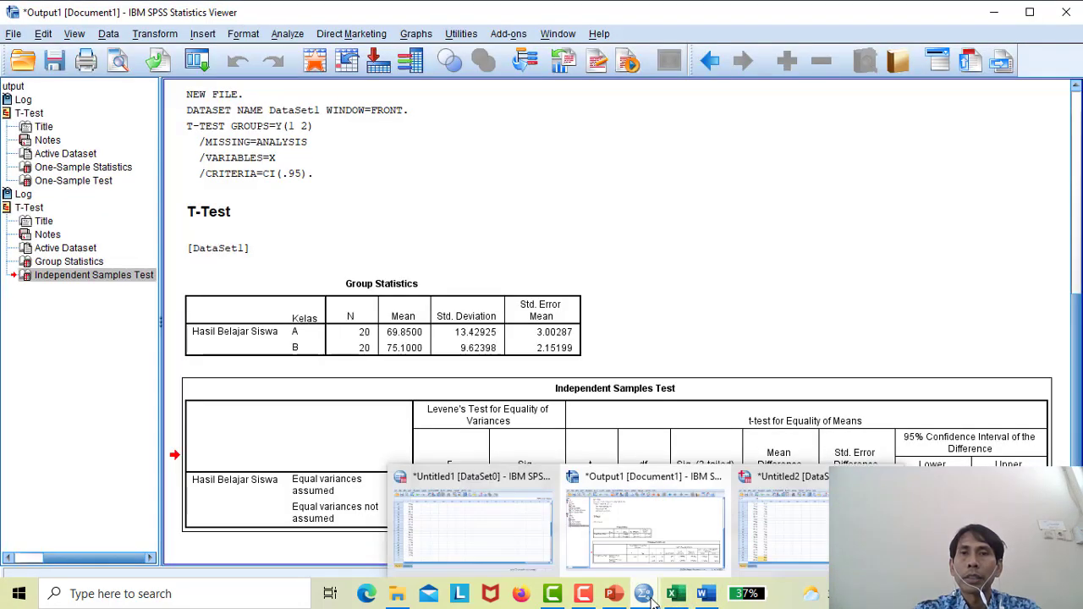
pyautogui.click(759, 556)
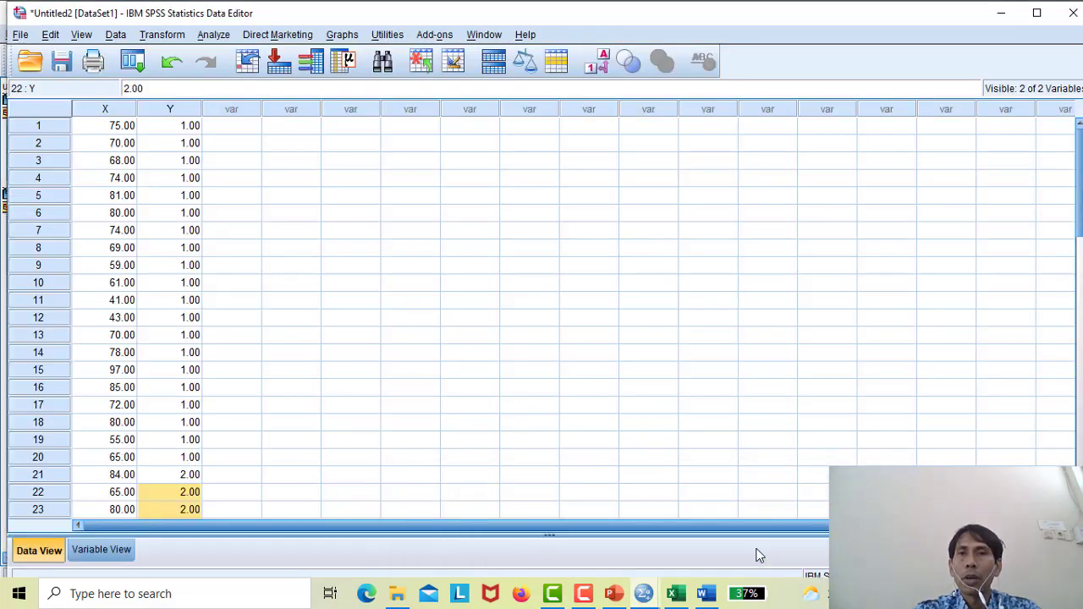
pyautogui.click(583, 600)
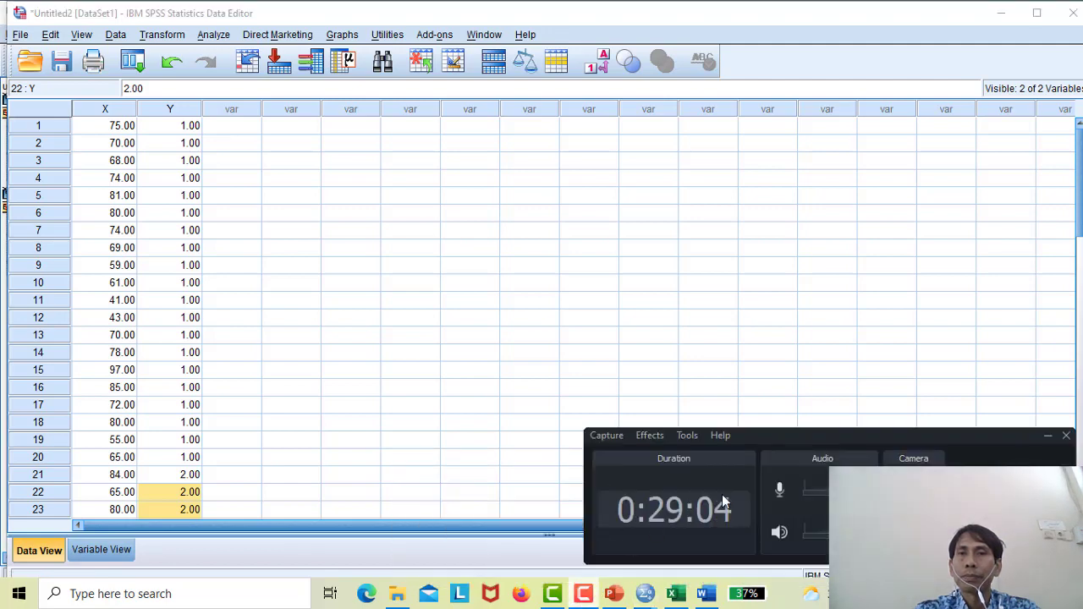